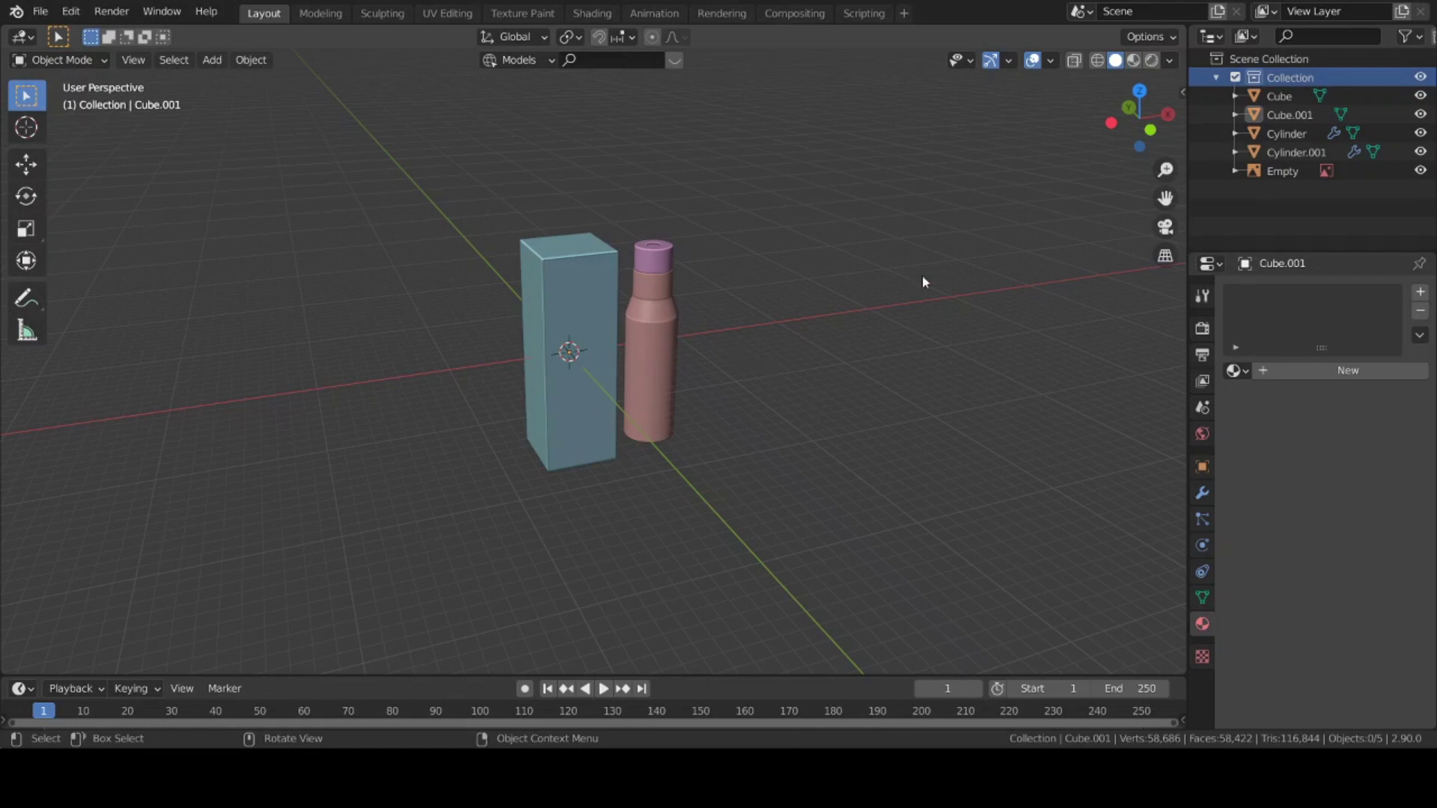
- Move both box objects into a new collection named Box and exclude that collection from the view layer
drag(496, 216, 576, 482)
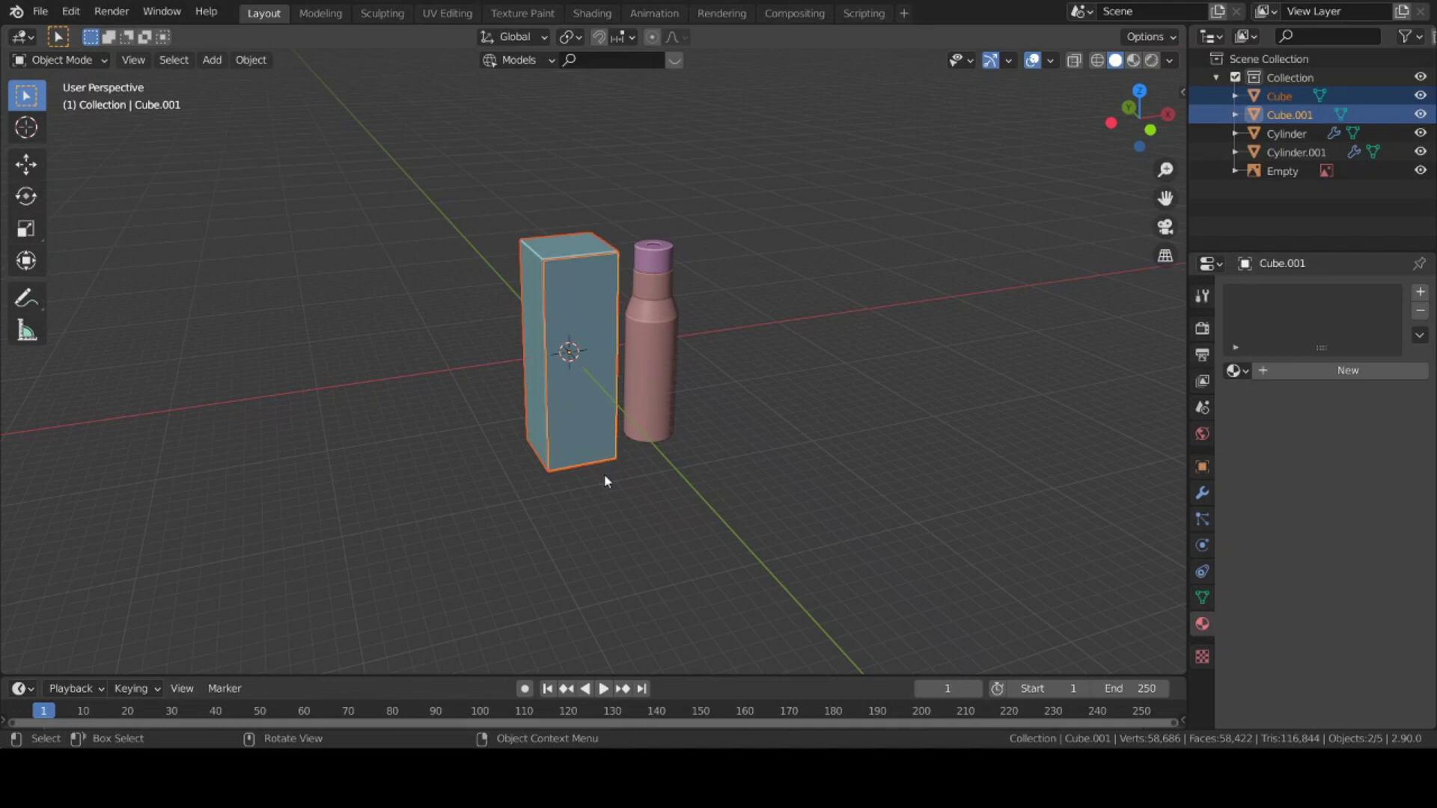
key(m)
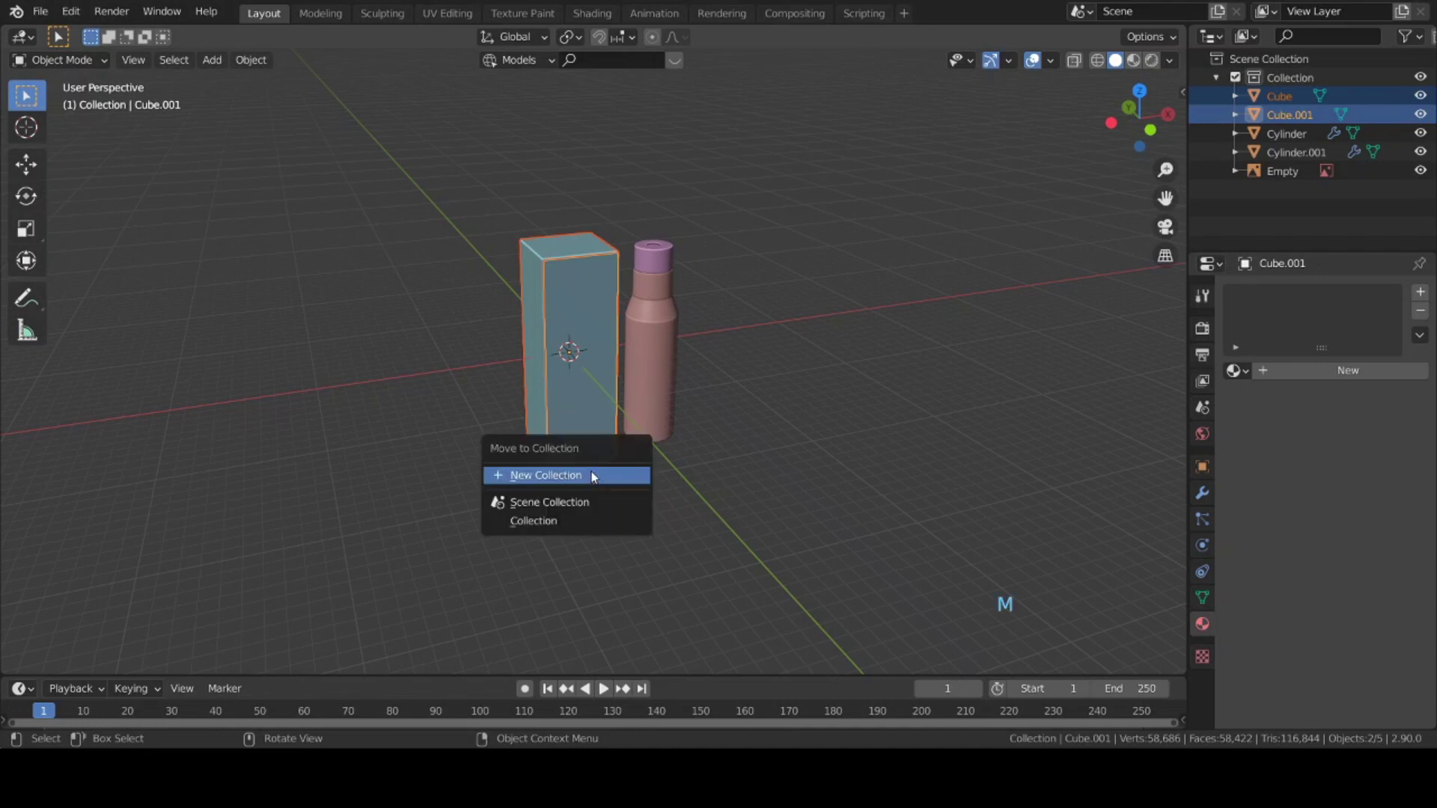
click(562, 479)
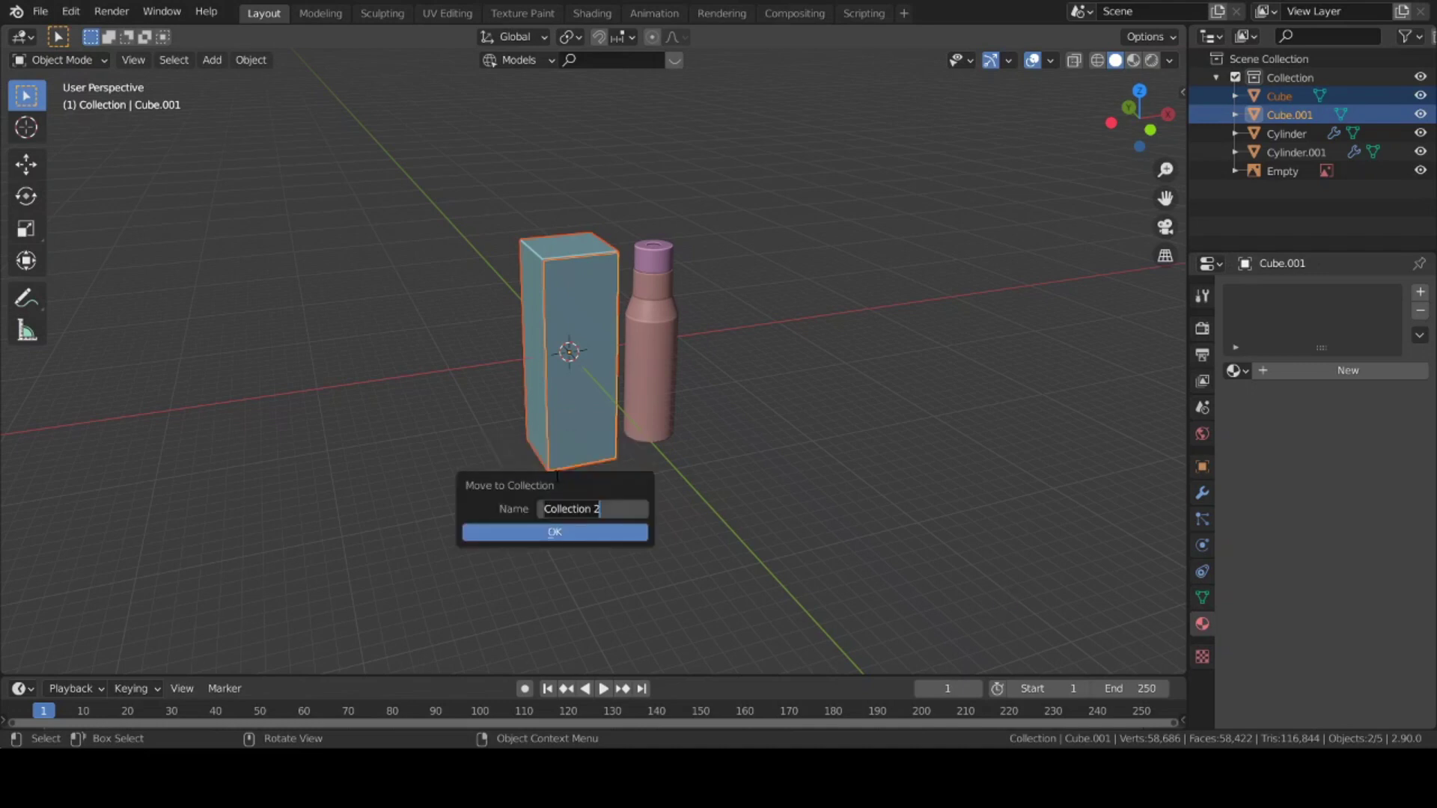
text(Box)
key(Return)
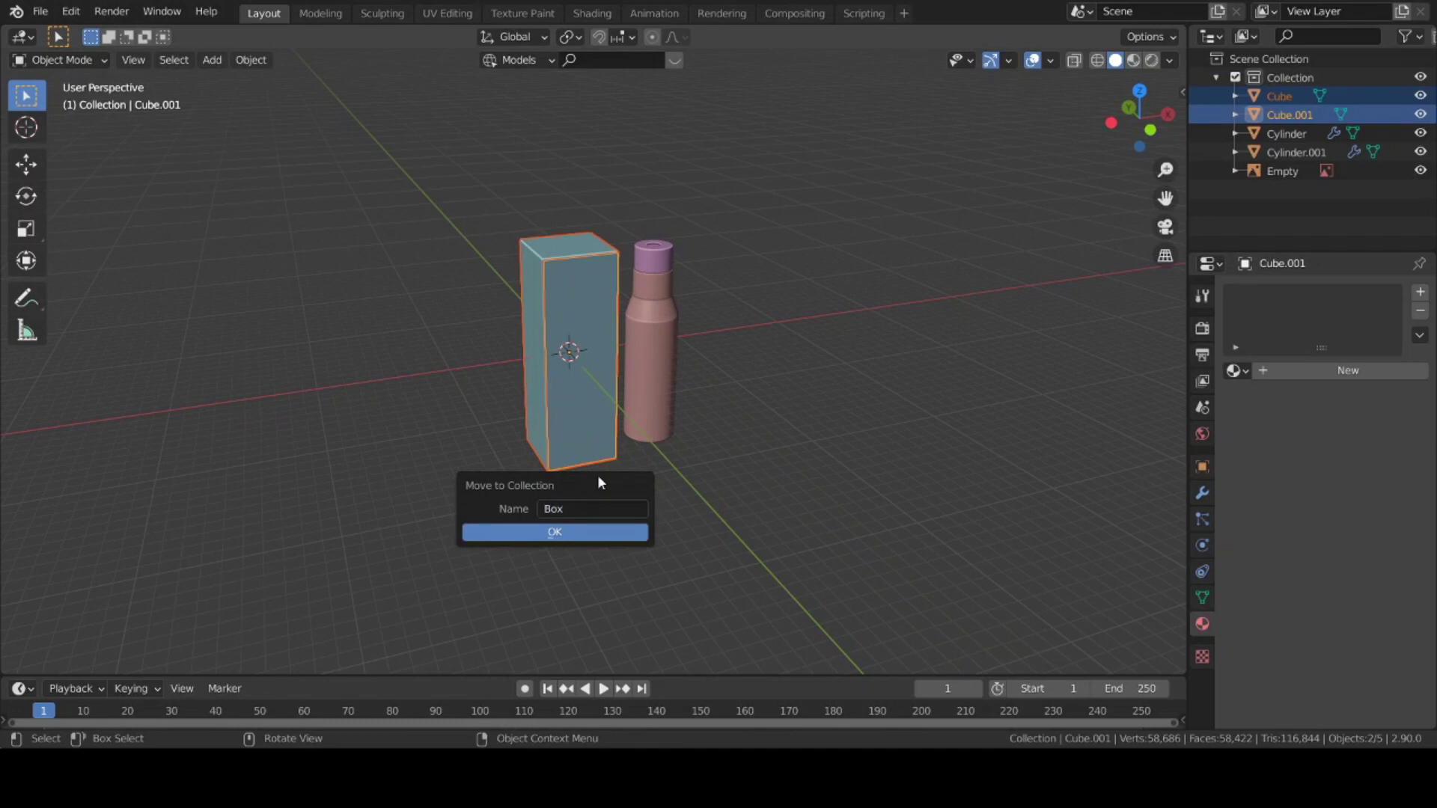
click(582, 536)
click(1215, 155)
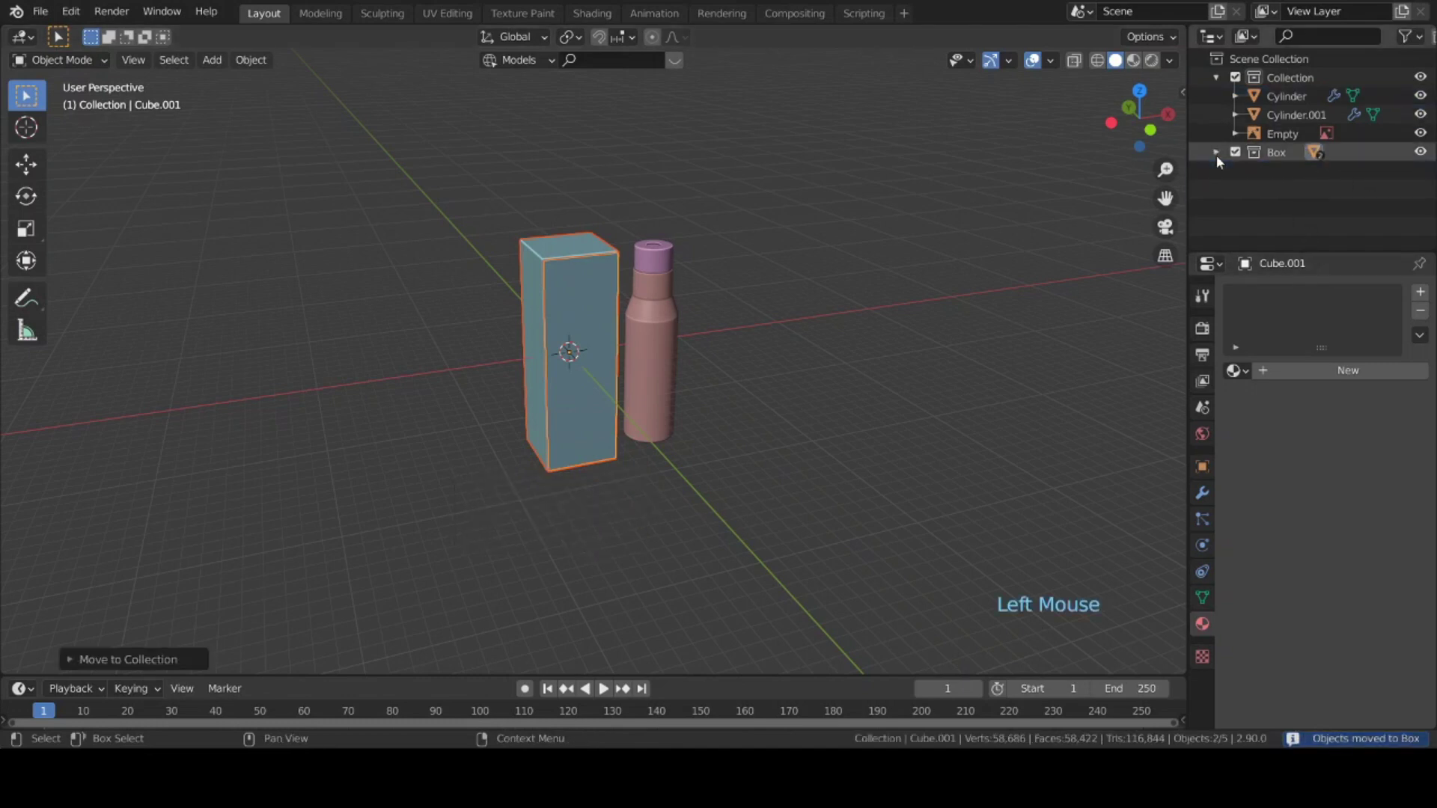
middle_drag(636, 404, 663, 411)
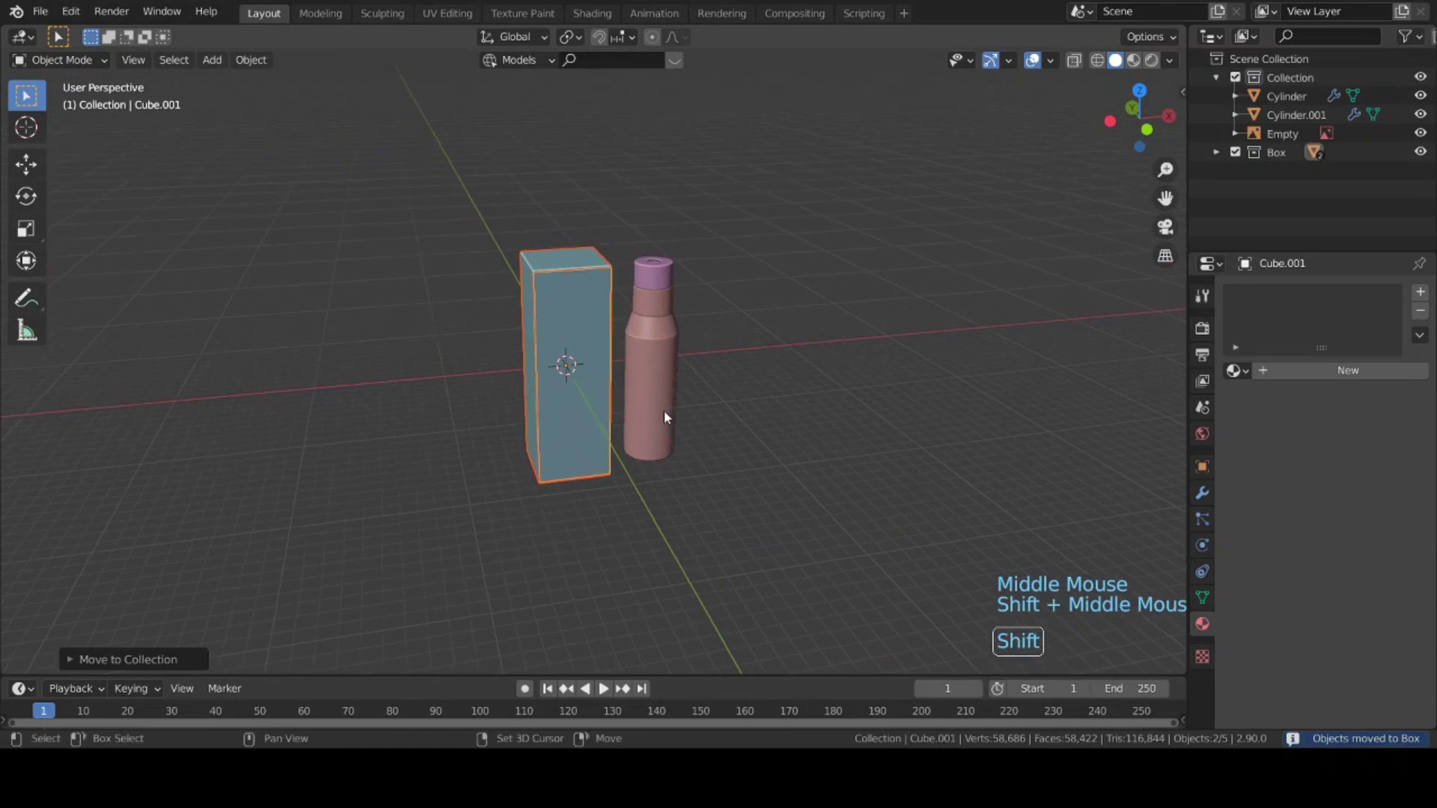
click(1235, 153)
- Create a new material named Bottle on the bottle body
middle_drag(659, 371, 636, 438)
click(605, 359)
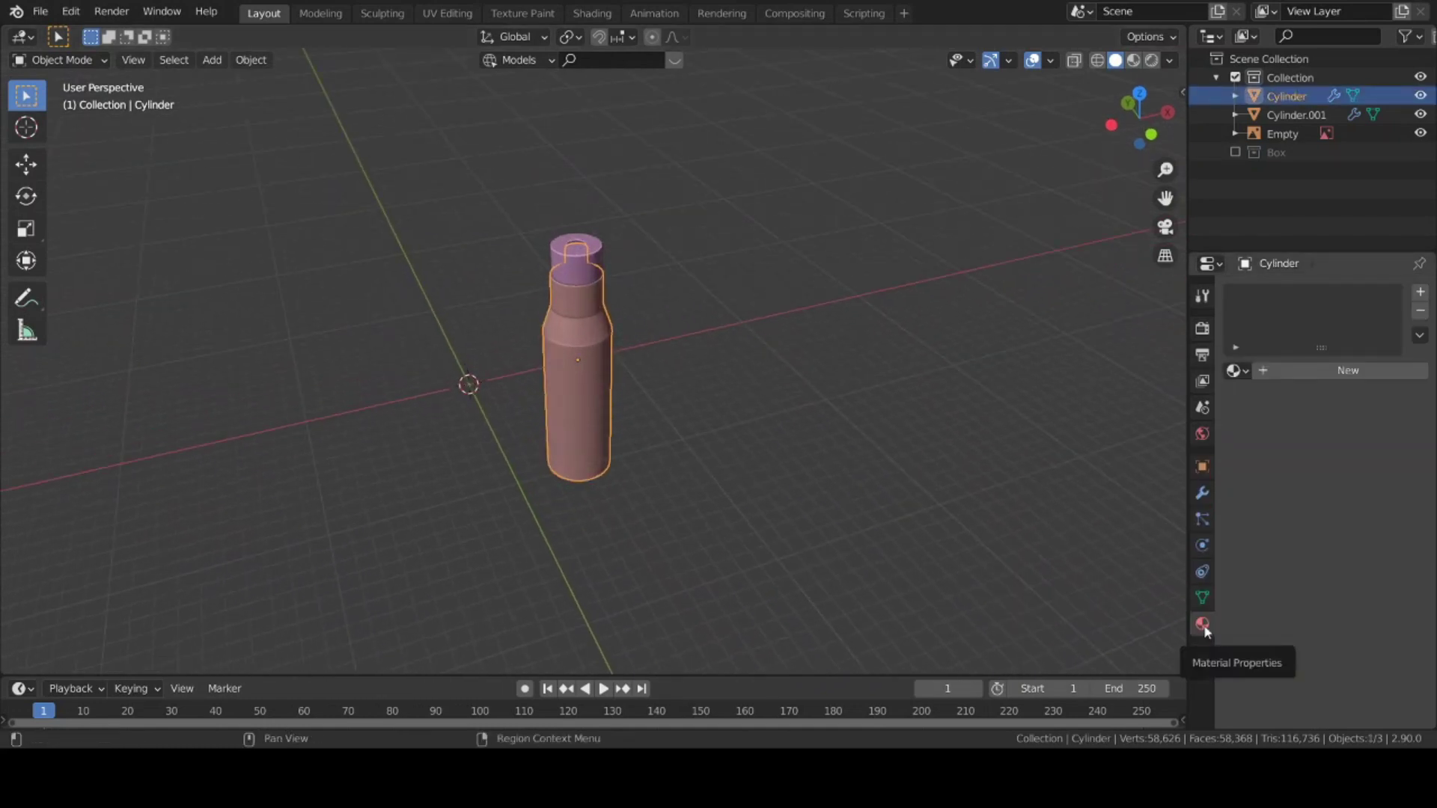
click(1358, 371)
double_click(1313, 297)
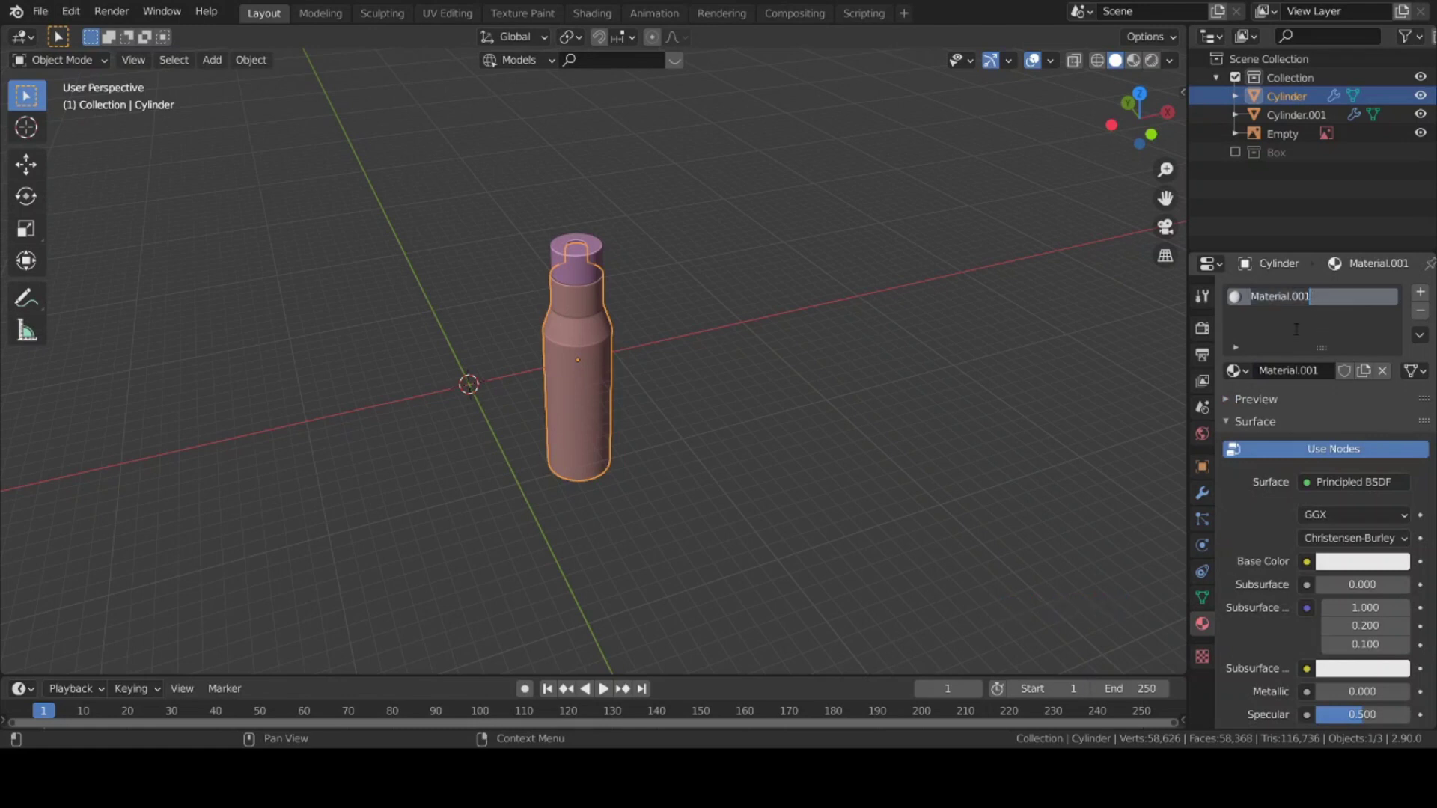
text(B)
key(Return)
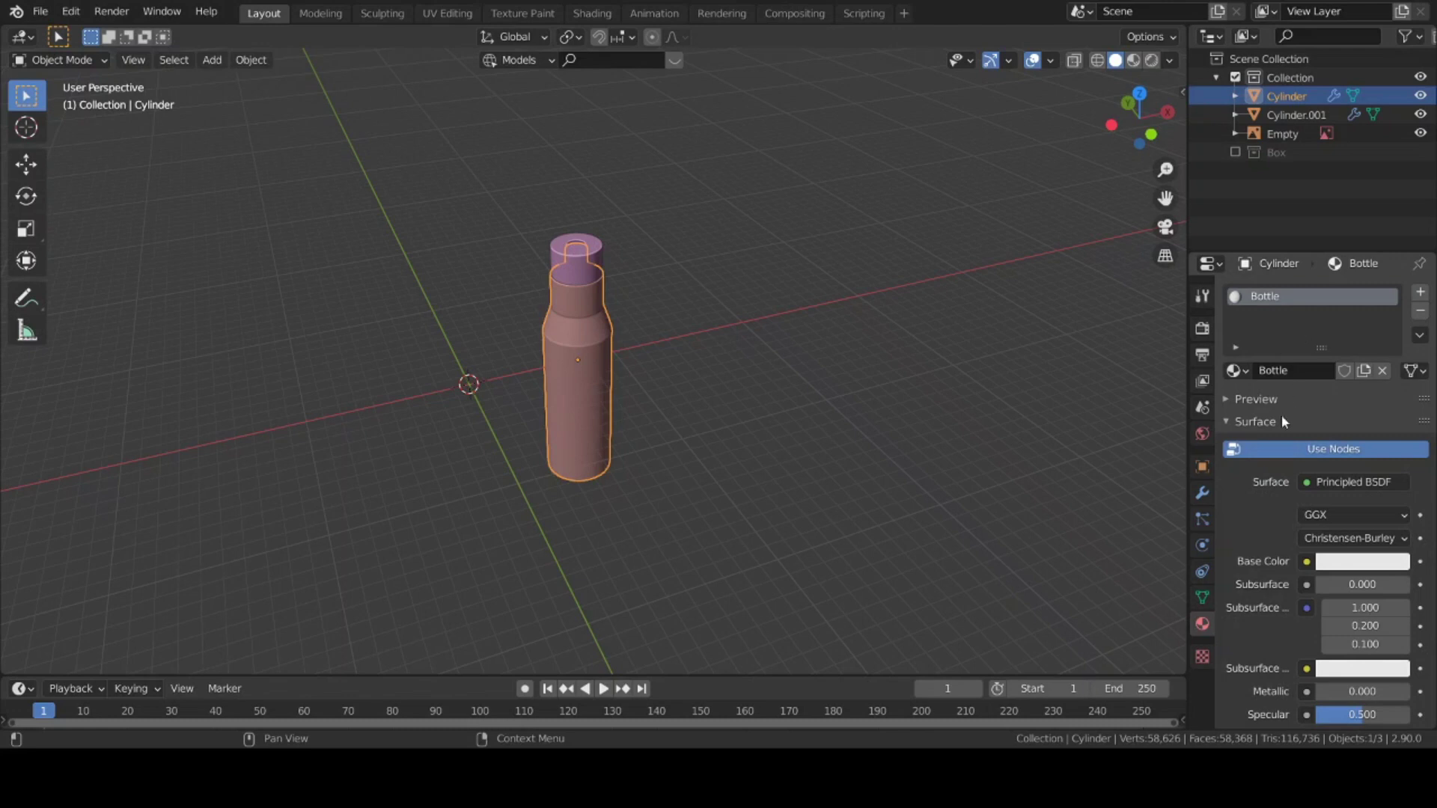
- Adjust the Bottle material's base color to a light grey with a value of about 0.87
scroll(1281, 449, down, 2)
click(1368, 503)
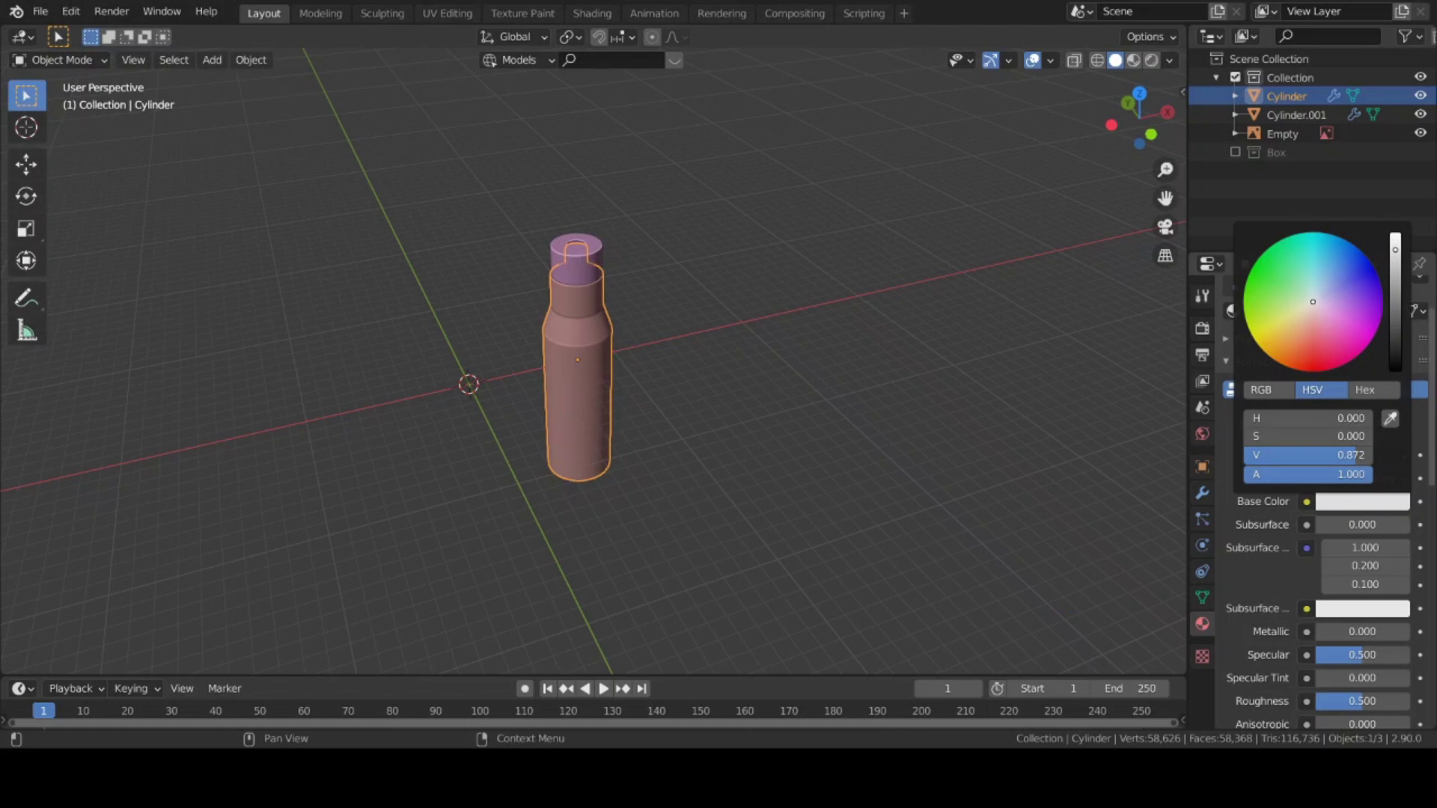
key(shift)
- Set the Bottle material's metallic to 0.65, roughness to 0.35 and clearcoat to 1
scroll(1327, 653, down, 3)
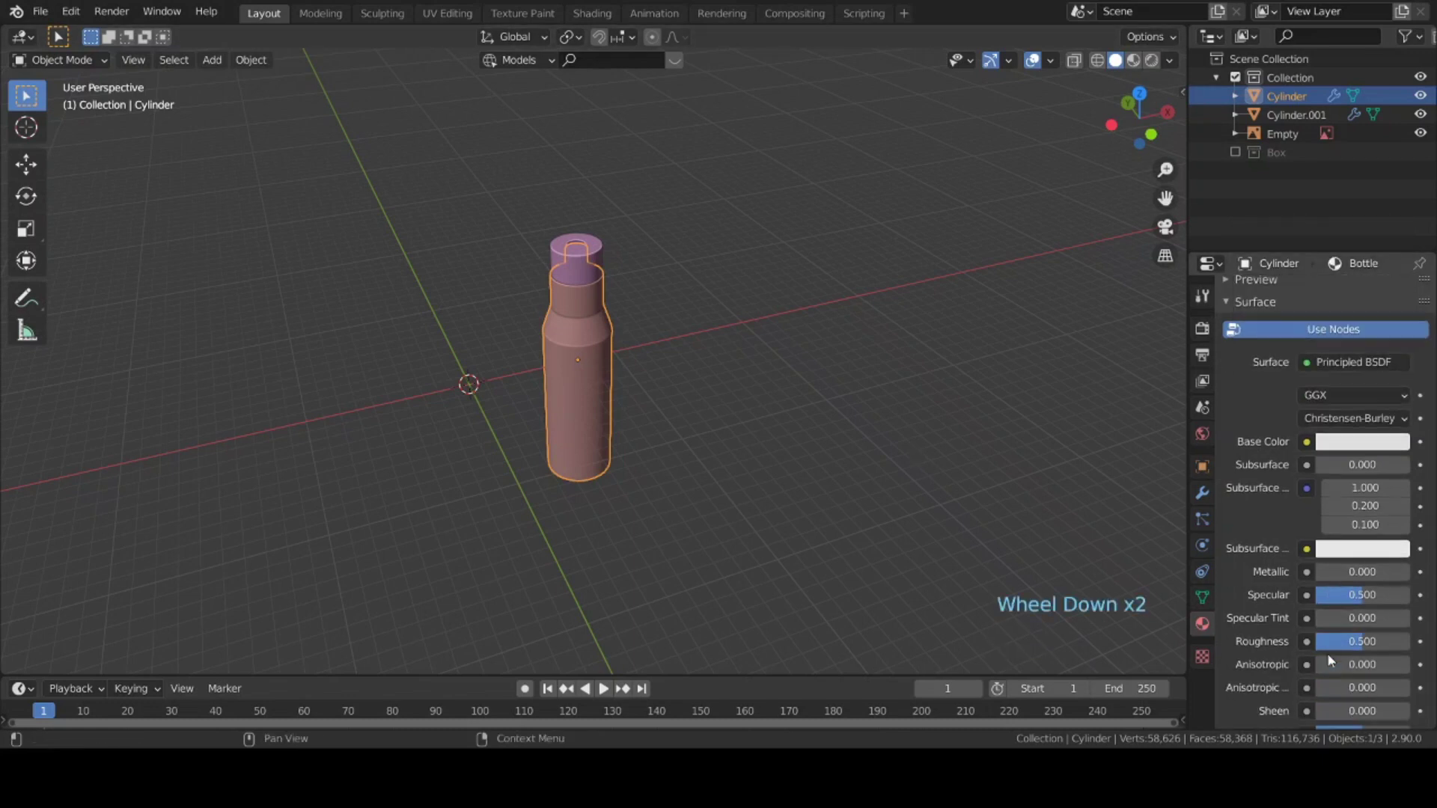
click(1352, 542)
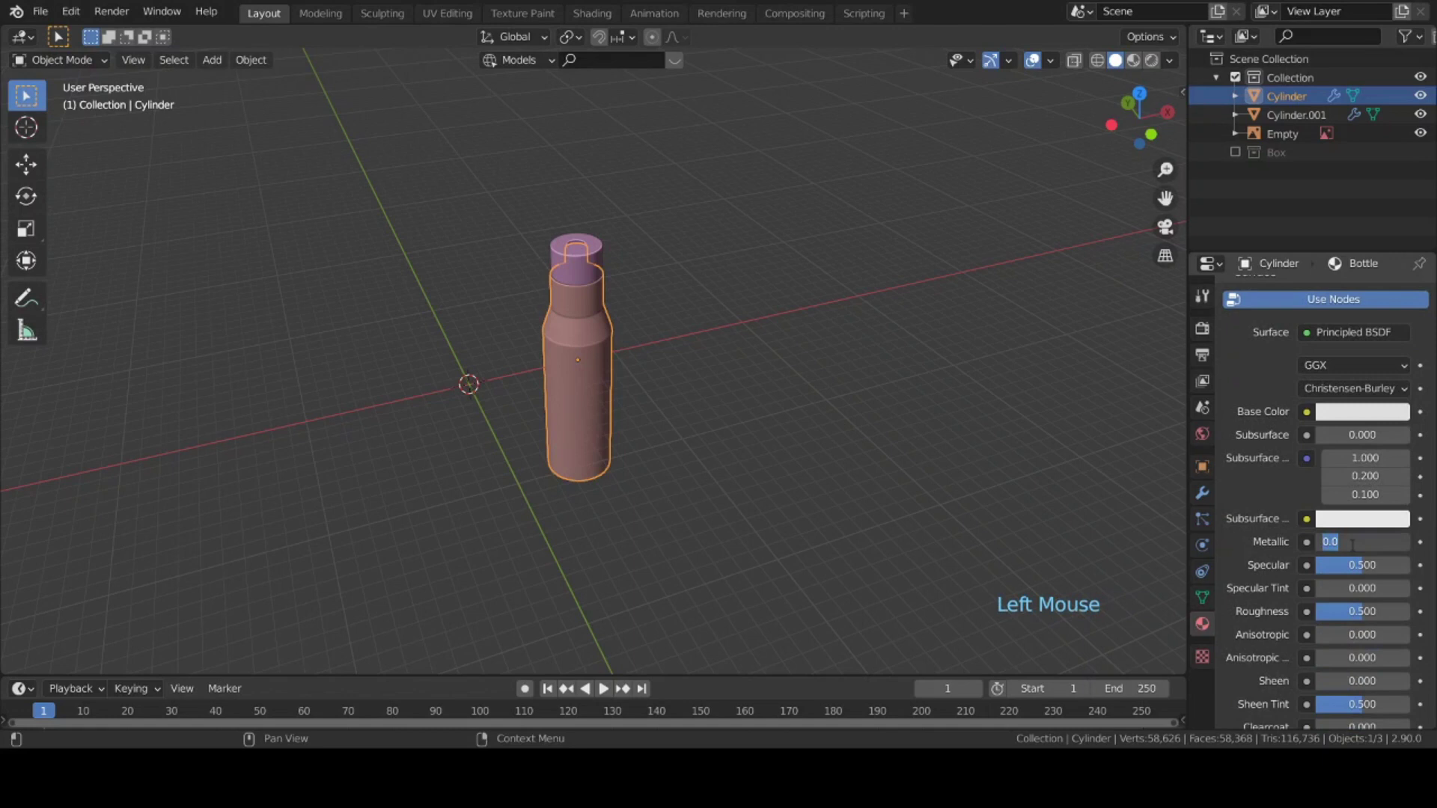
text(0.65)
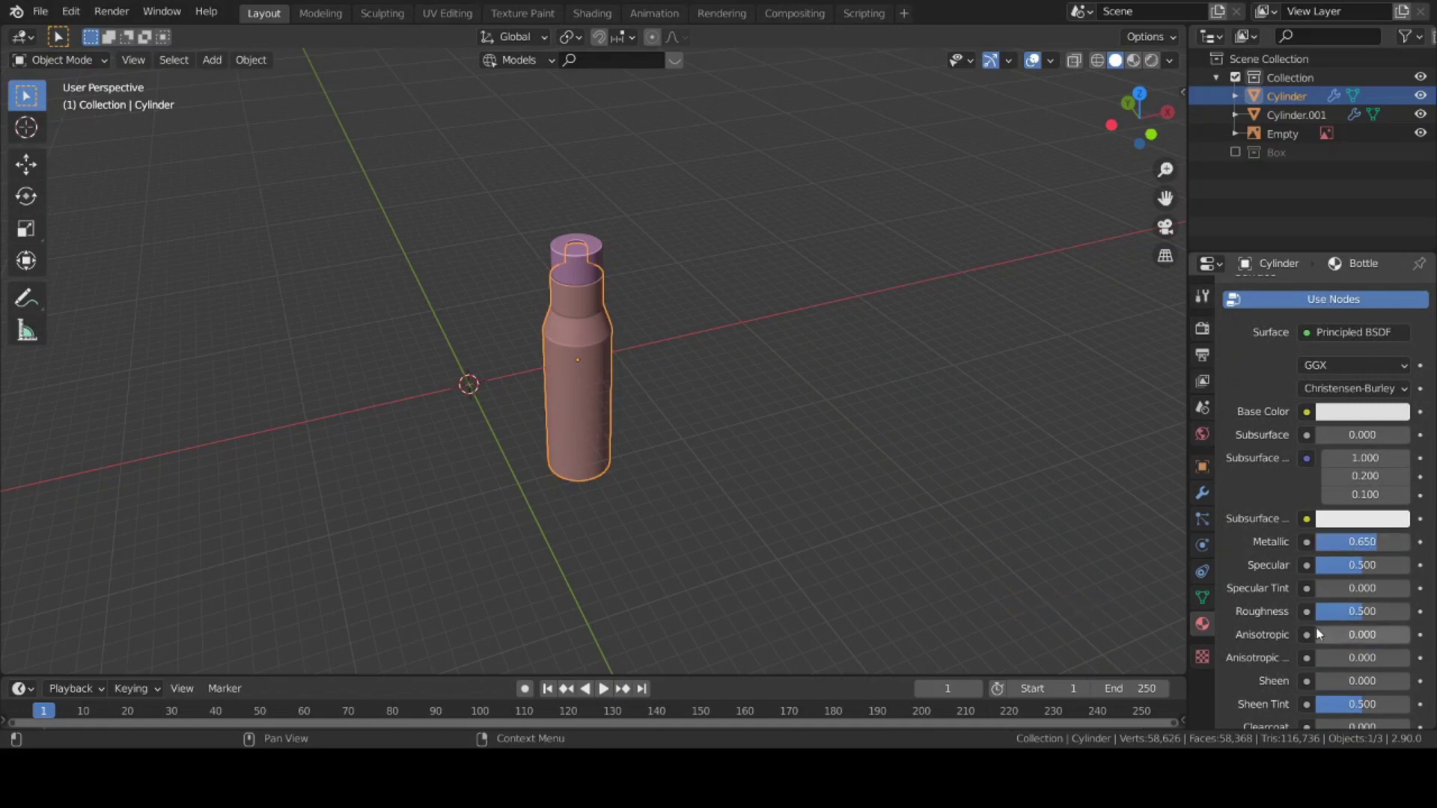
click(1356, 611)
text(0.3)
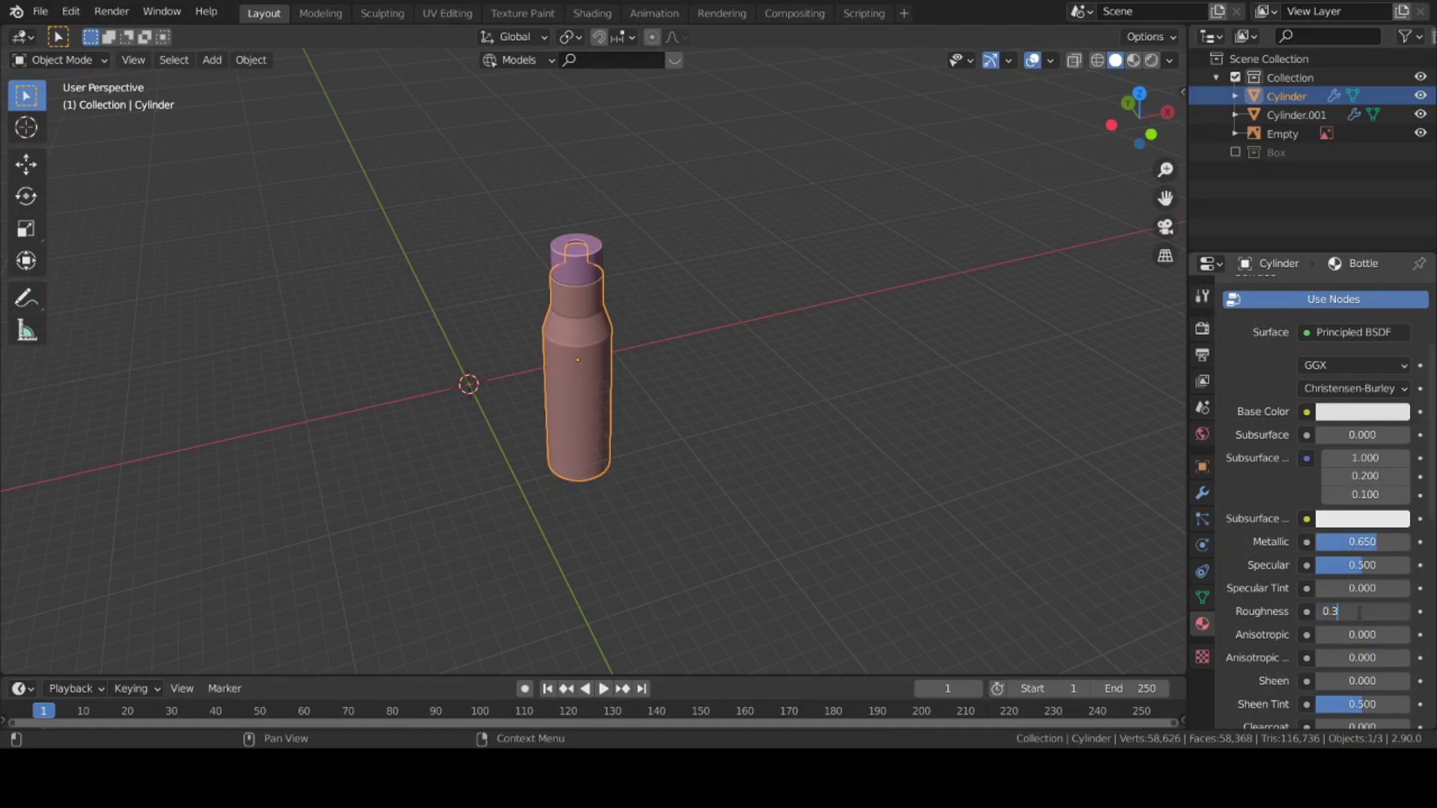
scroll(1358, 612, down, 4)
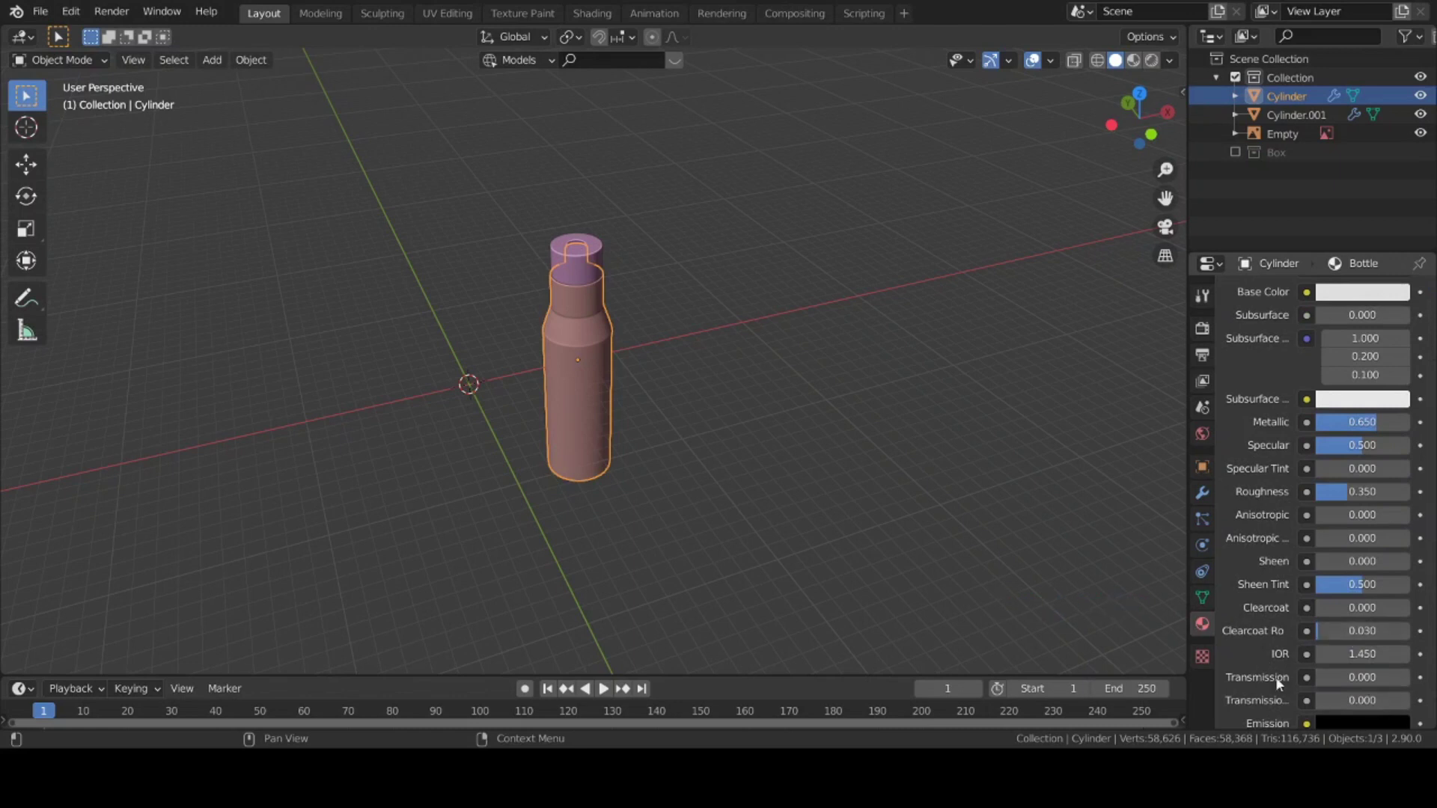
click(1348, 611)
text(1)
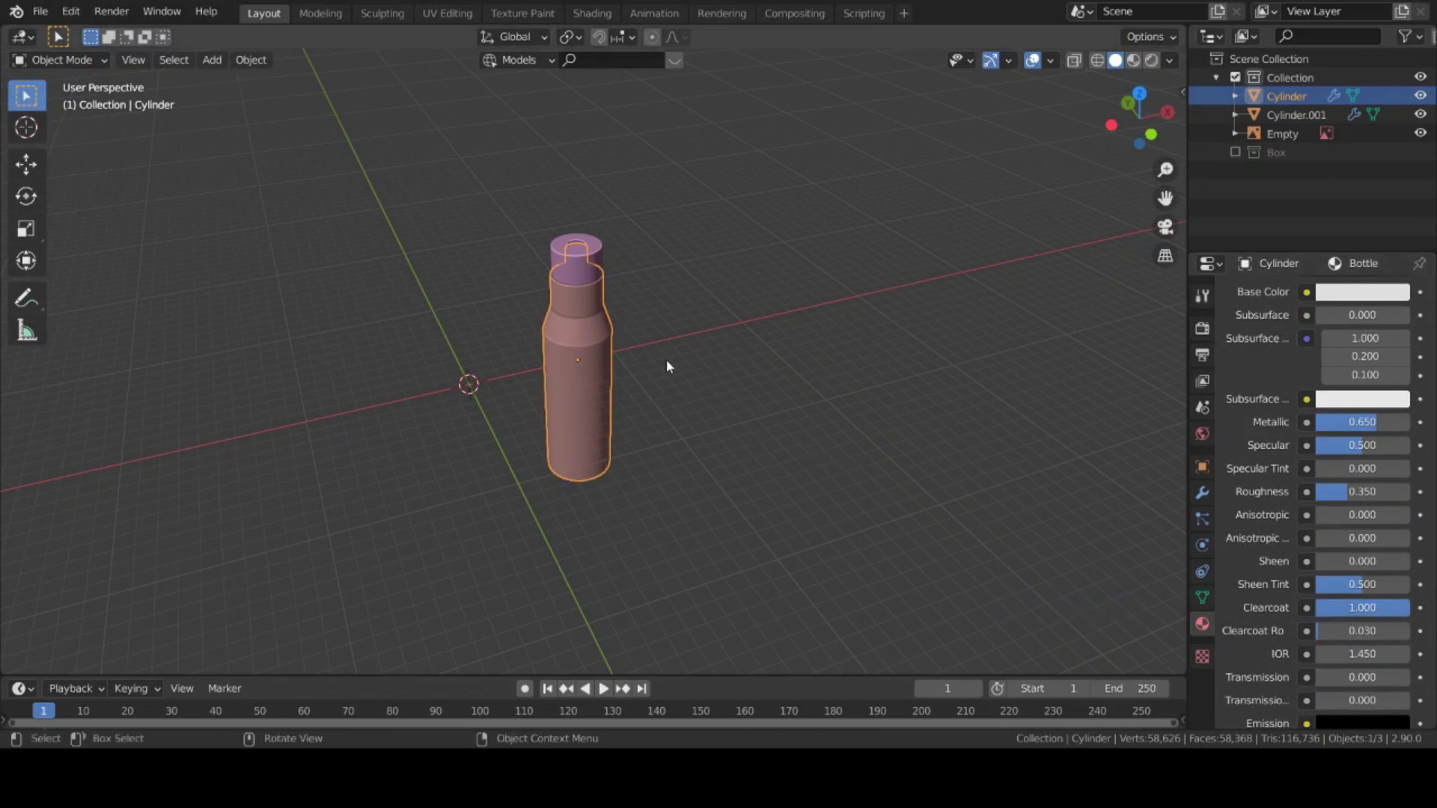
- Switch the viewport to material preview shading to inspect the bottle's material
shift+middle_drag(666, 367, 669, 382)
key(z)
scroll(612, 510, up, 3)
scroll(598, 419, down, 2)
middle_drag(599, 419, 584, 452)
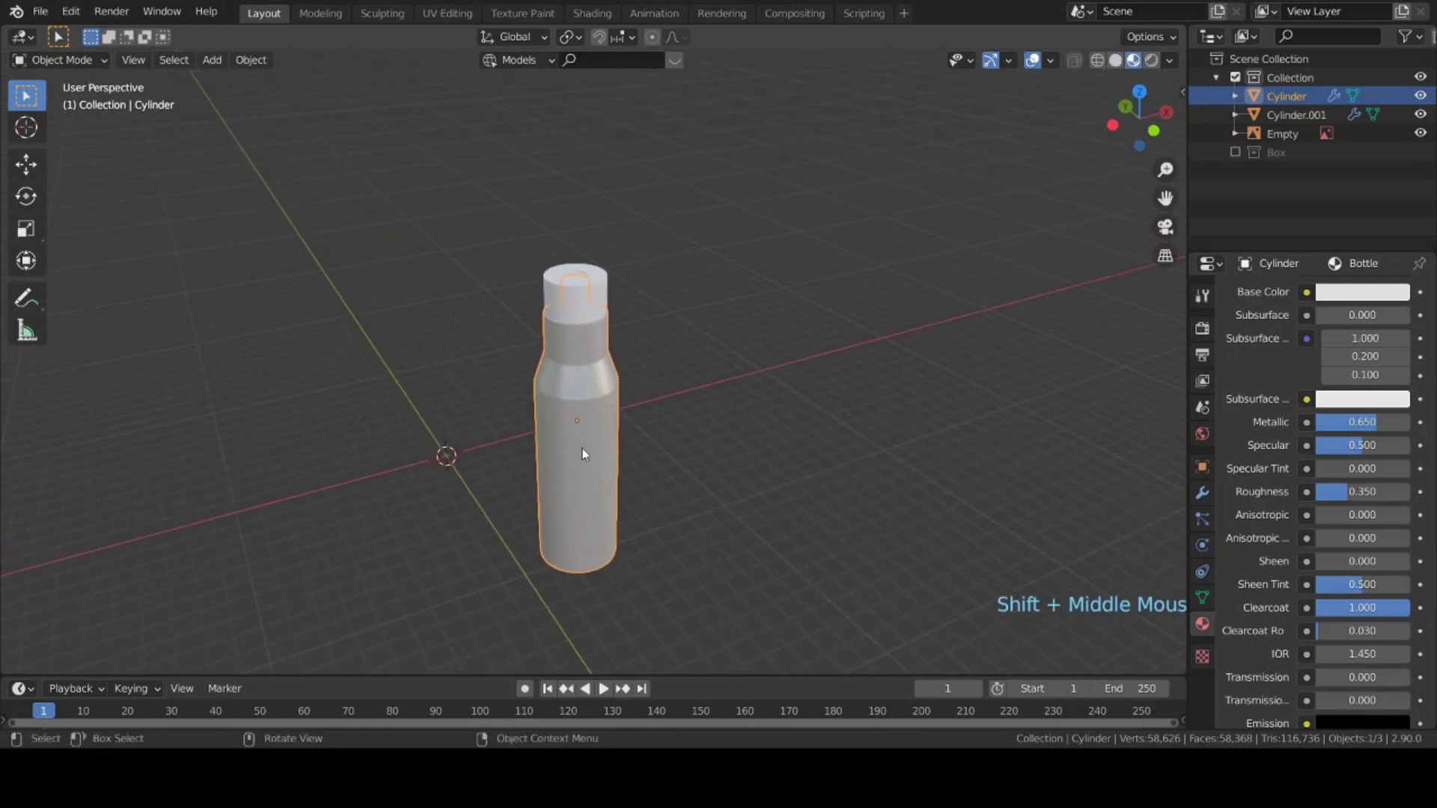
- Assign the existing Bottle material to the bottle's cap
click(581, 295)
middle_drag(615, 343, 606, 337)
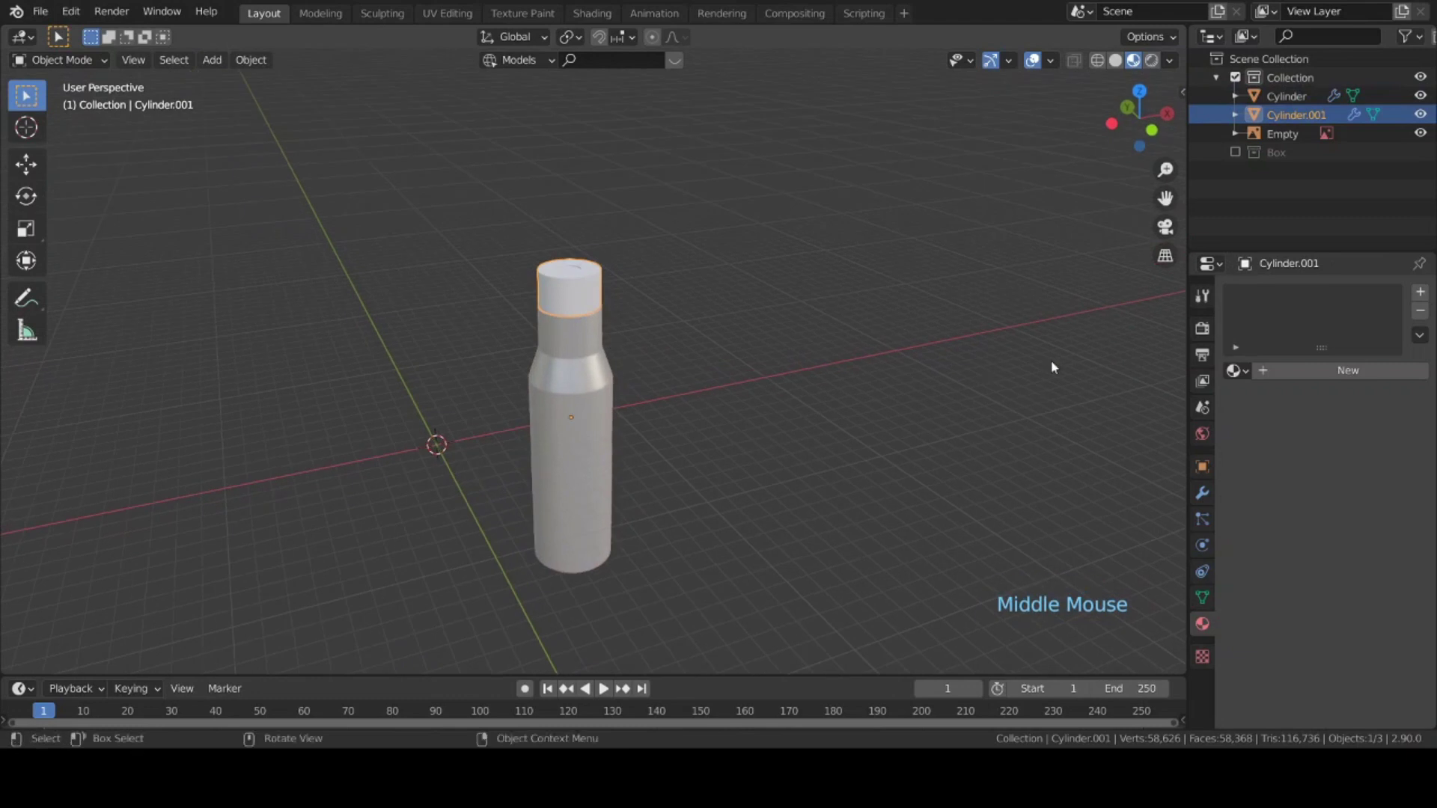
click(1235, 370)
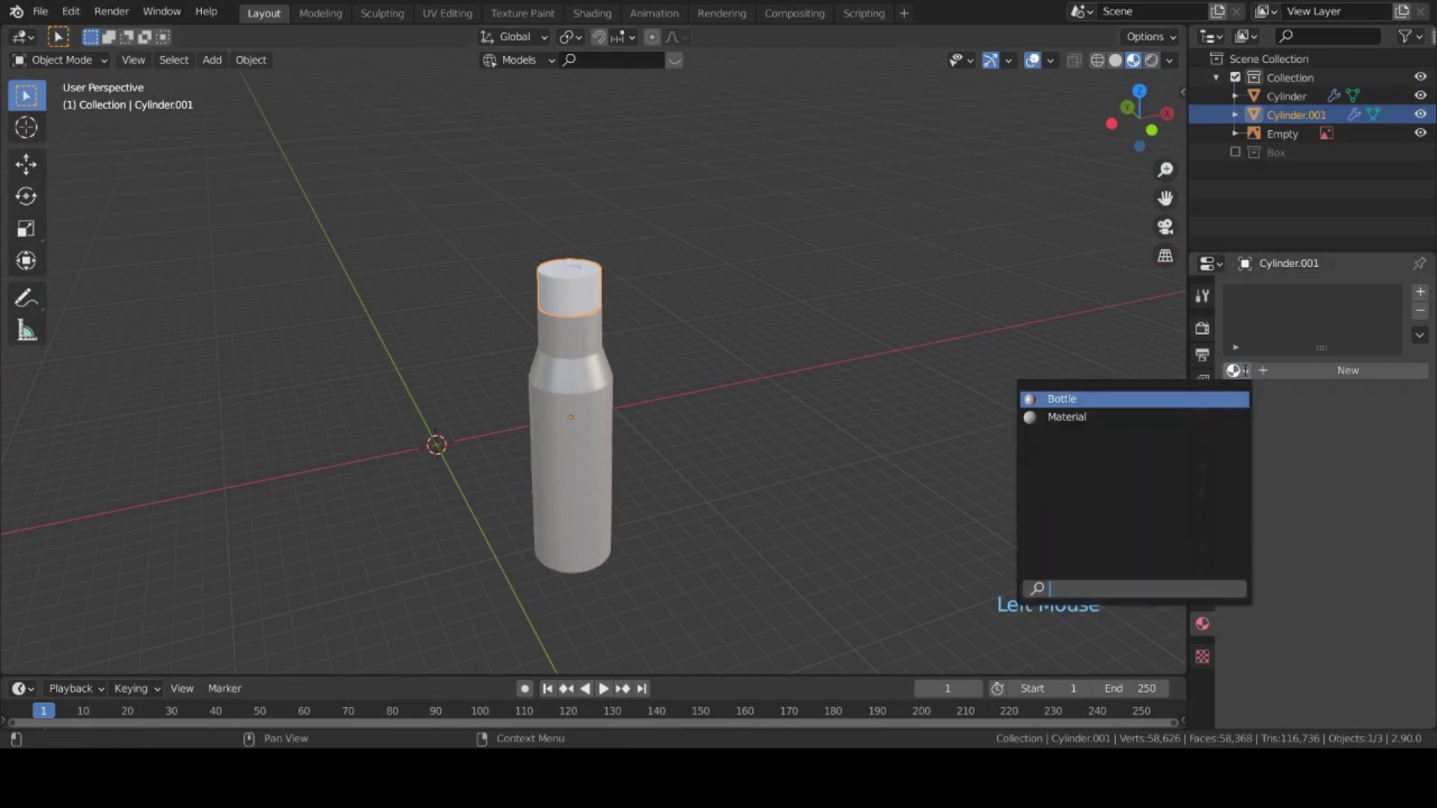
click(1086, 398)
- Raise the cap along the Z axis until it sits clear above the bottle's neck
middle_drag(591, 407, 627, 395)
scroll(605, 414, up, 2)
shift+middle_drag(590, 324, 623, 375)
scroll(625, 383, down, 2)
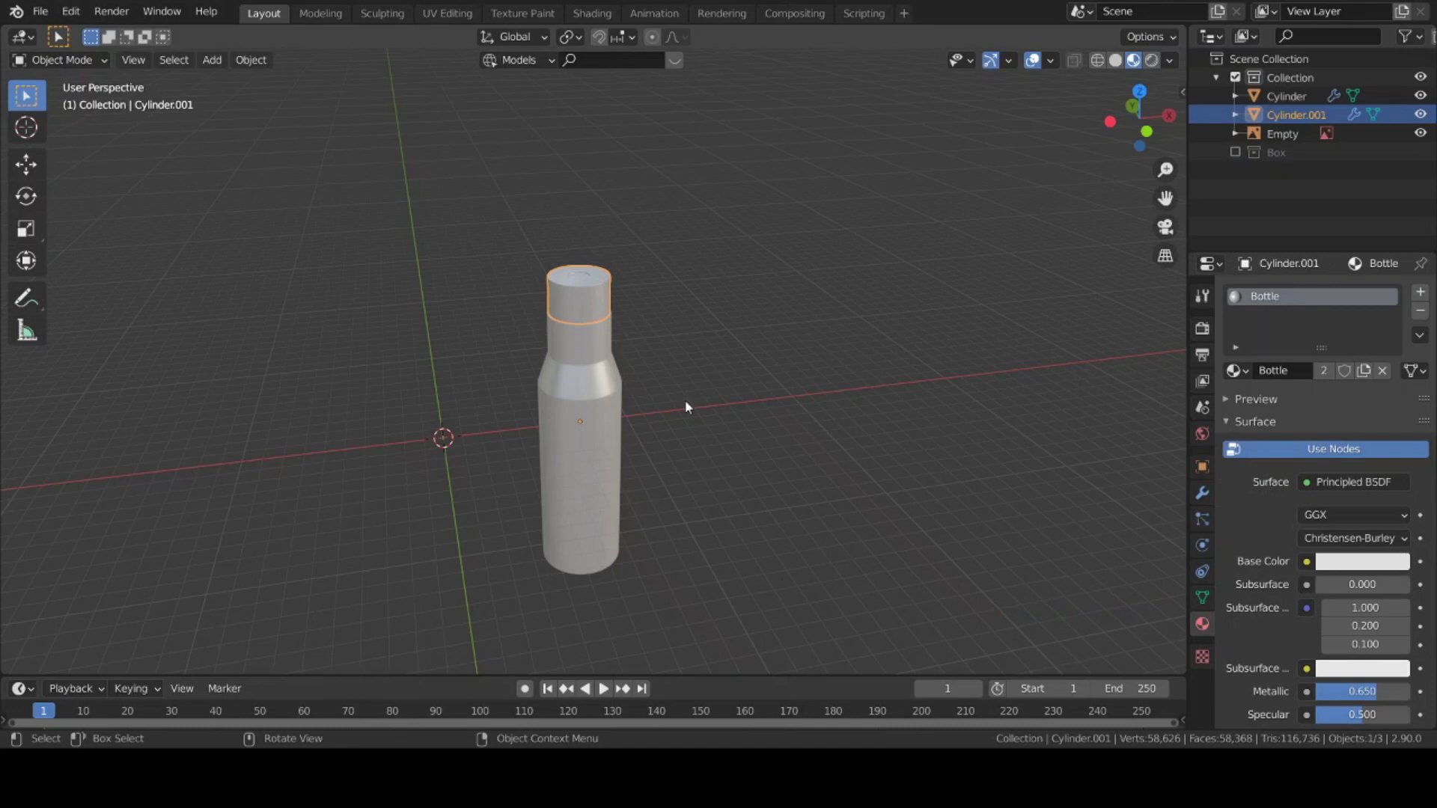
key(shift)
mouse_move(671, 424)
shift+middle_down()
mouse_move(689, 503)
mouse_move(665, 430)
shift+middle_up()
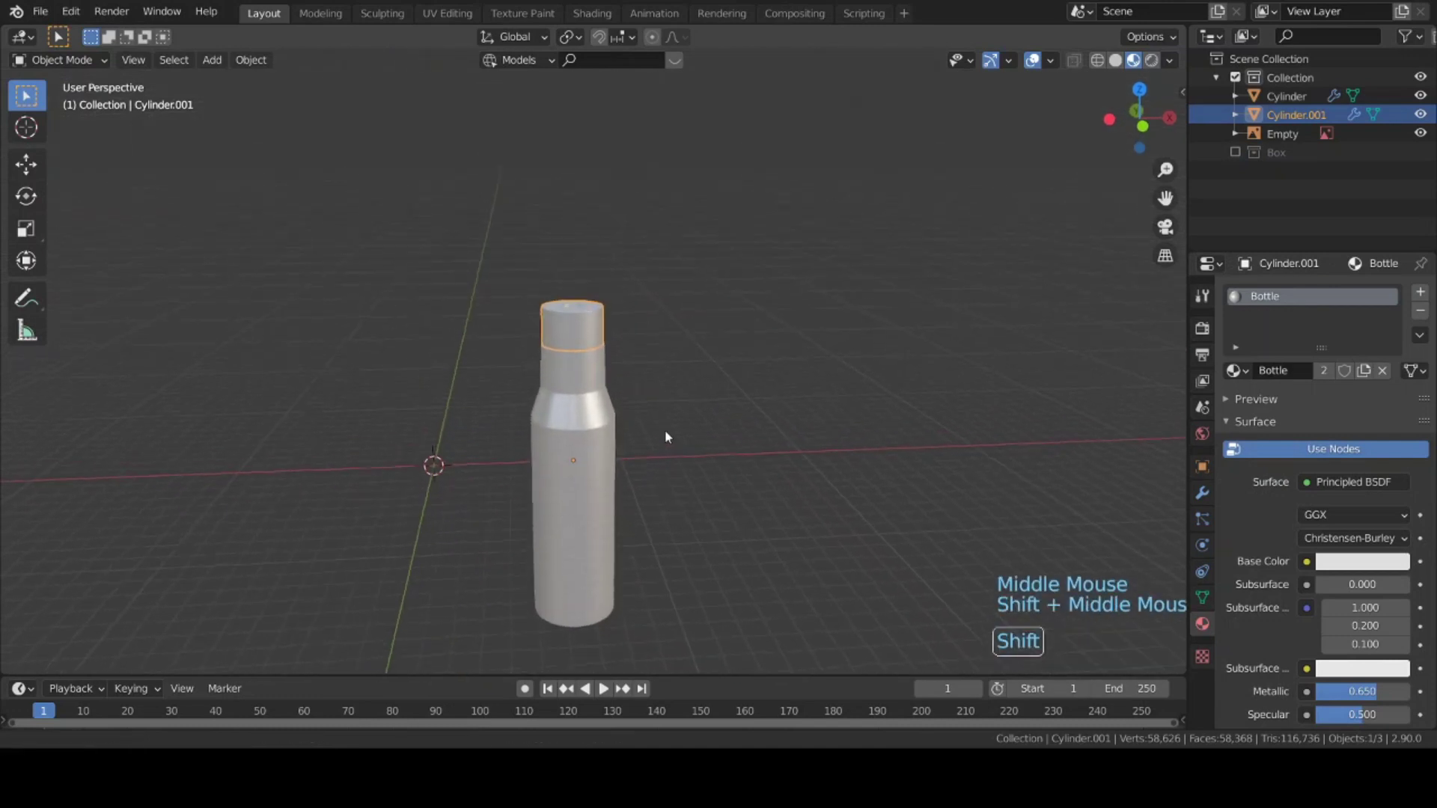
scroll(665, 432, up, 5)
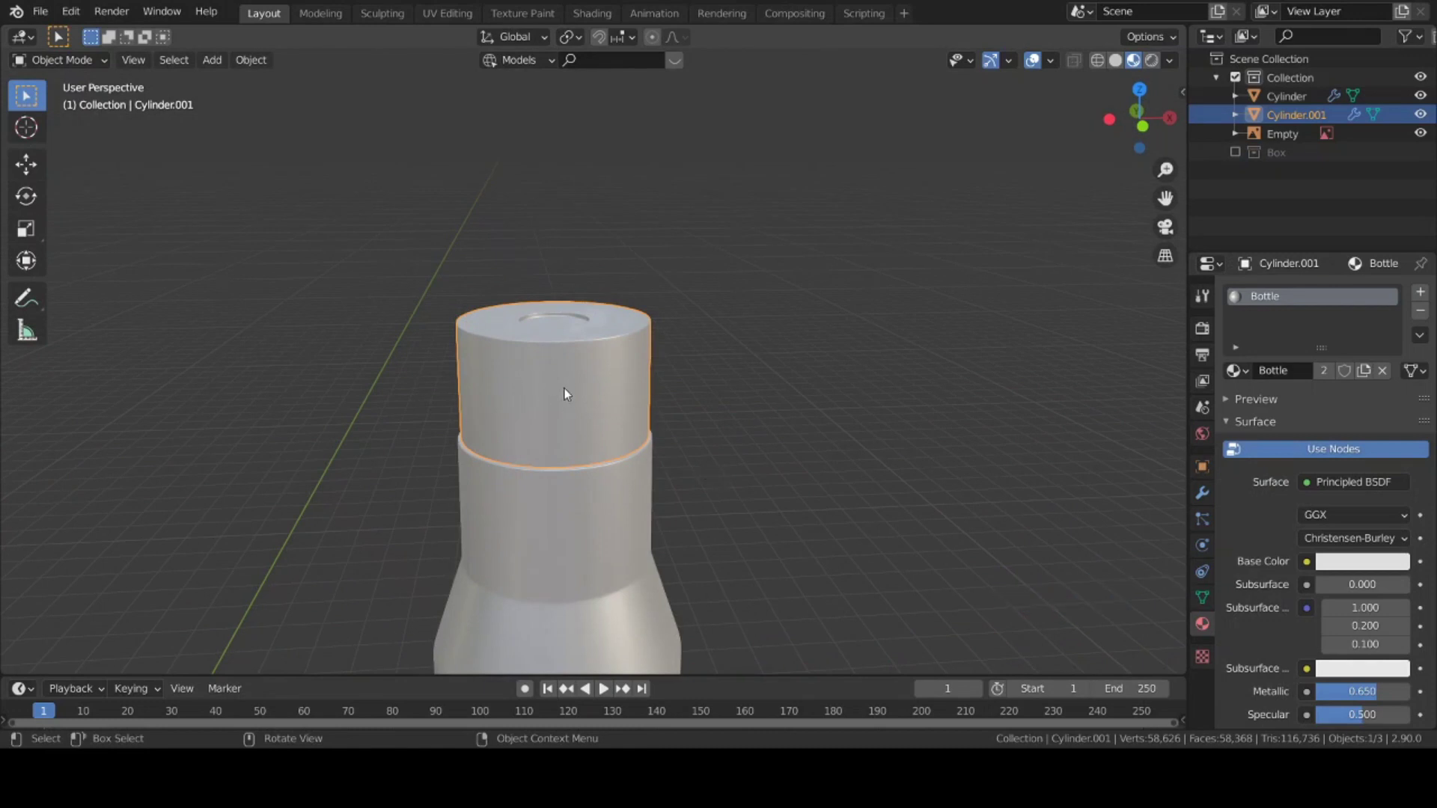
middle_drag(687, 419, 683, 408)
key(g)
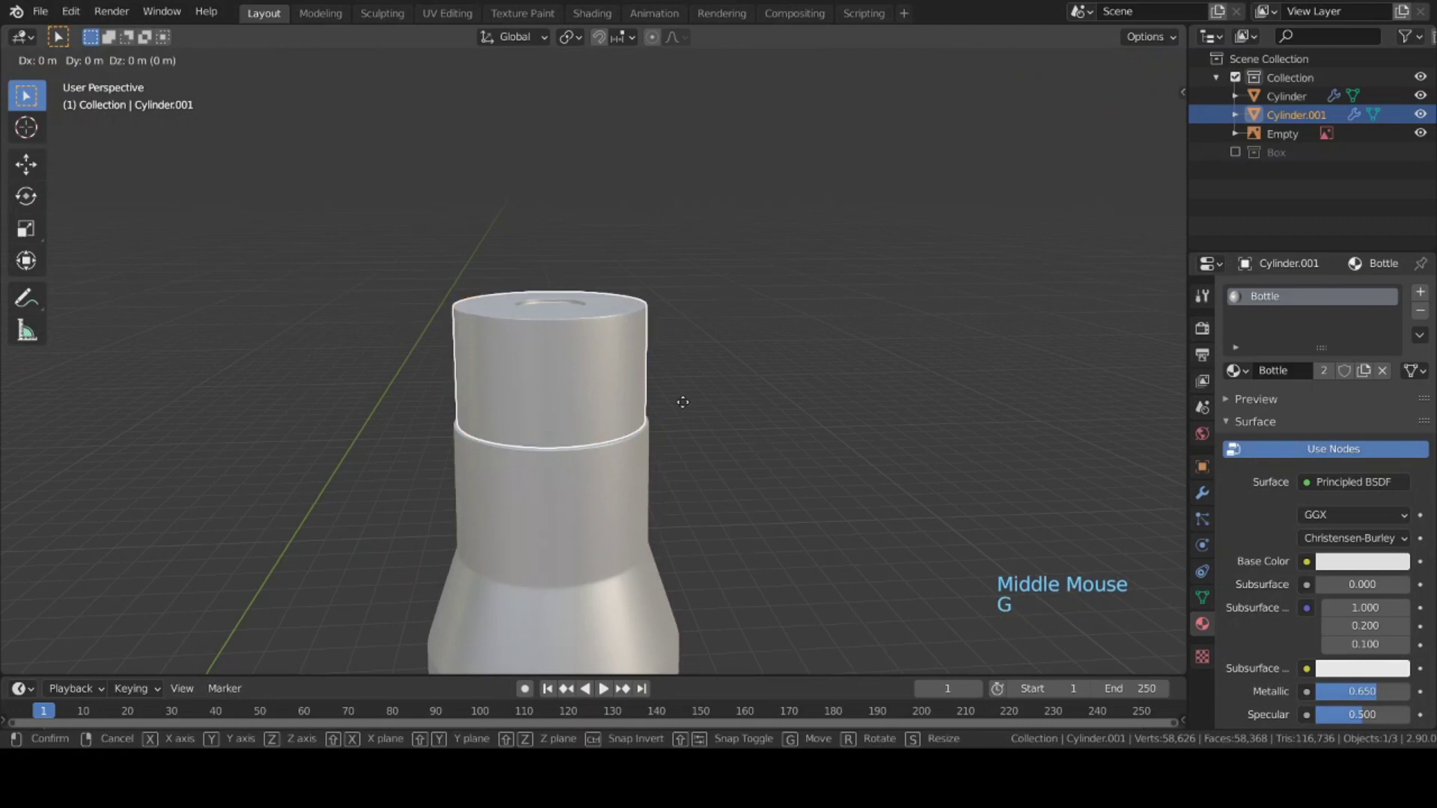
key(z)
click(654, 343)
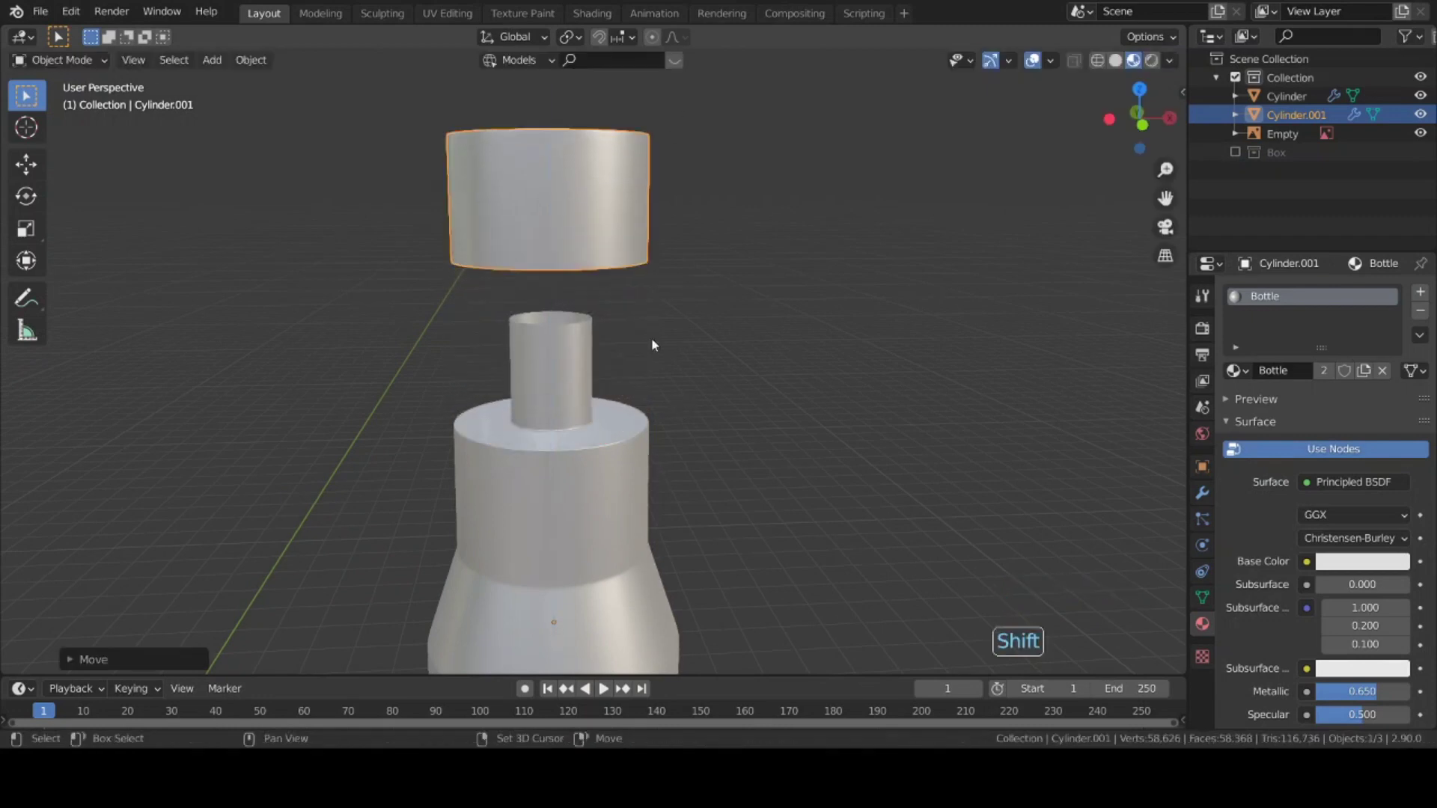
- Extrude the edge loop of the cap's open bottom rim and scale it inward to about 0.97
shift+middle_drag(674, 324, 666, 504)
scroll(667, 504, up, 3)
key(Tab)
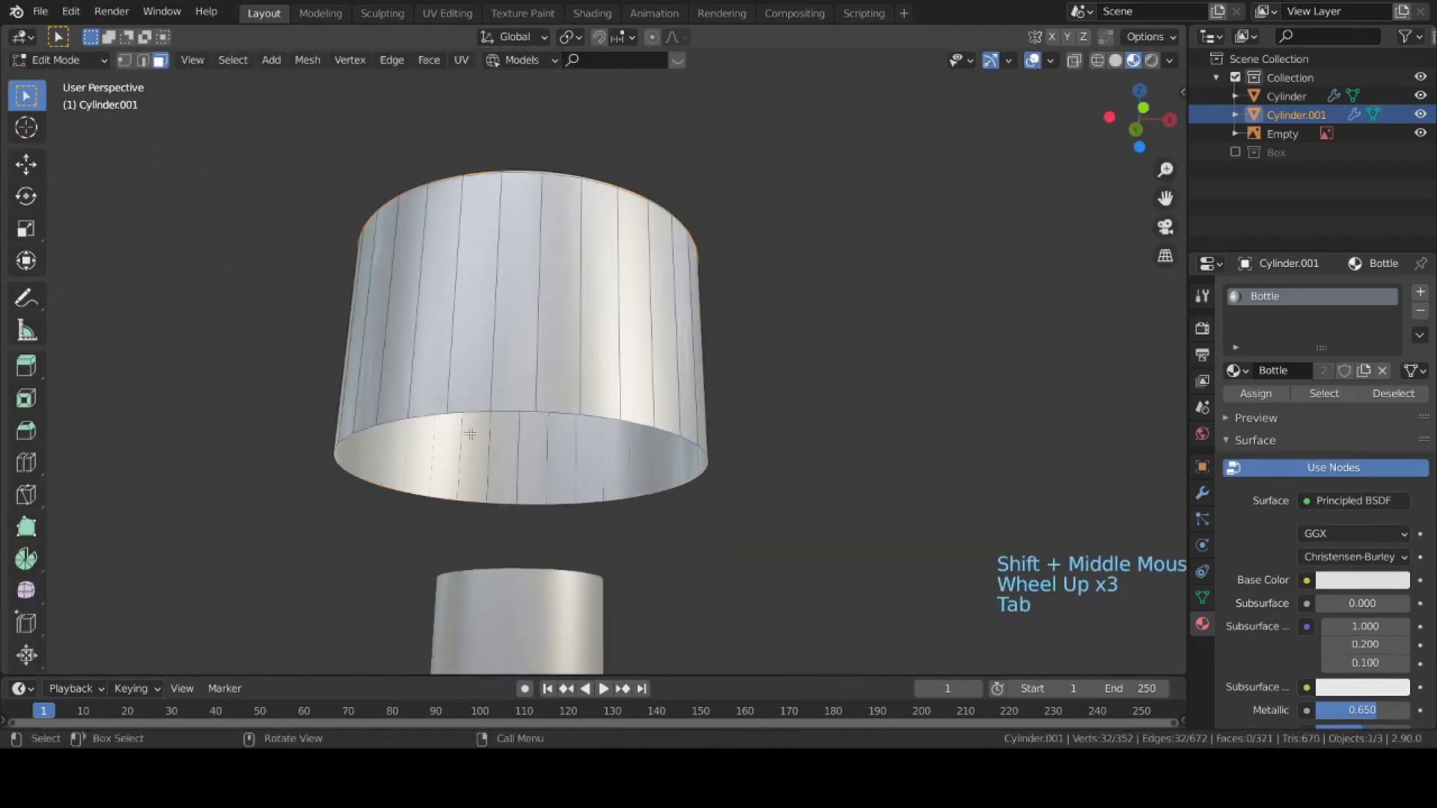
click(450, 341)
alt+click(516, 404)
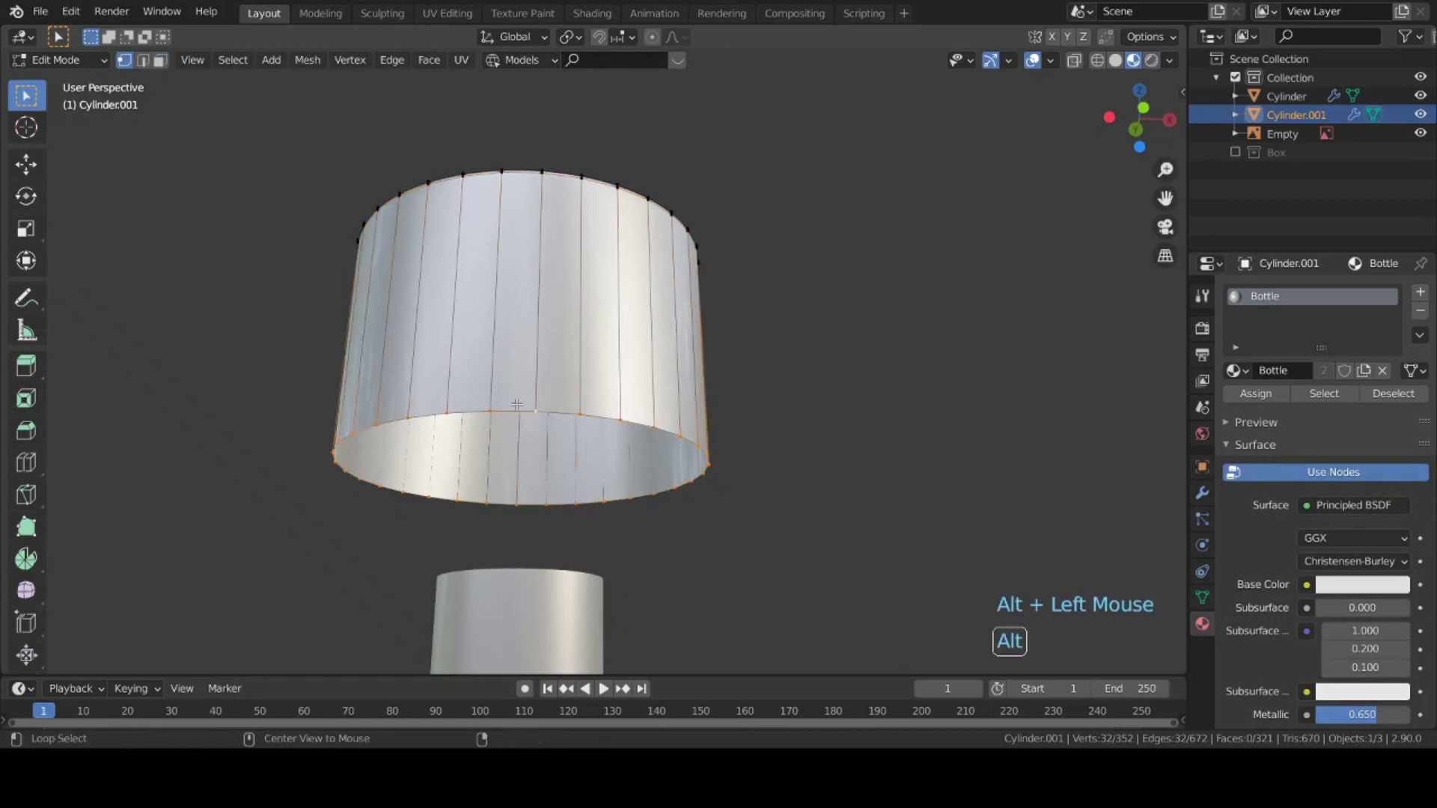
scroll(698, 554, up, 2)
shift+middle_drag(694, 560, 756, 563)
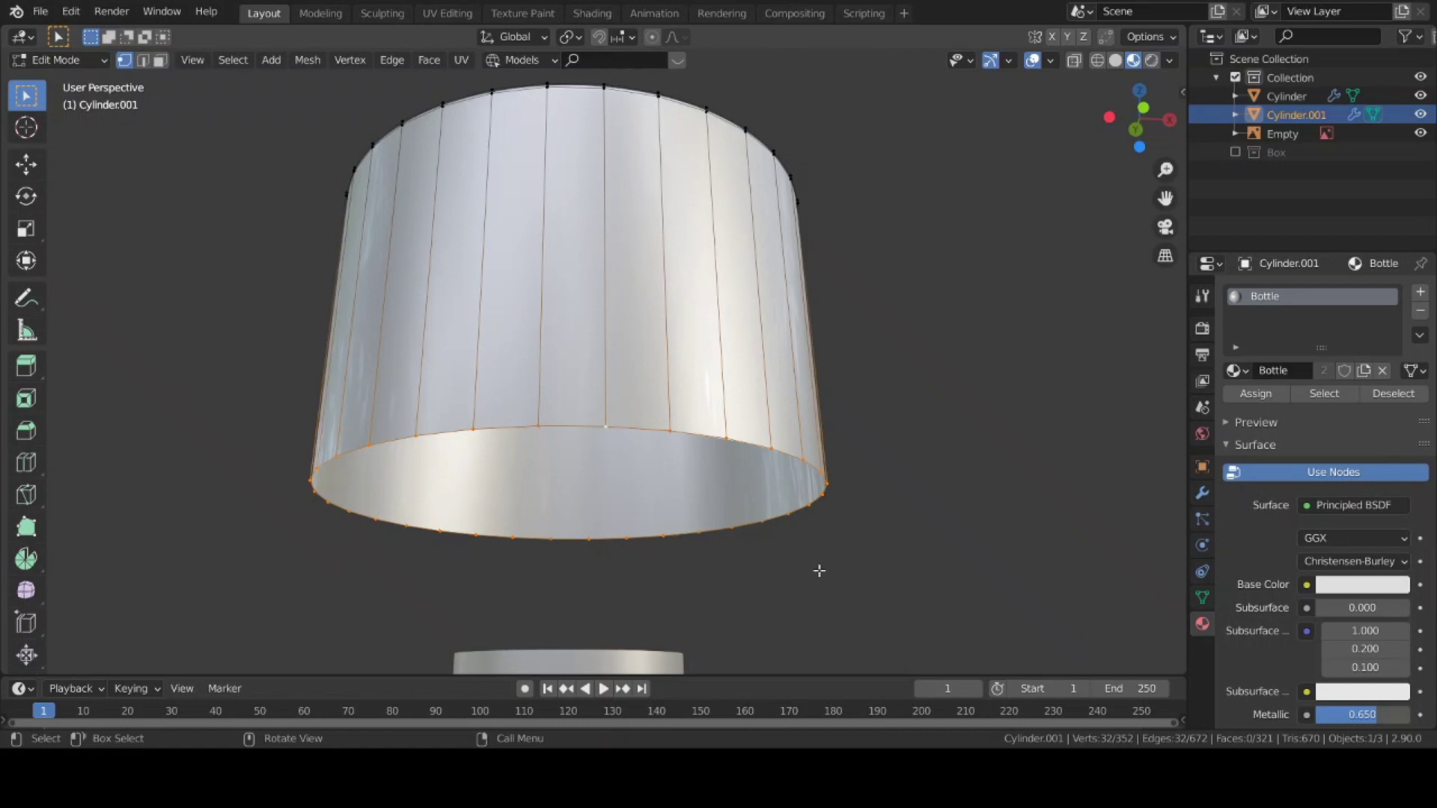
key(e)
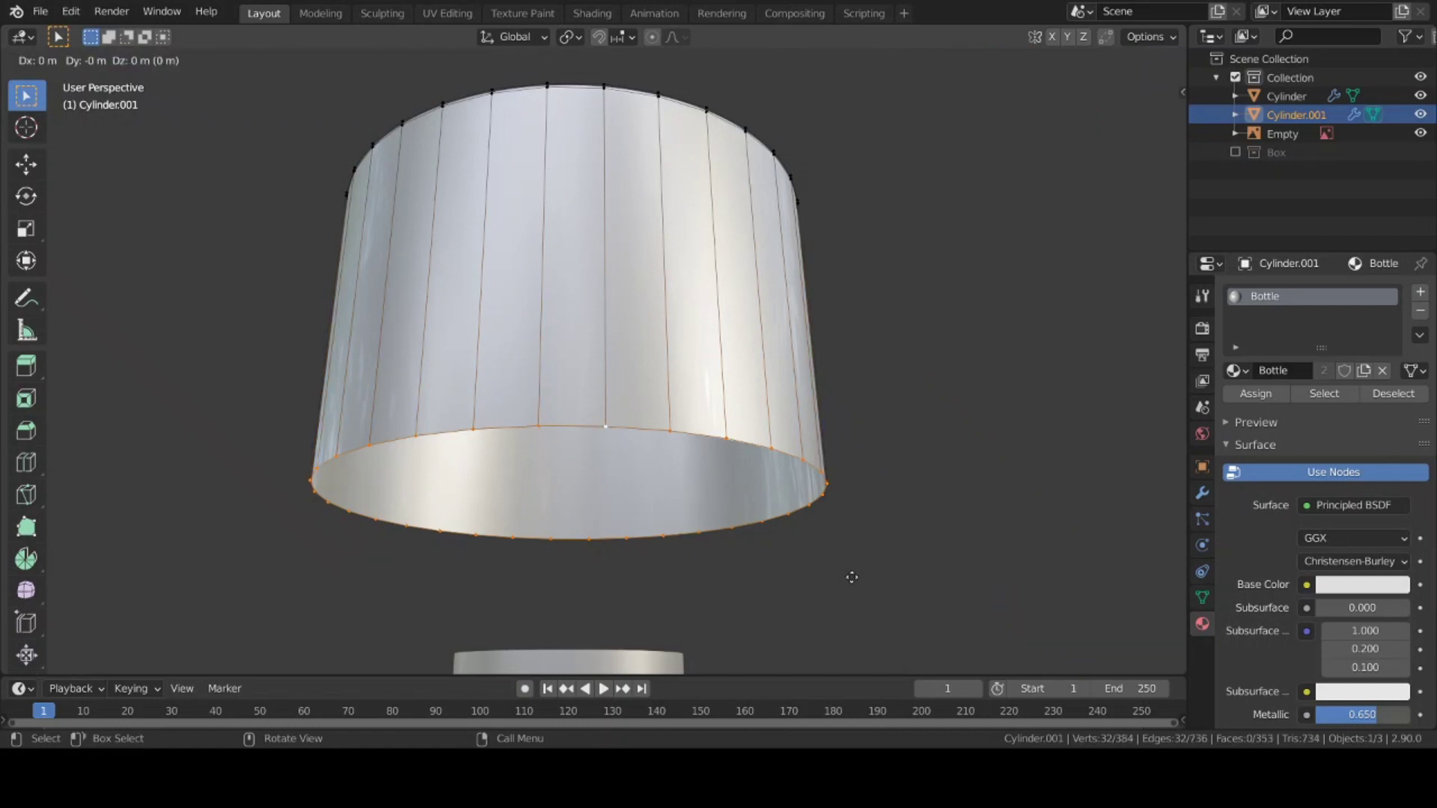
key(s)
key(shift)
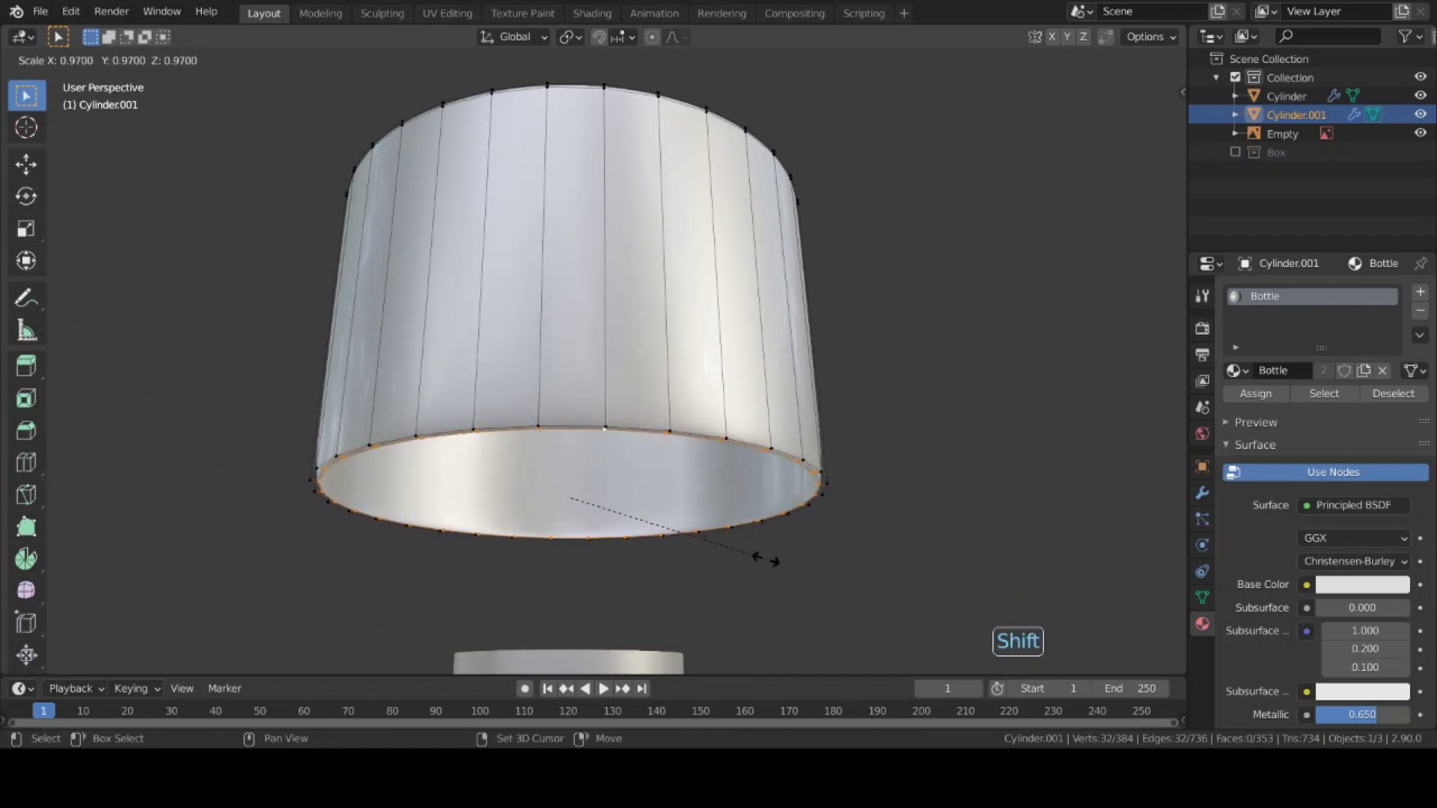
right_click(781, 561)
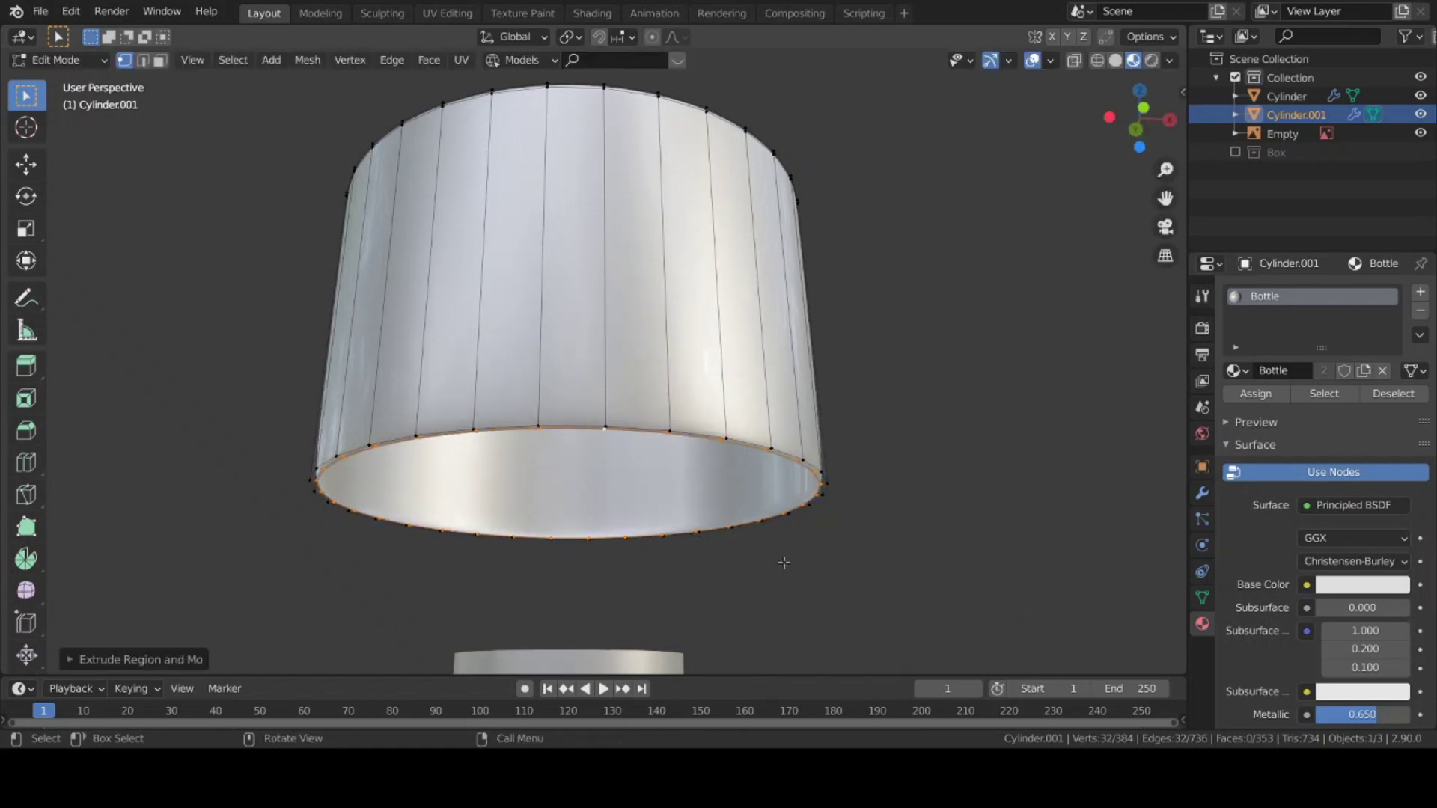
- Extrude the cap's inner rim loop upward along Z by about 0.03 m
key(e)
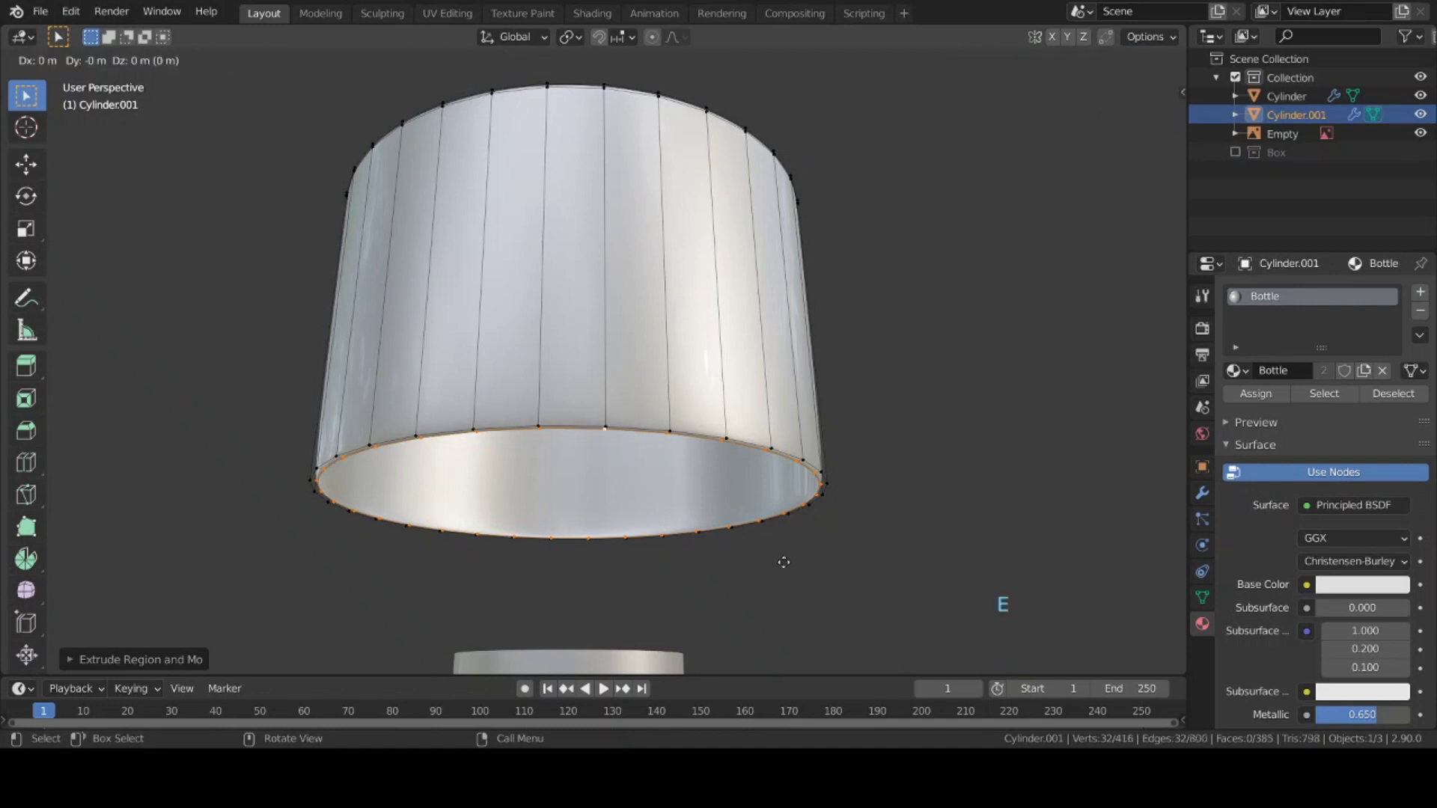
key(z)
key(shift)
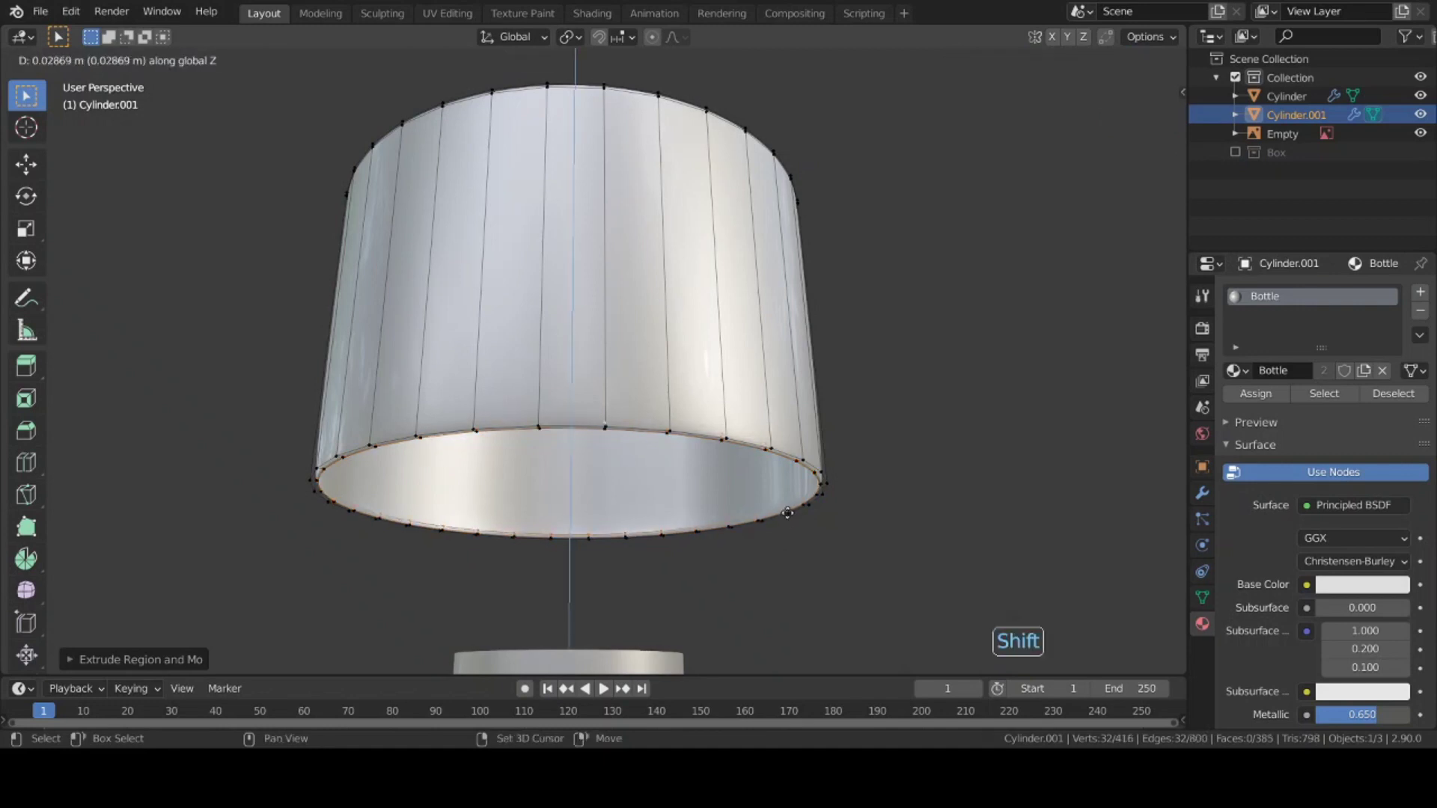
click(782, 563)
- Add one horizontal edge loop around the cap's outer wall and slide it down close to the bottom rim
middle_drag(782, 563, 787, 530)
key(ctrl)
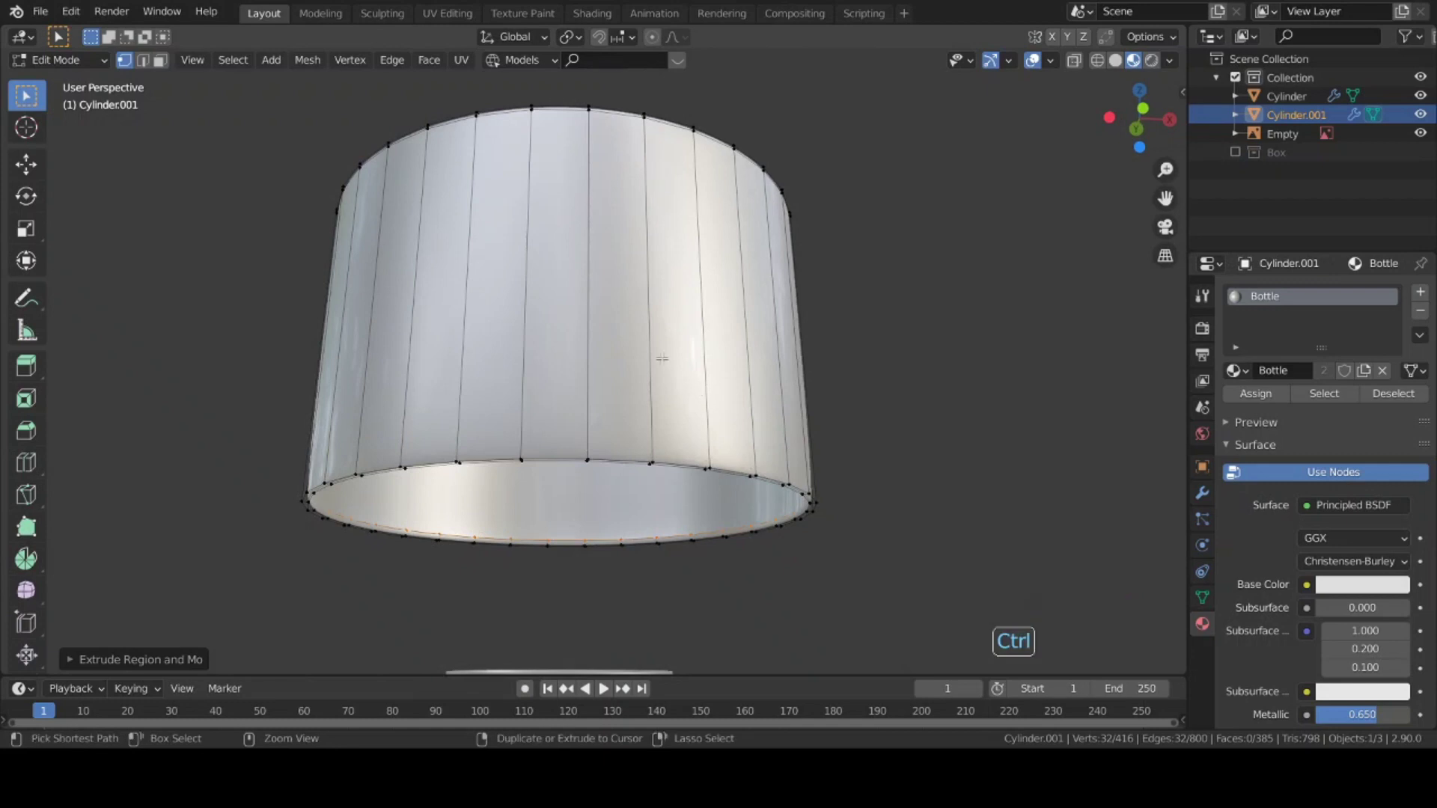
key(ctrl+e)
key(Escape)
key(ctrl+r)
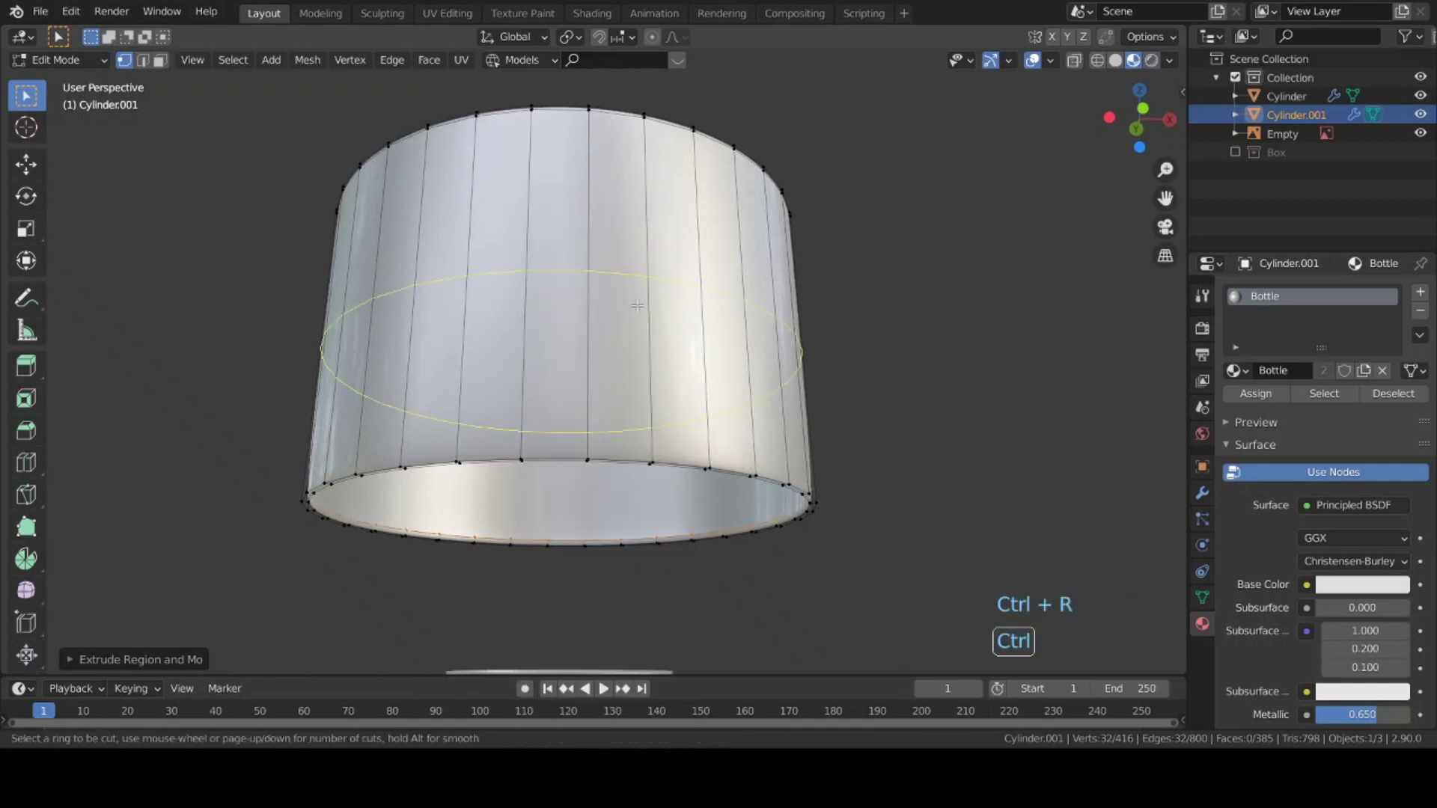
click(650, 374)
key(shift)
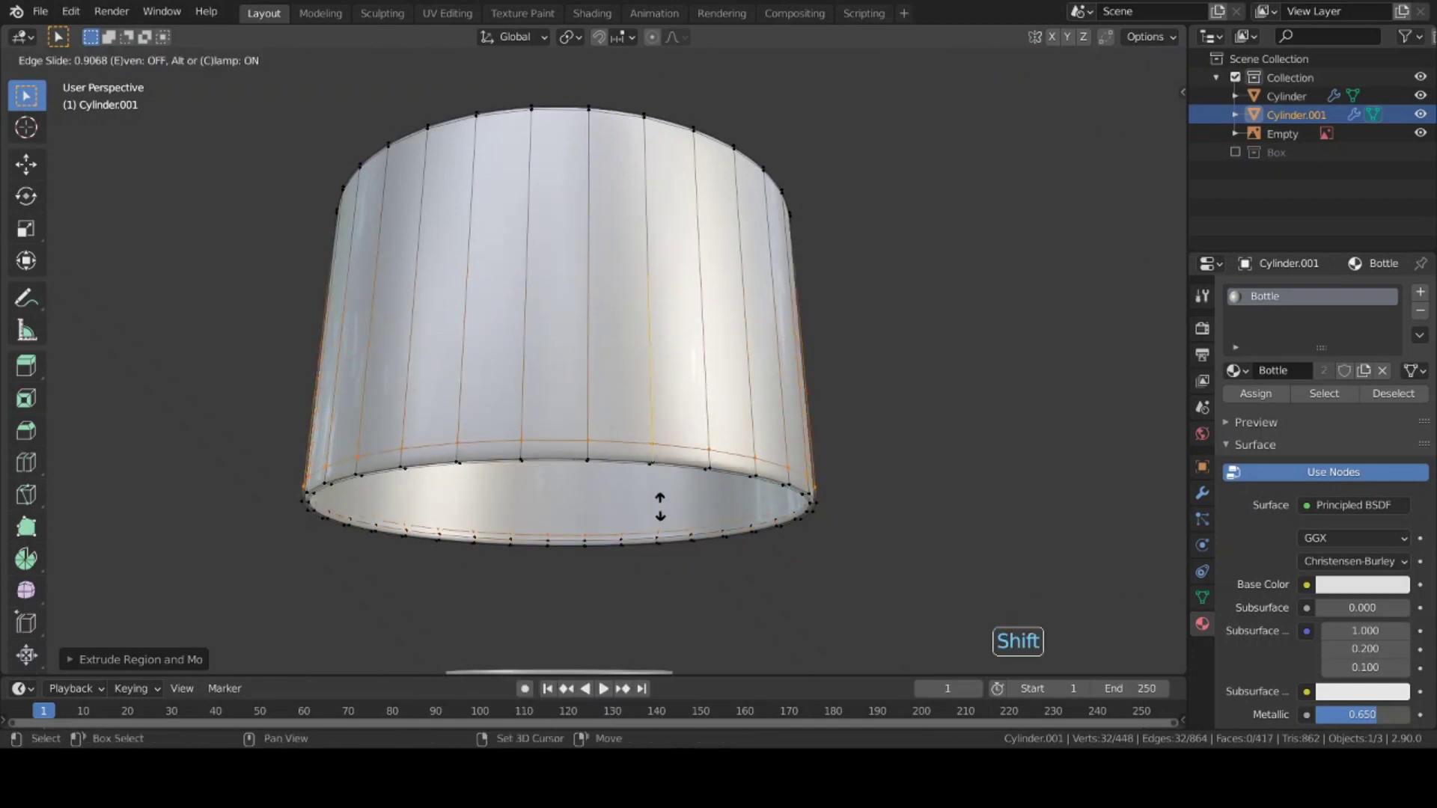
click(661, 615)
key(Tab)
- Lower the cap along the Z axis in front view until it sits on the bottle's shoulder around the neck
scroll(660, 480, down, 5)
shift+middle_drag(660, 479, 666, 432)
key(KP_1)
scroll(665, 433, up, 2)
scroll(666, 436, up, 1)
key(g)
key(z)
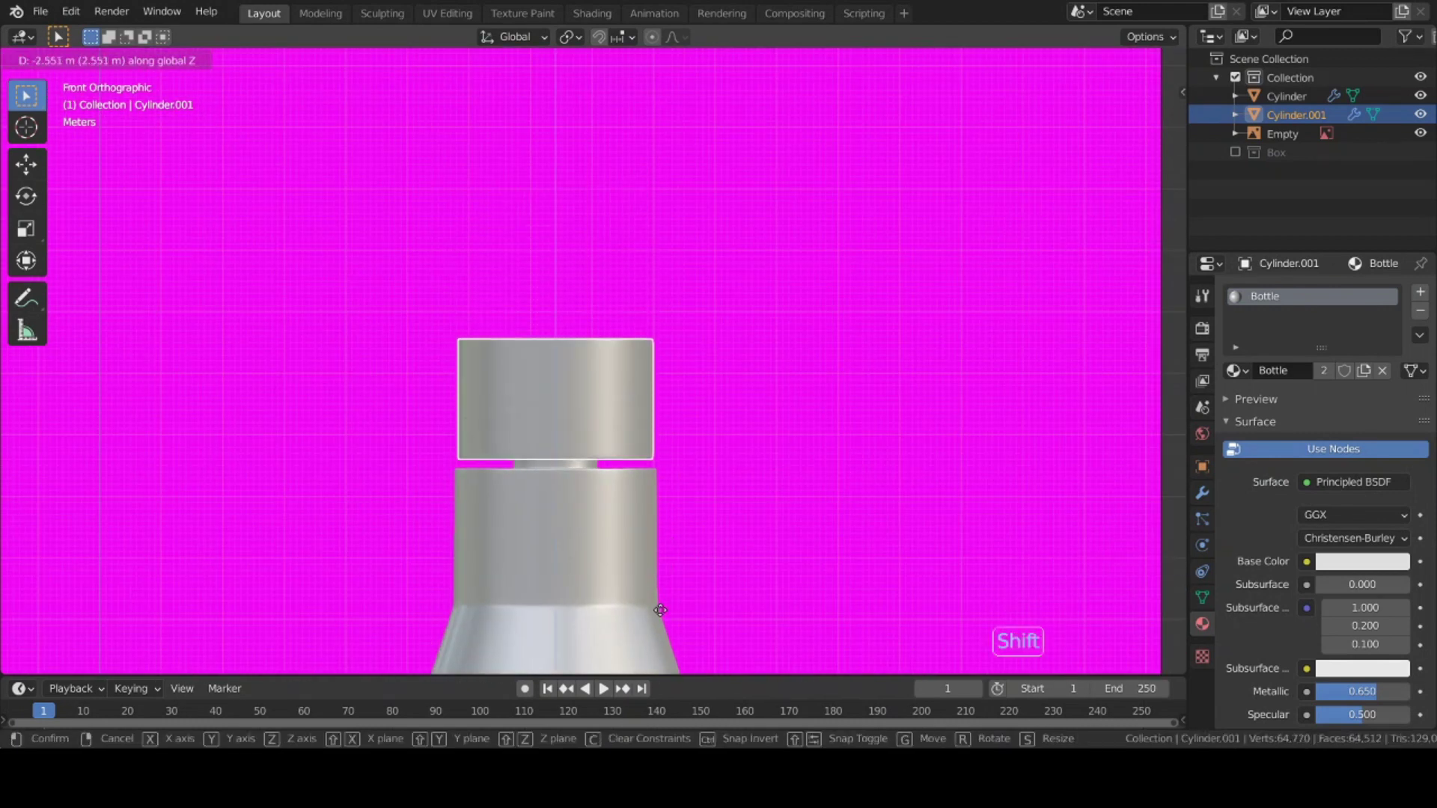
click(660, 56)
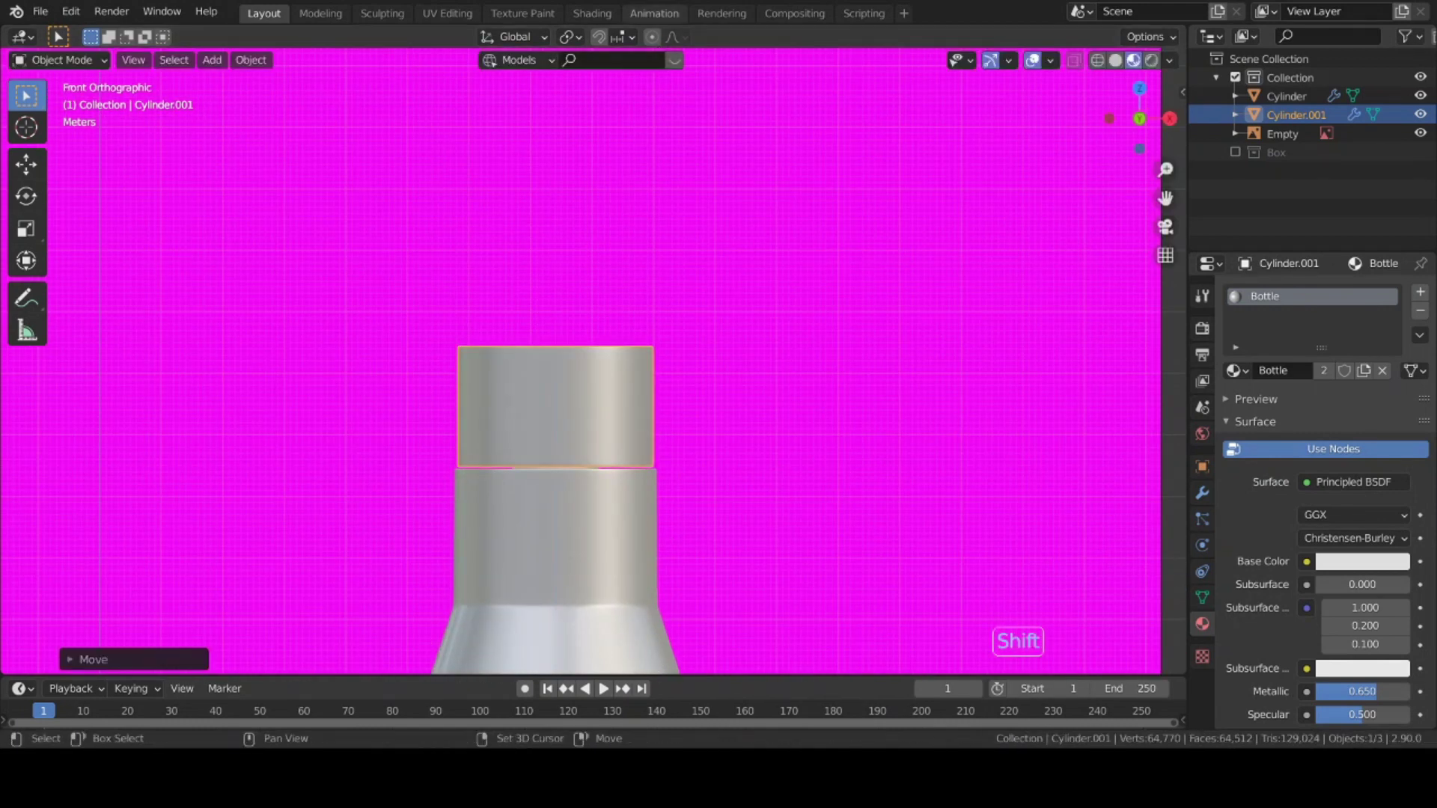
- Hide the Empty reference image and re-enable the Box collection in the scene
click(1414, 134)
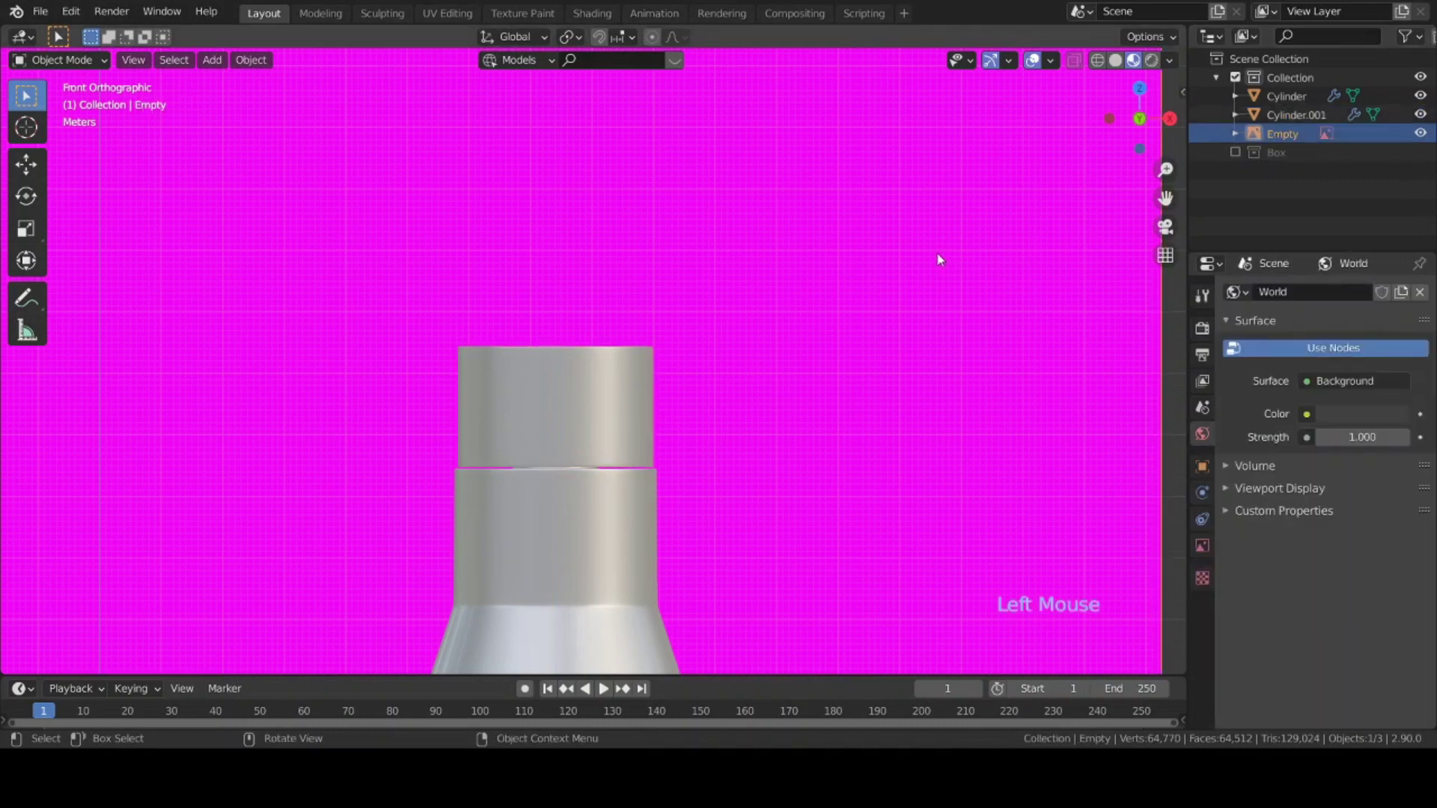
click(1420, 133)
scroll(738, 258, down, 10)
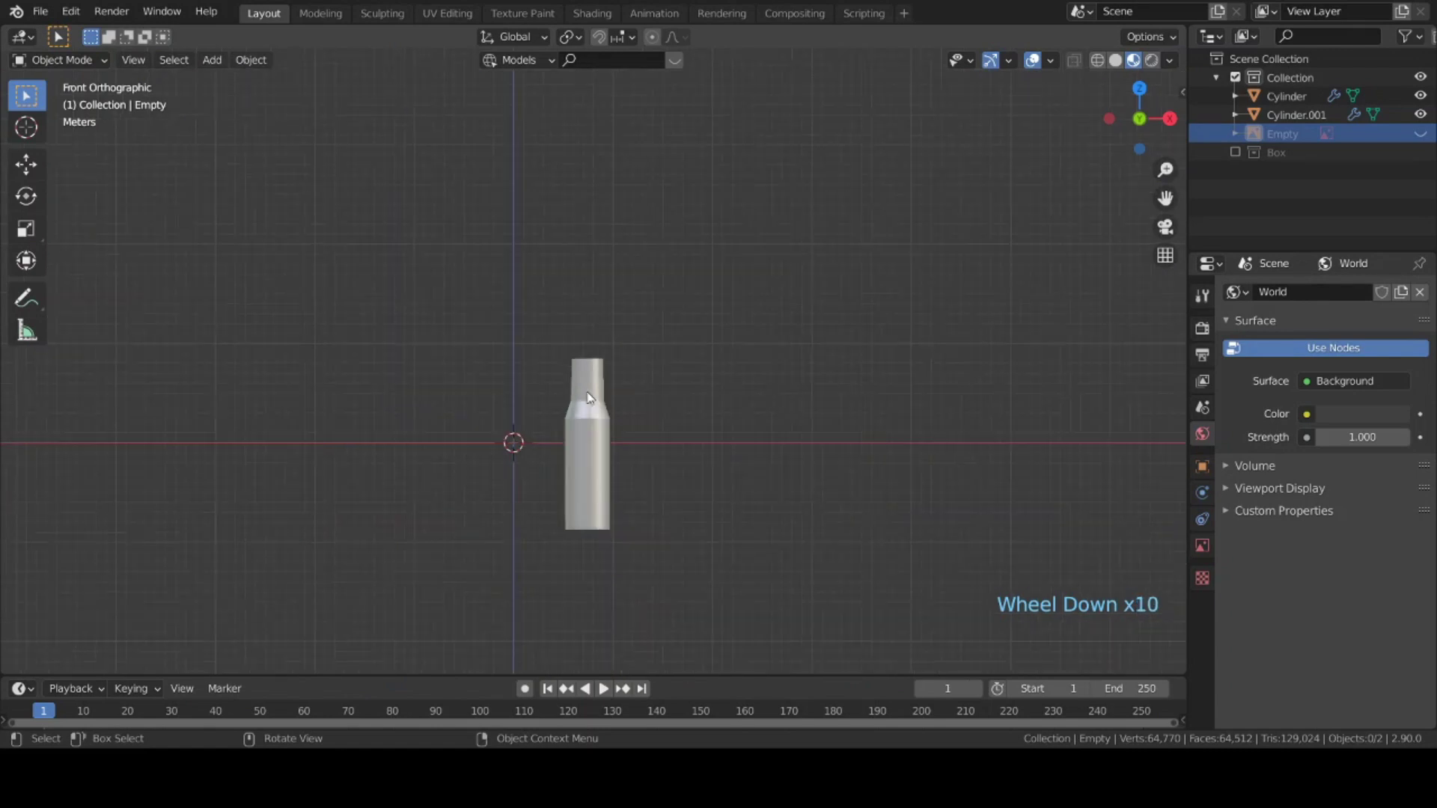
middle_drag(738, 259, 633, 487)
scroll(631, 485, up, 4)
middle_drag(721, 542, 745, 449)
shift+middle_drag(744, 449, 710, 362)
click(1216, 77)
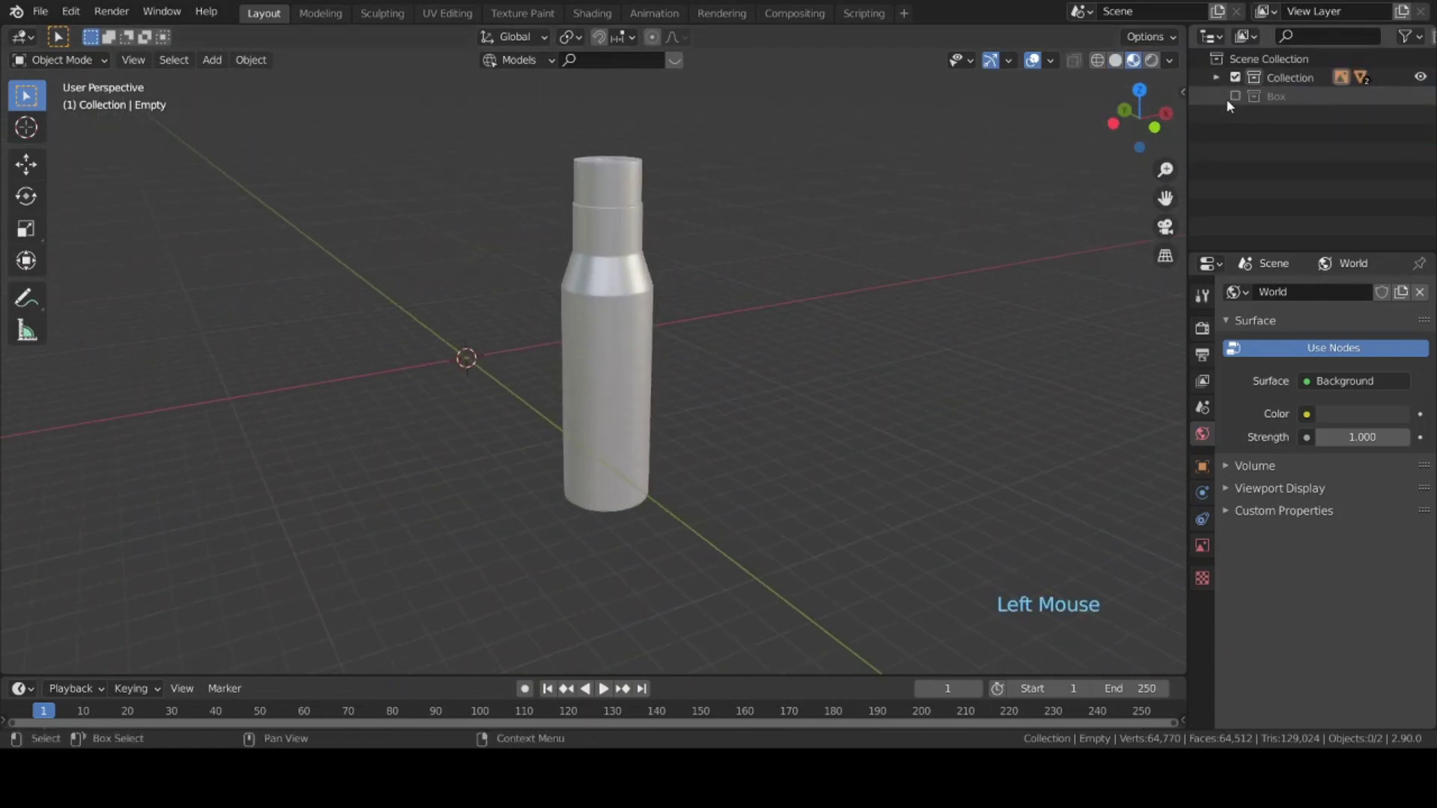
click(1233, 96)
click(1216, 96)
- Create a new material named Box_Mat1 on the box body Cube and darken its base color to mid grey
click(1281, 115)
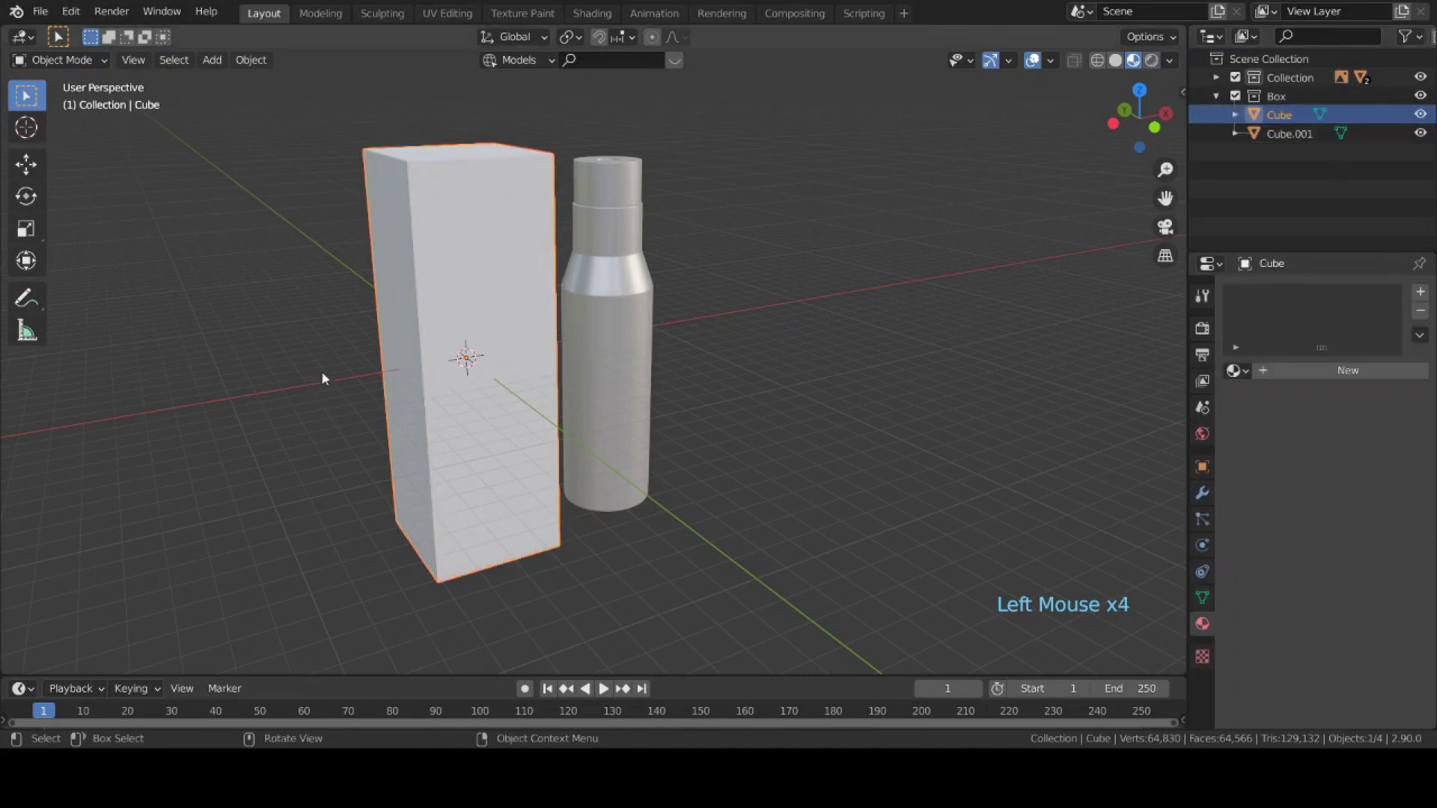
click(1332, 370)
click(1318, 294)
double_click(1319, 295)
text(Box_Mat1)
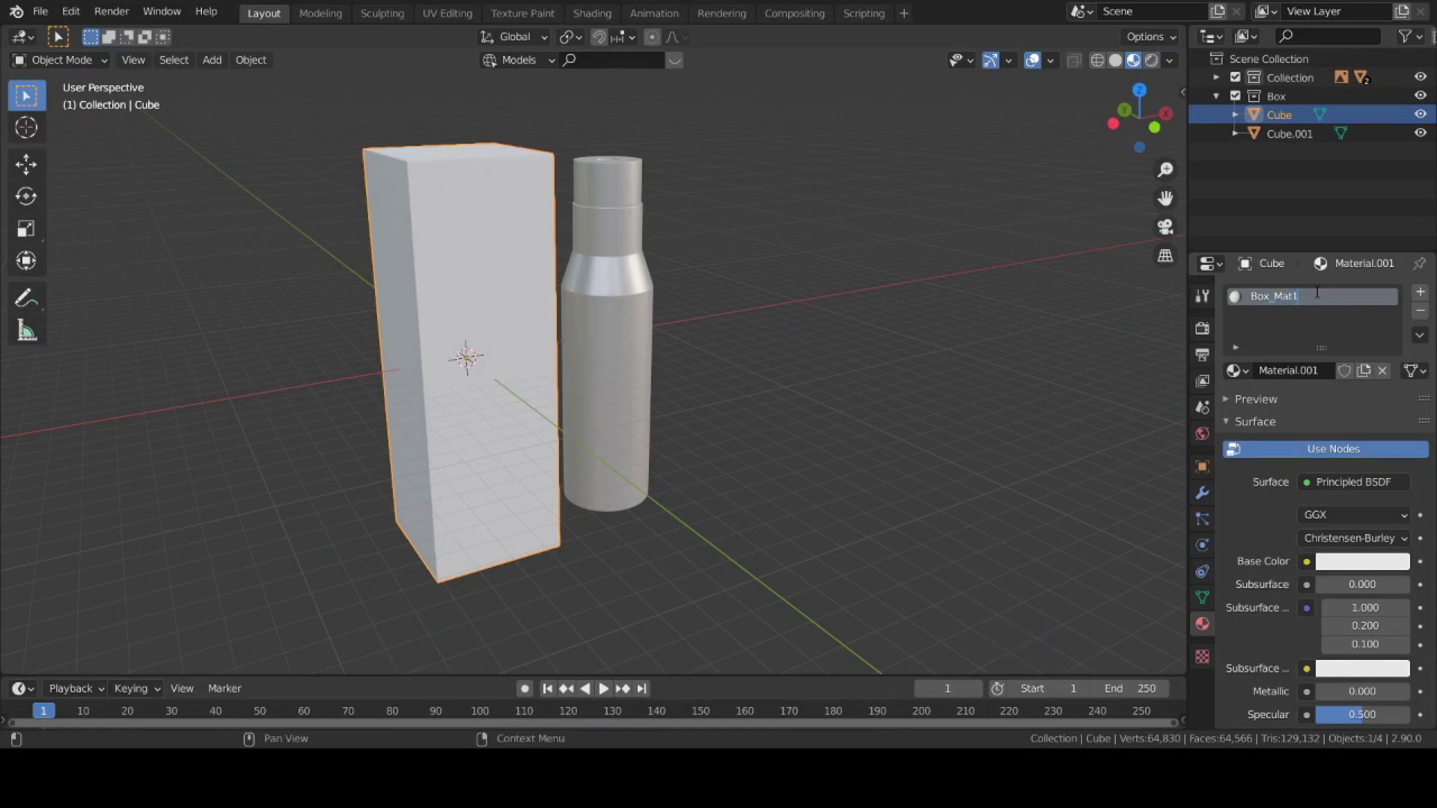
key(Return)
click(1356, 567)
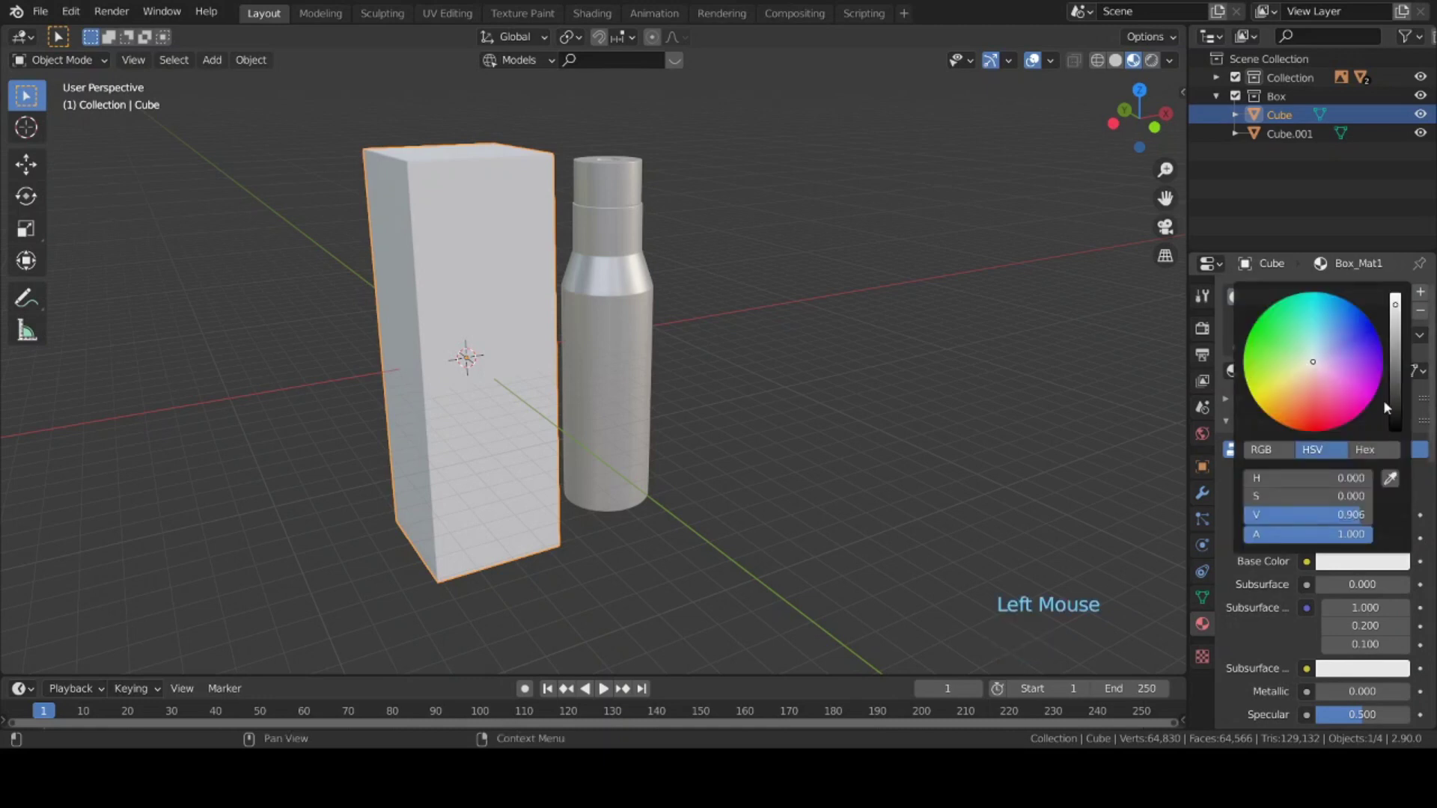
drag(1395, 350, 1394, 367)
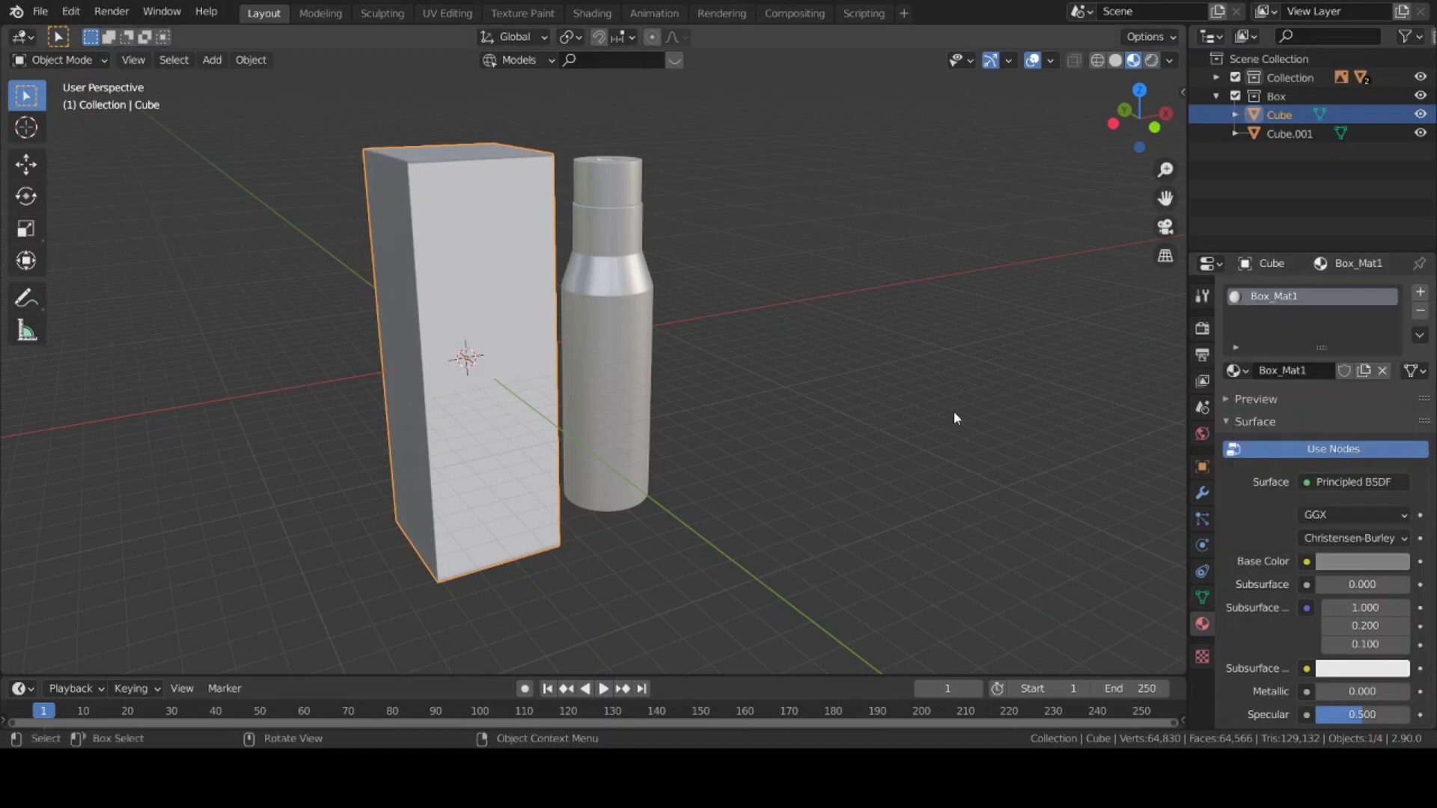
- Assign the existing Box_Mat1 material to the box's front panel, Cube.001
shift+middle_drag(469, 352, 543, 365)
click(545, 362)
key(g)
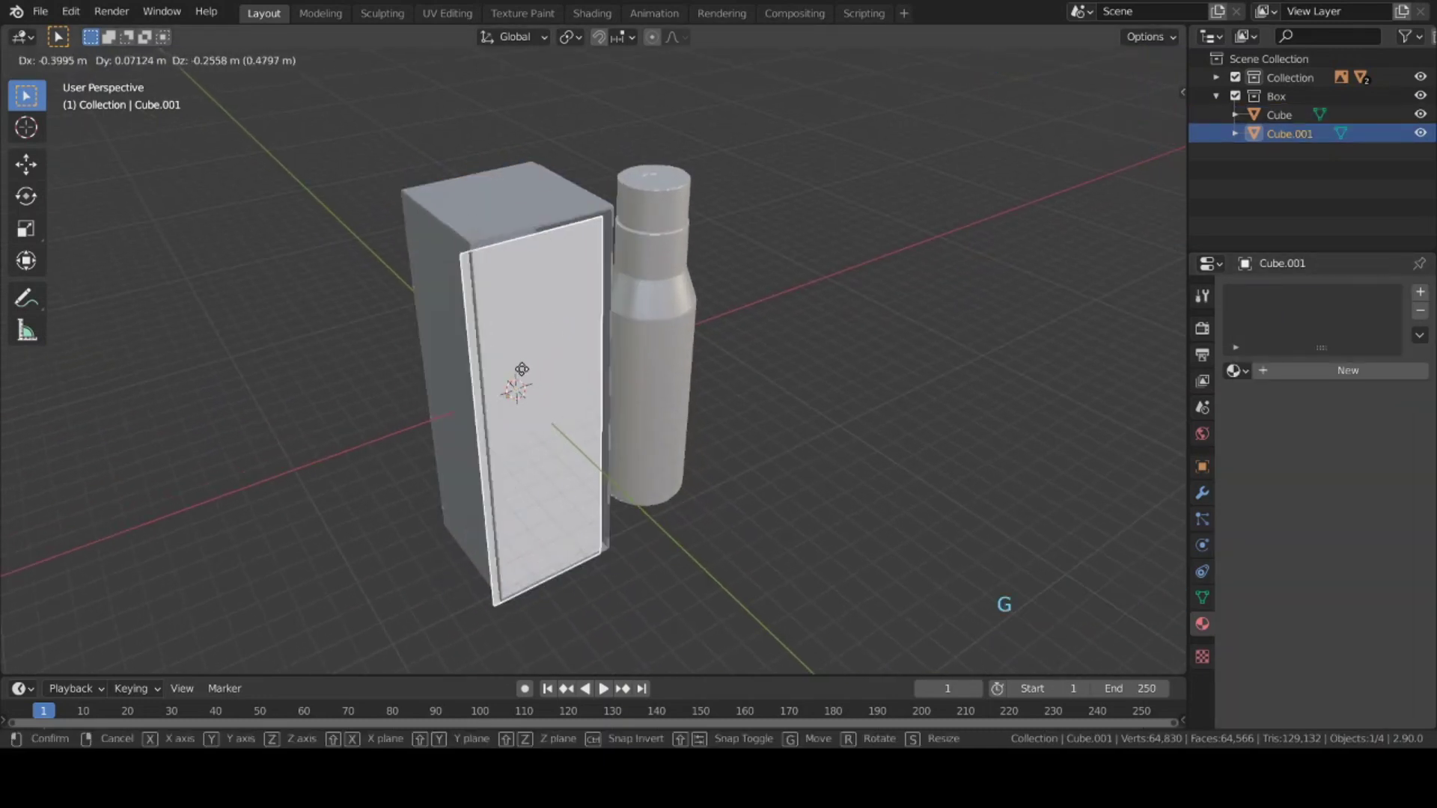
key(Escape)
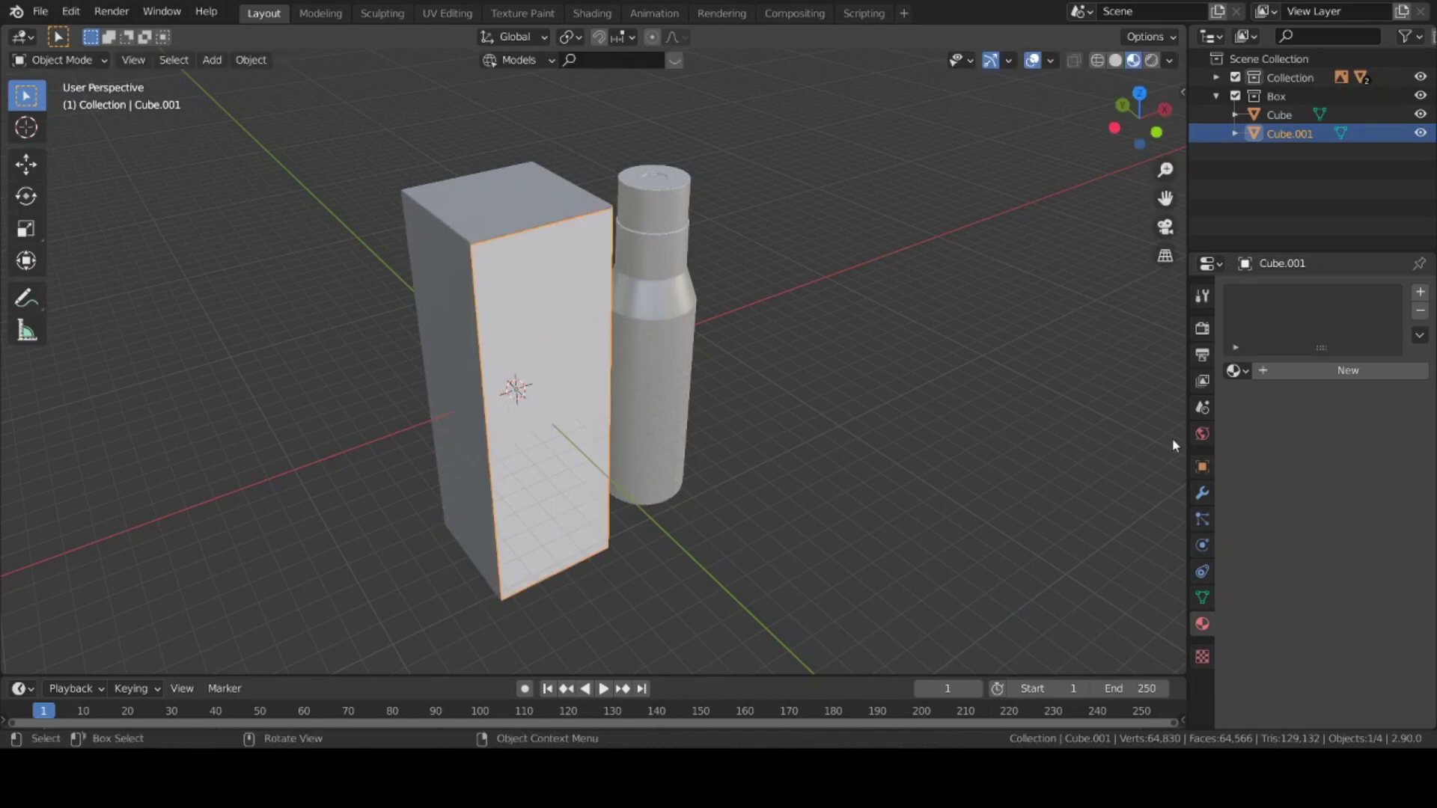
click(509, 351)
click(577, 314)
click(1236, 371)
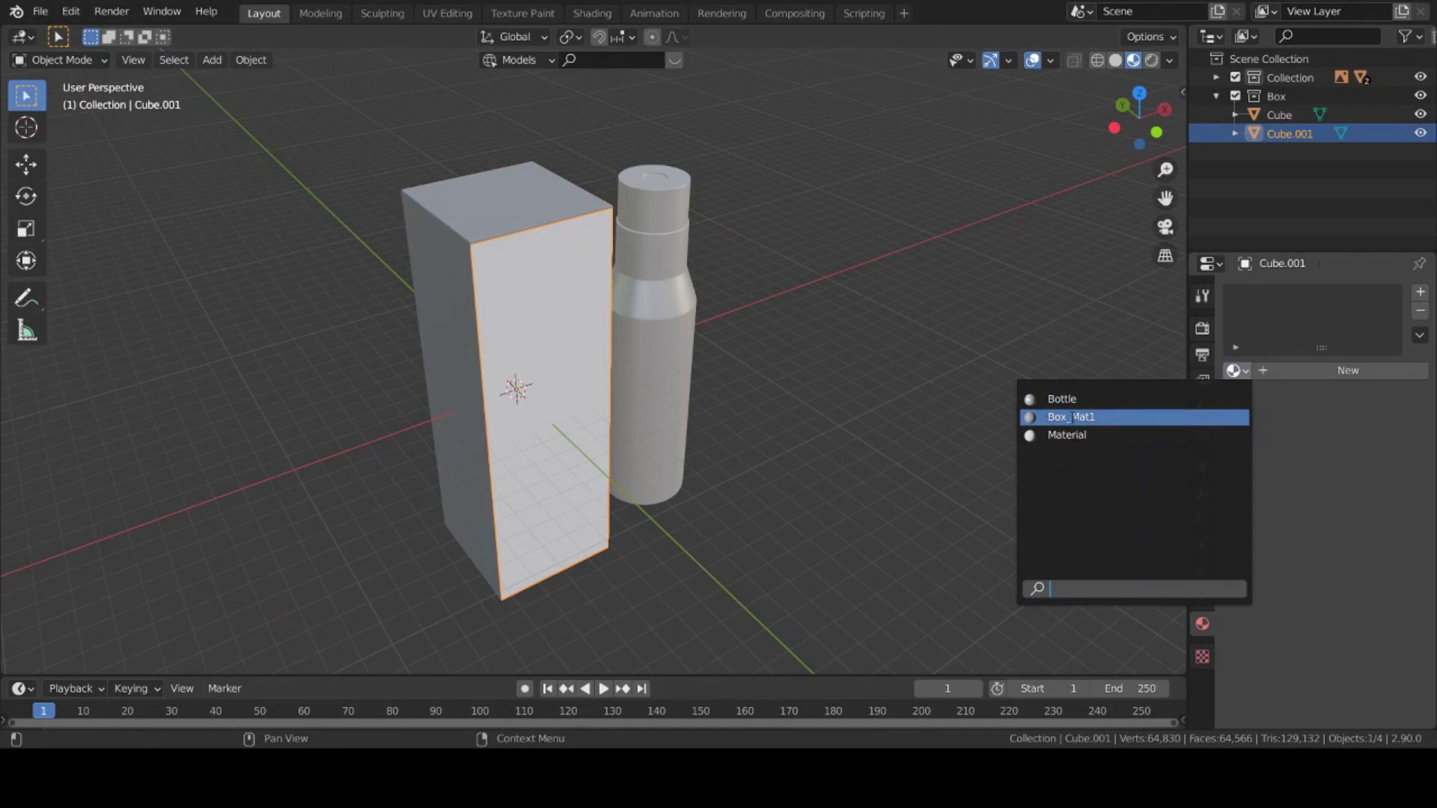
click(1072, 416)
middle_drag(581, 432, 673, 499)
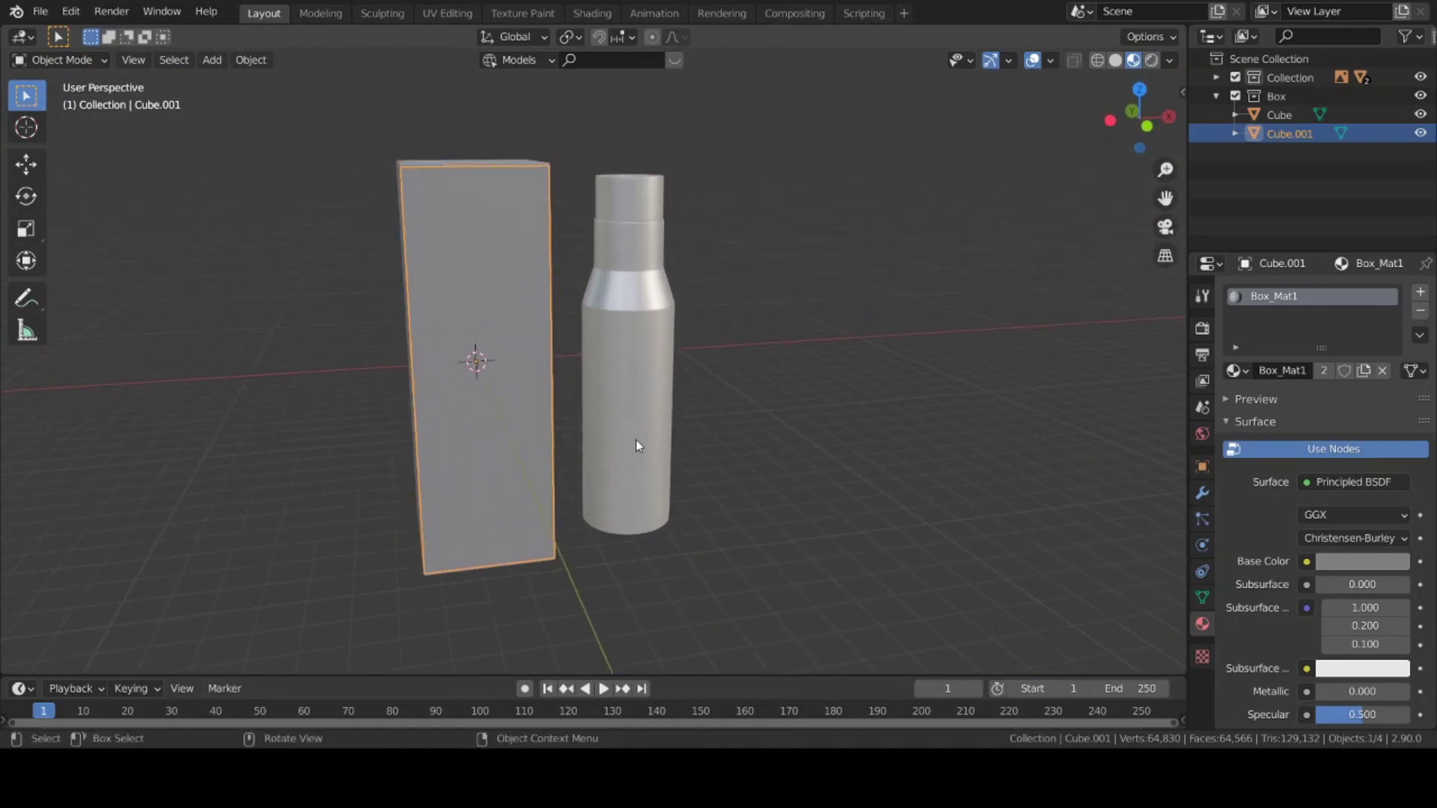
middle_drag(638, 446, 632, 330)
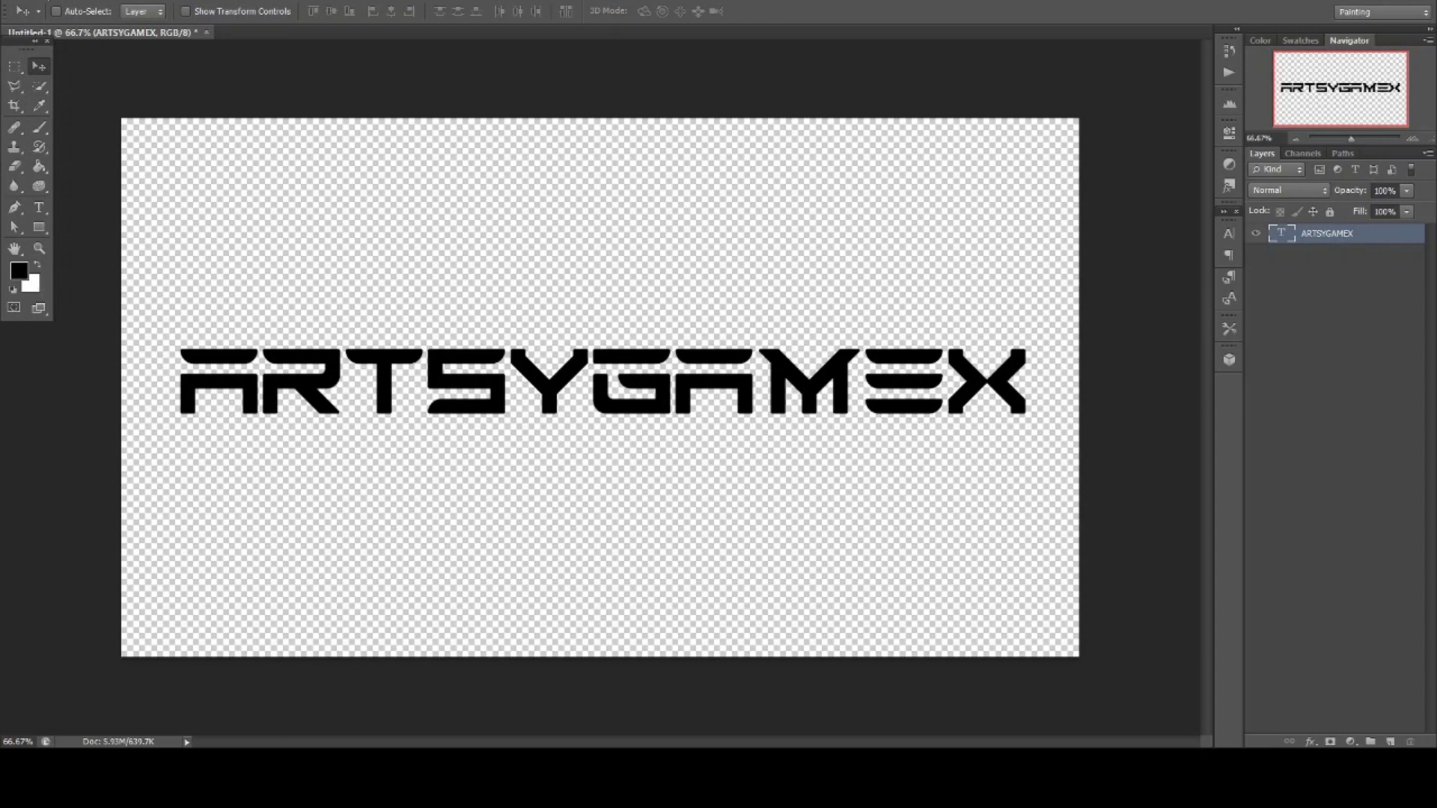
key(alt+f)
click(90, 213)
click(374, 404)
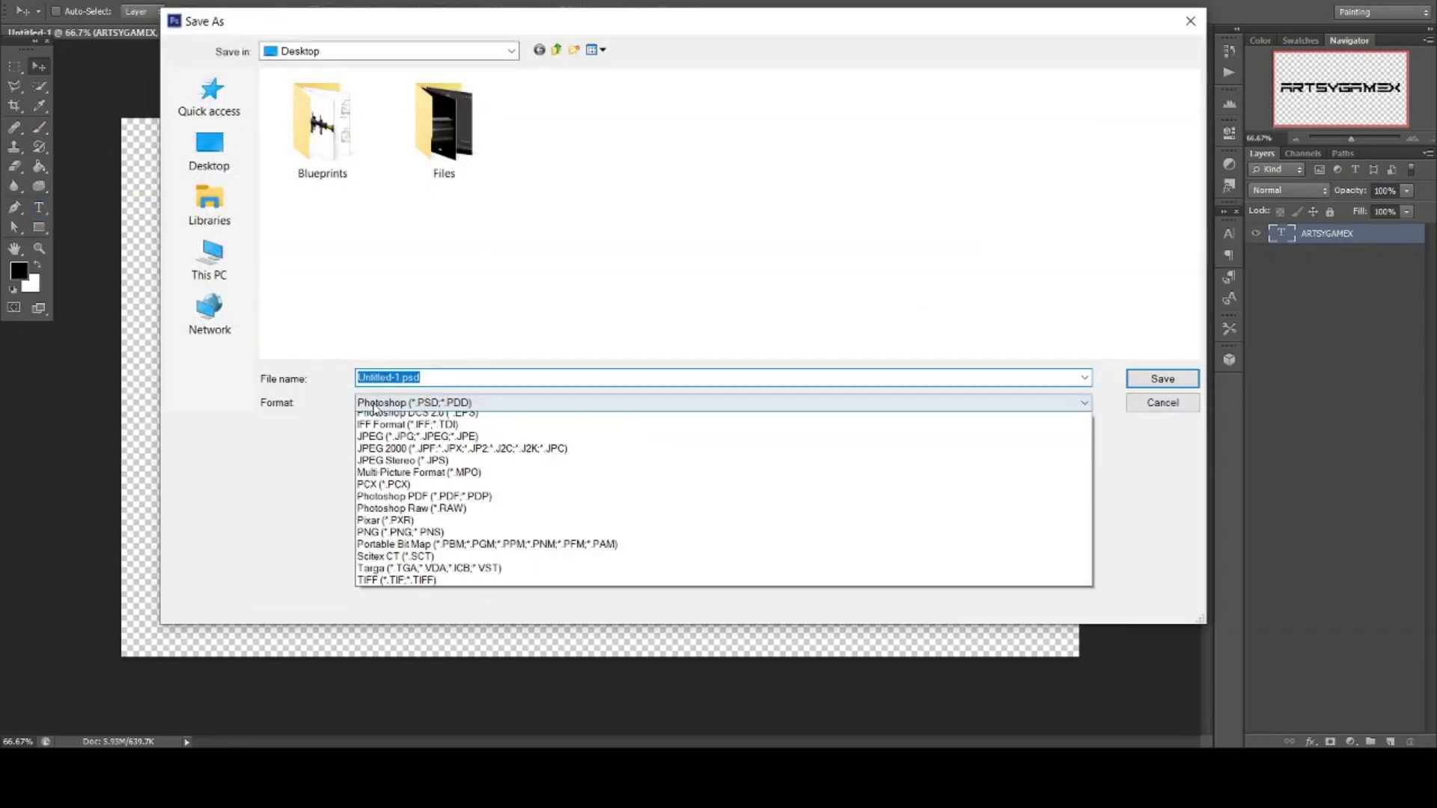
click(786, 366)
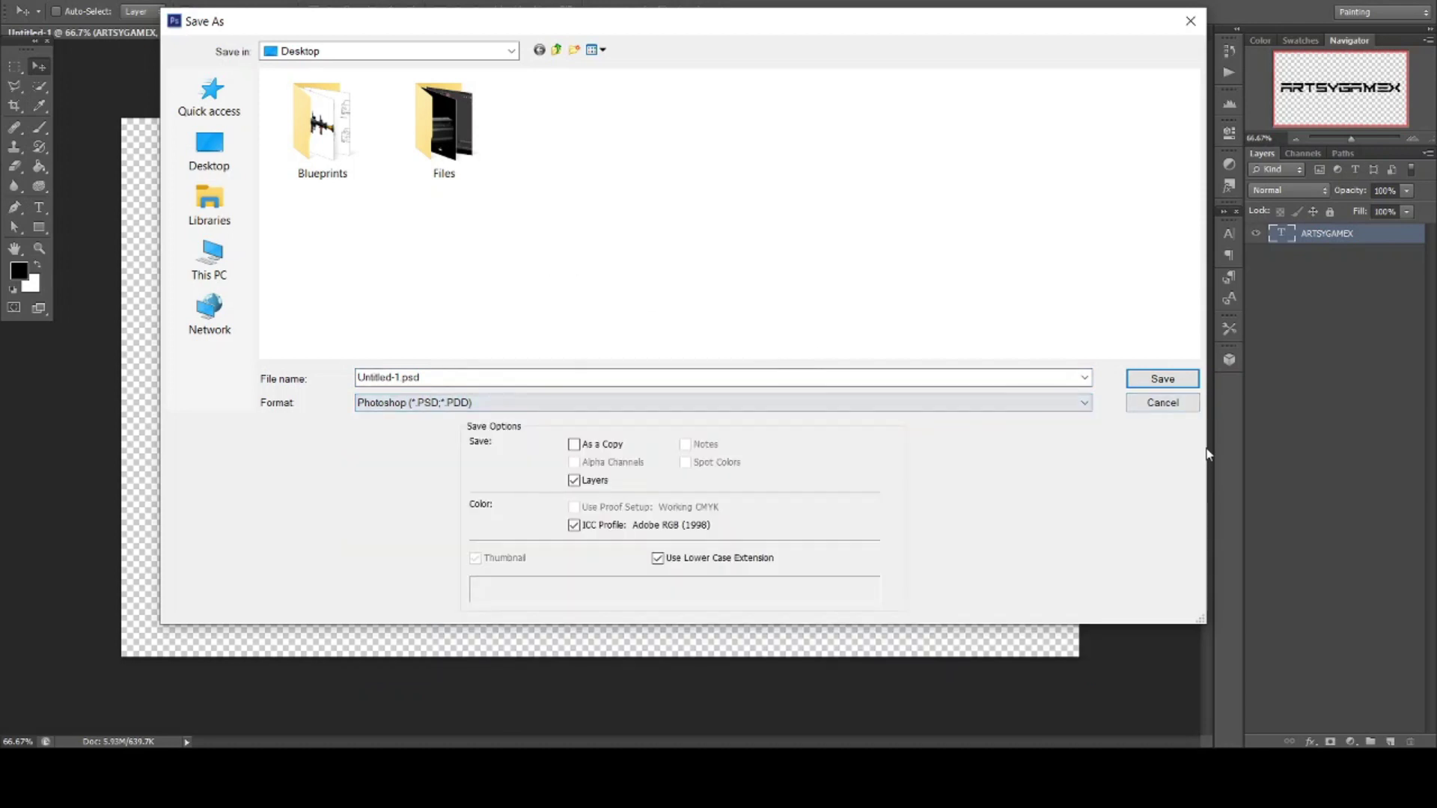
click(1162, 402)
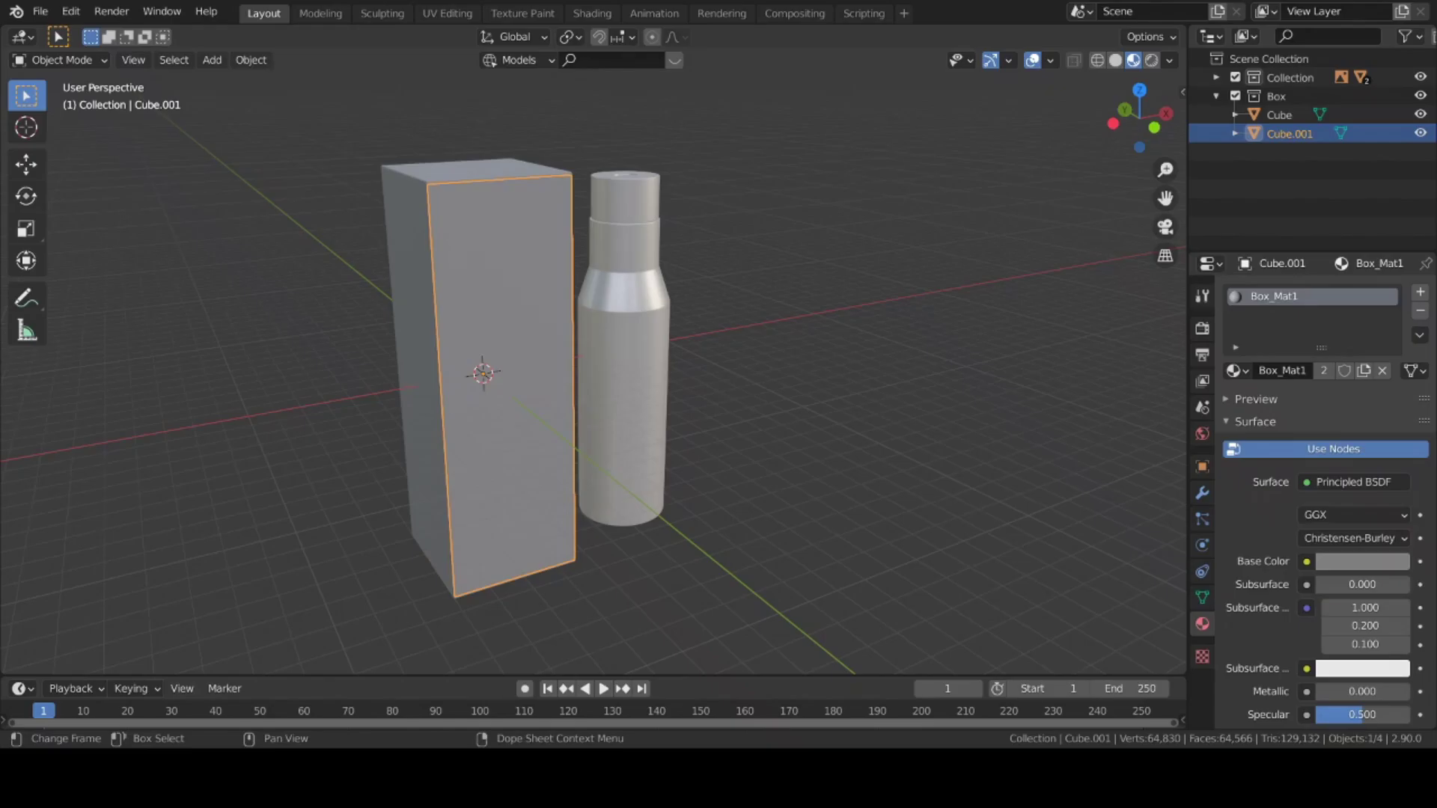
- Collapse the Box collection and exclude it from the scene so only the bottle's collection stays active
mouse_move(624, 449)
middle_down()
mouse_move(641, 474)
mouse_move(549, 446)
mouse_move(648, 472)
mouse_move(631, 461)
middle_up()
scroll(624, 474, down, 3)
scroll(629, 463, down, 2)
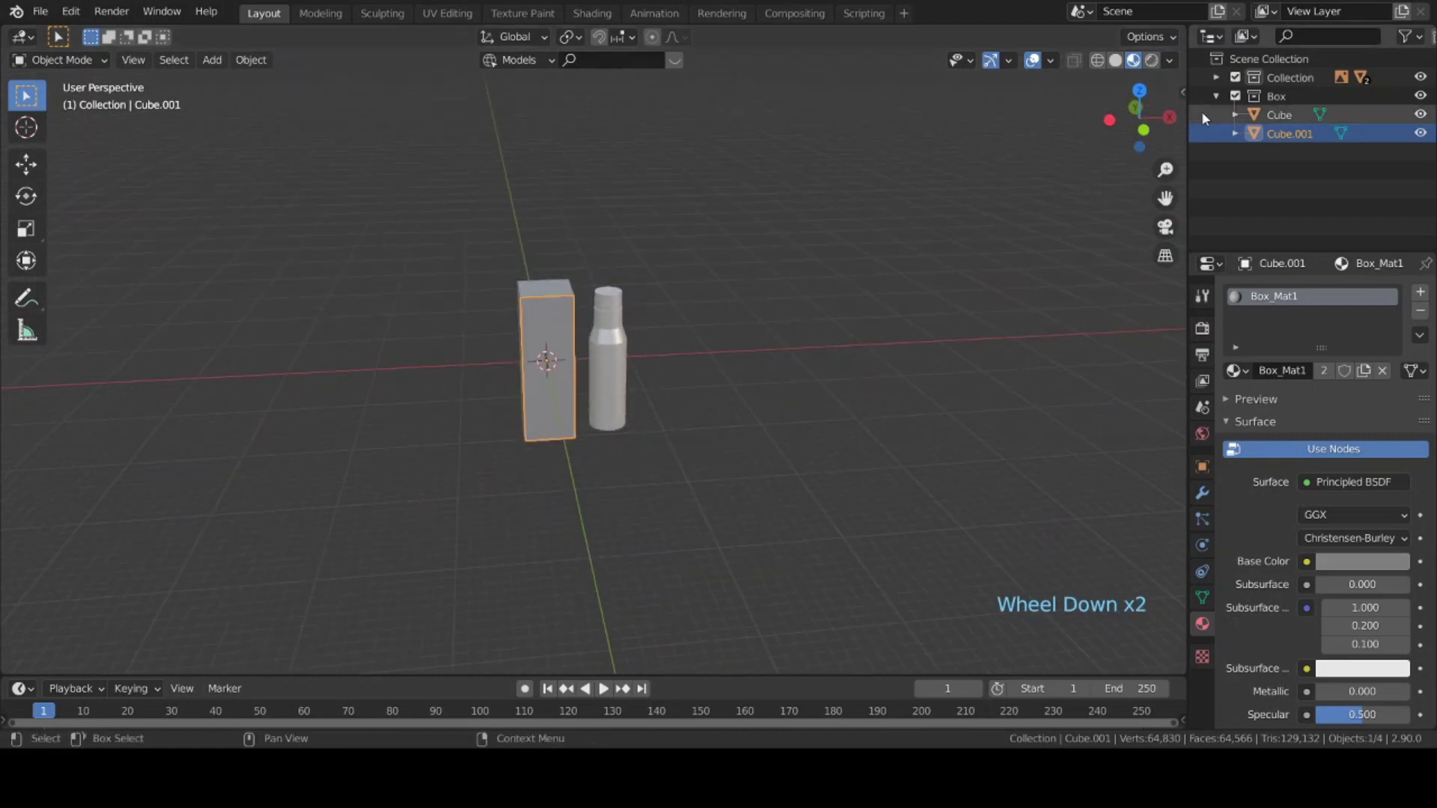
click(1216, 96)
click(1226, 97)
click(1235, 96)
- Move the bottle and cap together in top view by about 7.4 m along negative X to the world origin
key(KP_7)
drag(523, 240, 851, 504)
key(g)
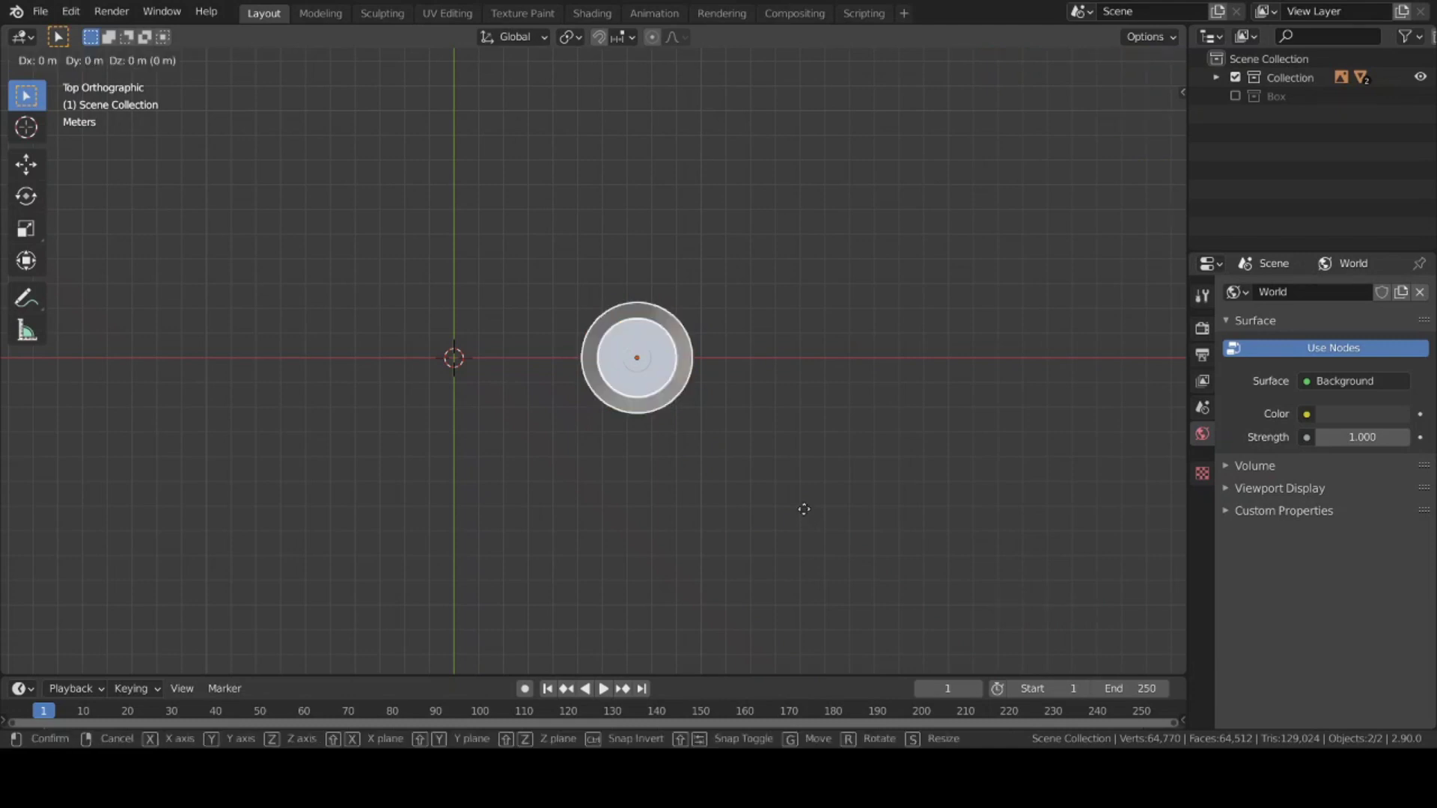
key(shift)
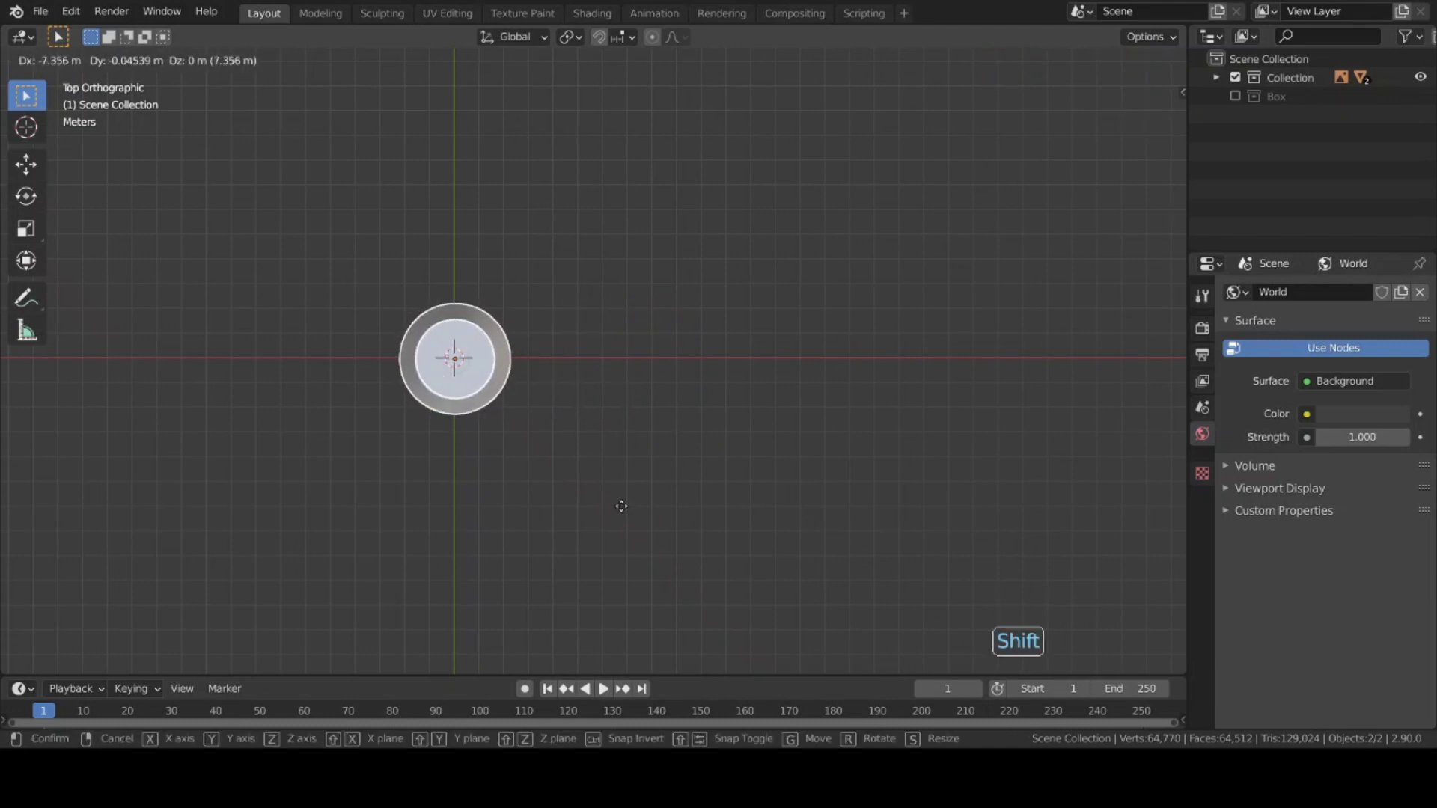
click(616, 498)
- Import Name.png from the Desktop as an image plane in front view
scroll(623, 504, down, 5)
middle_drag(626, 507, 669, 457)
scroll(644, 463, down, 4)
scroll(666, 458, down, 2)
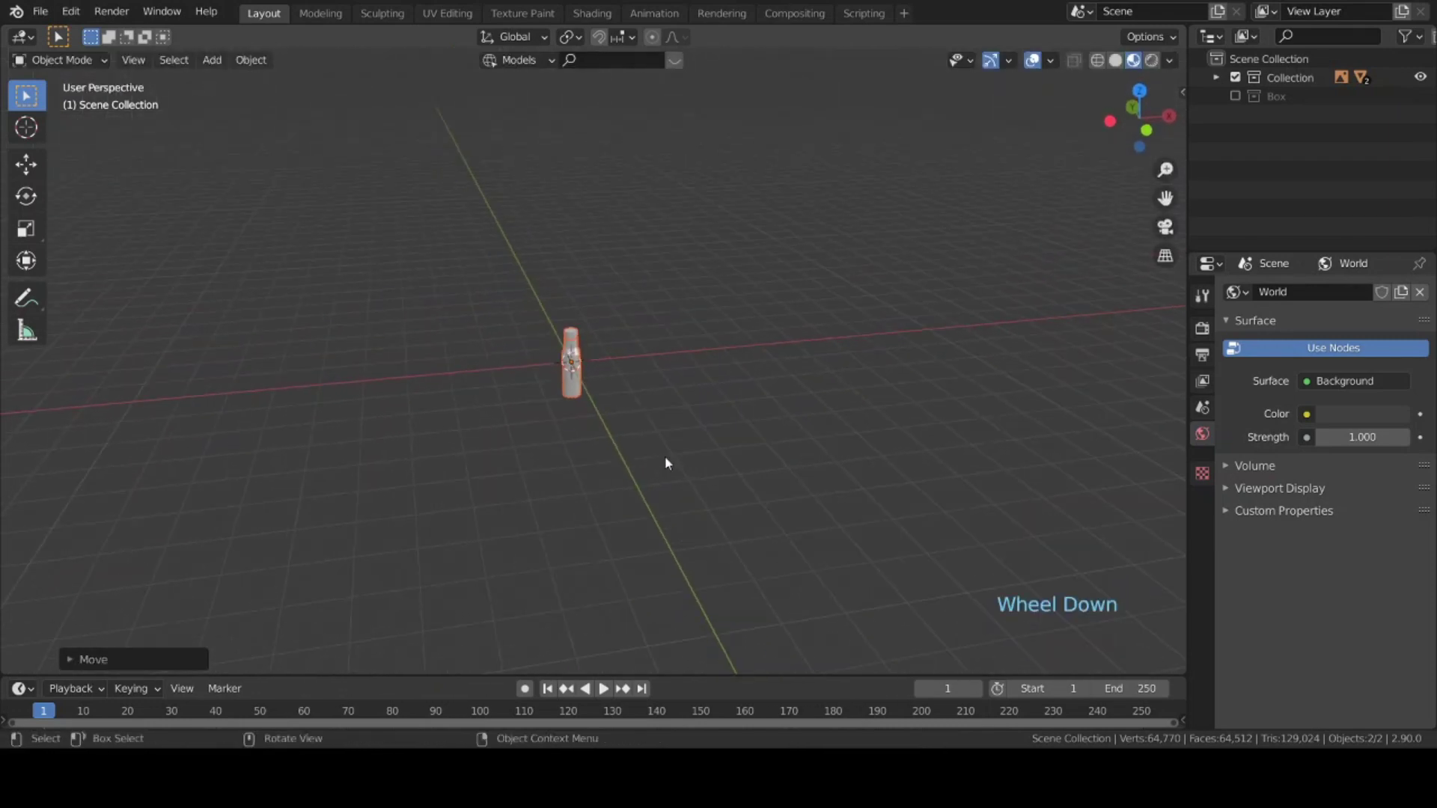
key(KP_1)
scroll(659, 460, up, 6)
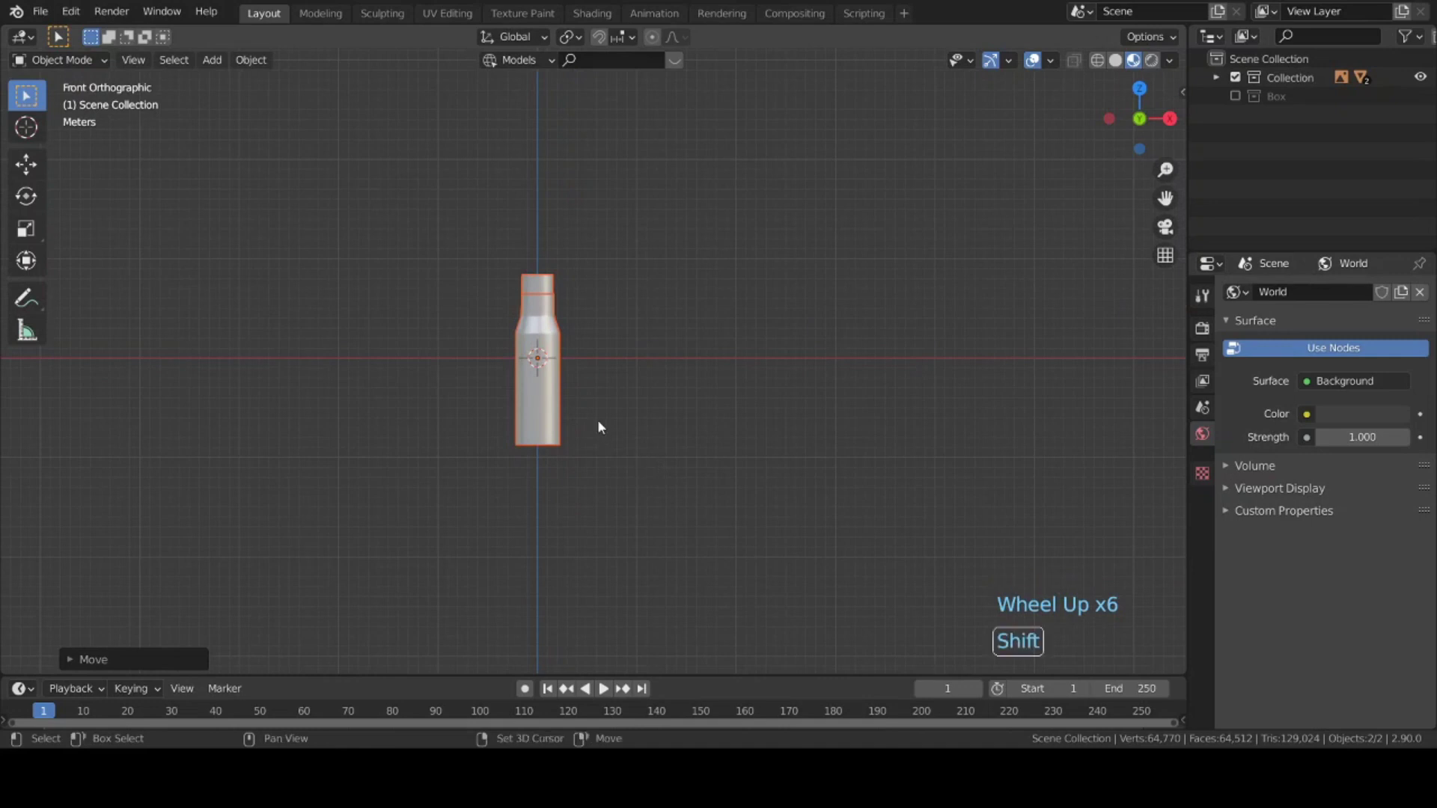
shift+middle_drag(597, 419, 654, 434)
scroll(651, 436, up, 1)
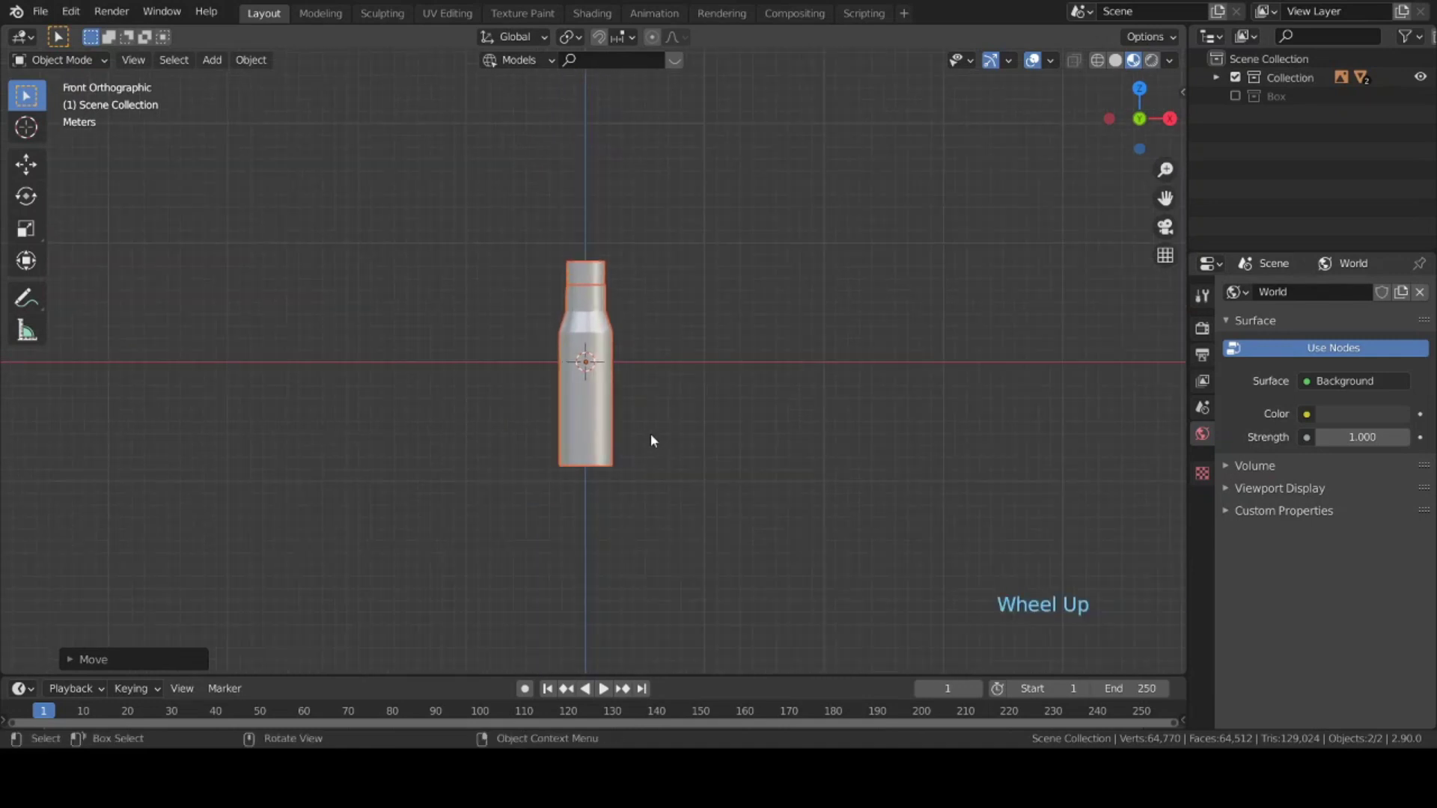
key(shift+a)
mouse_move(198, 394)
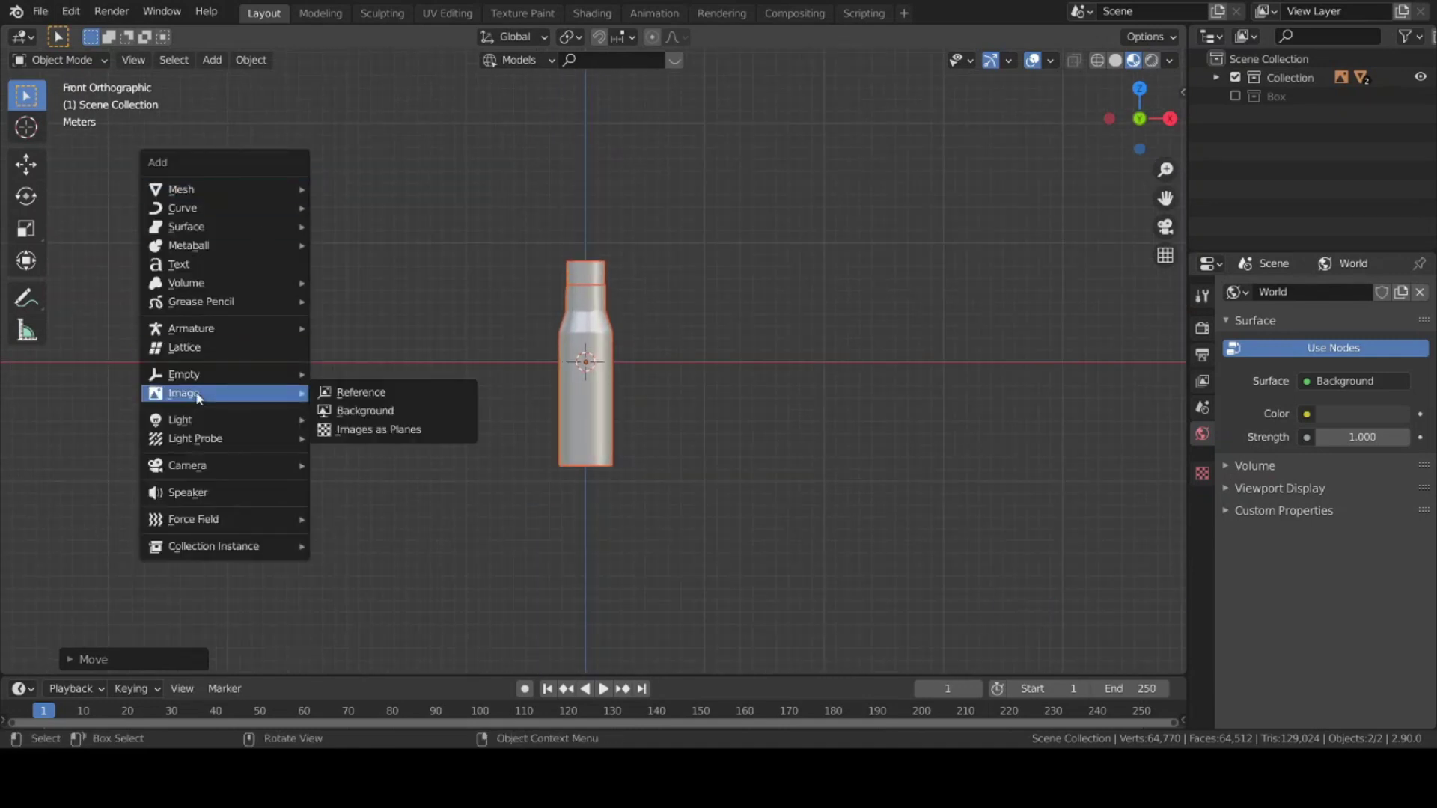
click(412, 435)
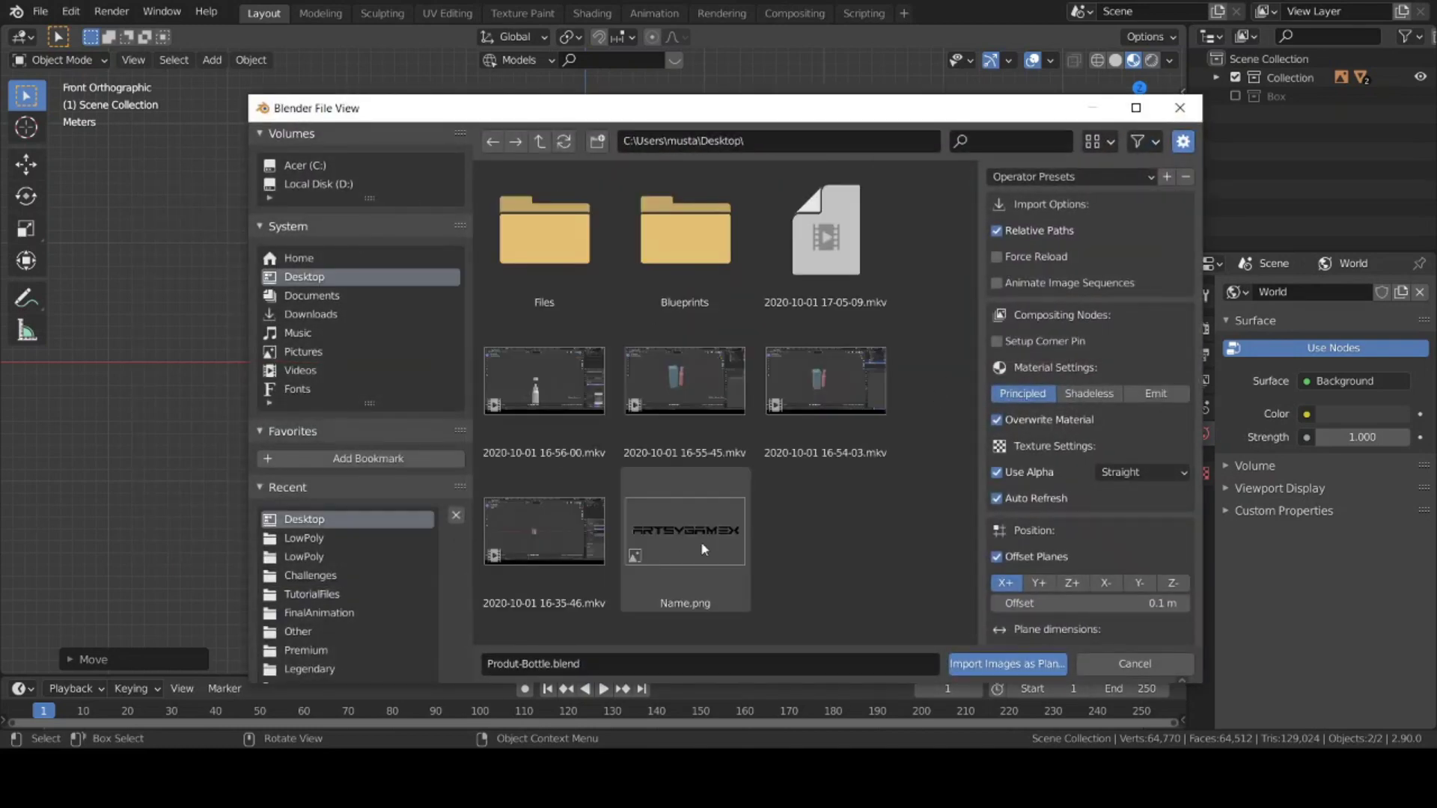
double_click(694, 537)
- Scale the Name image plane up until it extends past both sides of the bottle, and show the viewport in solid shading
middle_drag(704, 419, 735, 387)
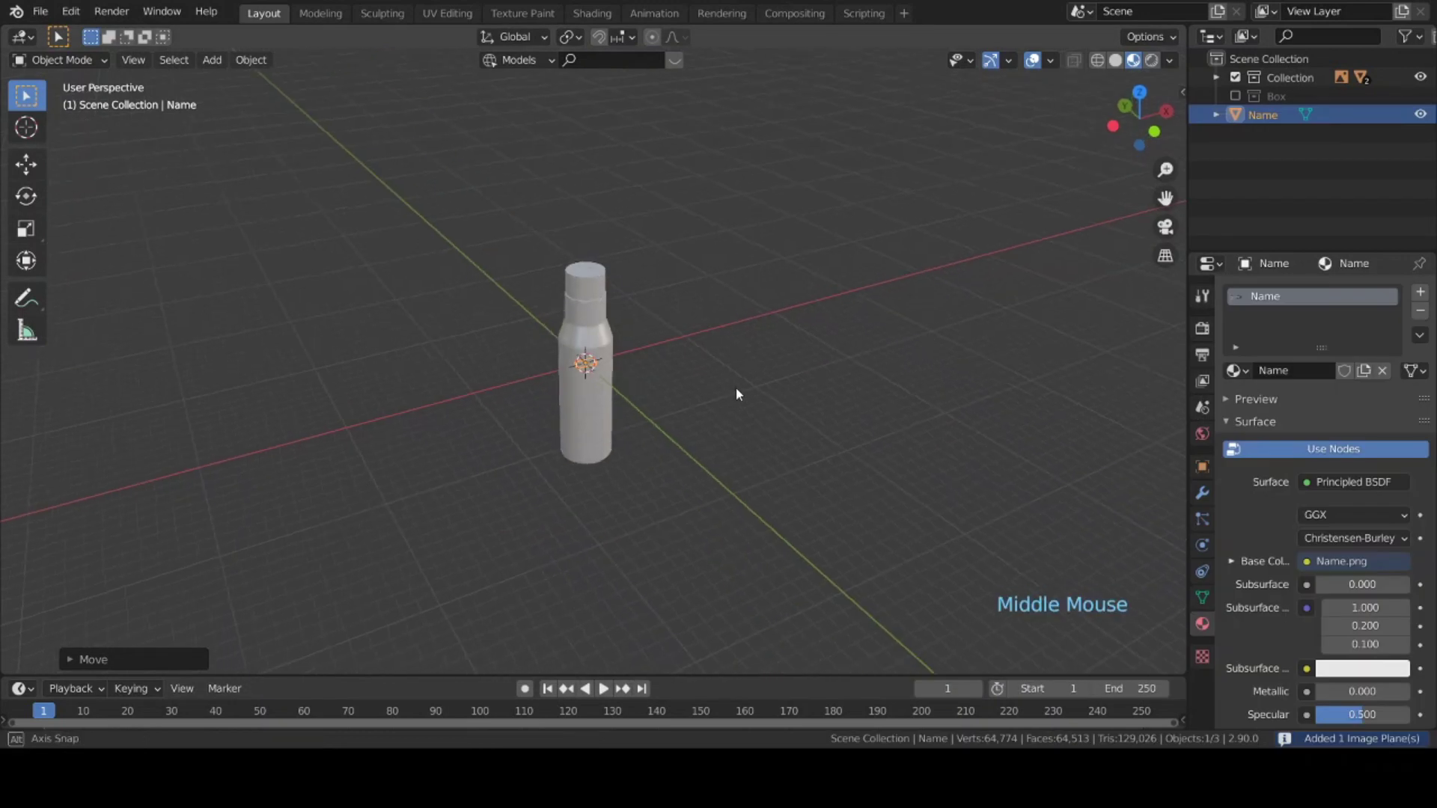
scroll(735, 388, up, 5)
scroll(735, 387, up, 1)
scroll(735, 393, down, 4)
key(z)
key(s)
click(921, 536)
key(z)
scroll(755, 510, up, 2)
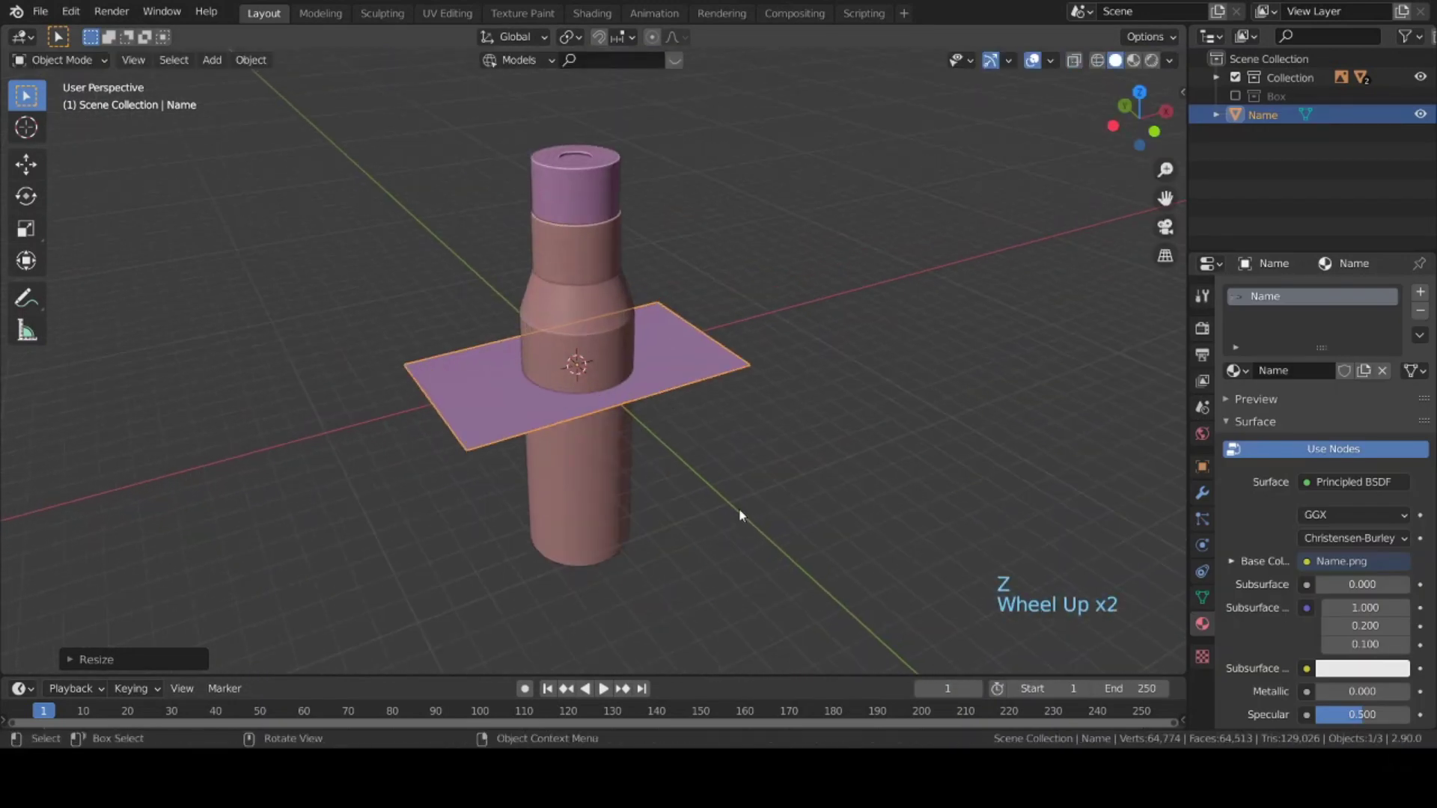
- Rotate the Name image plane 90° about the global X axis so it stands upright
key(r)
key(x)
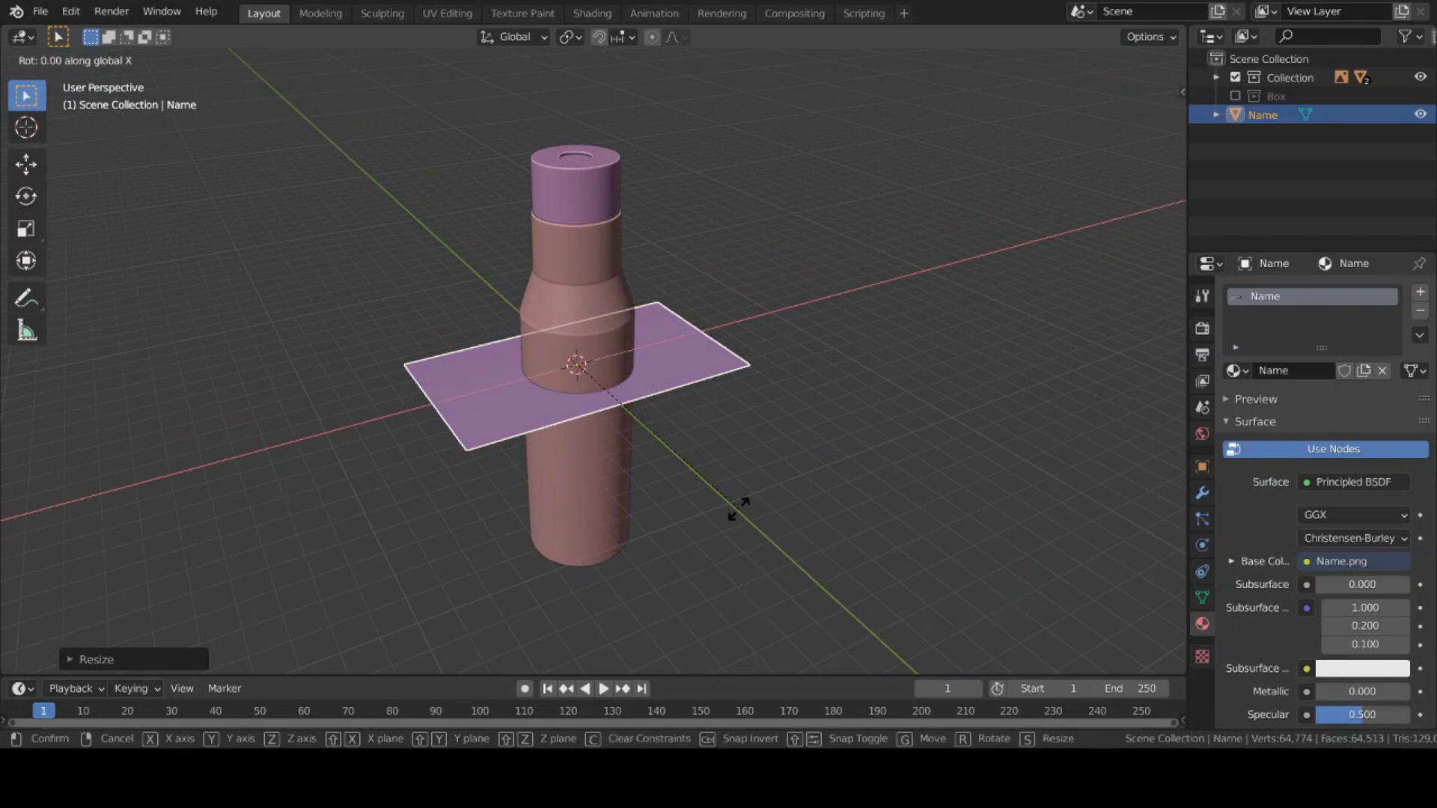
text(9)
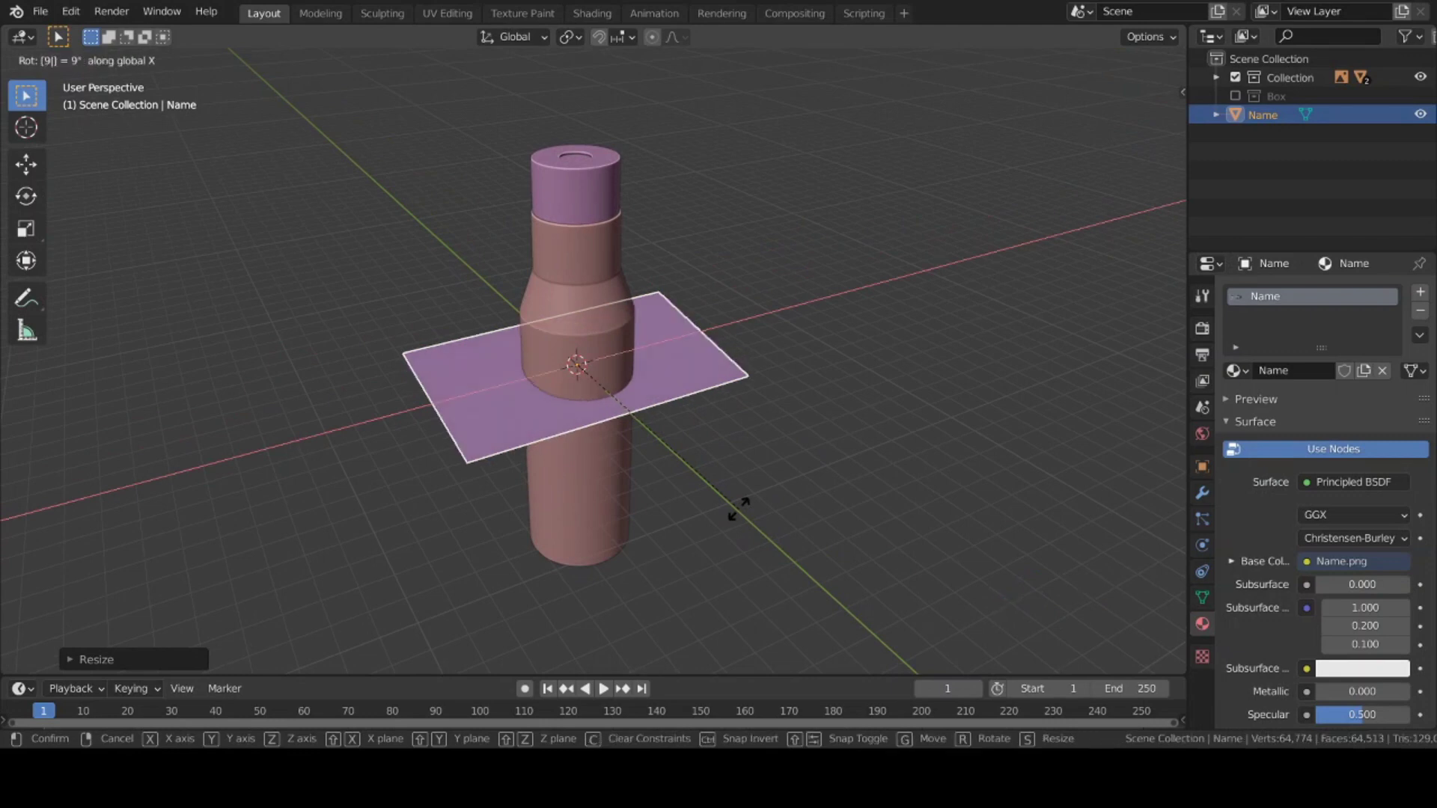
text(0)
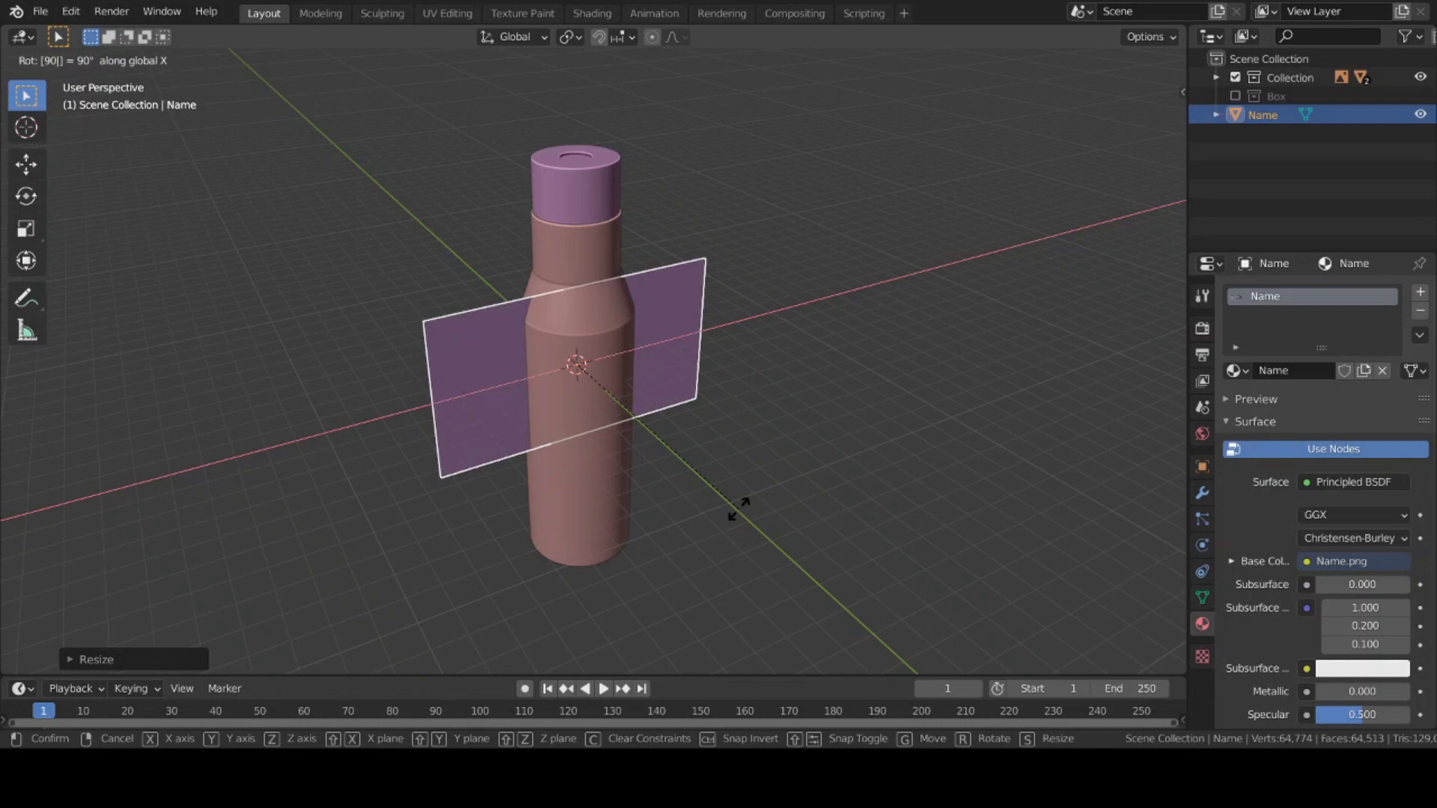
key(Return)
- Switch the viewport shading to Material Preview to show the logo texture on the plane
middle_drag(739, 505, 705, 471)
key(z)
key(z)
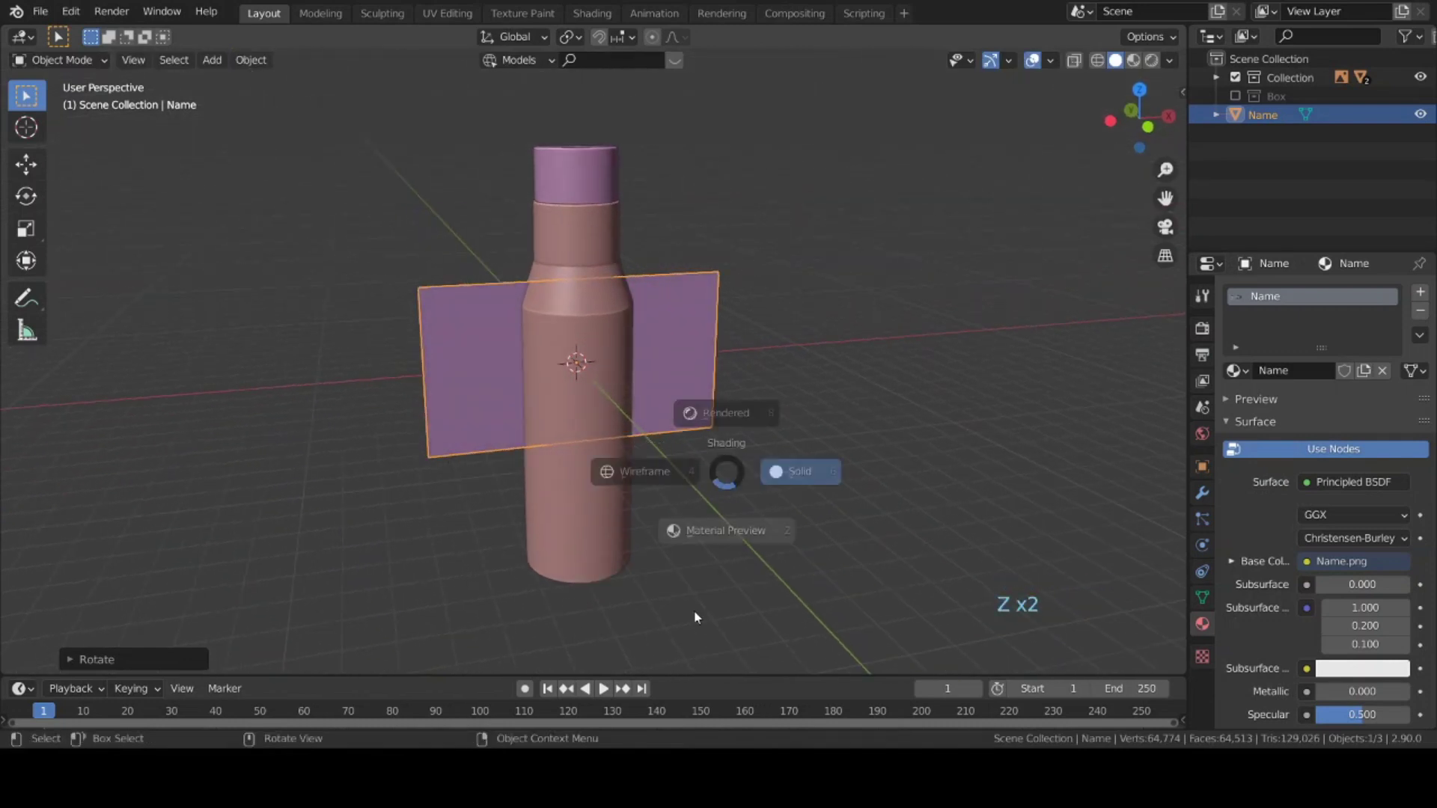
click(695, 614)
middle_drag(674, 570, 655, 555)
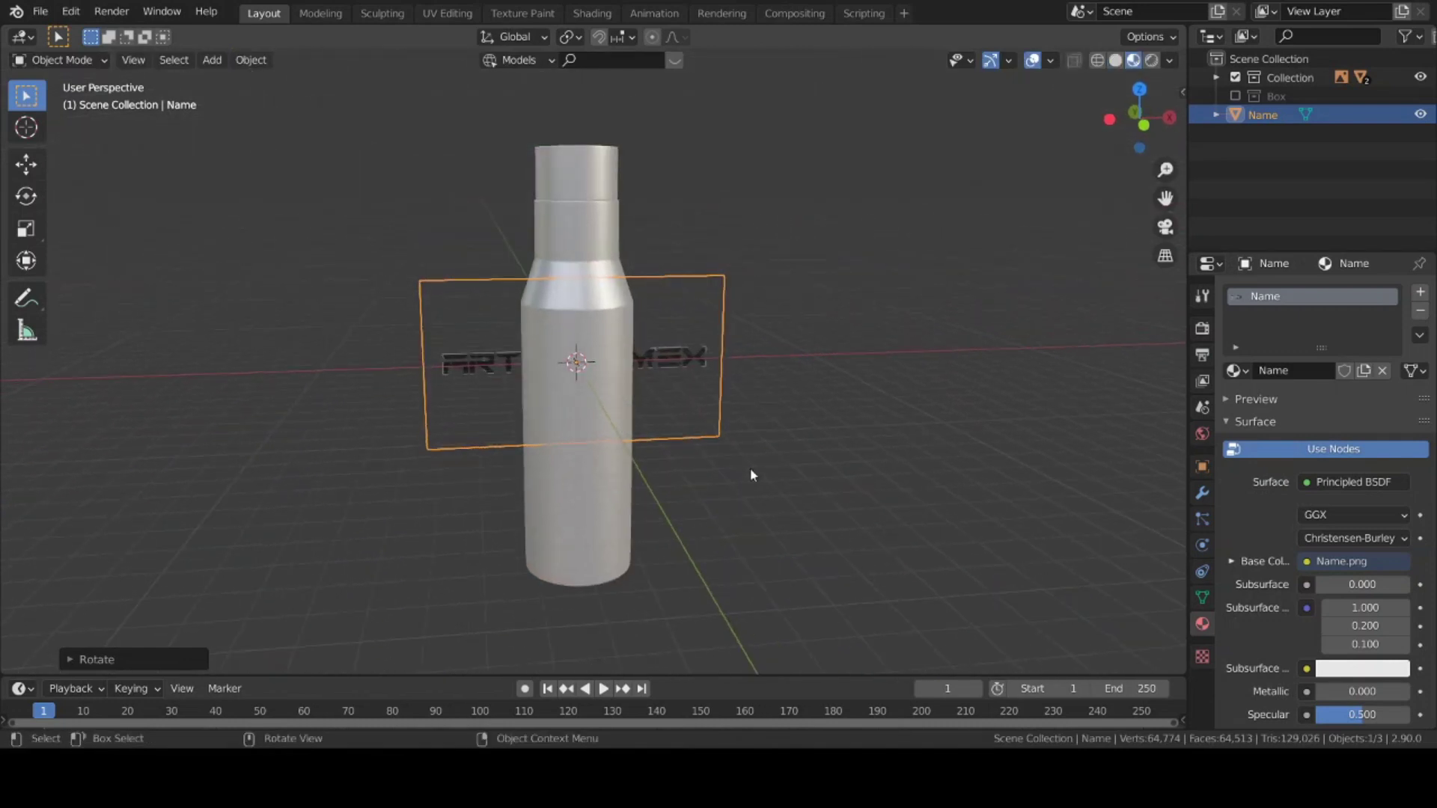
- Rotate the Name image plane 90° about the global Y axis so the logo runs vertically
key(r)
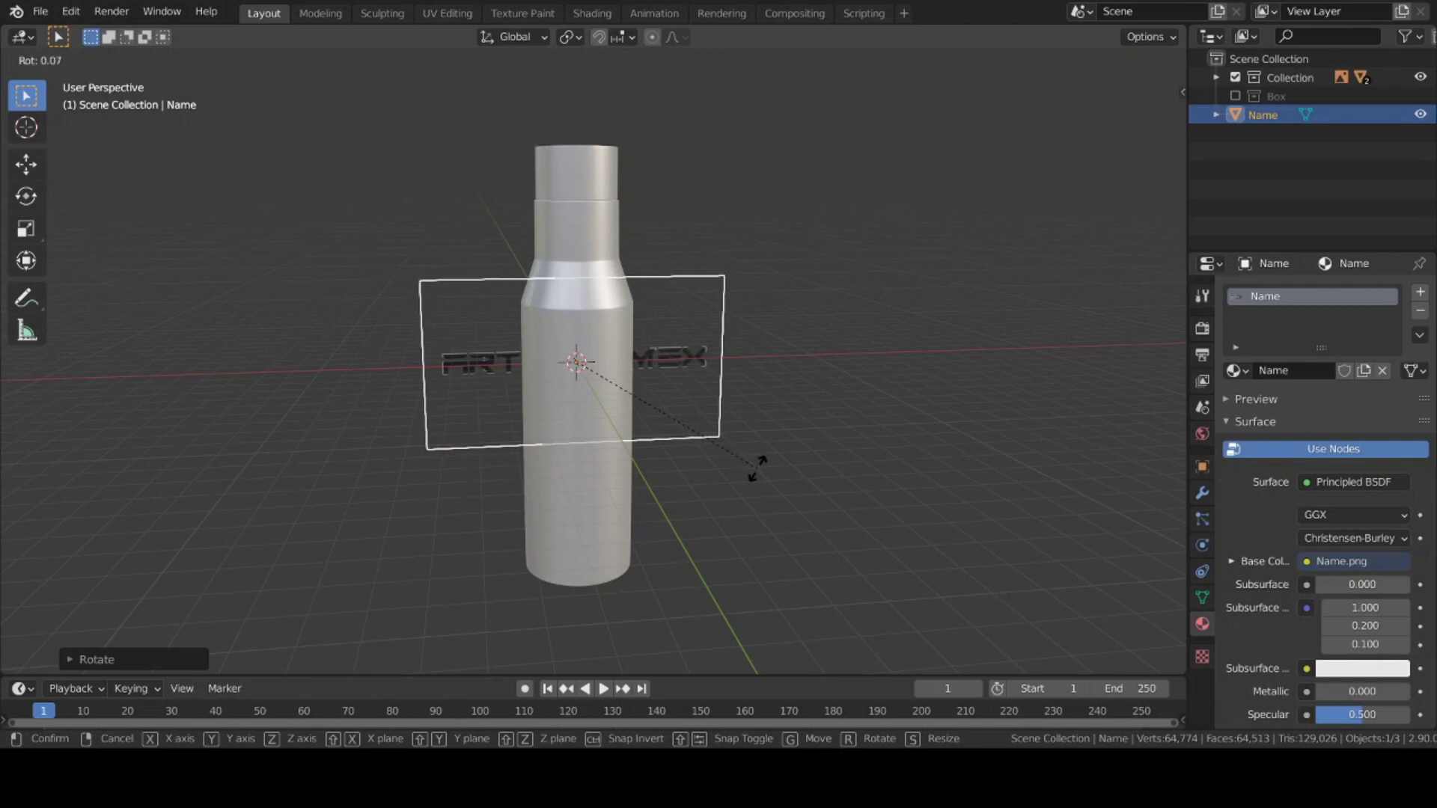
text(y90)
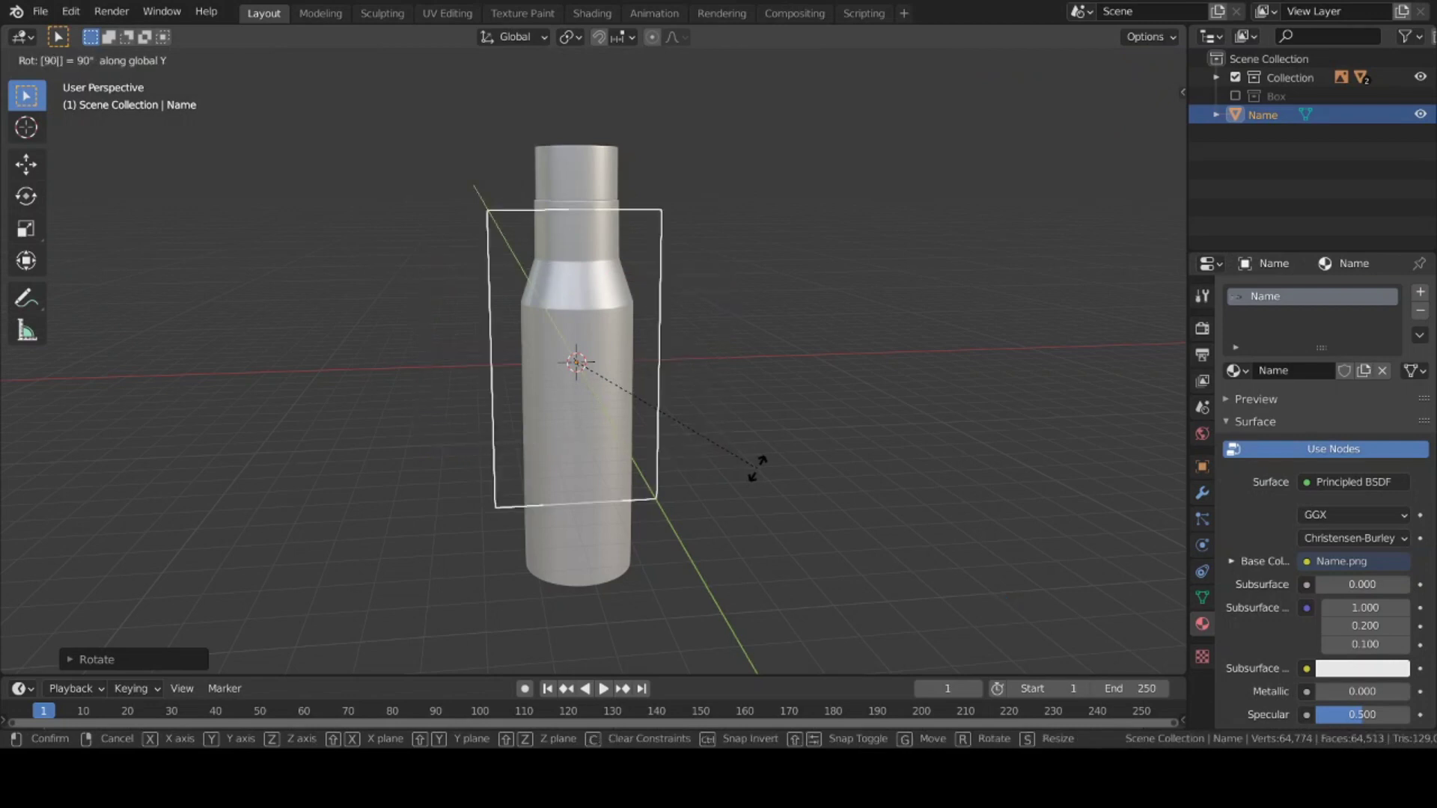
key(Return)
- Move the Name plane along the global Y axis until it stands clear in front of the bottle
key(KP_7)
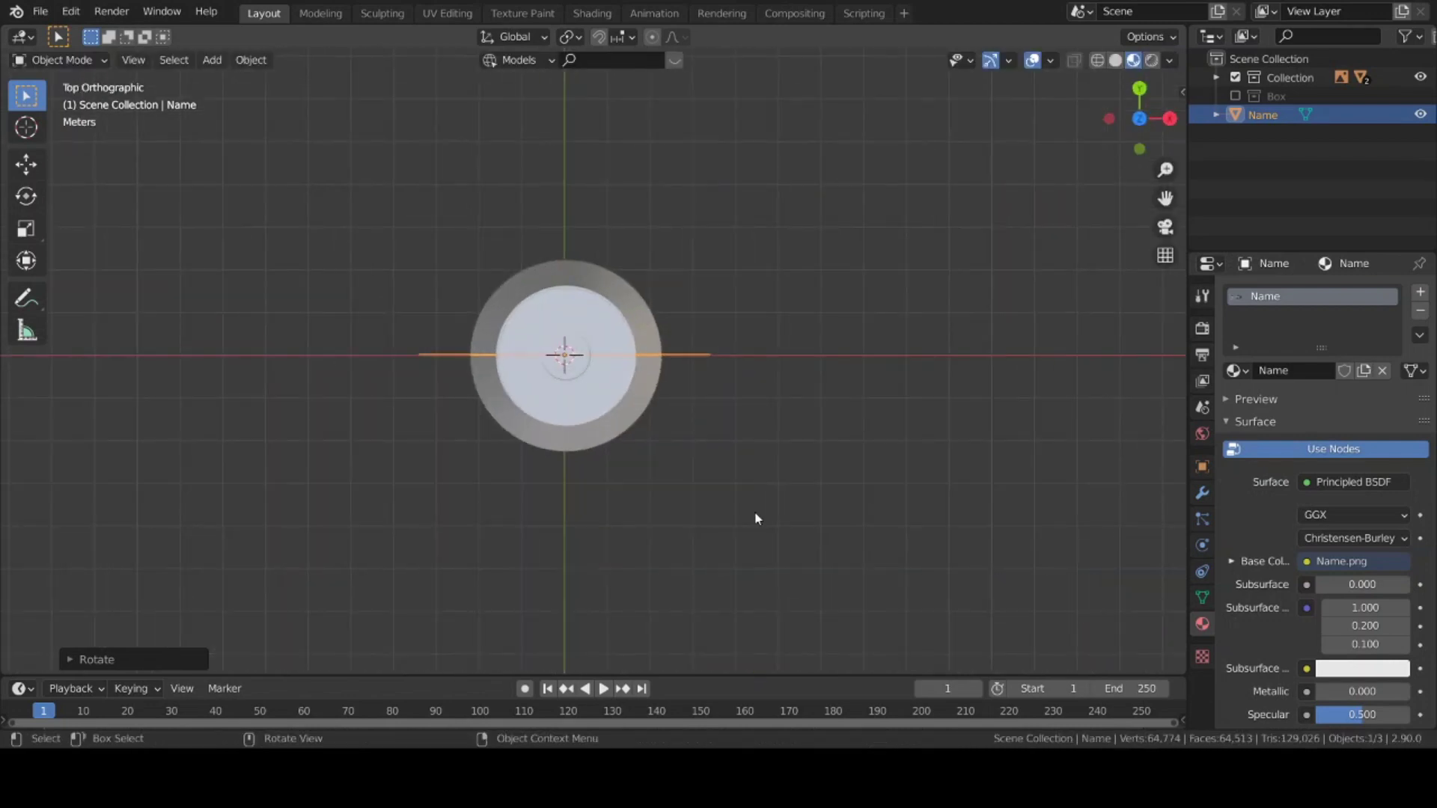
key(g)
key(y)
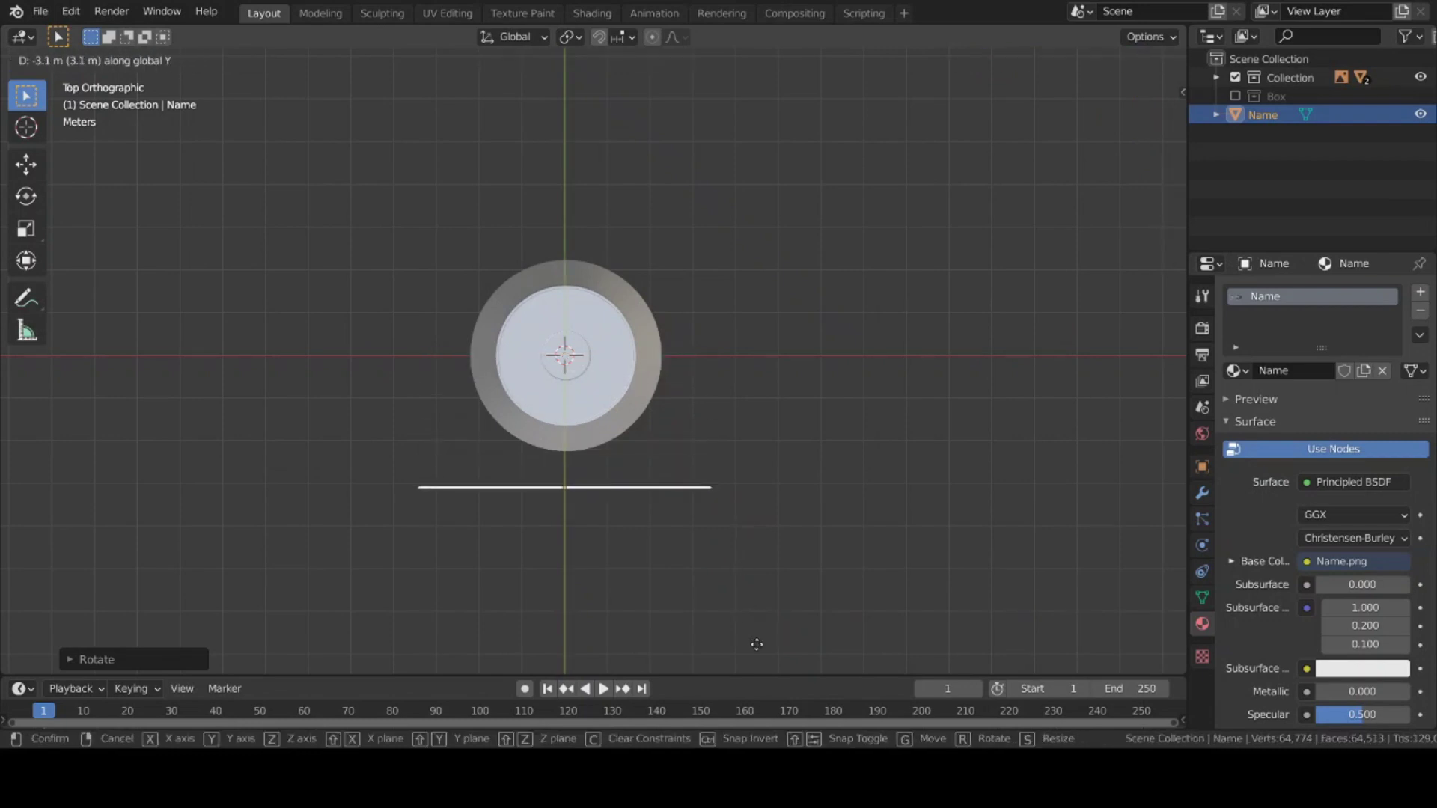
click(758, 610)
scroll(740, 598, down, 3)
middle_drag(741, 598, 746, 276)
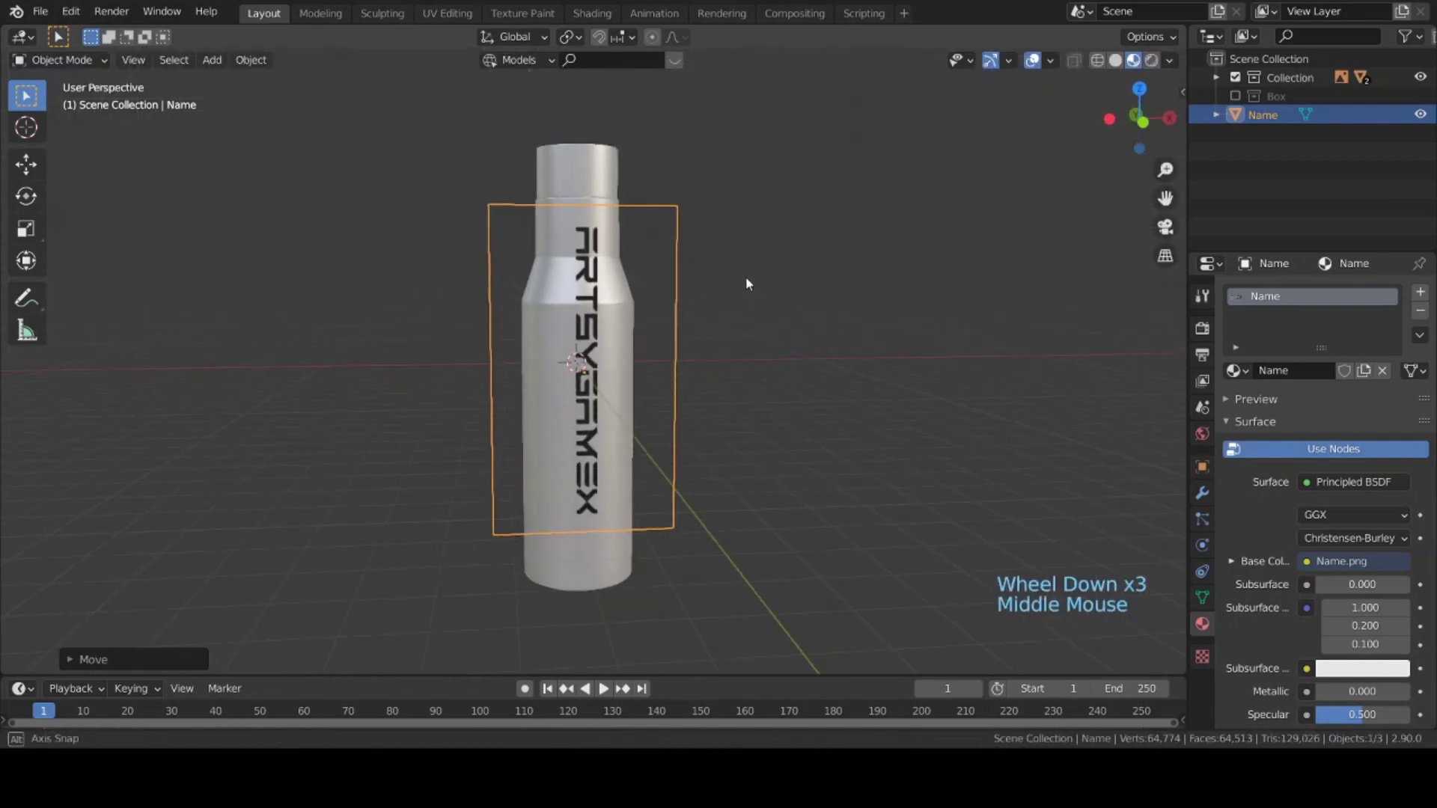
scroll(746, 315, down, 1)
- In front view, lower the Name plane along Z onto the bottle's straight lower body
key(KP_1)
scroll(731, 386, up, 2)
shift+middle_drag(730, 386, 744, 295)
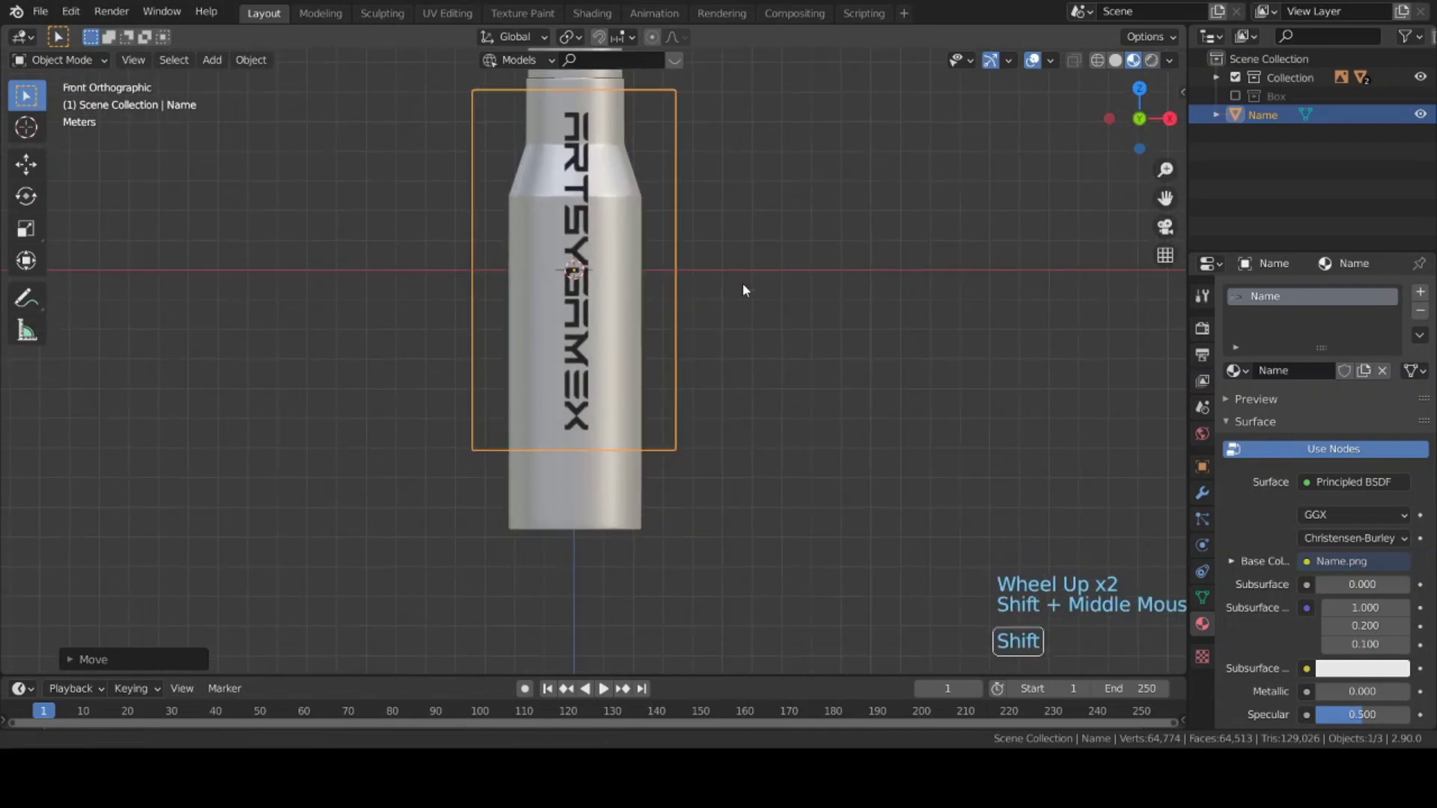
key(g)
key(z)
click(751, 369)
- Scale the Name plane down to about the bottle's width and shift it slightly further down along Z
key(s)
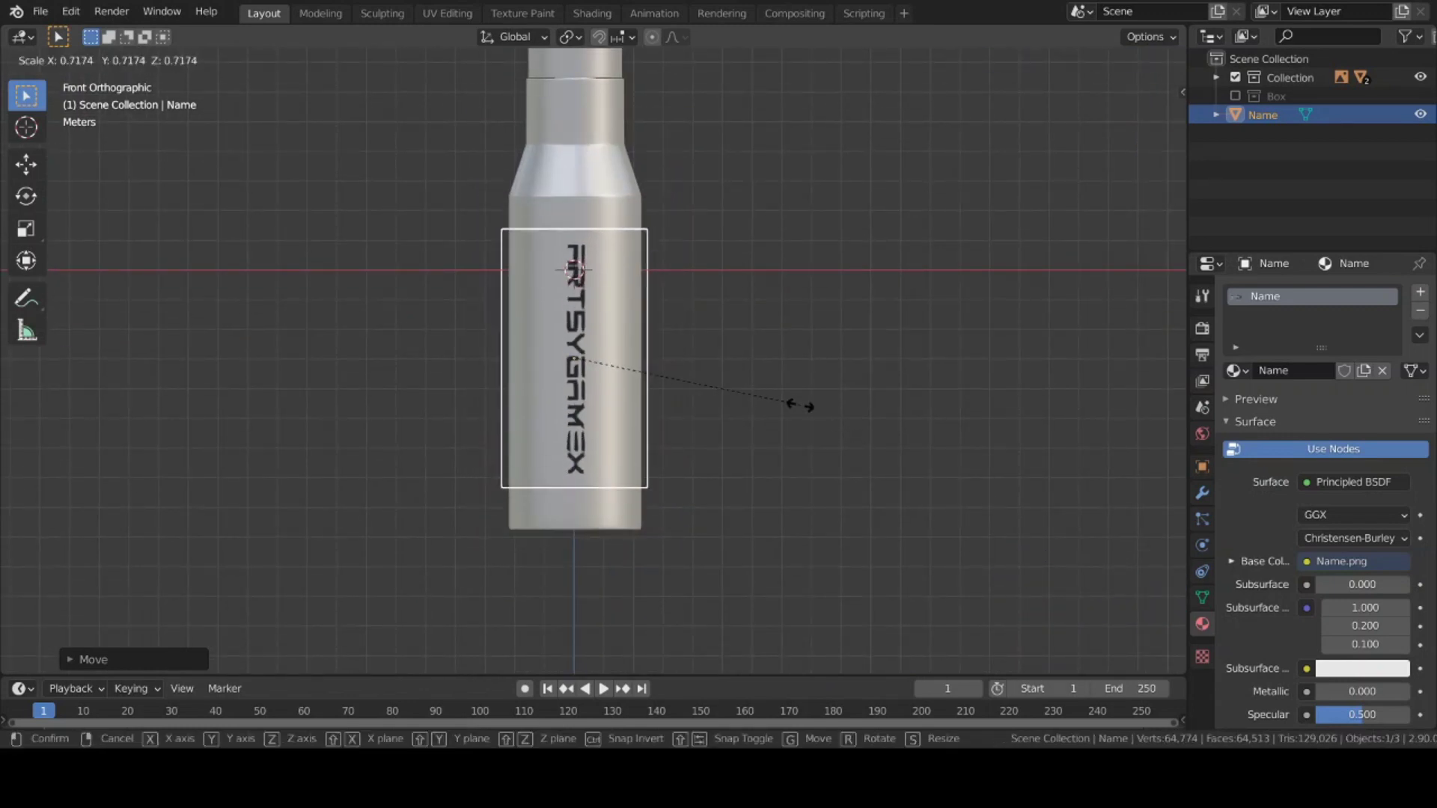
click(784, 398)
key(g)
key(z)
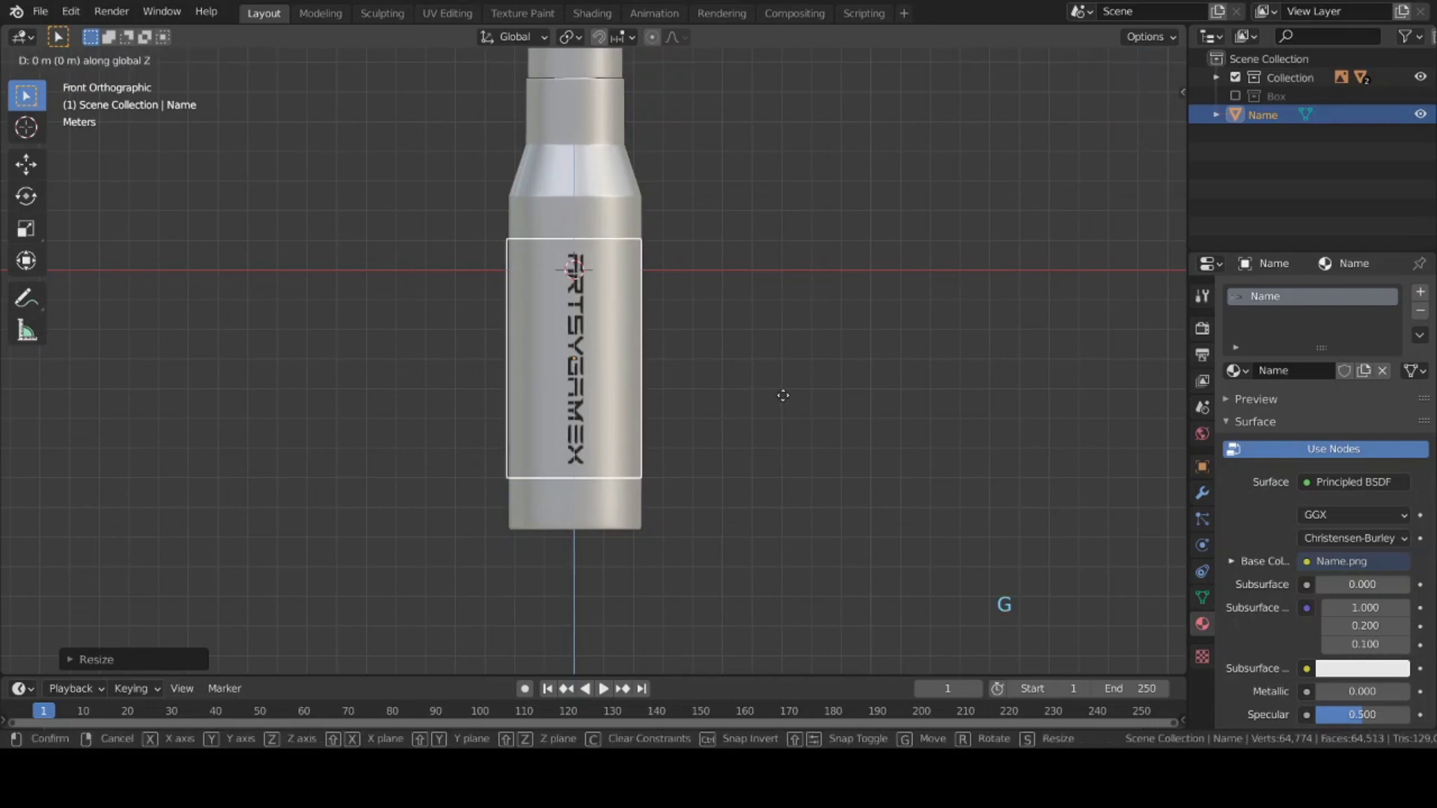
click(785, 424)
- Add a Subdivision Surface modifier to the Name plane with viewport and render levels of 3
middle_drag(894, 389, 826, 379)
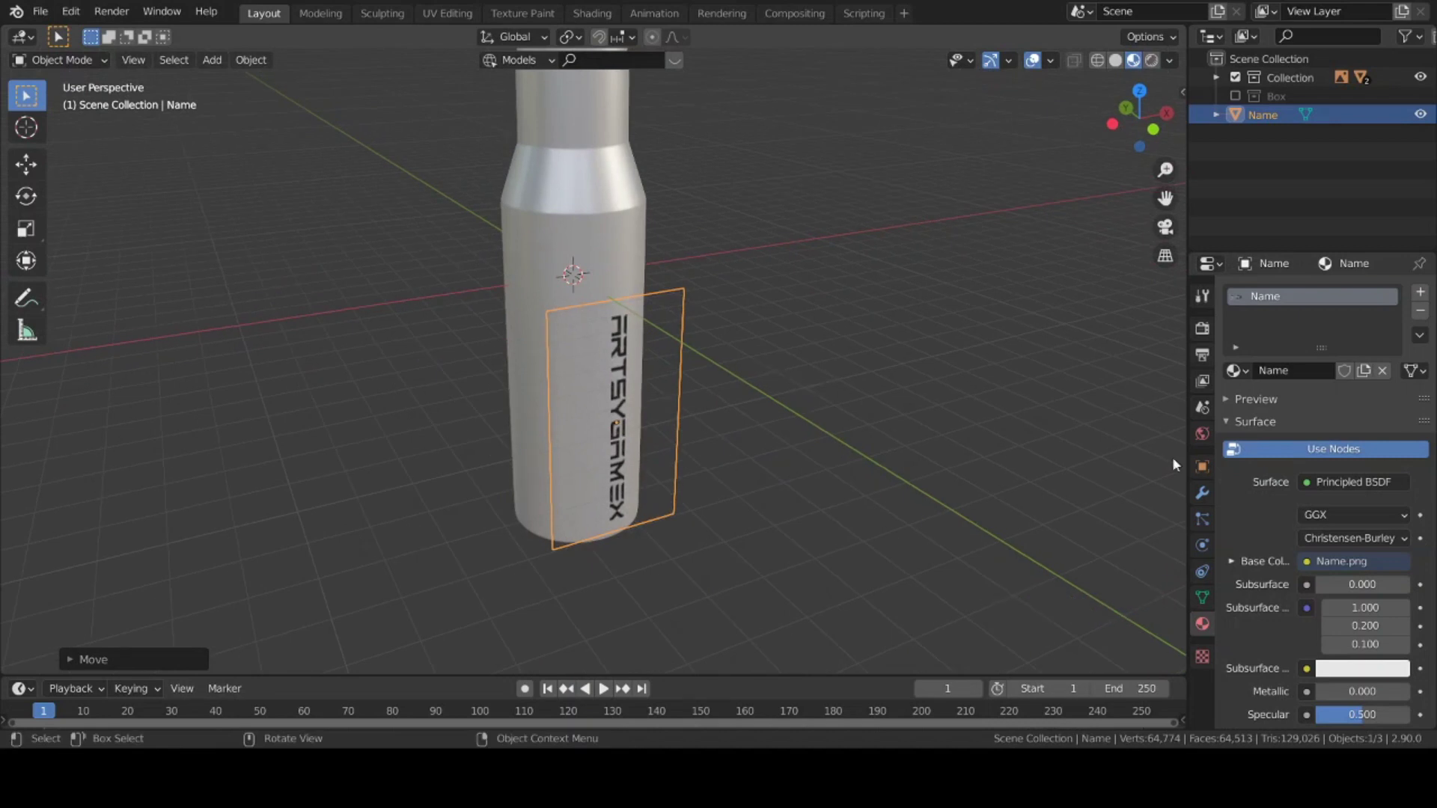
click(1202, 492)
click(1298, 292)
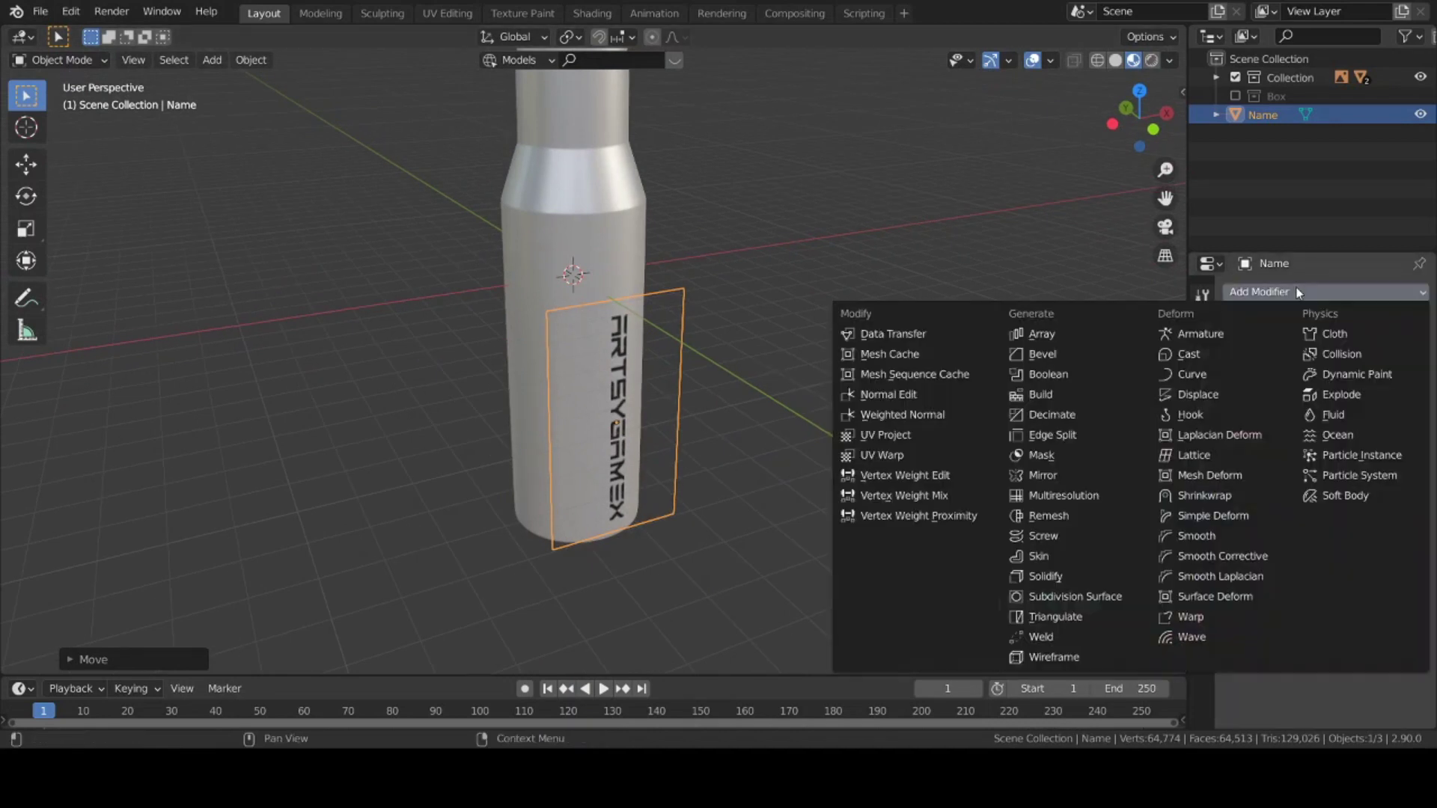
click(1053, 596)
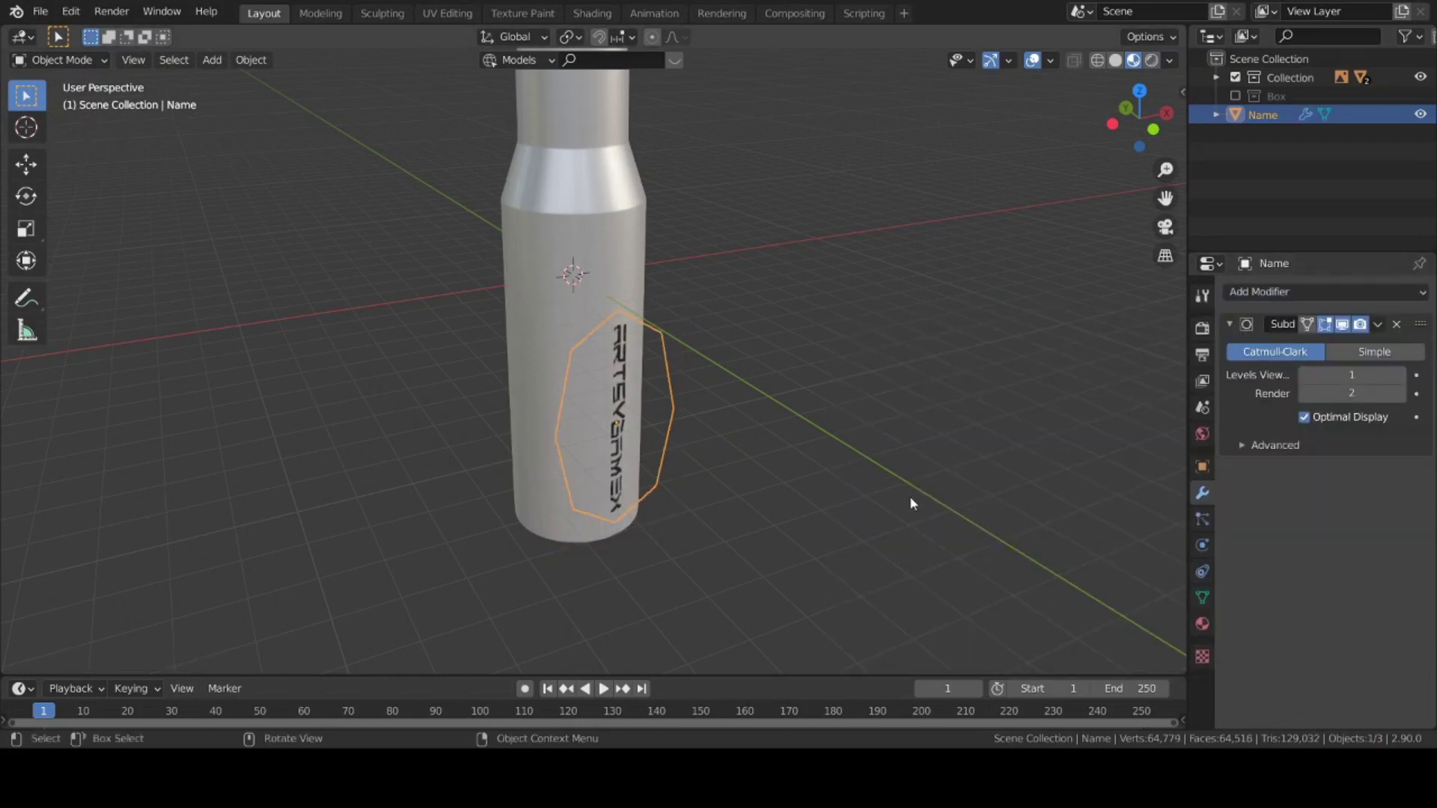
scroll(901, 494, up, 2)
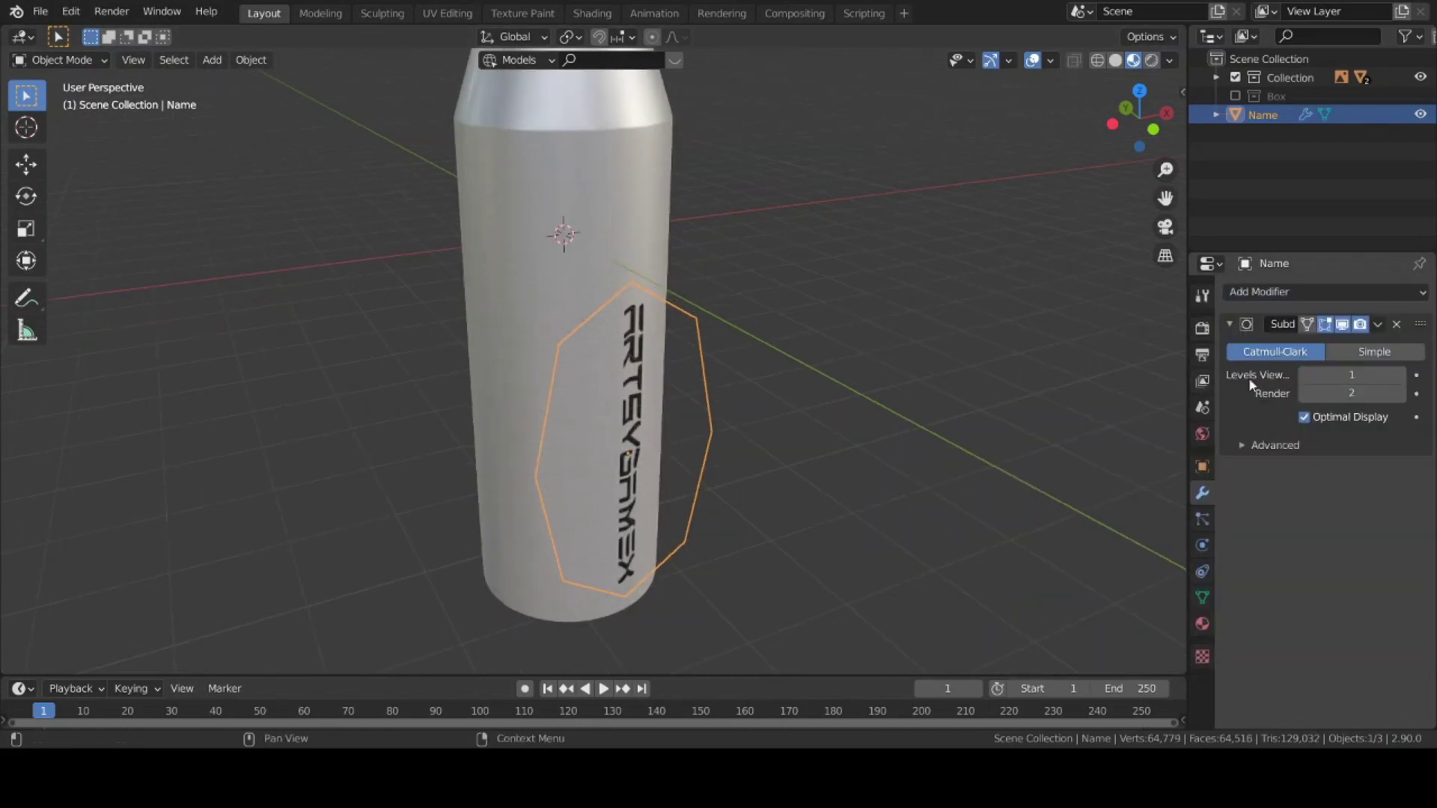
click(1401, 375)
click(1401, 375)
click(1401, 394)
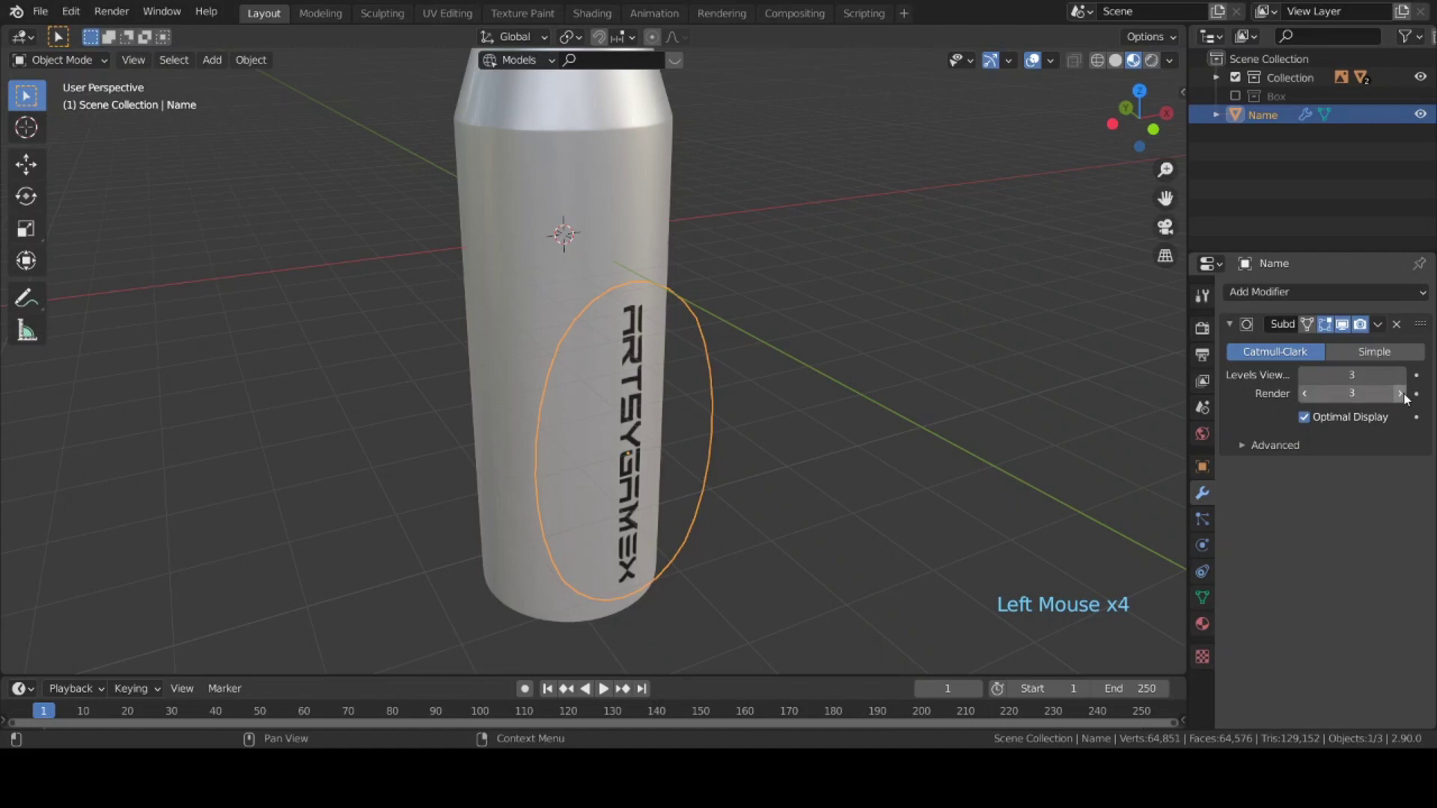
click(1303, 393)
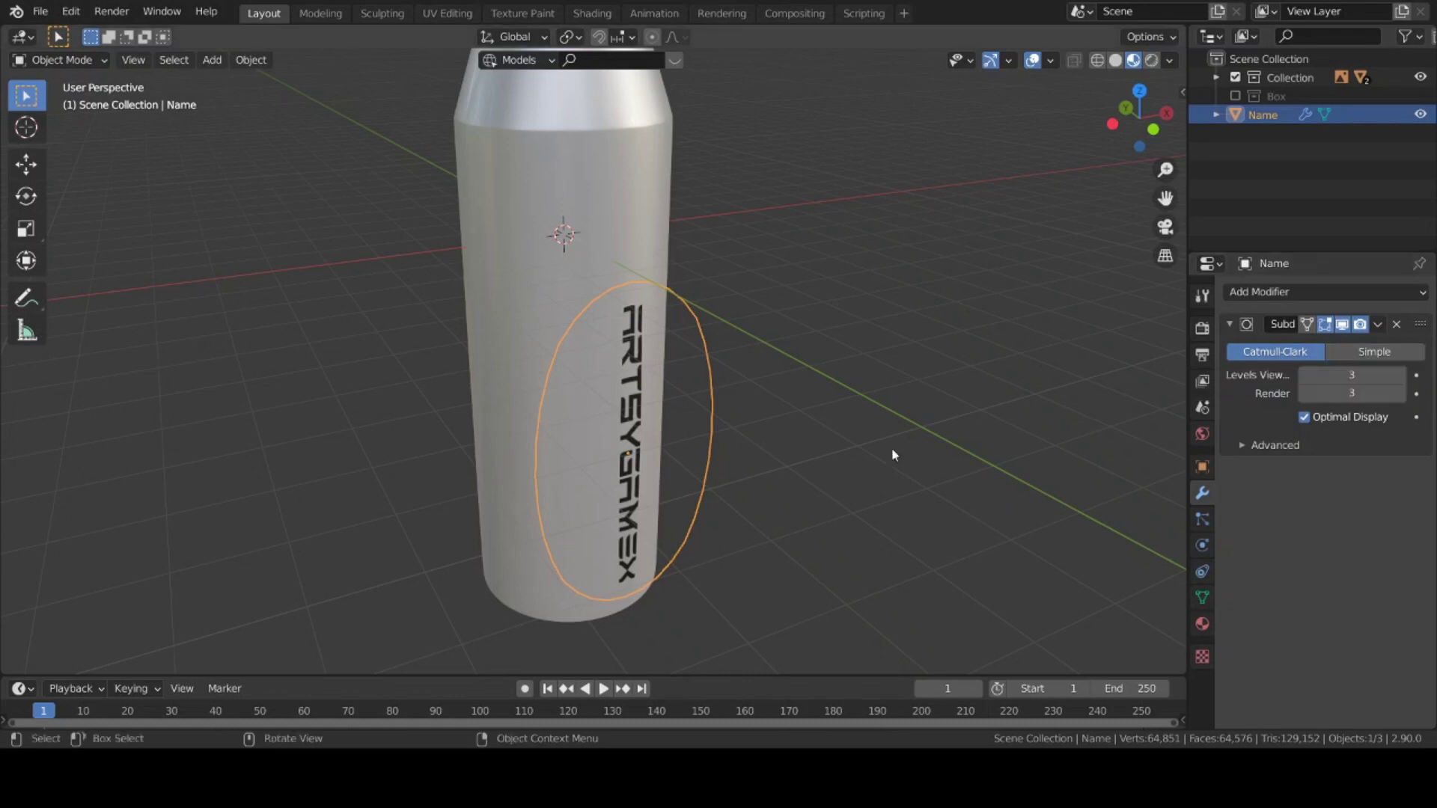
- Set the Name plane's subdivision type to Simple, comparing it with Catmull-Clark
middle_drag(636, 406, 634, 405)
click(1373, 350)
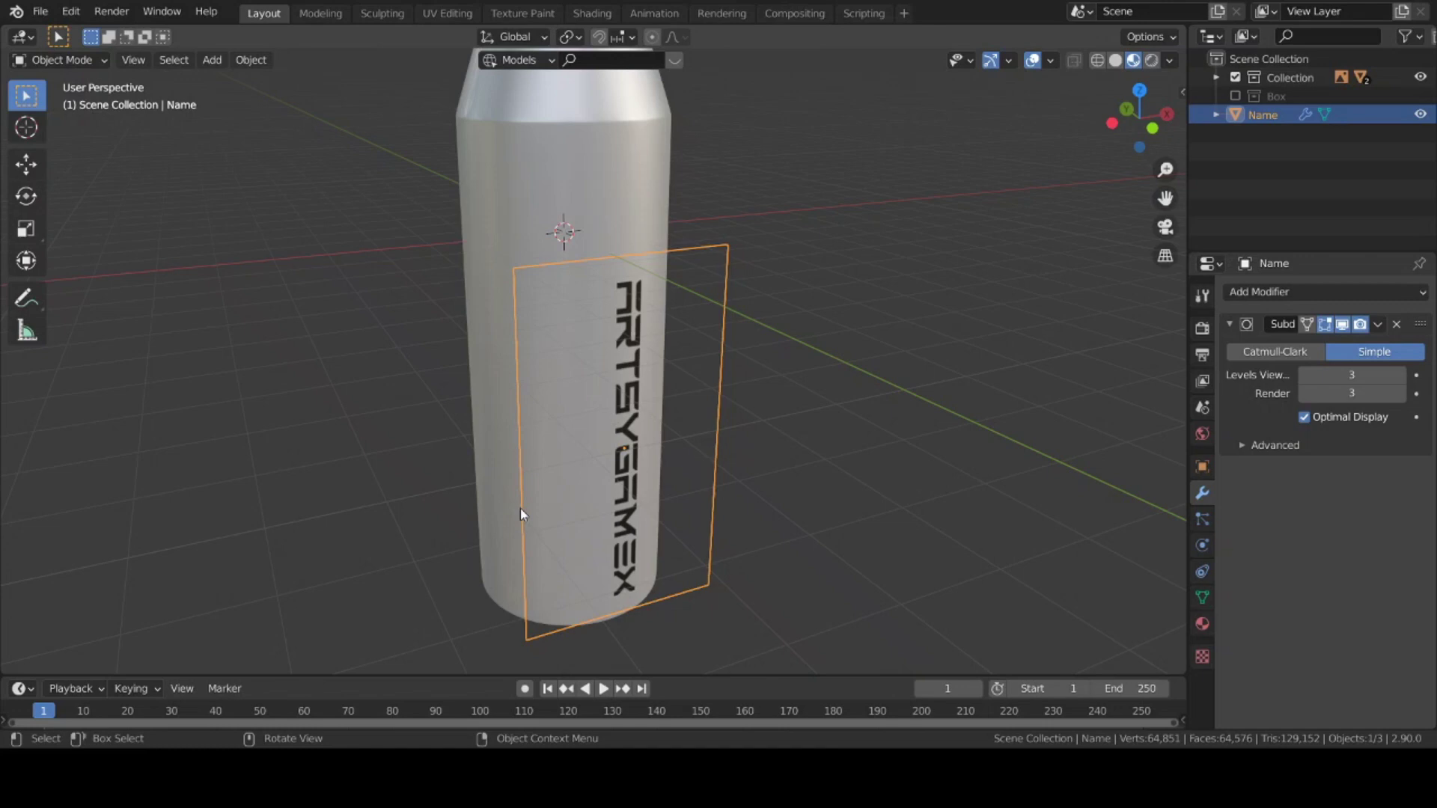
click(1274, 351)
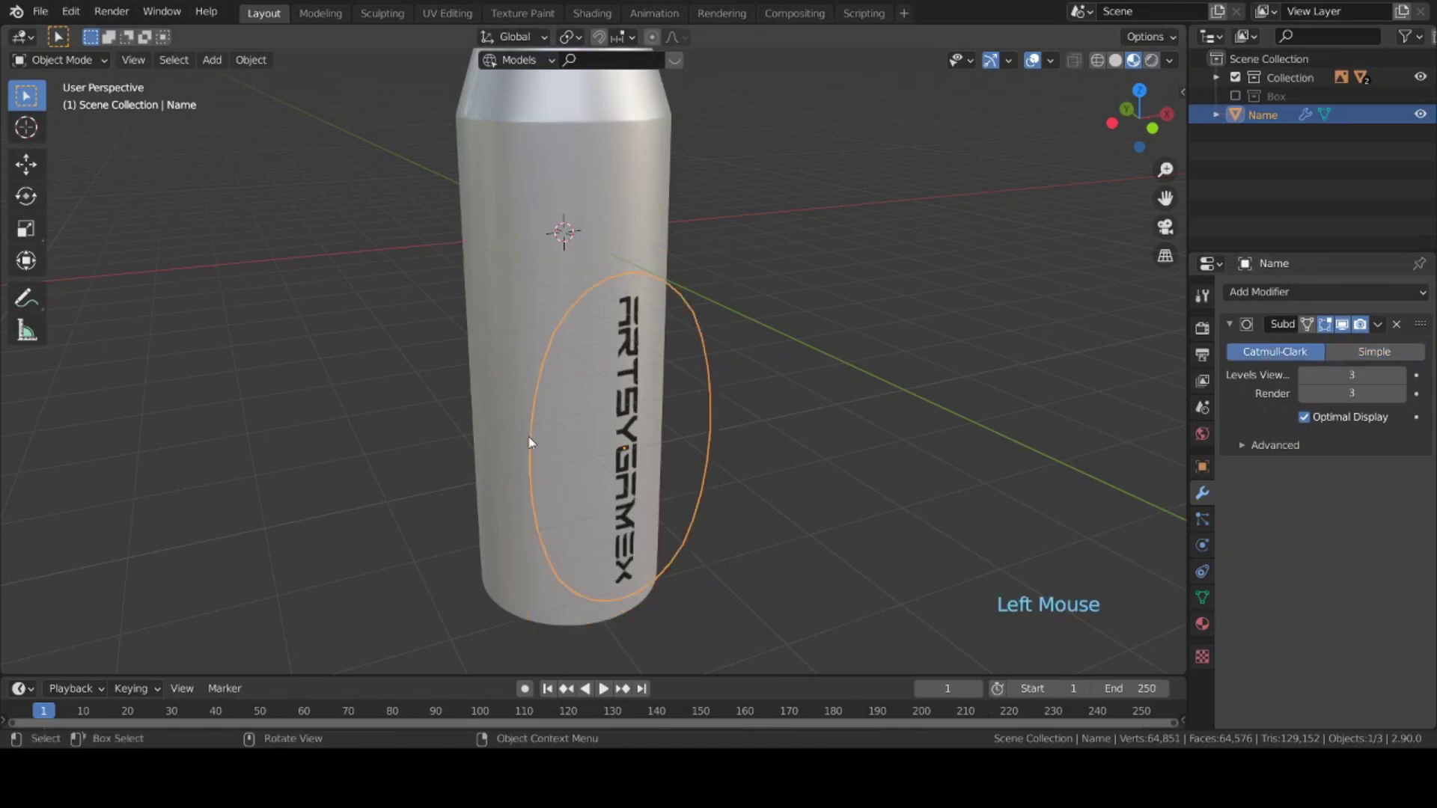
click(1396, 355)
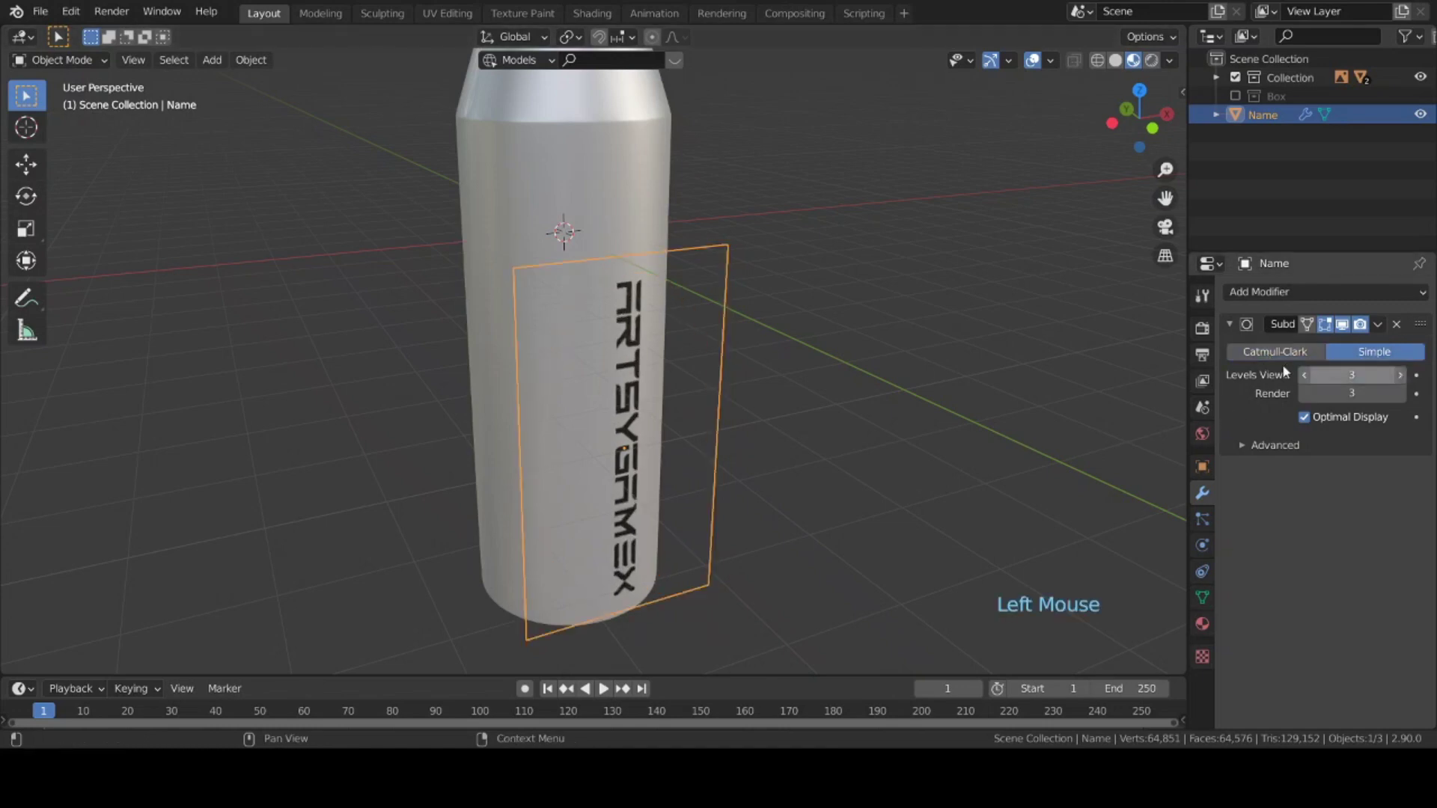
- Add a Shrinkwrap modifier to the Name plane and pick the bottle body, Cylinder, as its target
scroll(658, 536, down, 3)
middle_drag(658, 535, 506, 569)
scroll(507, 569, up, 3)
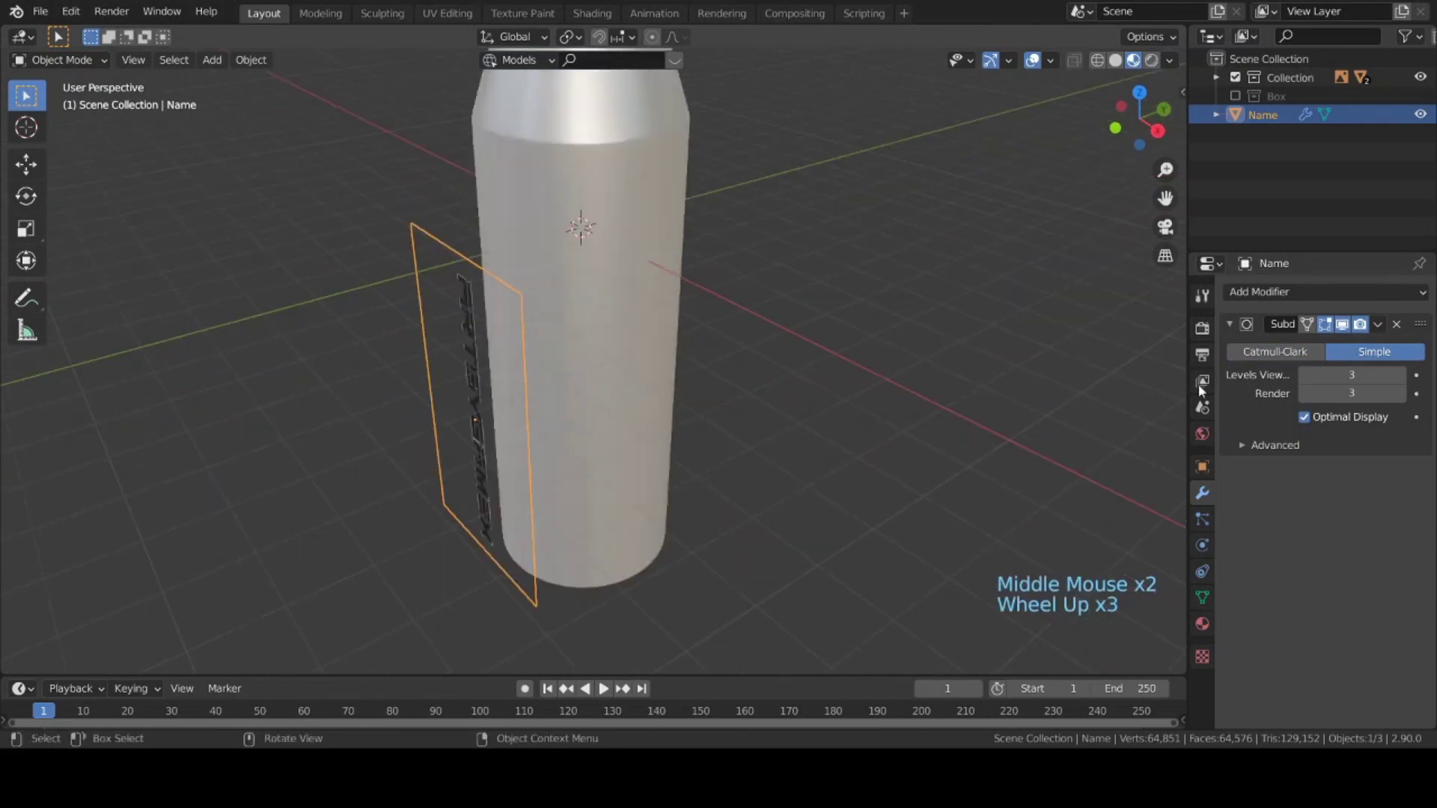
click(1287, 293)
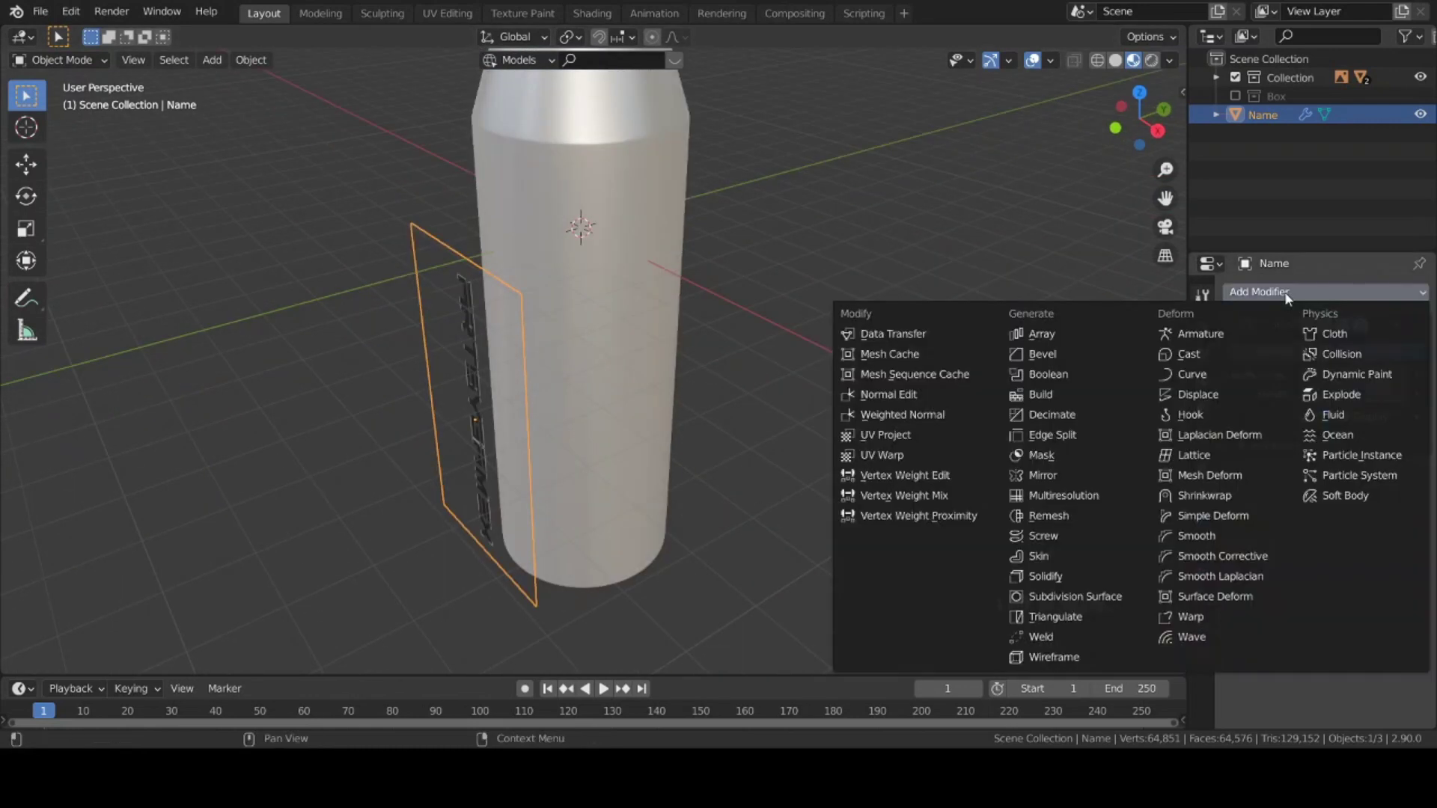
click(1200, 497)
middle_drag(458, 286, 563, 380)
middle_drag(524, 427, 838, 498)
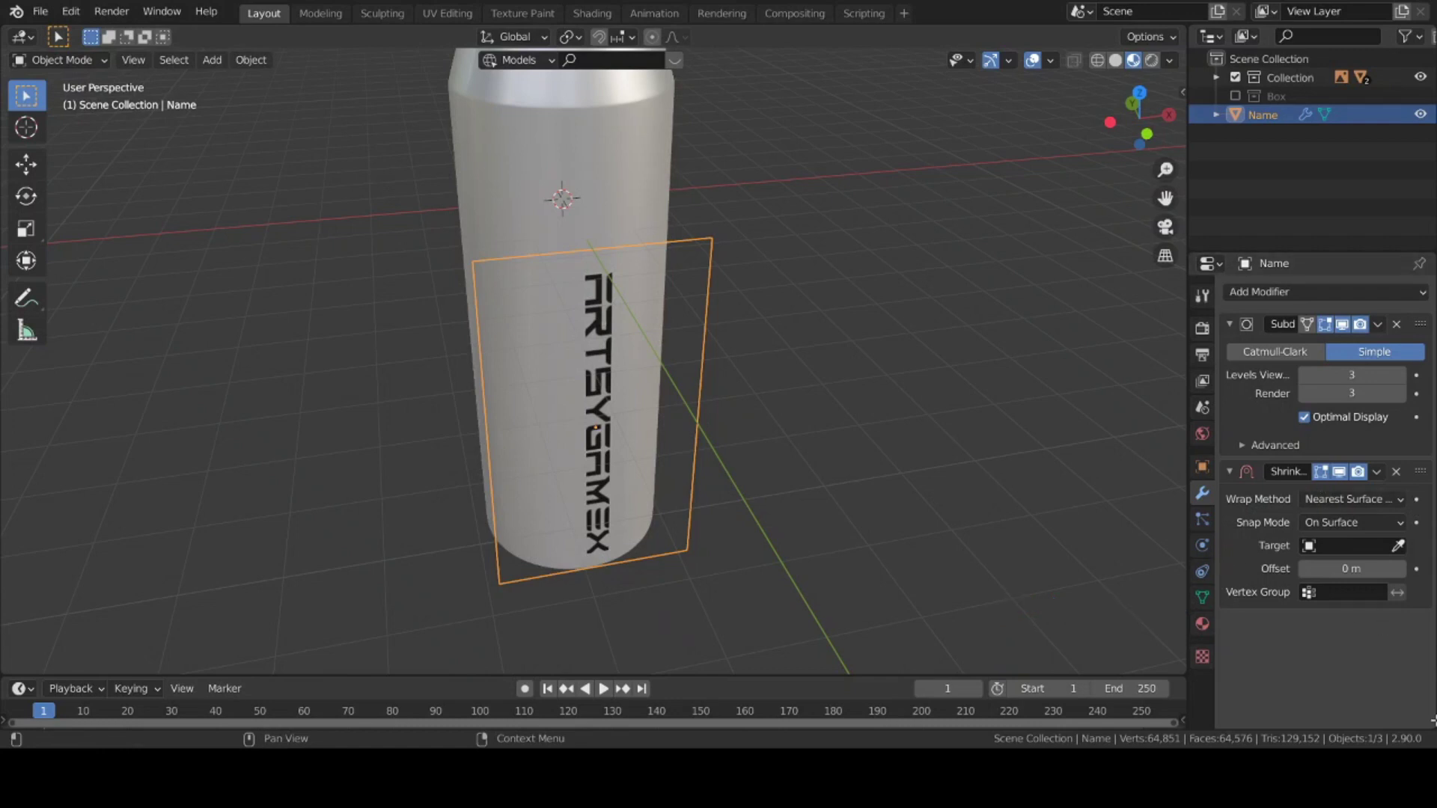
click(1398, 547)
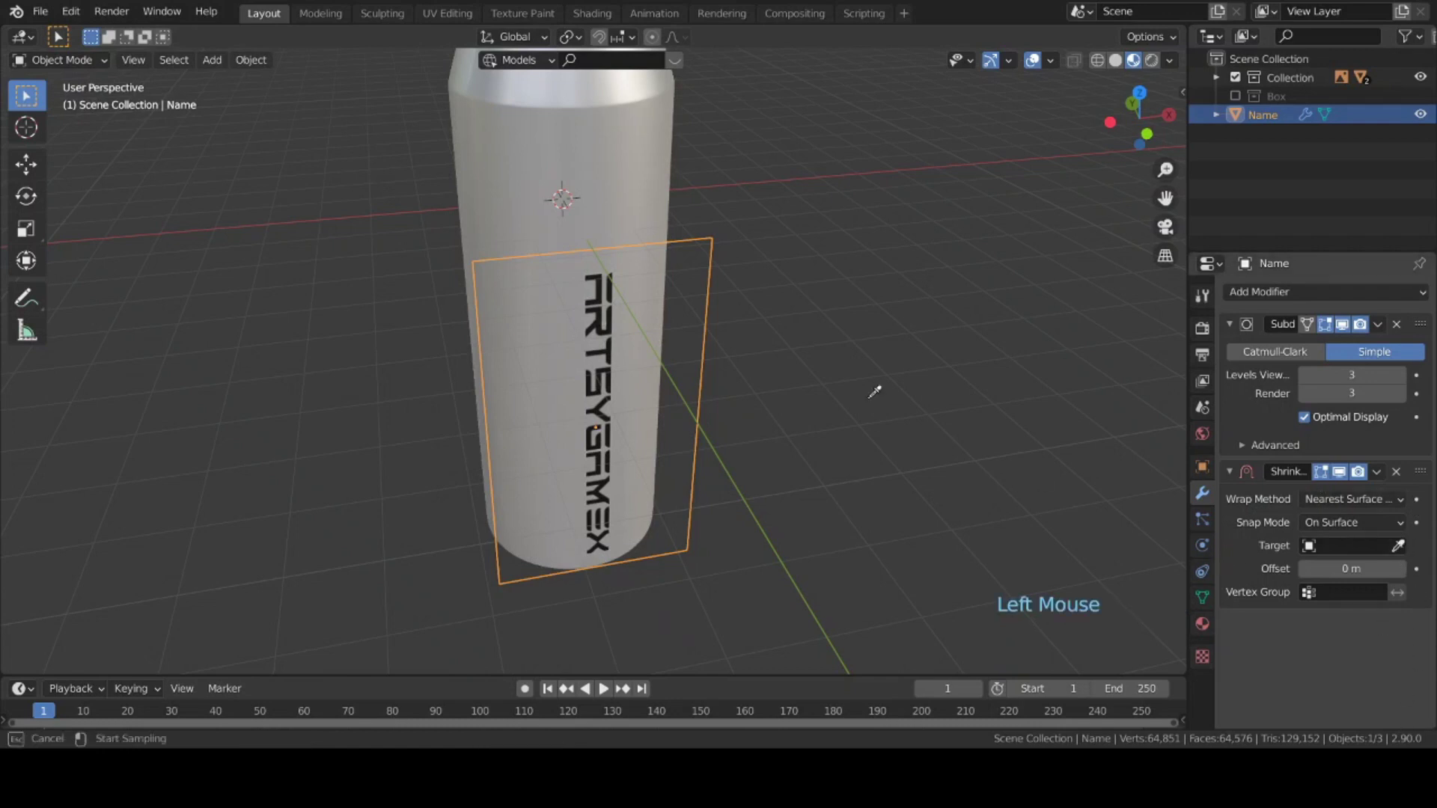
click(608, 186)
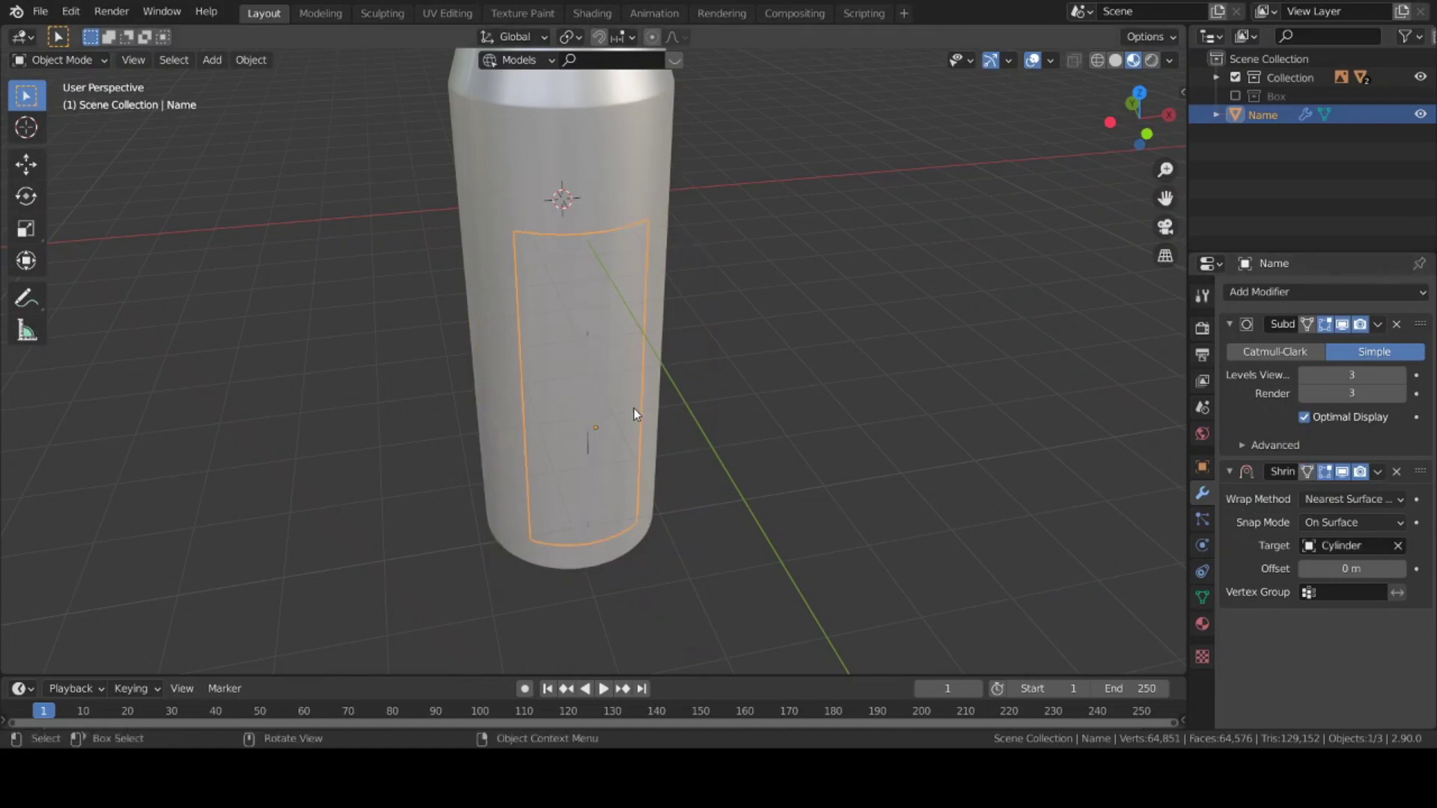
- Set the Shrinkwrap offset to 0.01 m so the logo sits just above the bottle surface
middle_drag(635, 411, 667, 420)
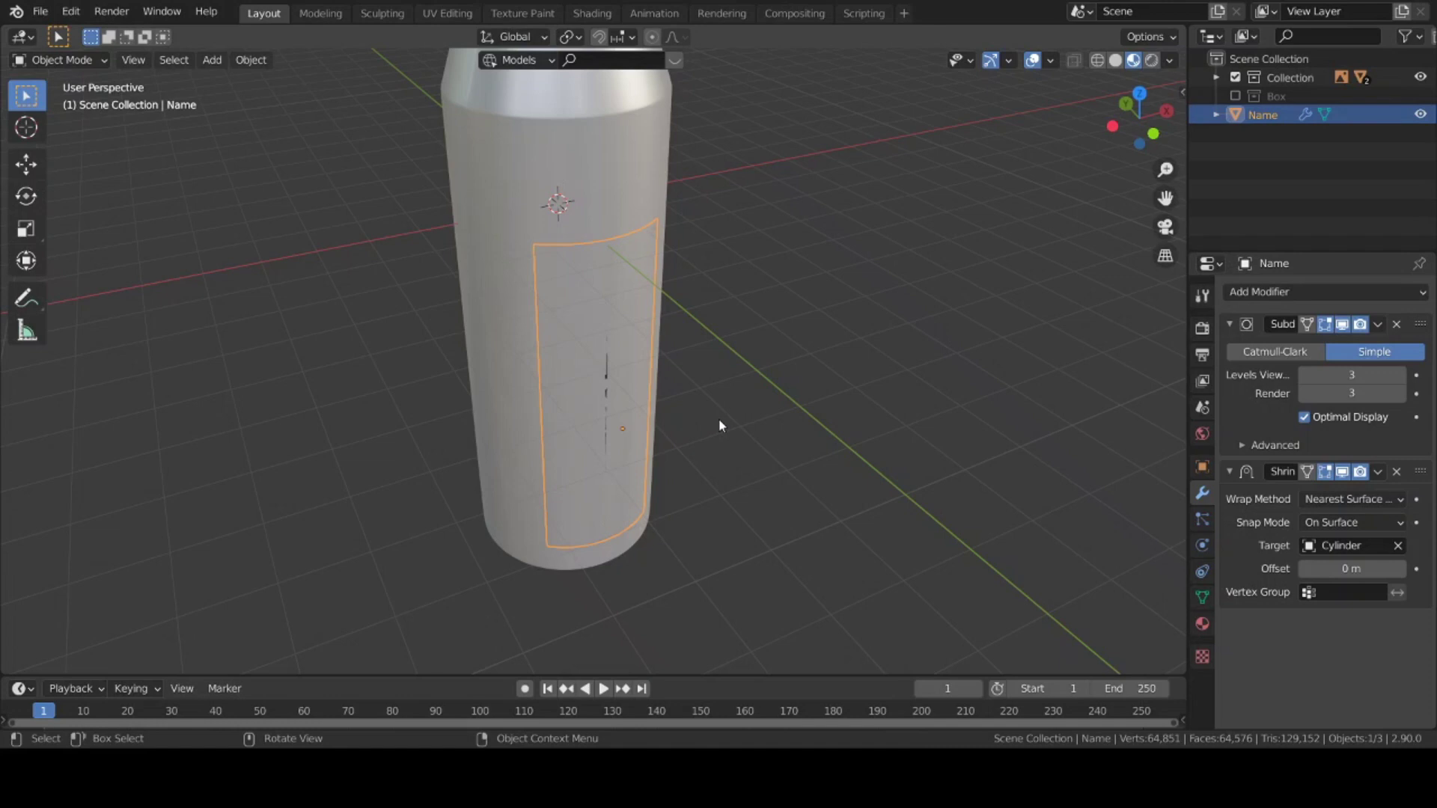
middle_drag(648, 445, 701, 478)
scroll(699, 479, up, 2)
scroll(701, 483, down, 1)
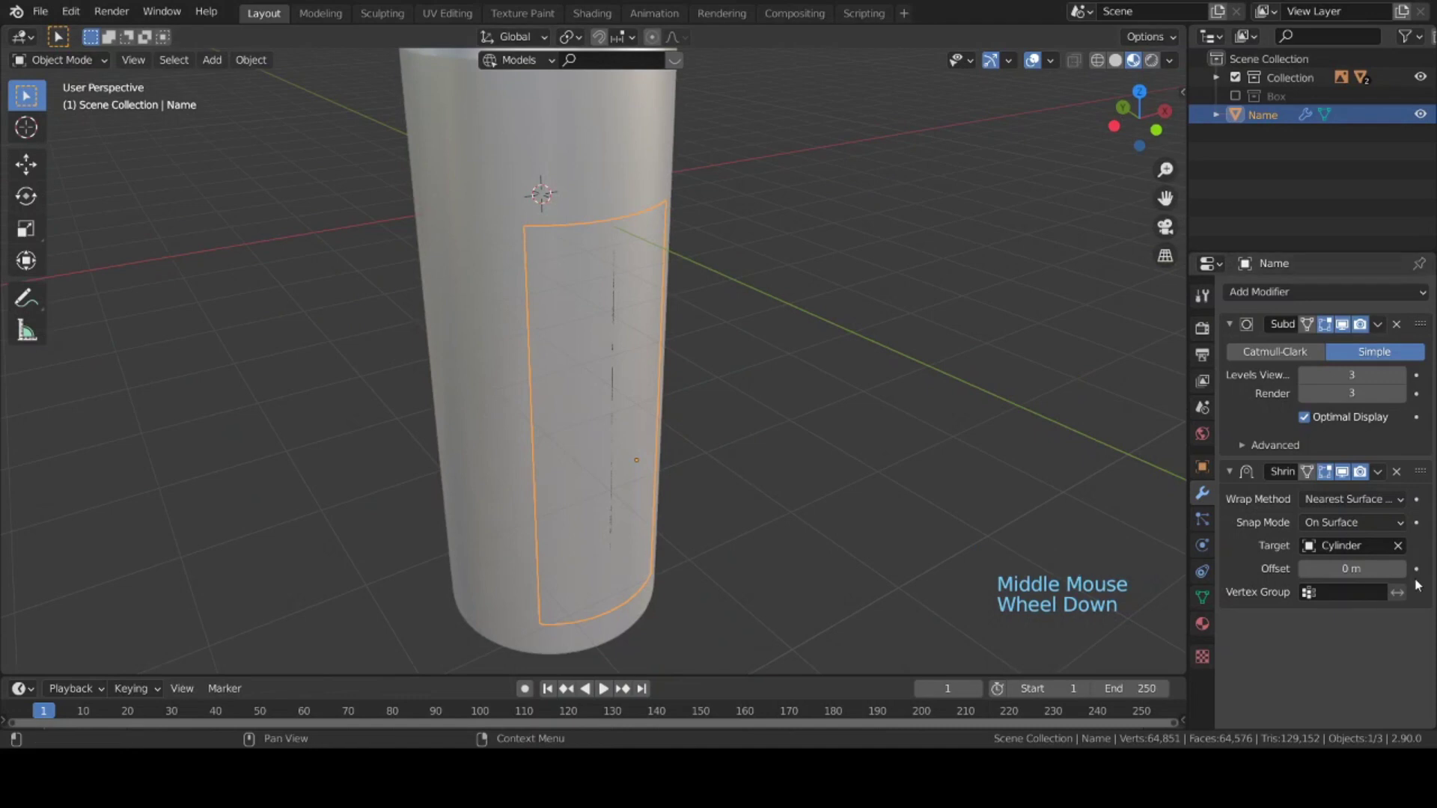
click(1356, 569)
mouse_move(1356, 569)
mouse_down()
mouse_move(1370, 569)
mouse_move(1352, 569)
mouse_up()
click(1358, 569)
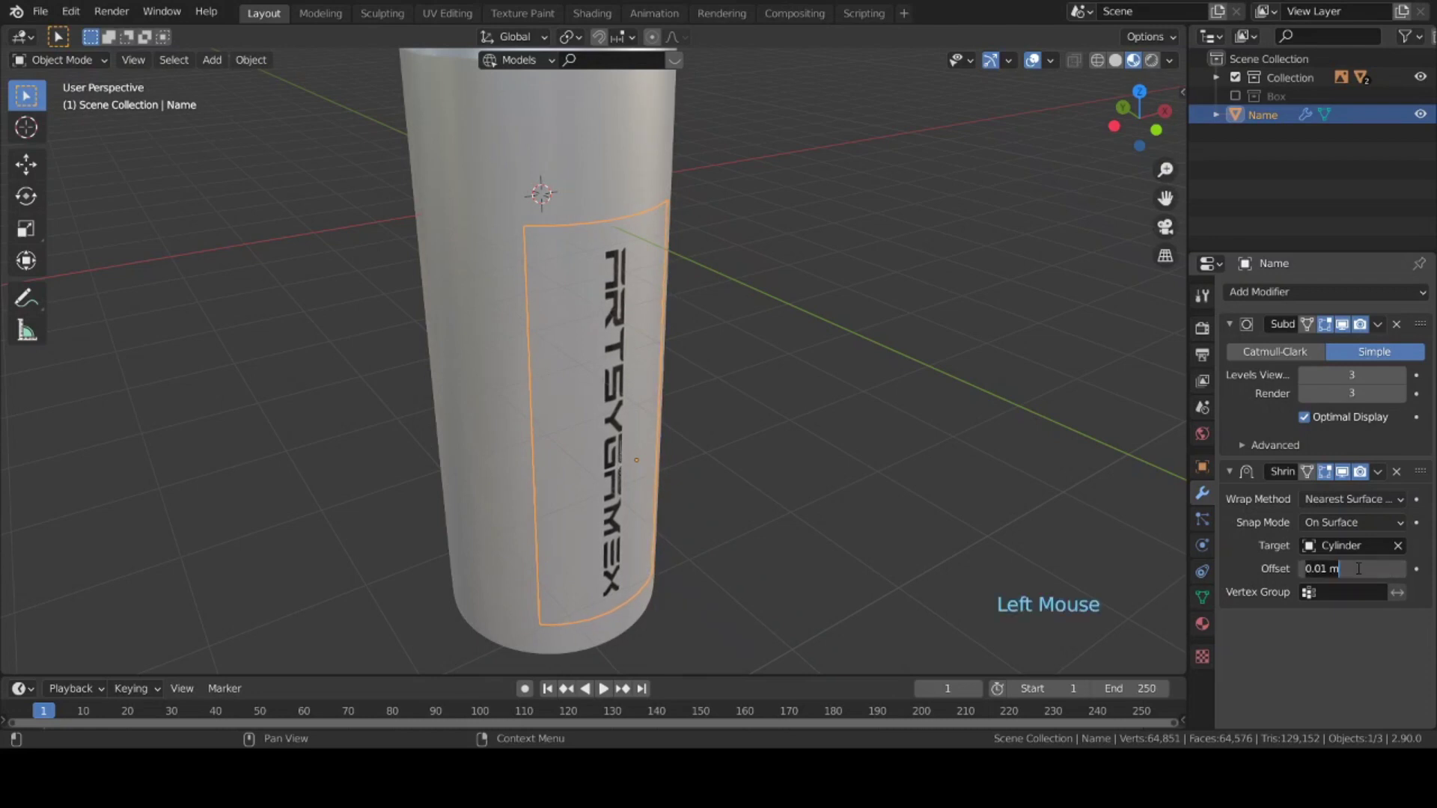
- Move the Name label into the bottle's collection named Collection
middle_drag(912, 527, 711, 597)
scroll(823, 528, down, 3)
scroll(384, 316, up, 5)
scroll(475, 487, down, 4)
middle_drag(475, 487, 719, 509)
scroll(639, 458, down, 4)
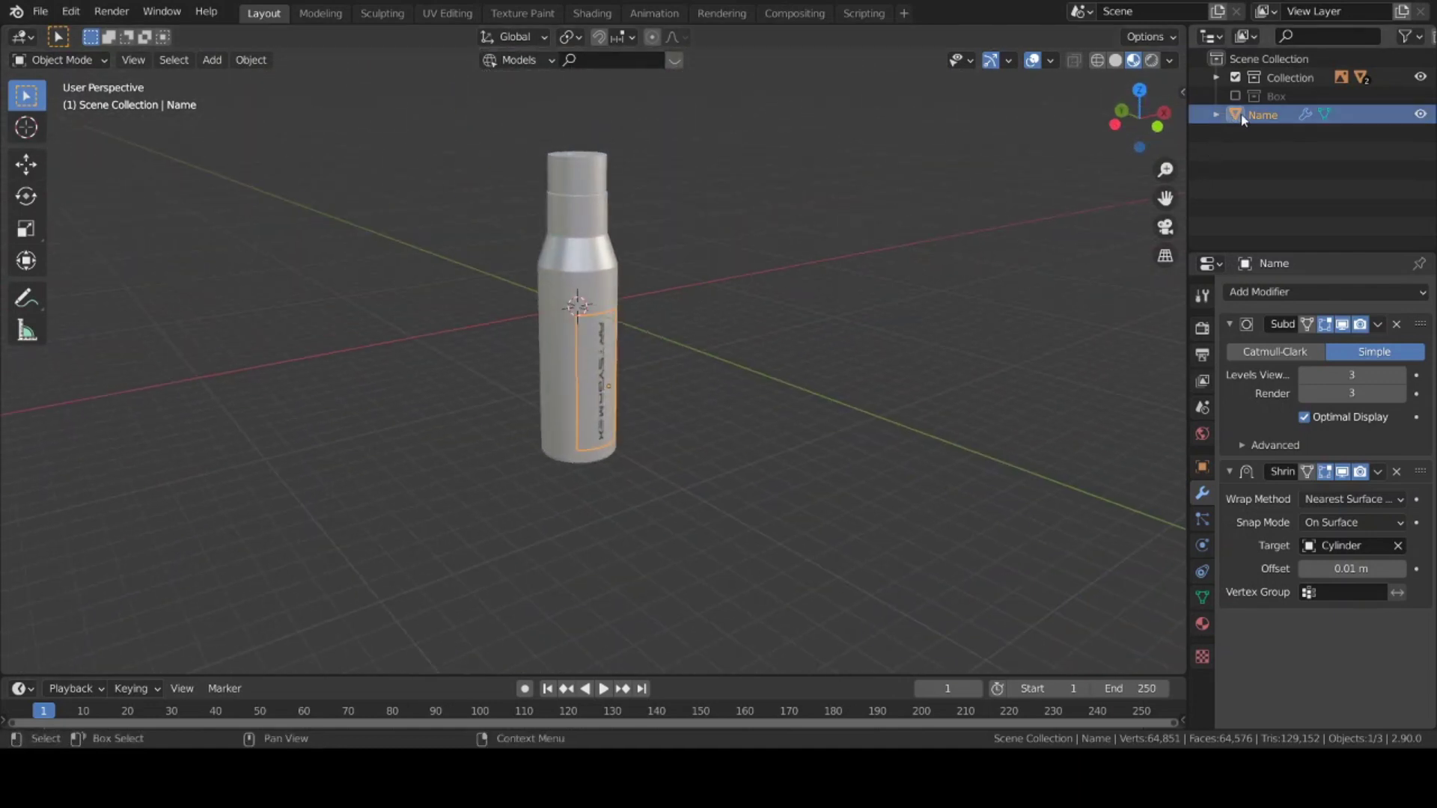
drag(1265, 119, 1282, 86)
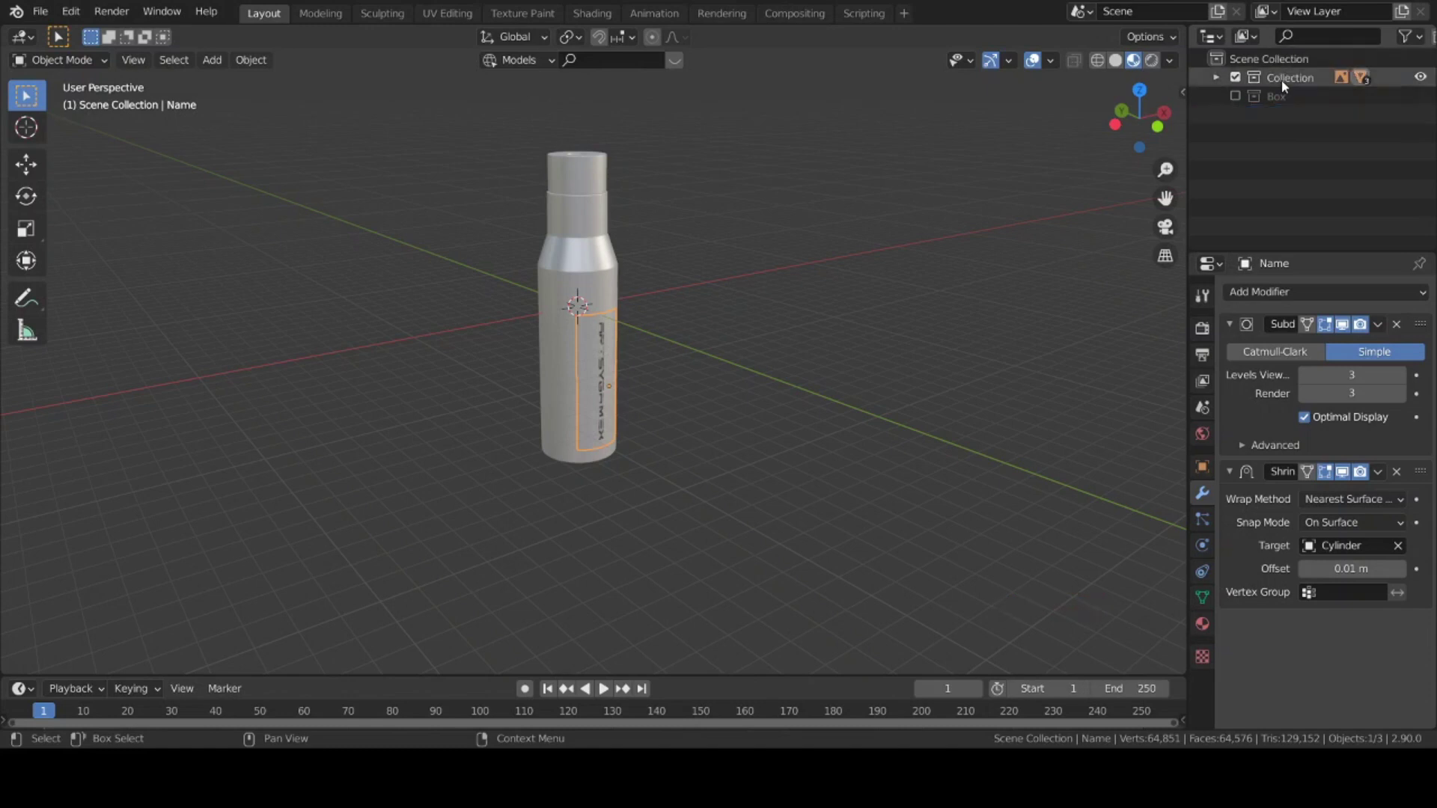
- Enable the Box collection, exclude the bottle's Collection from the view layer, and select the box's front panel
click(1236, 96)
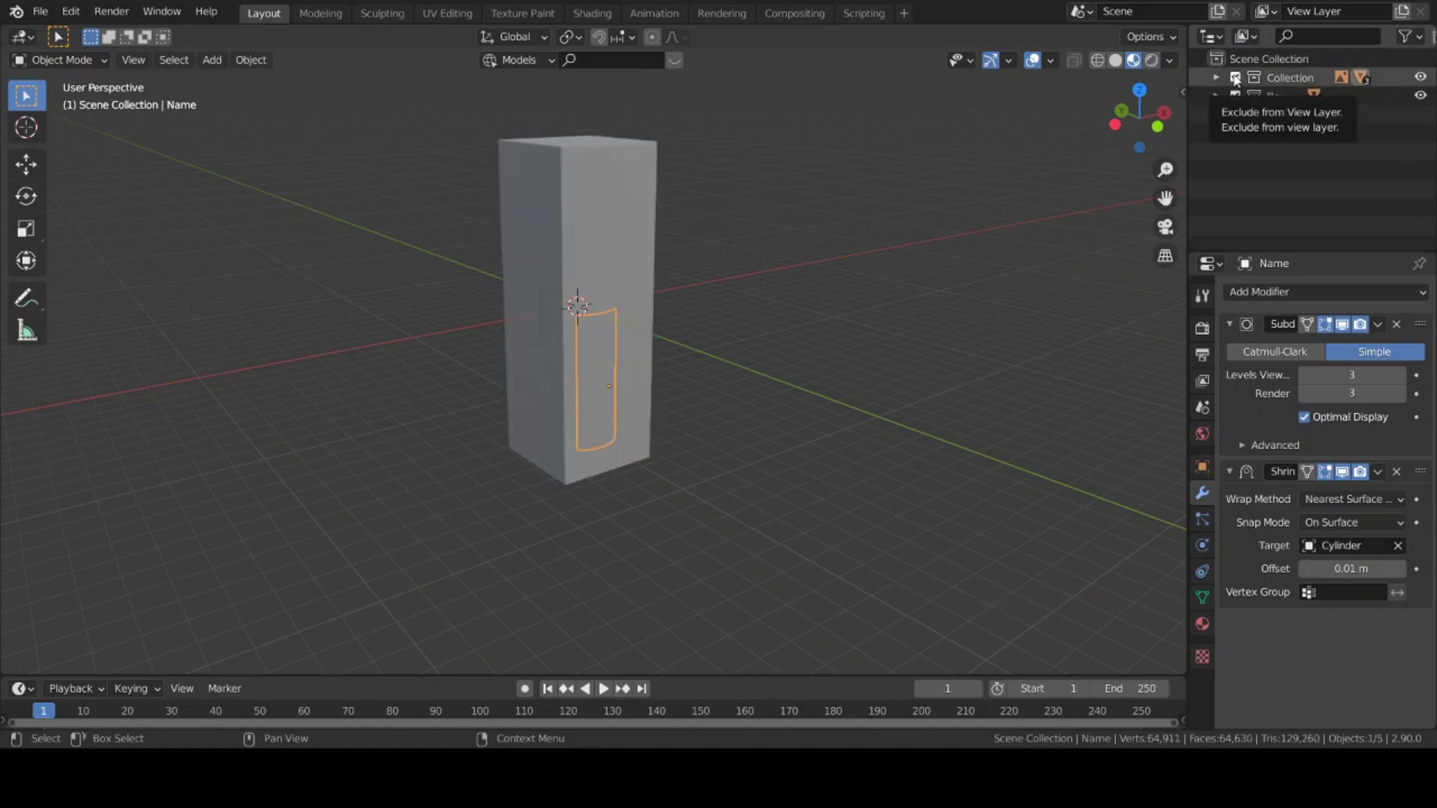
click(1236, 77)
middle_drag(763, 407, 574, 234)
click(586, 286)
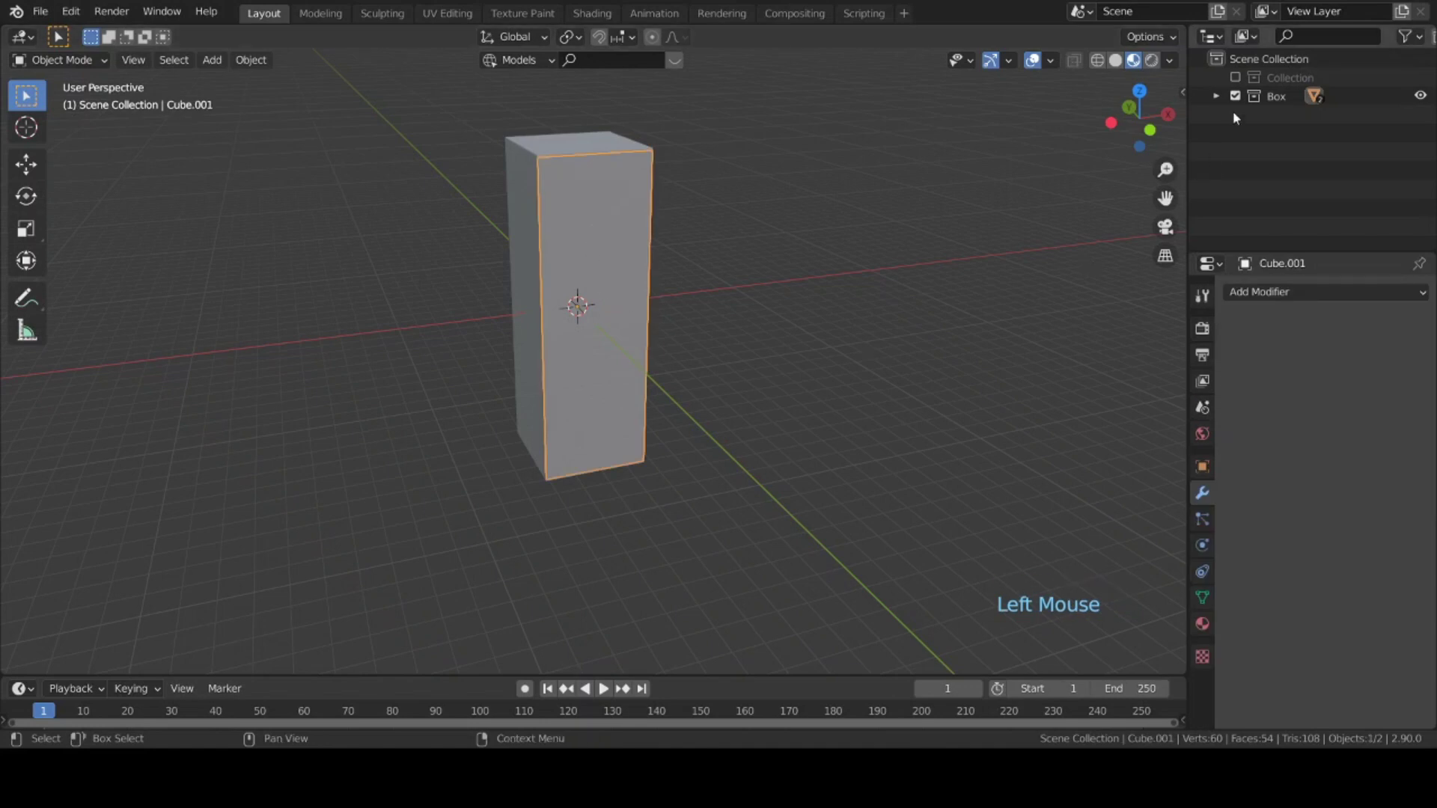
- Enable the bottle's Collection again and duplicate its Name label in place
click(1236, 78)
click(1215, 78)
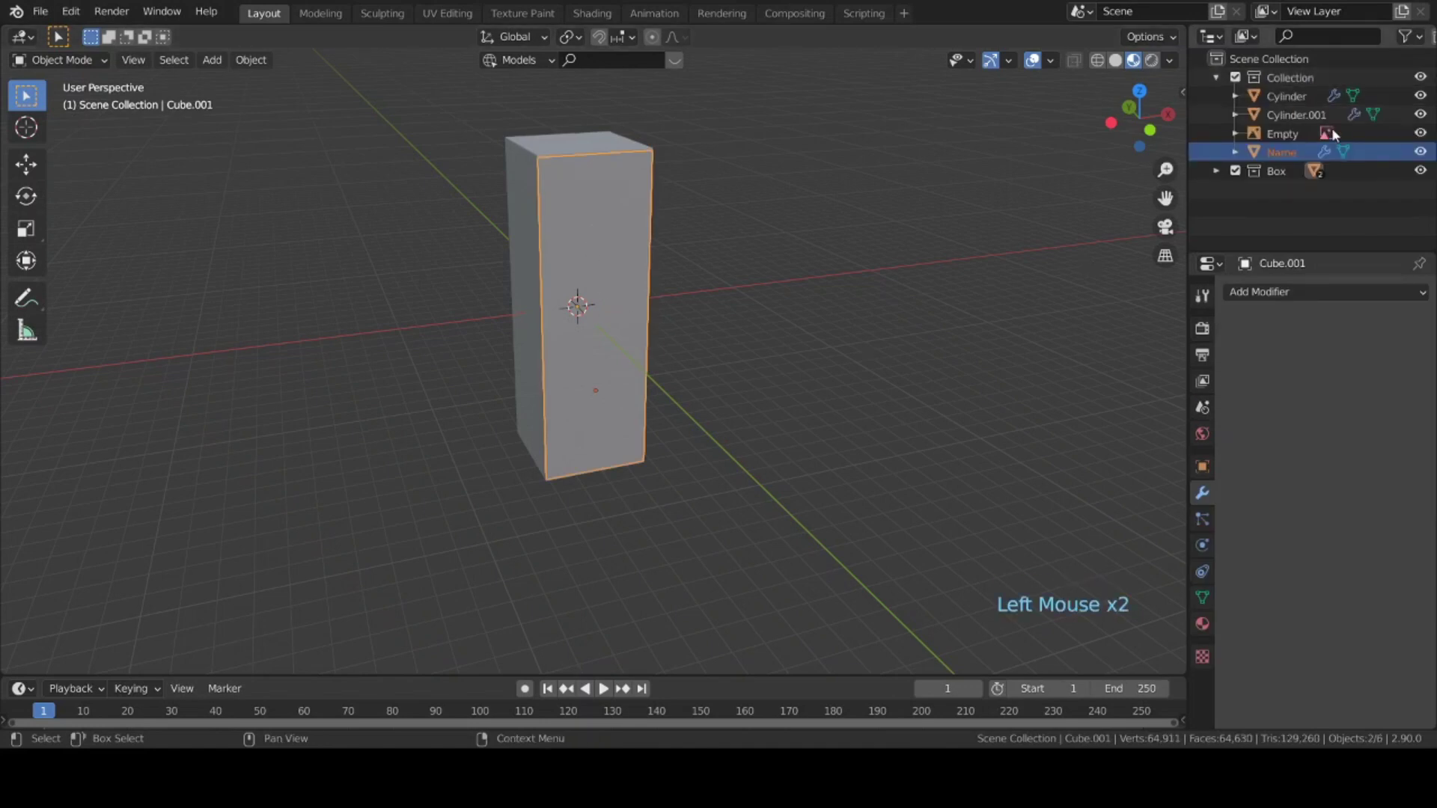
click(1291, 151)
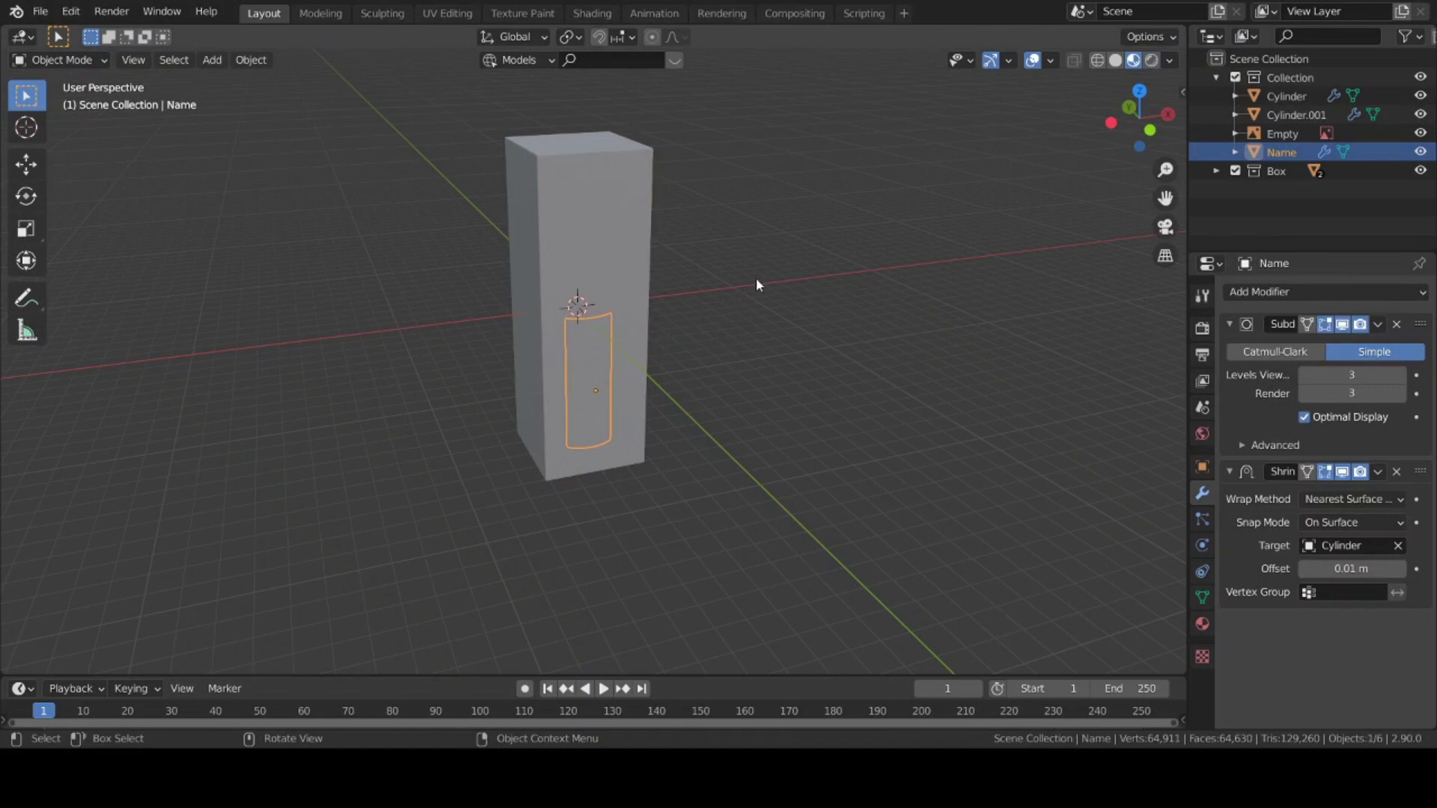
key(shift+d)
key(Escape)
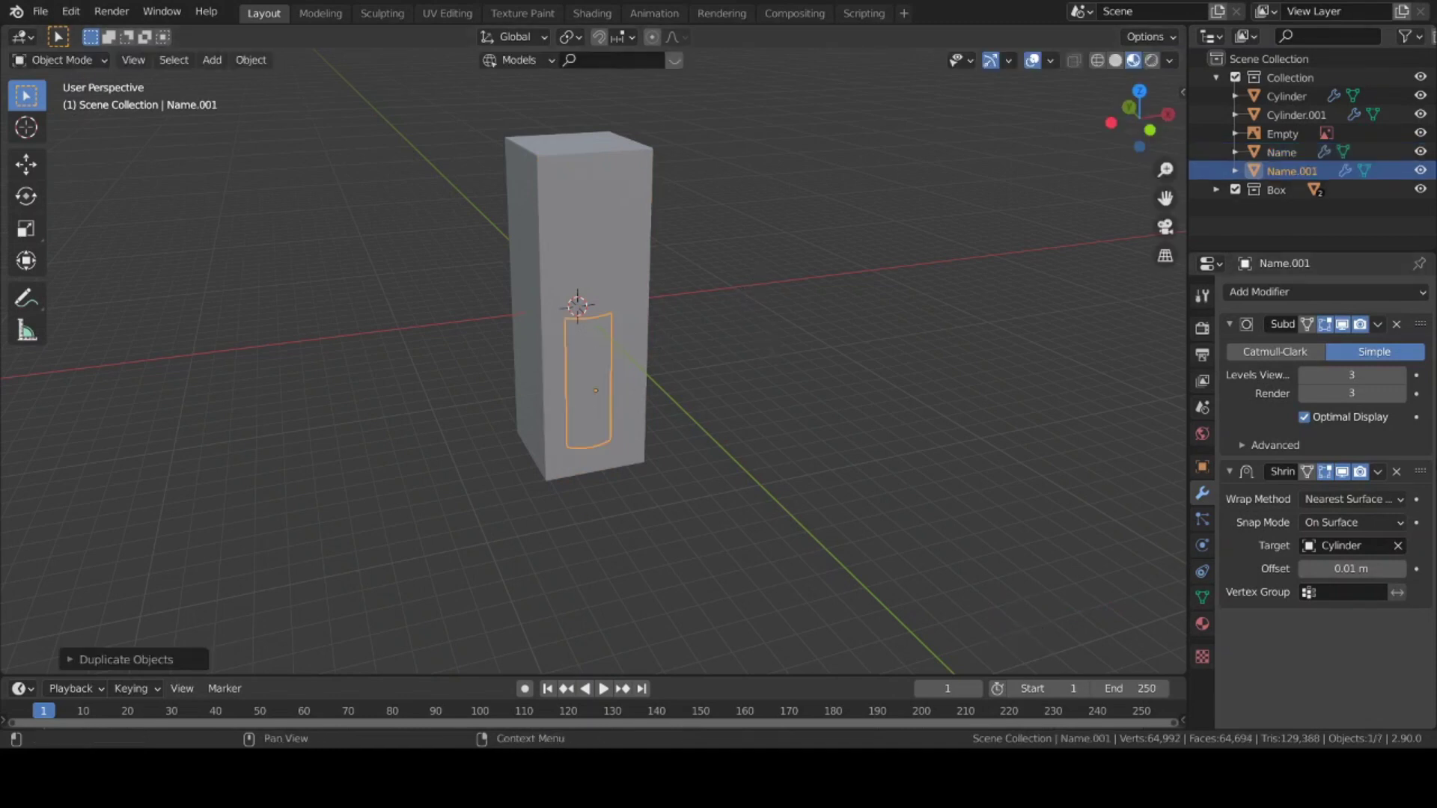
- Clear the Shrinkwrap target of the duplicated Name label and move the duplicate into the Box collection
click(1396, 548)
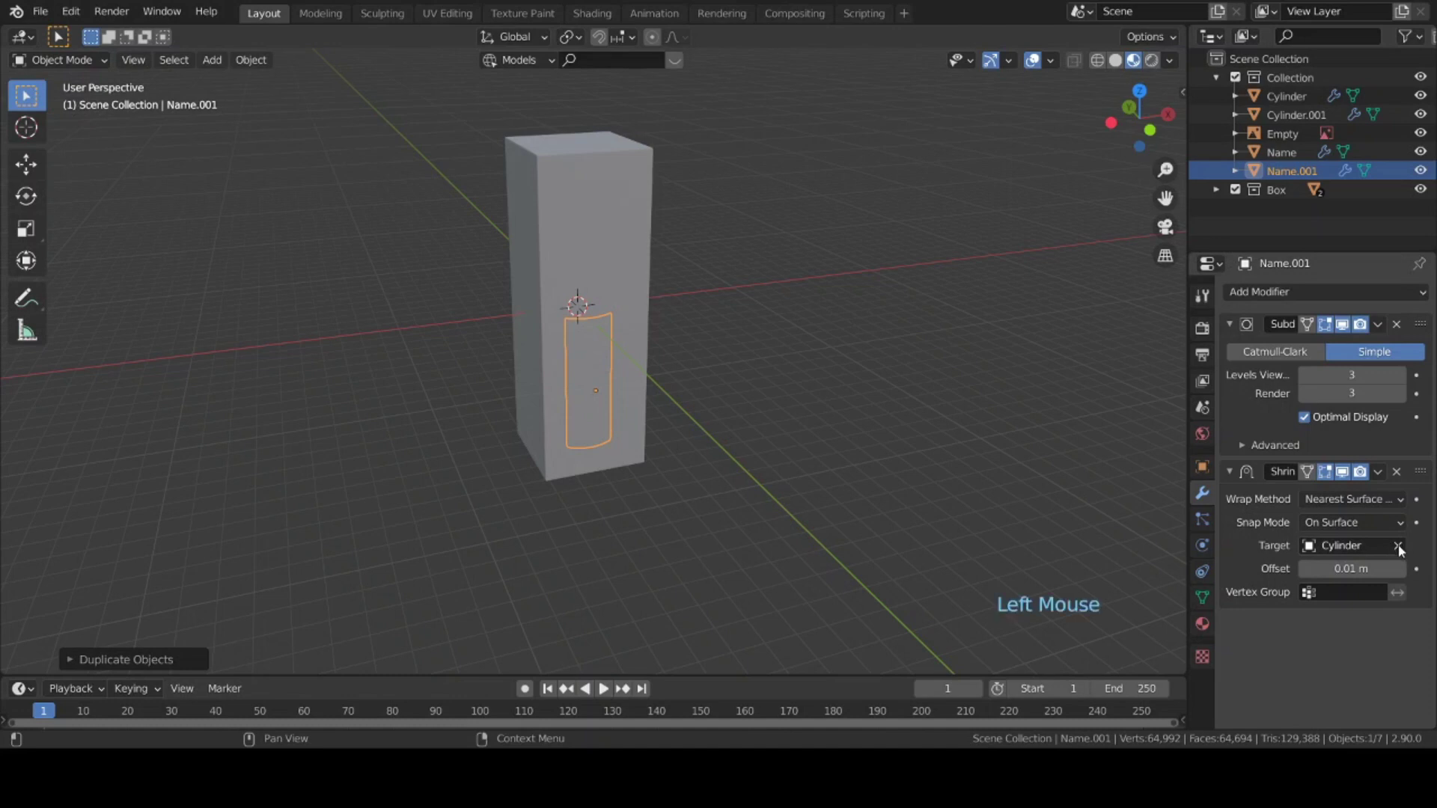
drag(1287, 172, 1275, 190)
- Expand the Box collection to list its objects and exclude the bottle's Collection from the view layer
click(1216, 77)
click(1216, 96)
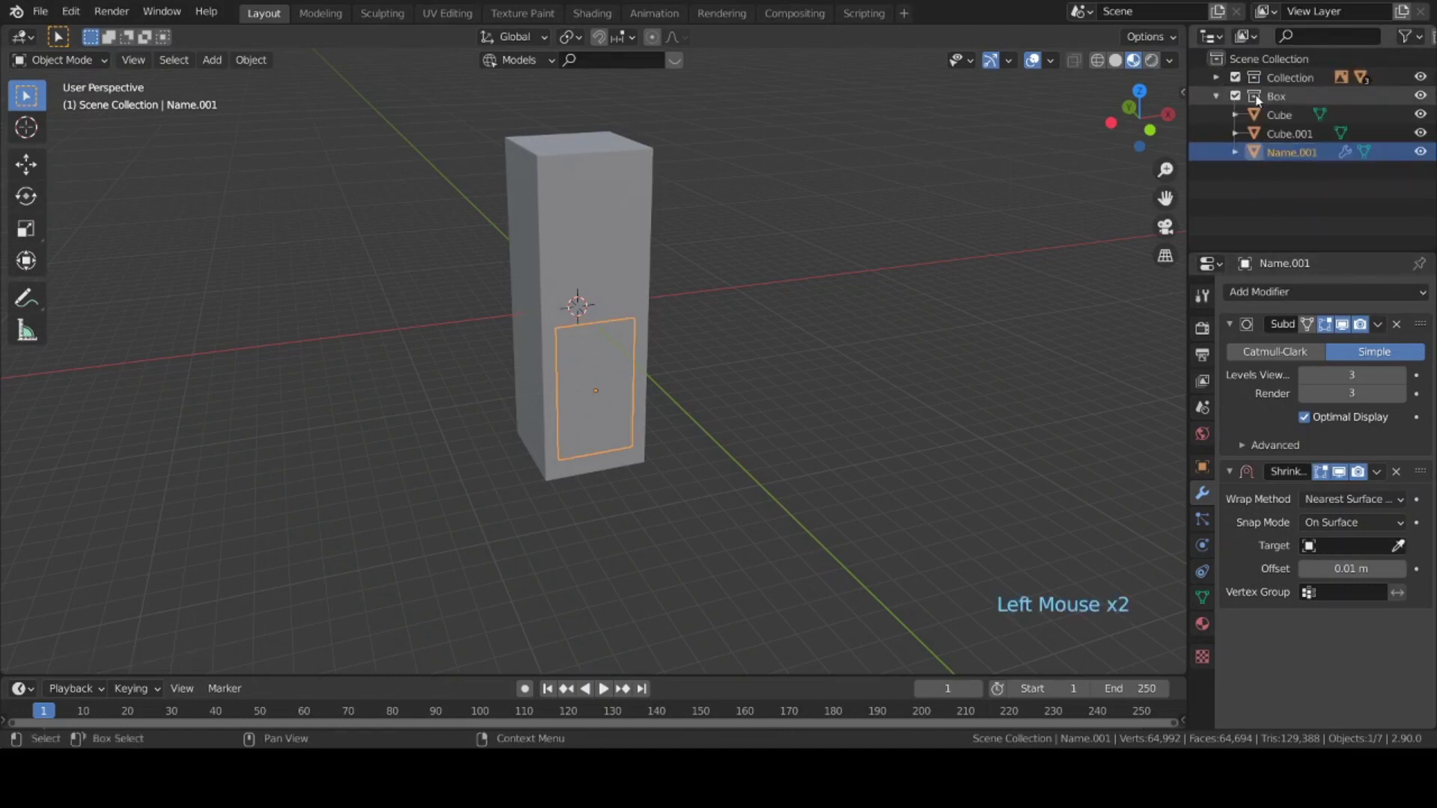
click(1235, 77)
click(590, 502)
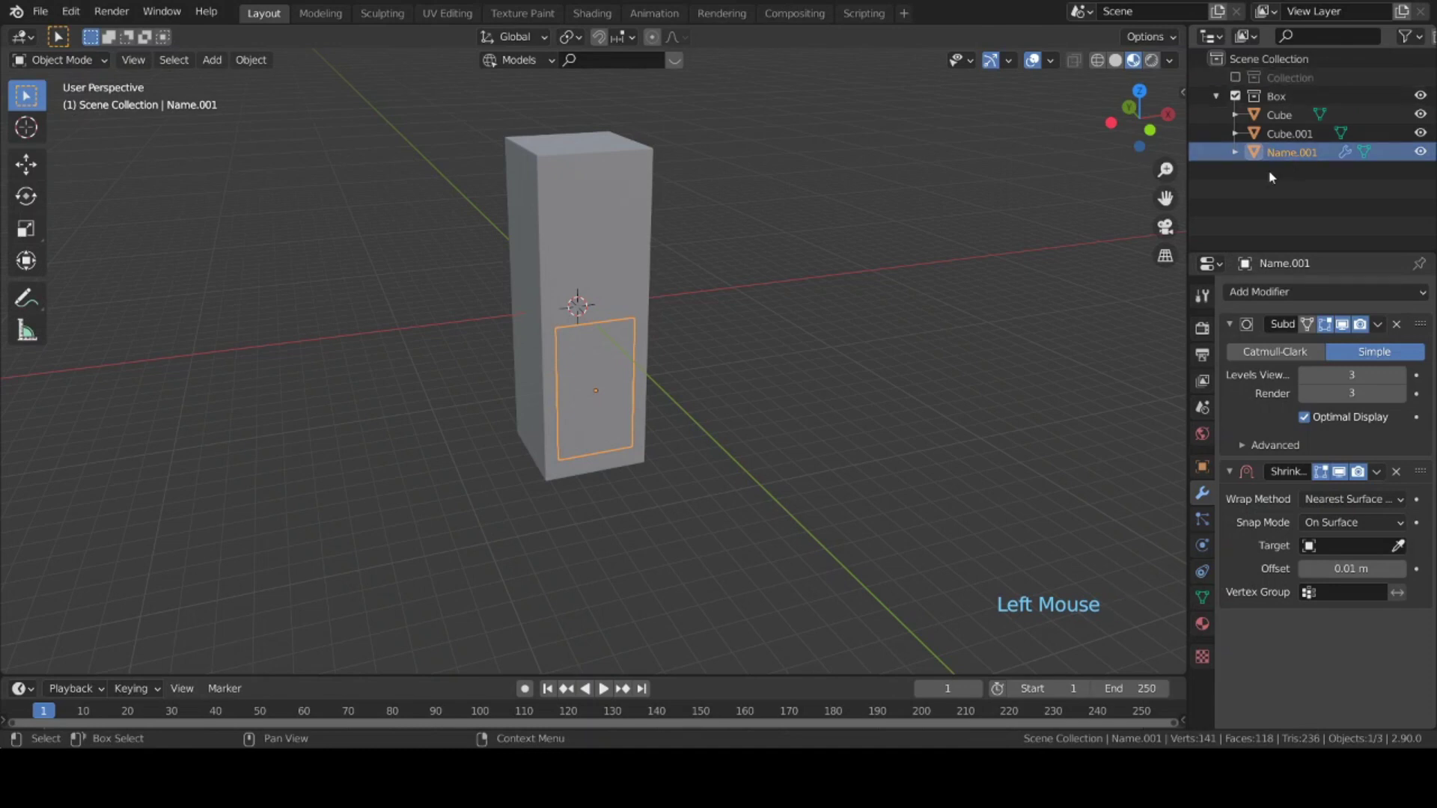
- Move the duplicated Name label along the Y axis until it sits just in front of the box
key(KP_7)
key(g)
key(y)
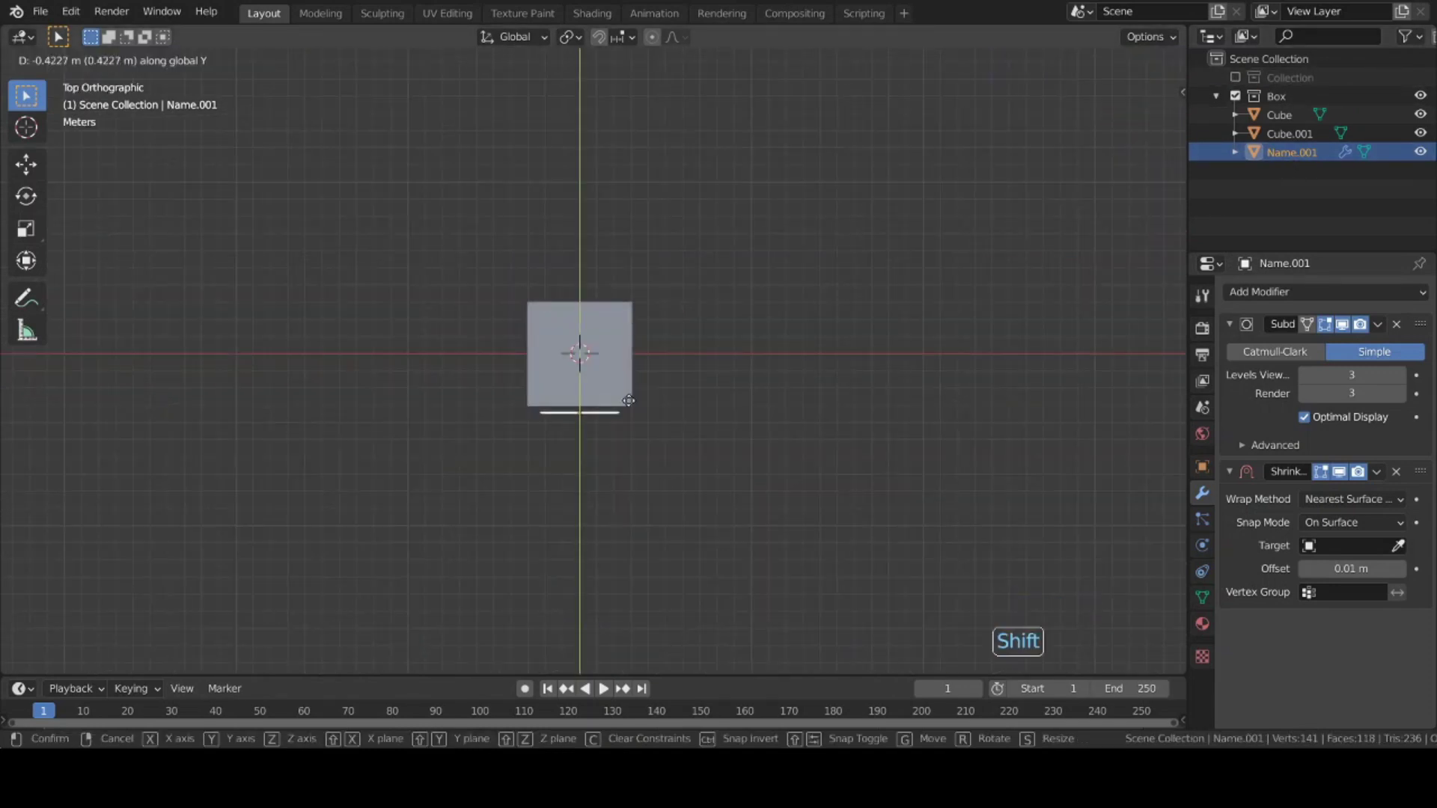
click(623, 432)
- Scale up the label copy and raise it along Z so the ARTSYGAMEX logo spans the box's front height
key(KP_1)
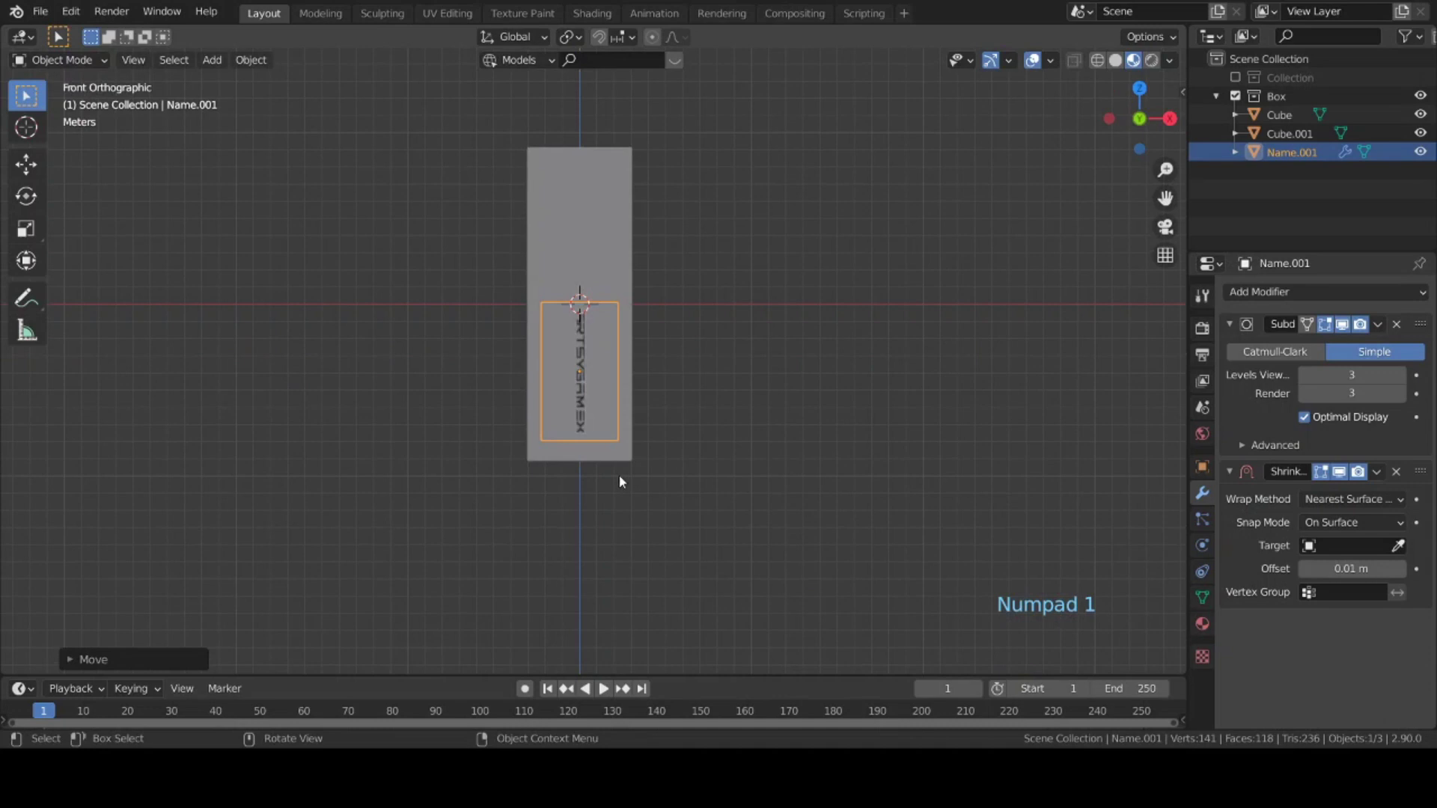
key(s)
click(712, 448)
key(g)
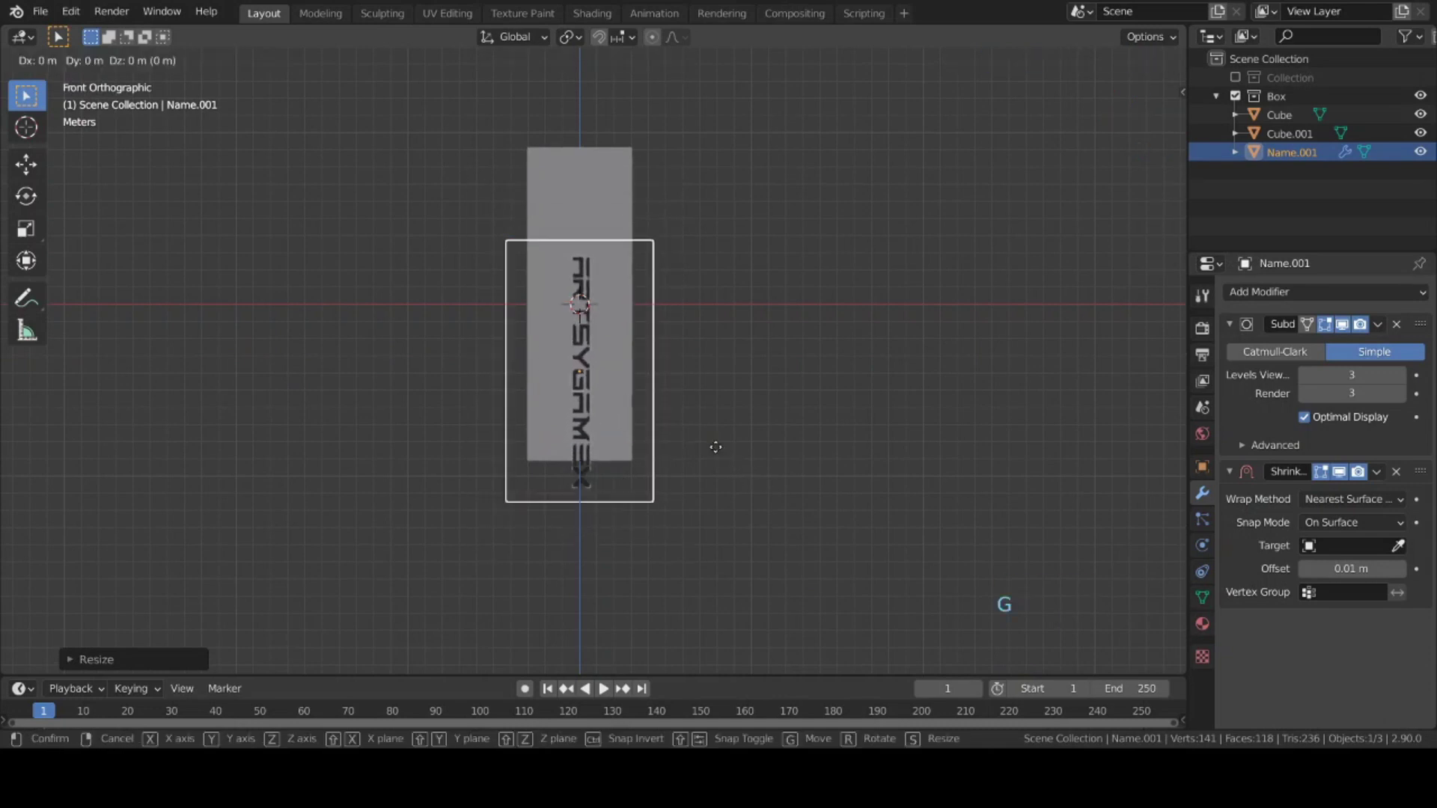
key(z)
click(711, 377)
key(s)
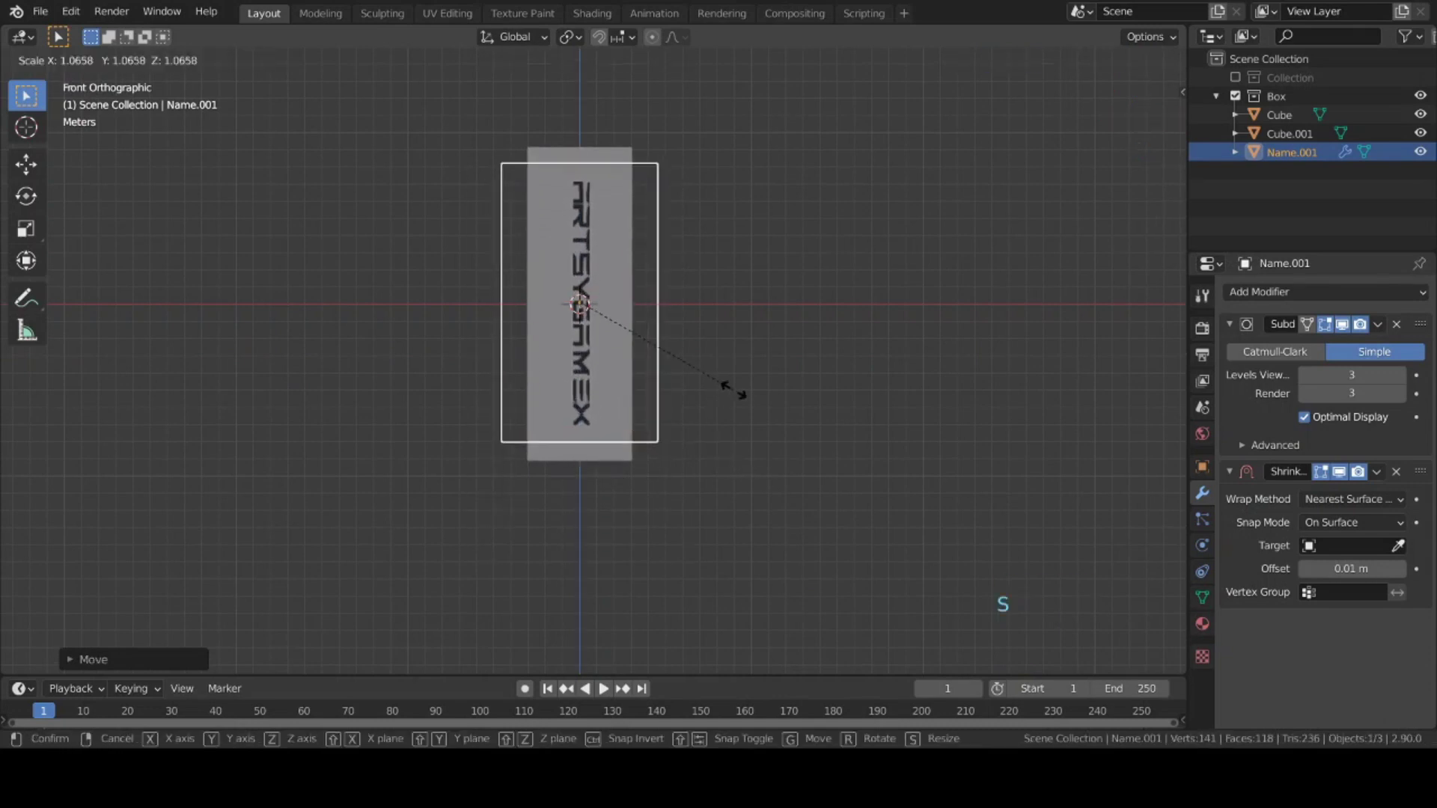
click(750, 410)
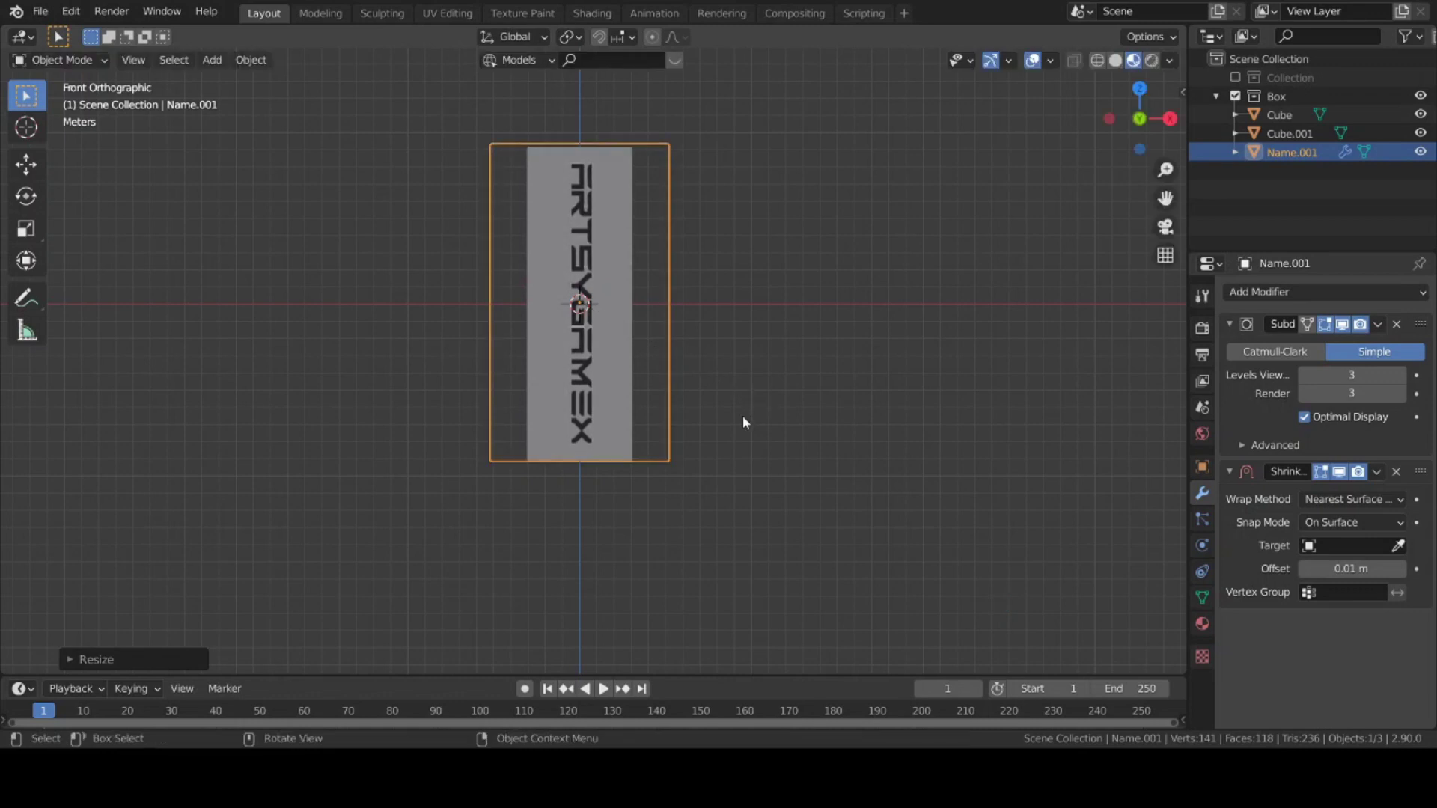
- Pick the box as the Shrinkwrap target of the enlarged label copy so the logo lies on its front
middle_drag(731, 417, 770, 468)
scroll(770, 468, up, 2)
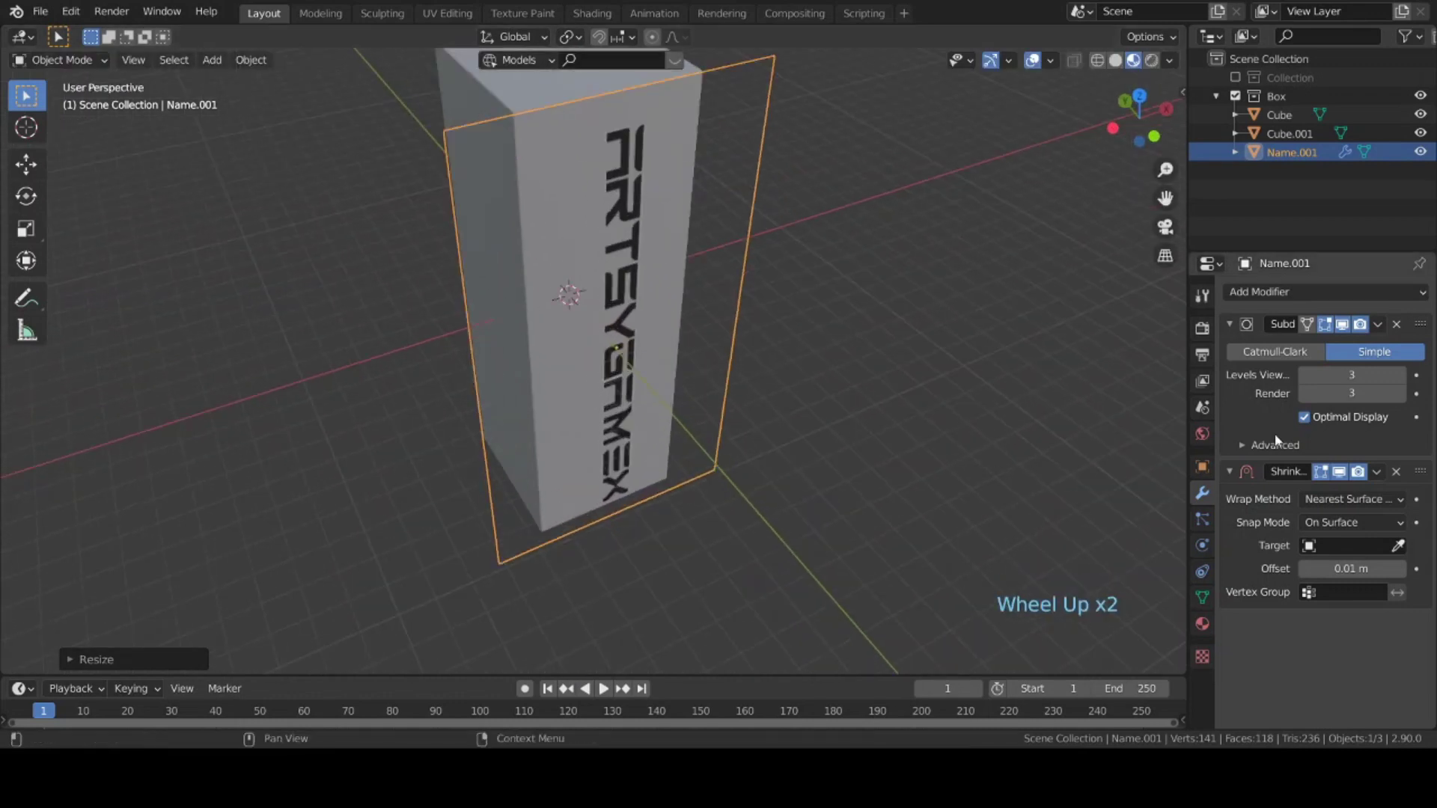
click(1397, 546)
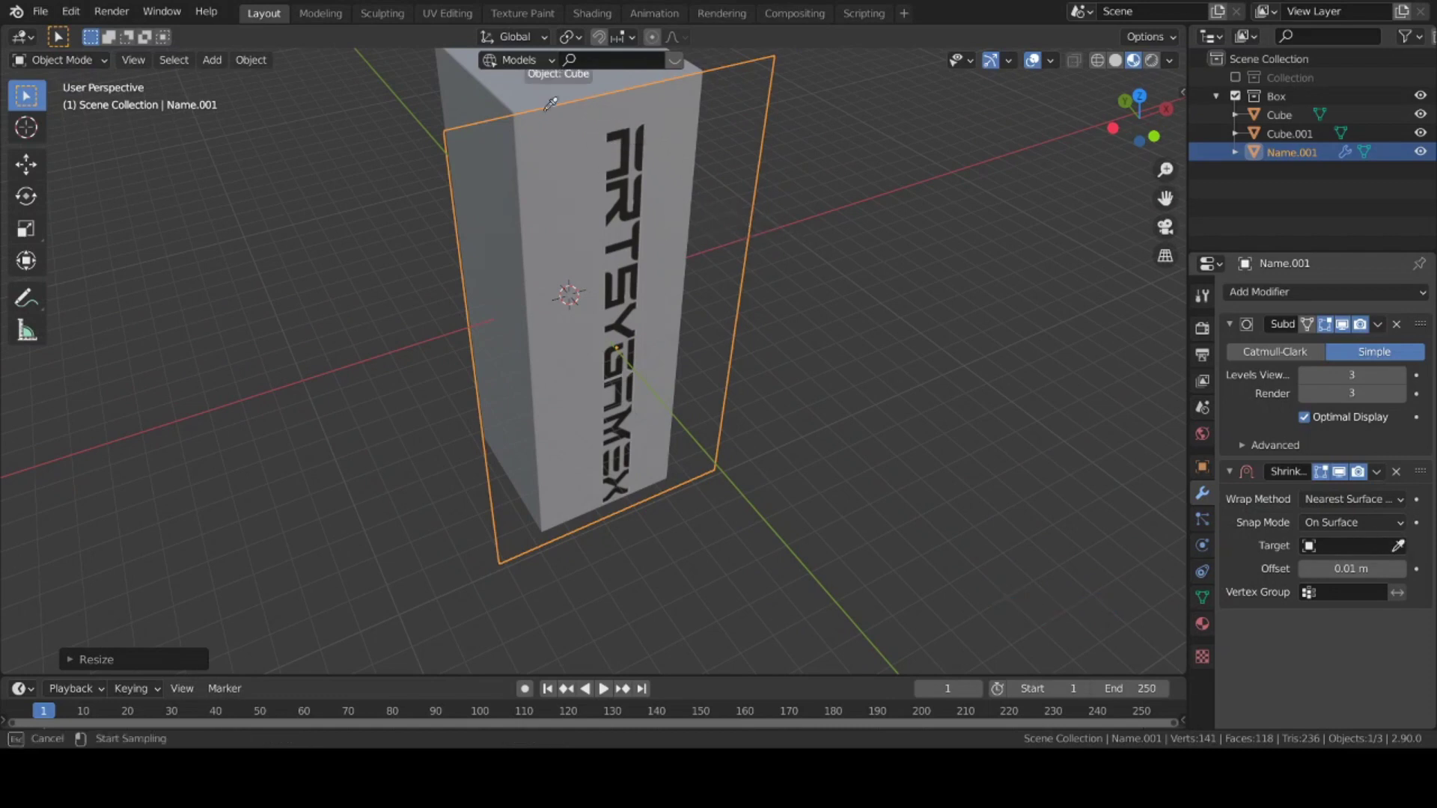
click(528, 116)
middle_drag(501, 269, 600, 456)
scroll(600, 456, up, 2)
click(1397, 546)
click(609, 374)
scroll(610, 404, down, 2)
scroll(610, 404, down, 2)
middle_drag(610, 405, 626, 345)
scroll(620, 434, up, 3)
scroll(675, 443, down, 4)
- Add a second material slot to the box body Cube with a new material named Box_Mat2
click(580, 267)
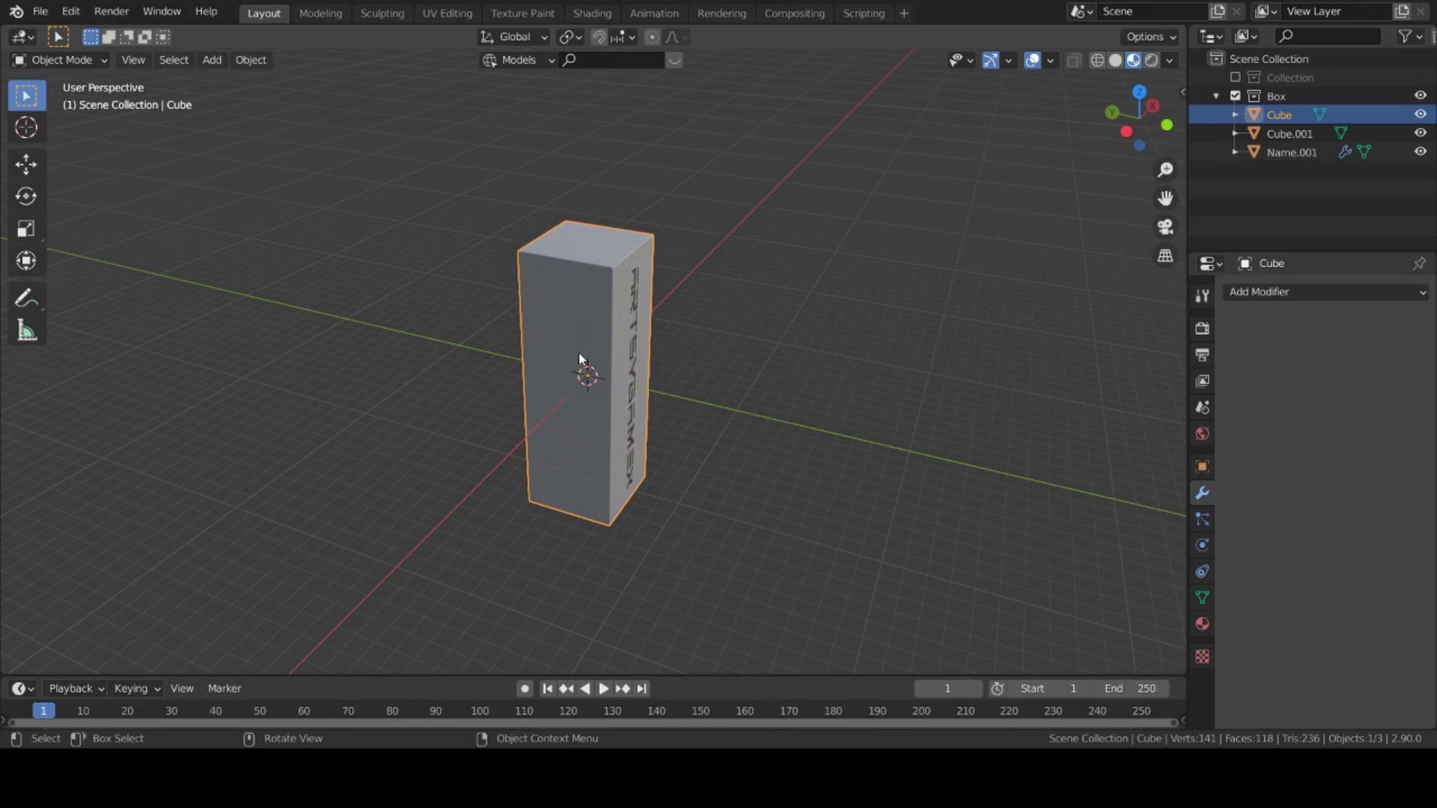
click(1203, 625)
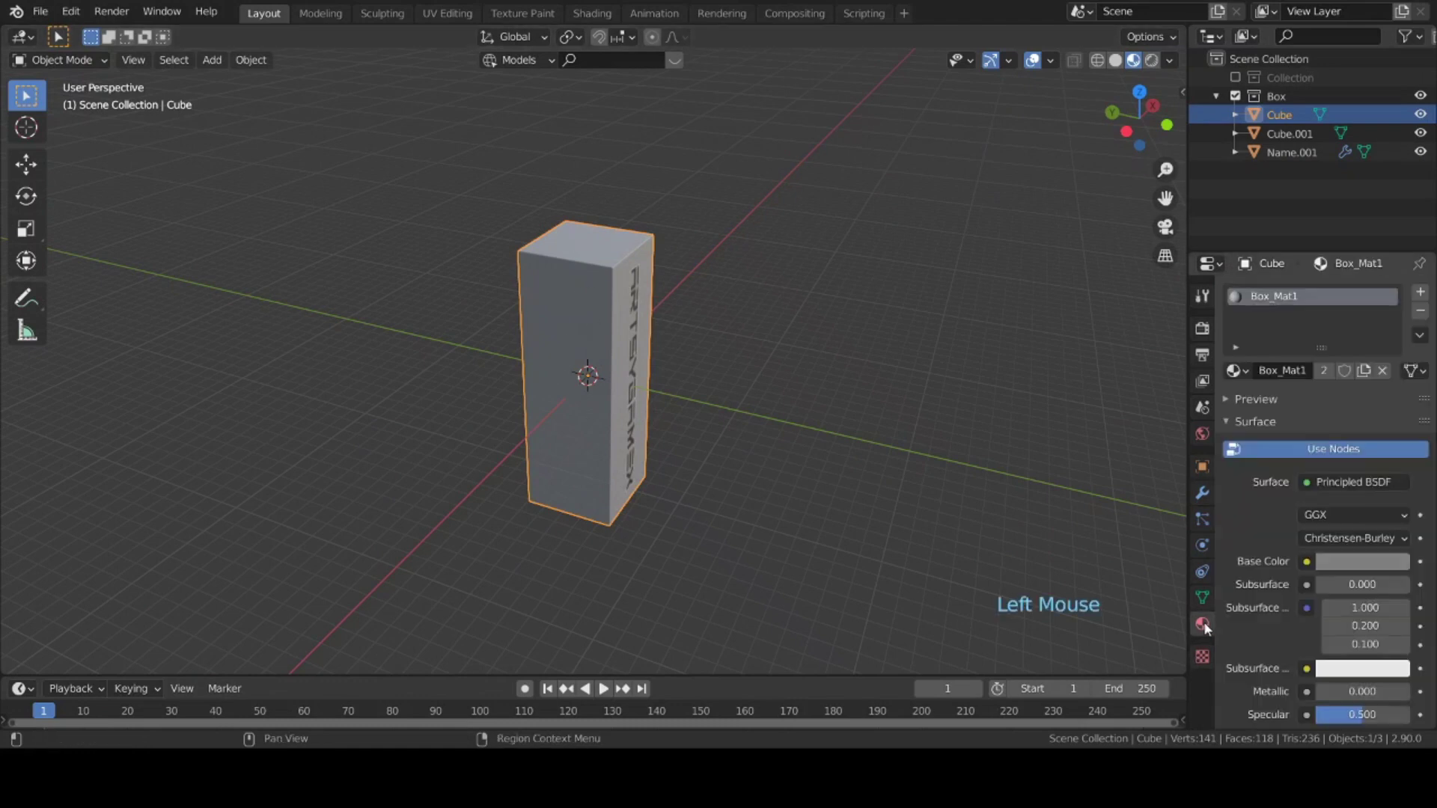
click(1420, 293)
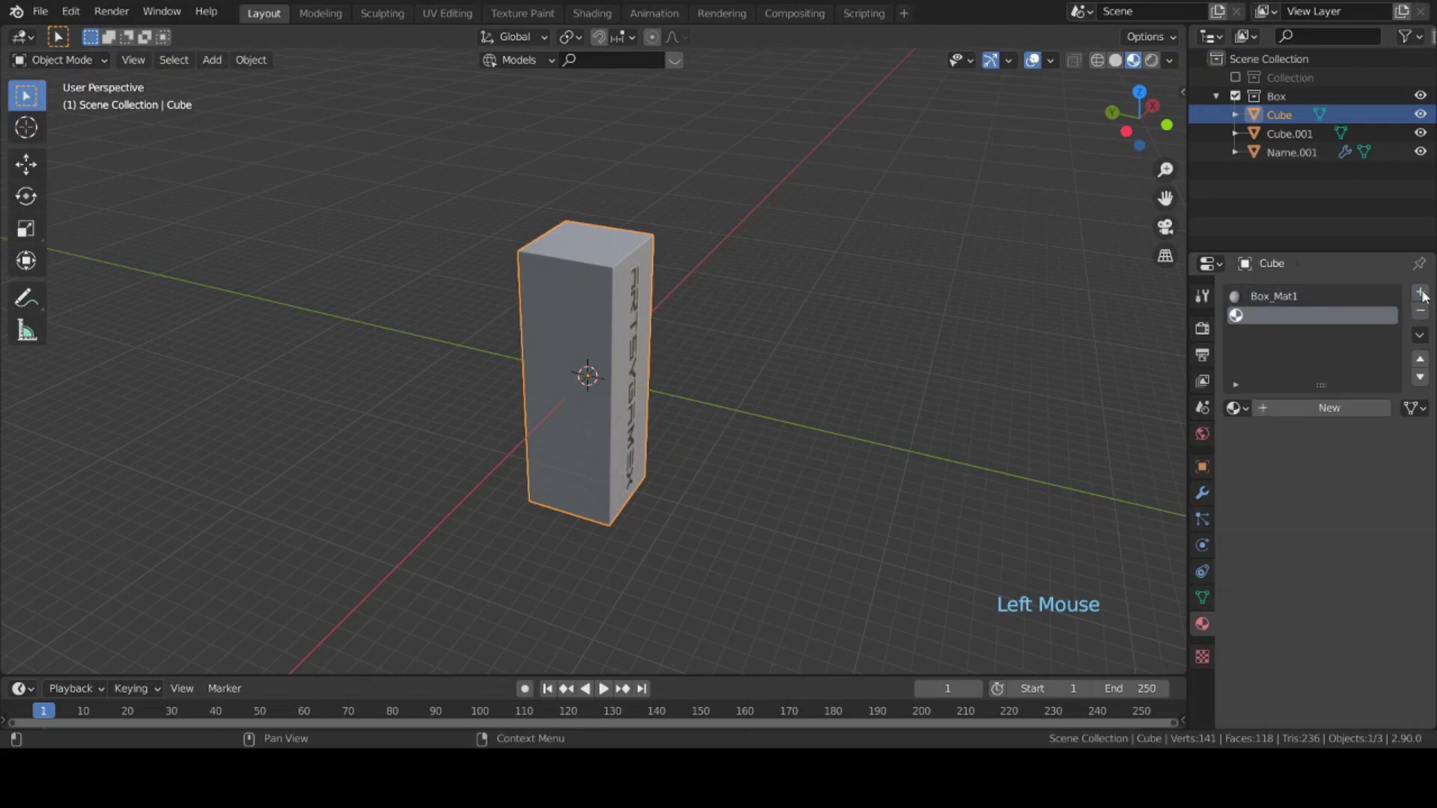
click(1310, 410)
click(1300, 315)
double_click(1302, 315)
text(Box_Mat)
key(Return)
text(2)
key(Return)
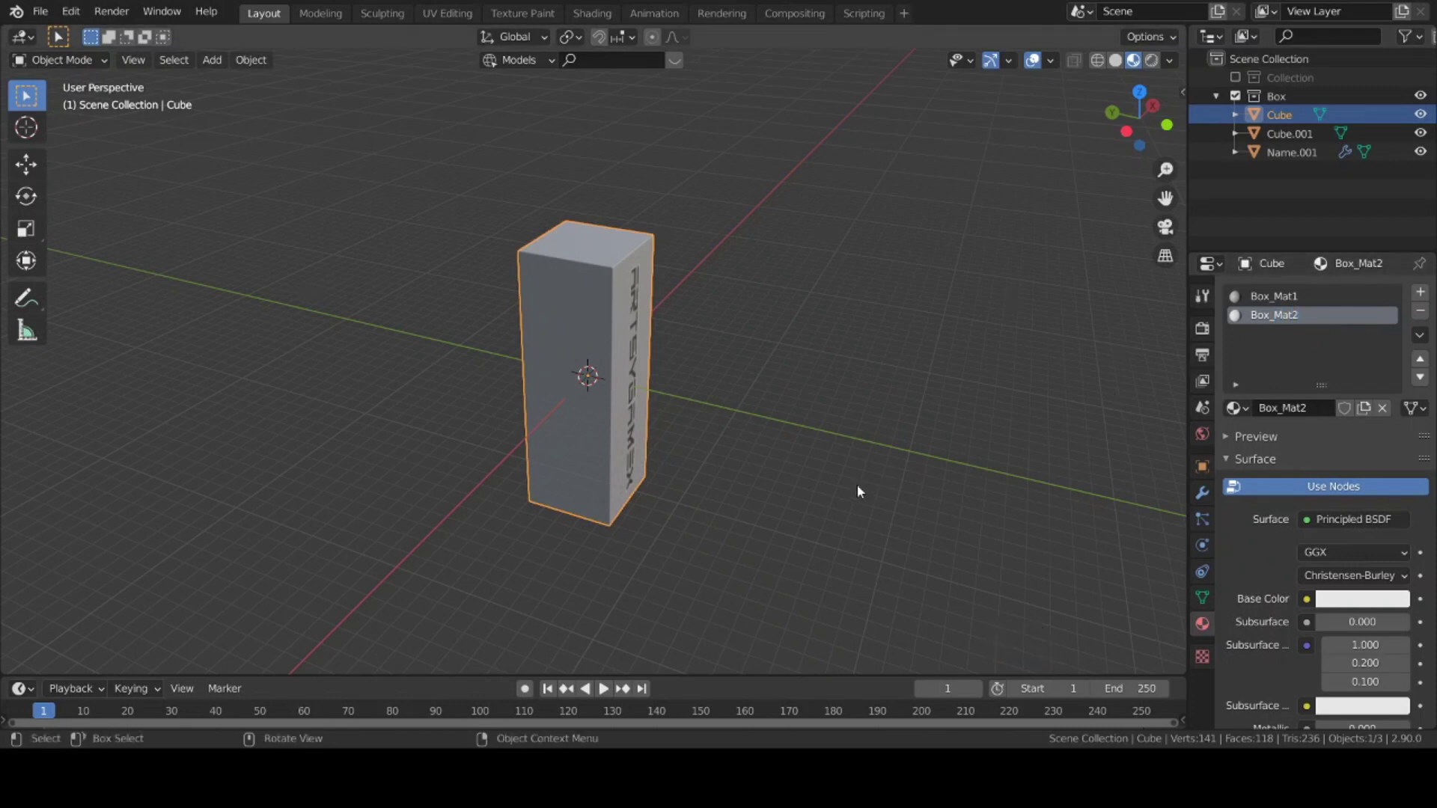
- Give Box_Mat2 a light grey base color of value 0.824, metallic 0.5 and roughness 0.3
scroll(1362, 569, down, 1)
click(1362, 569)
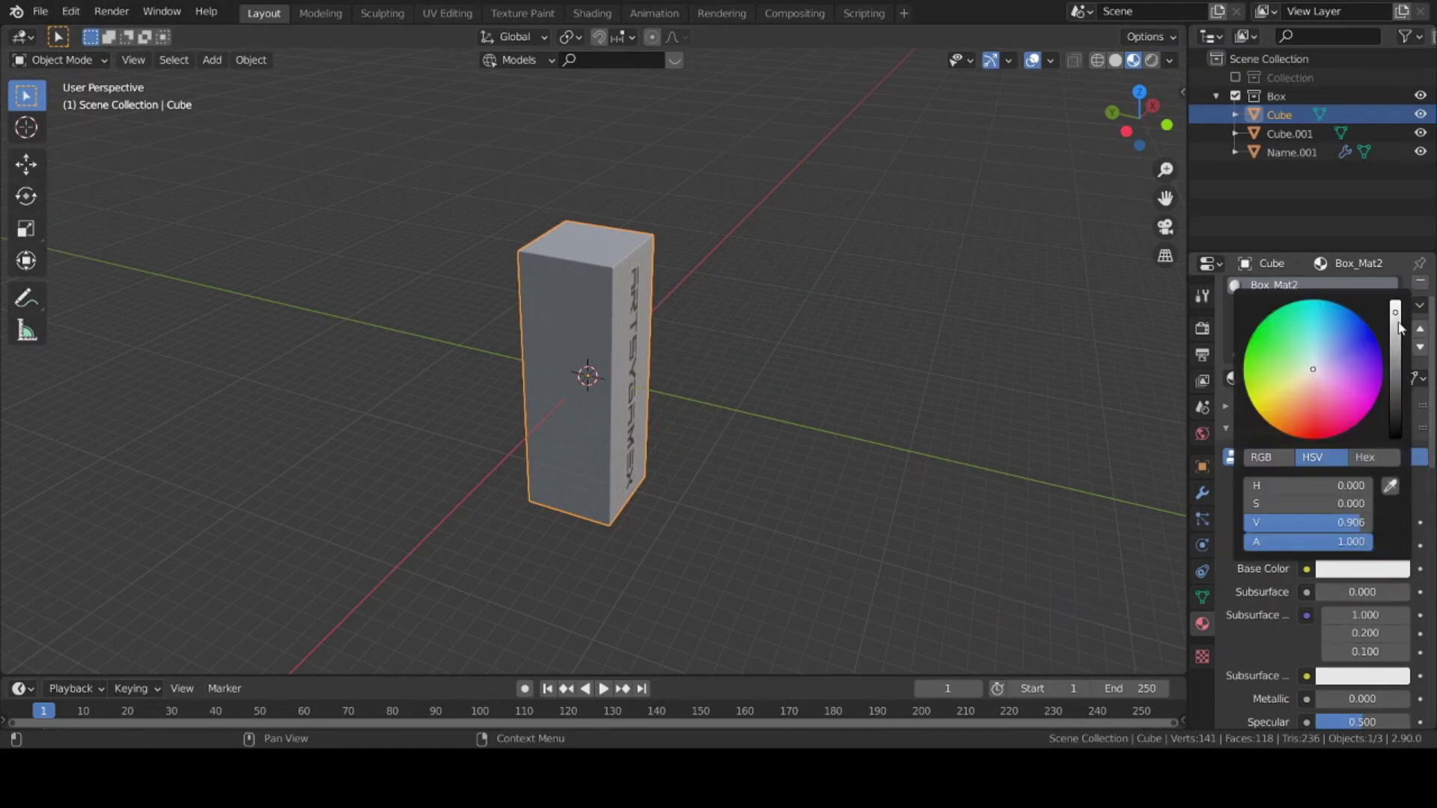
drag(1395, 336, 1394, 324)
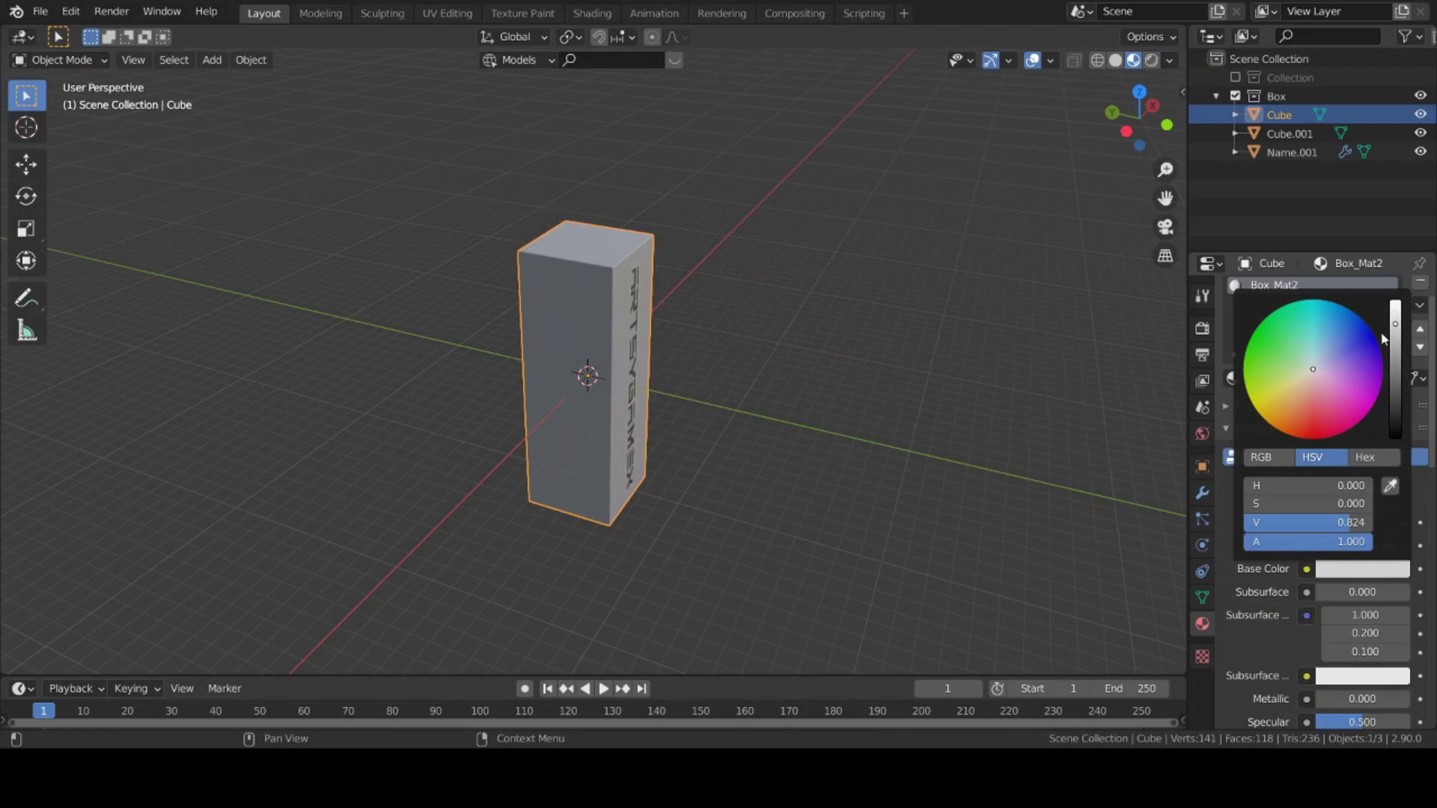
scroll(1347, 651, down, 3)
click(1359, 610)
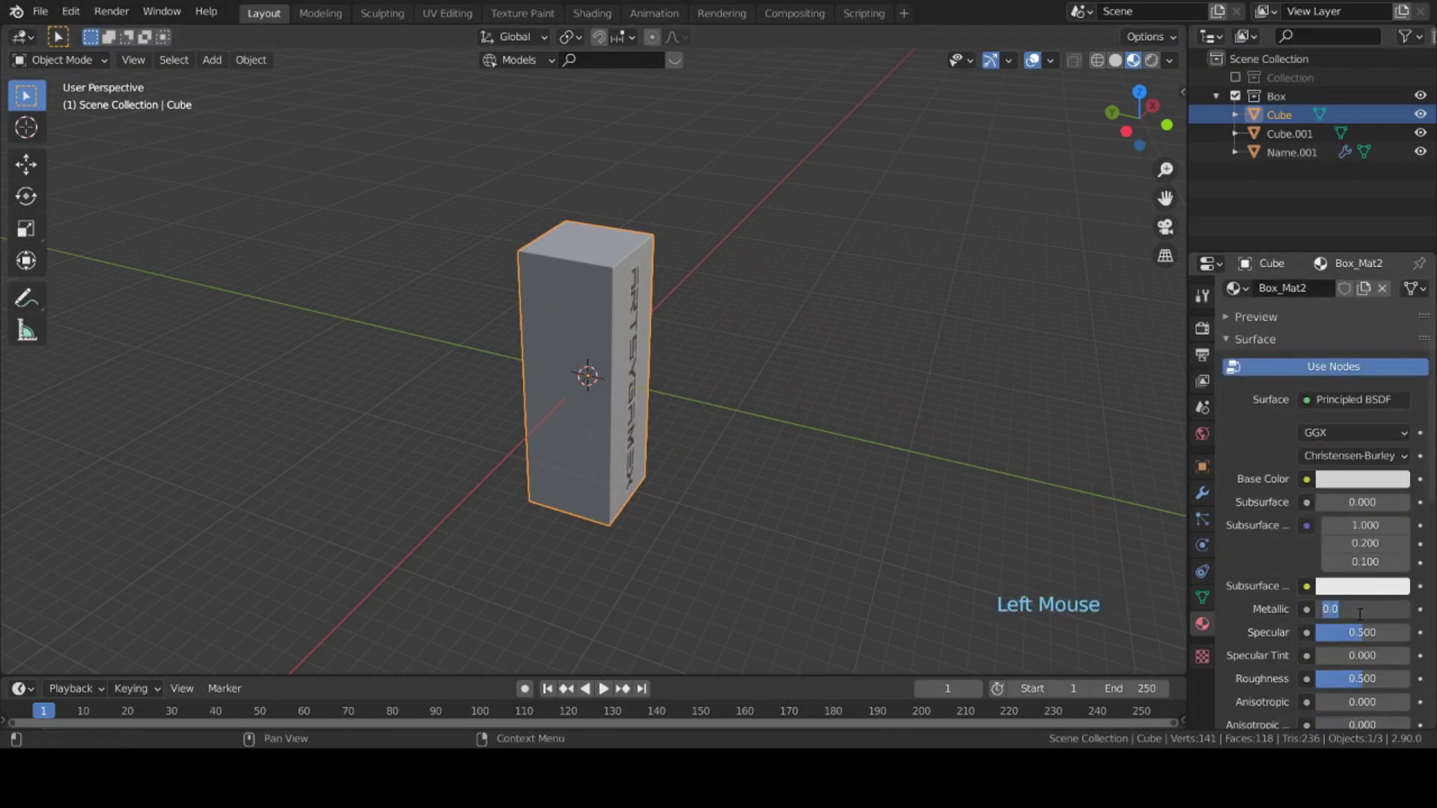
text(0.)
key(Return)
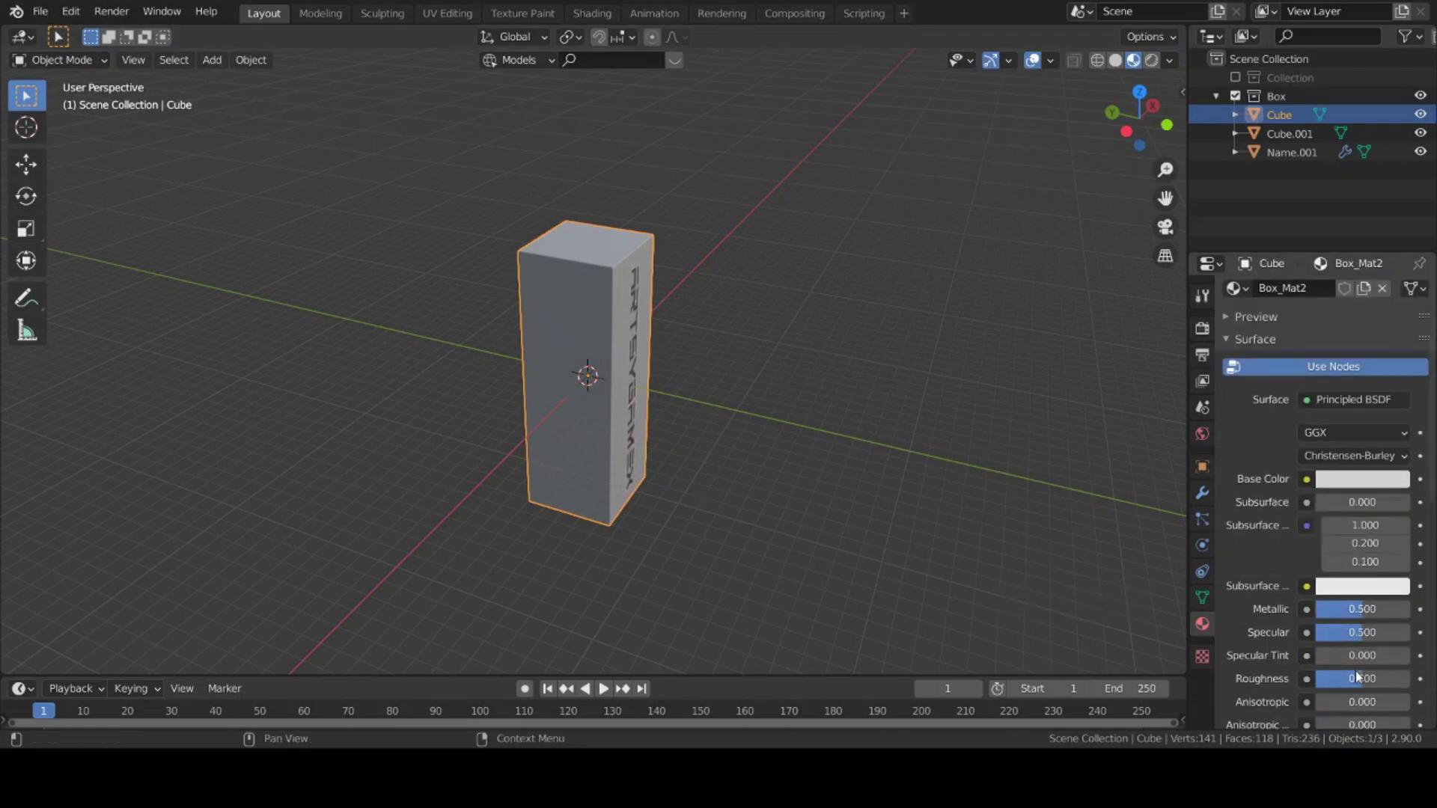
click(1348, 678)
text(0)
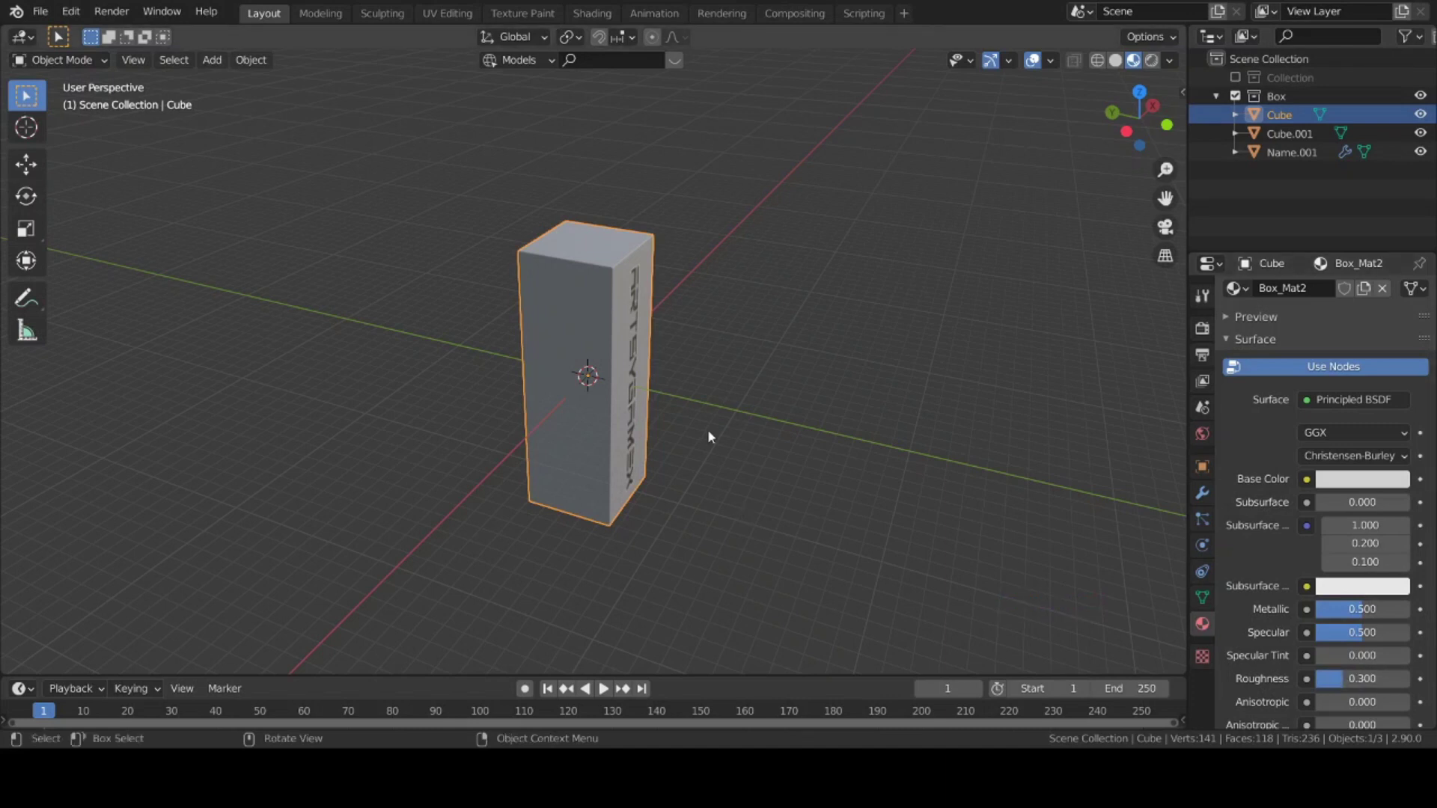
- Add a centred vertical loop cut around the box body and bevel it into a band with a width of about 0.7 m
shift+middle_drag(702, 419, 577, 379)
scroll(575, 391, up, 2)
click(555, 294)
key(Tab)
middle_drag(560, 300, 577, 302)
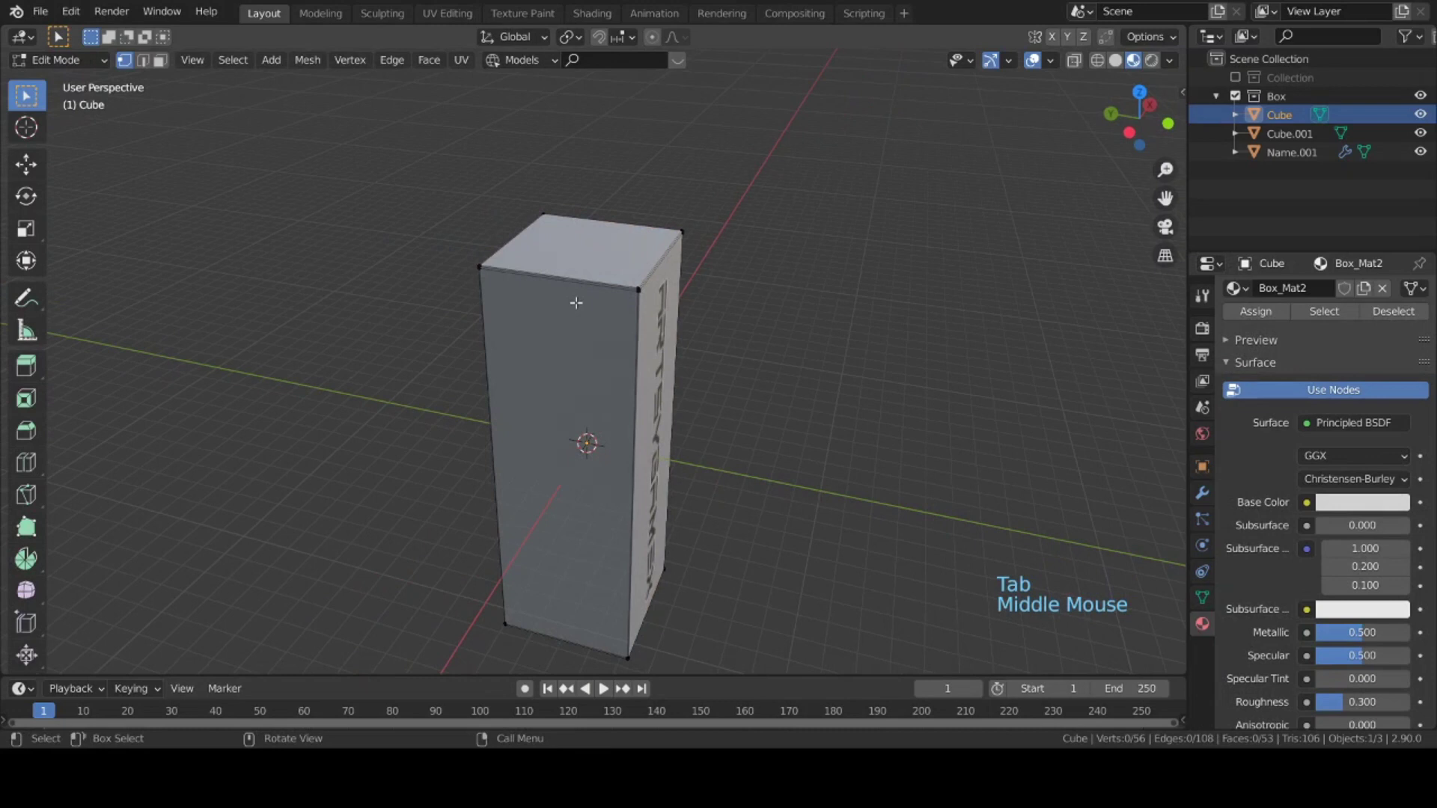
key(ctrl+z)
key(ctrl+r)
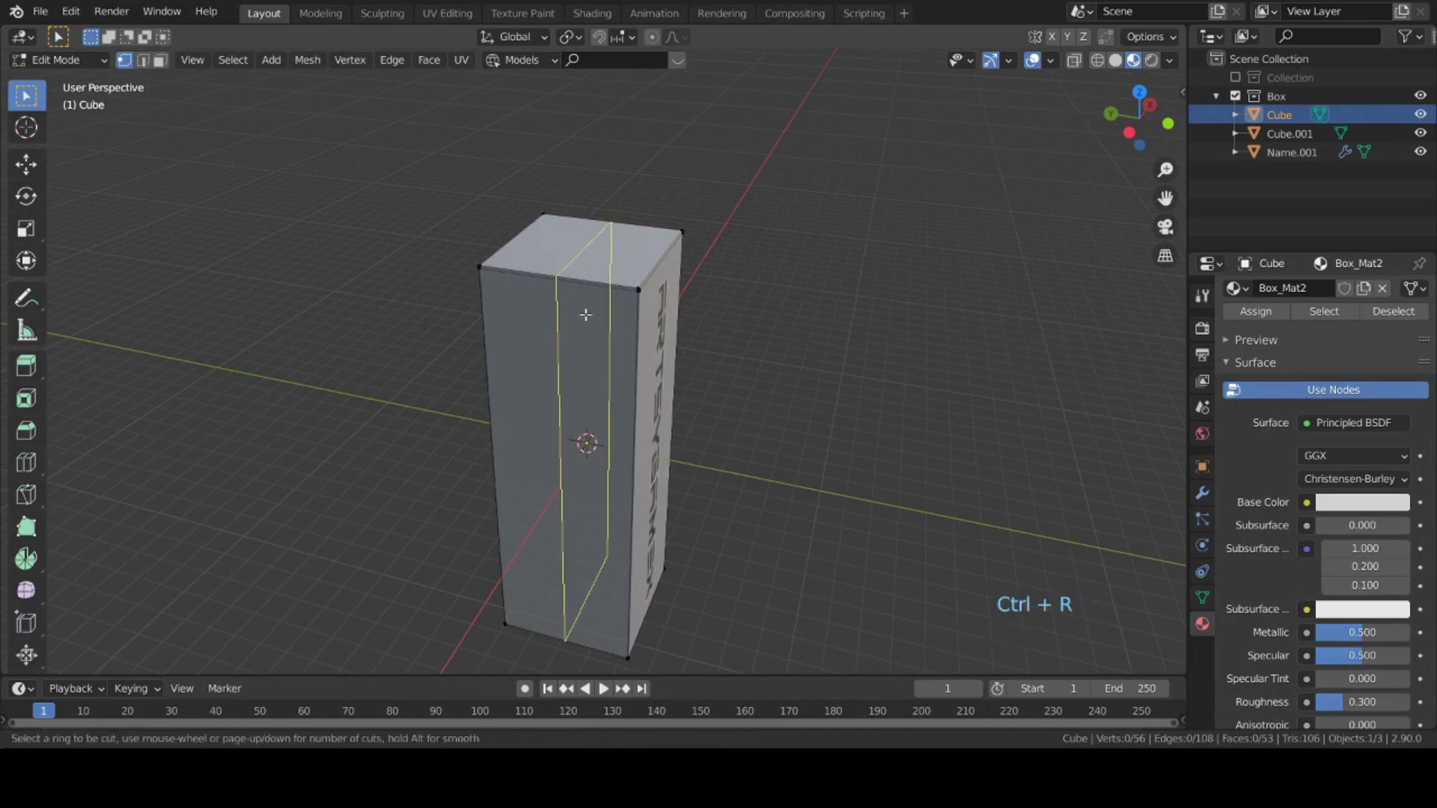
click(586, 315)
right_click(586, 314)
key(ctrl+b)
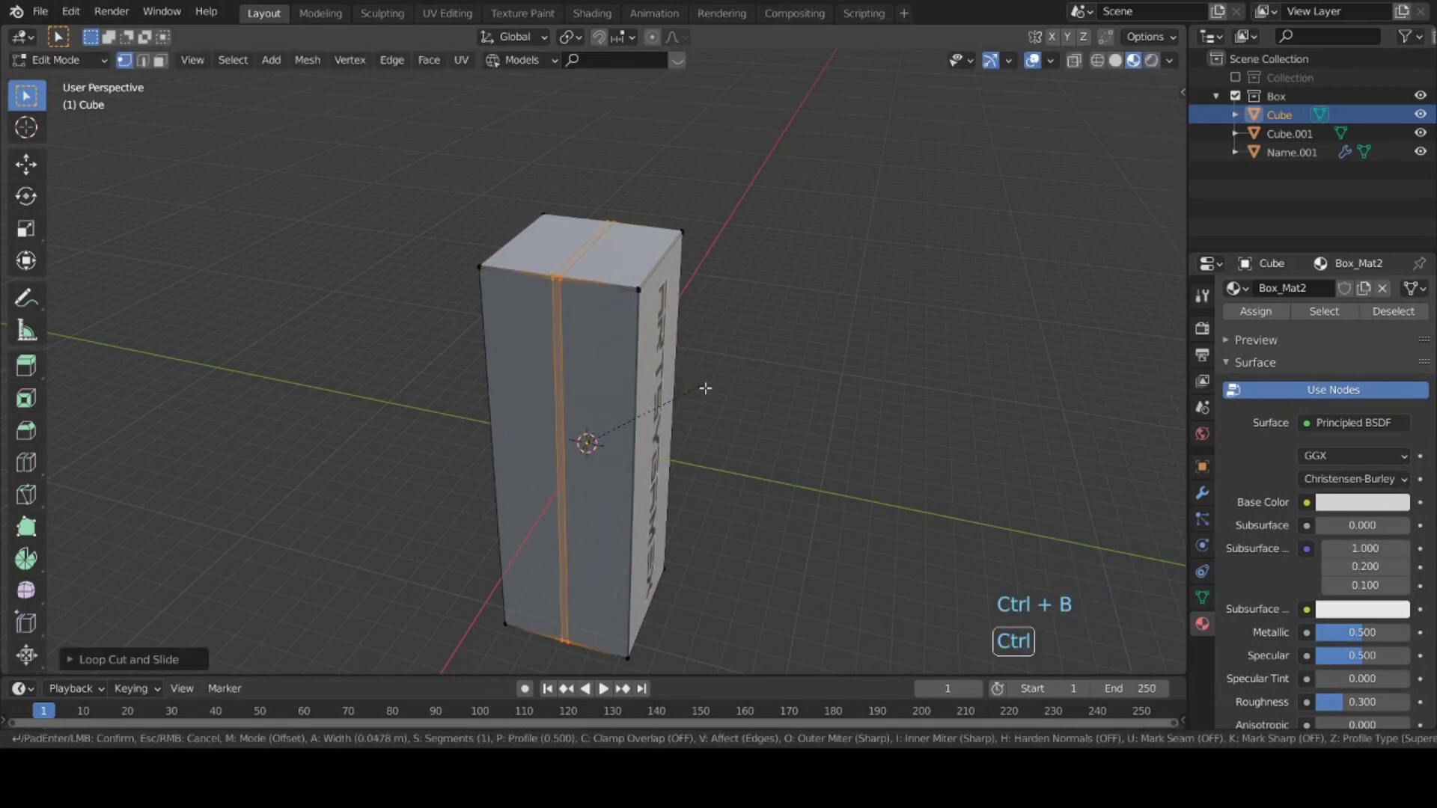
key(shift)
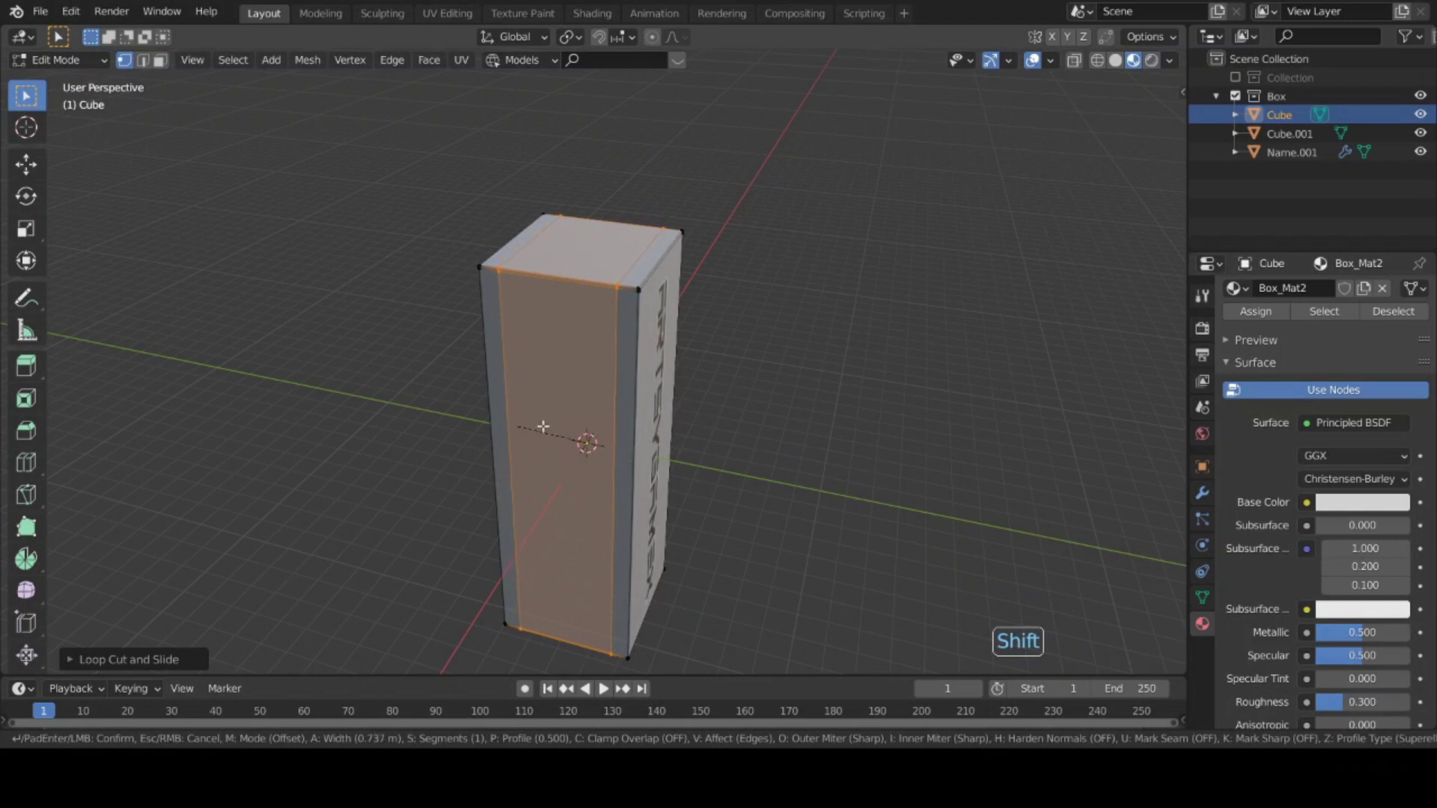
click(642, 455)
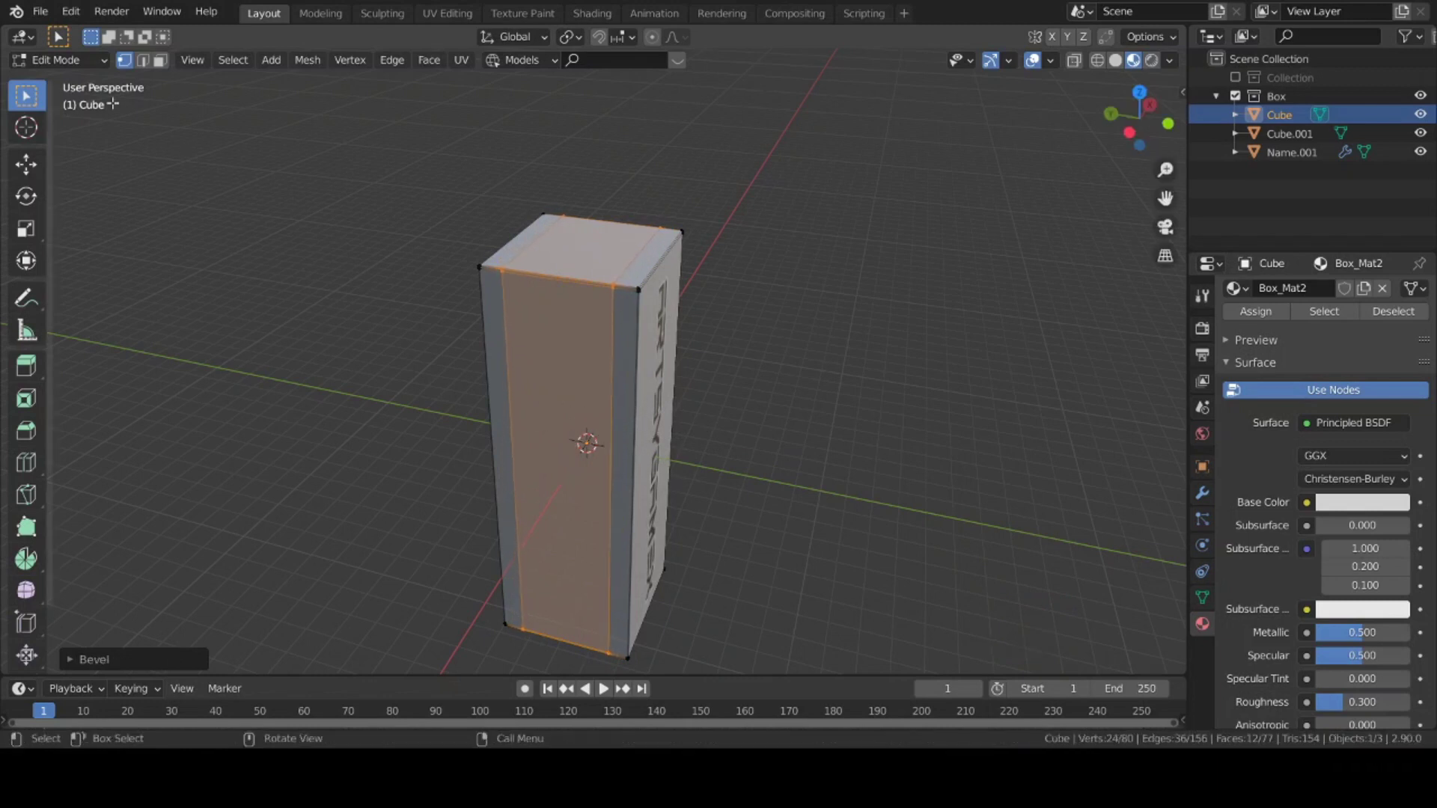
- Select the two vertical edge loops bounding the band and bevel them into narrow strips near the box's side edges
click(143, 61)
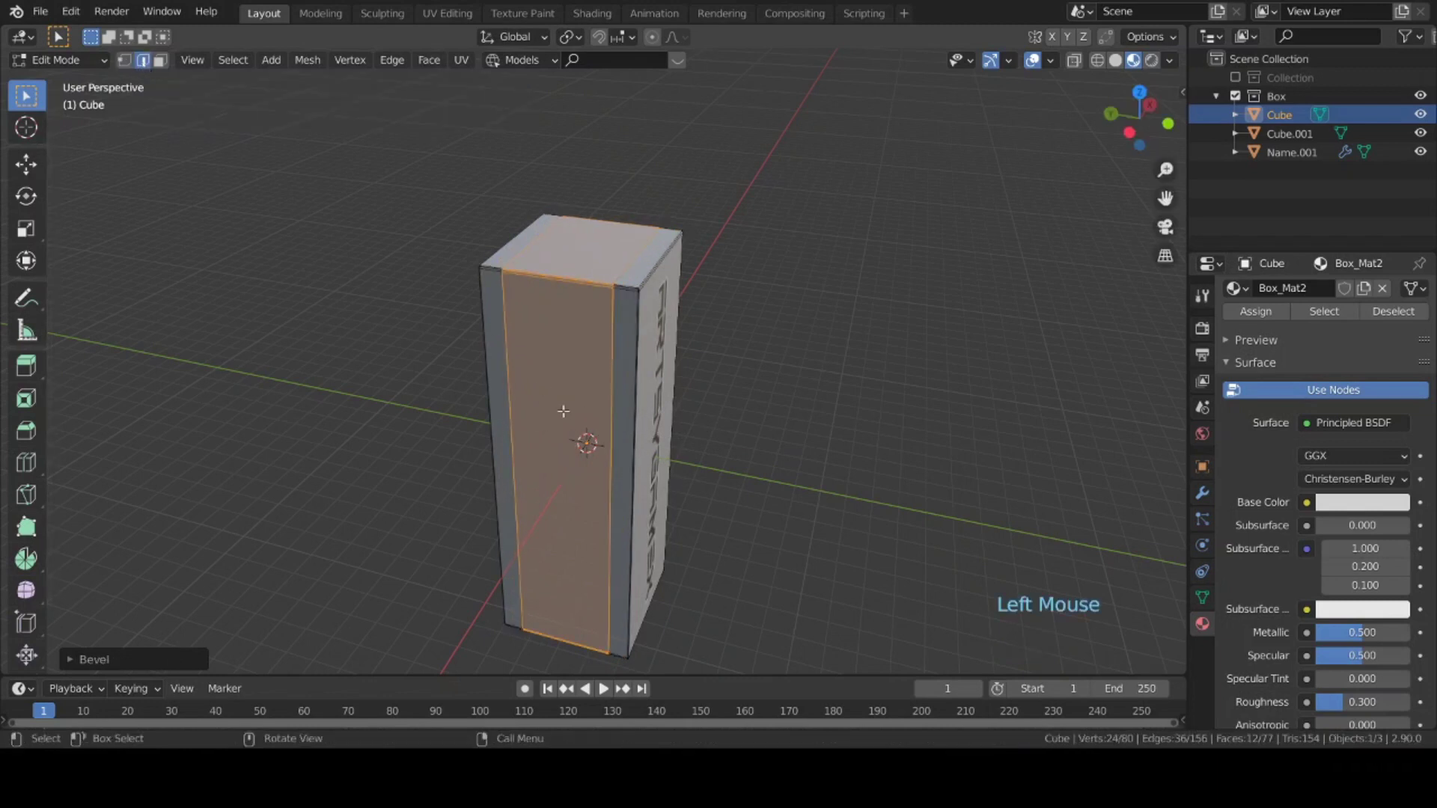
alt+click(503, 328)
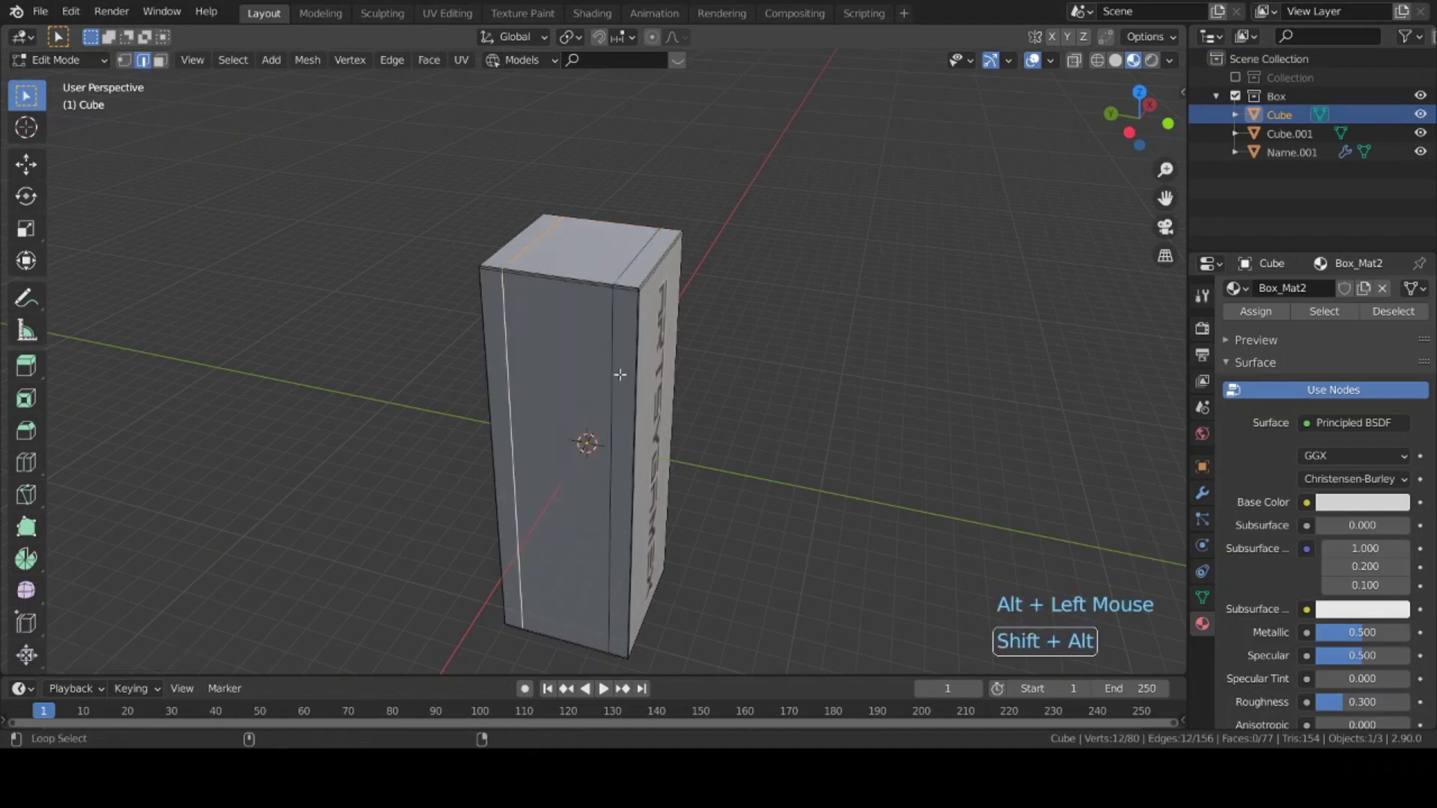
alt+shift+click(611, 349)
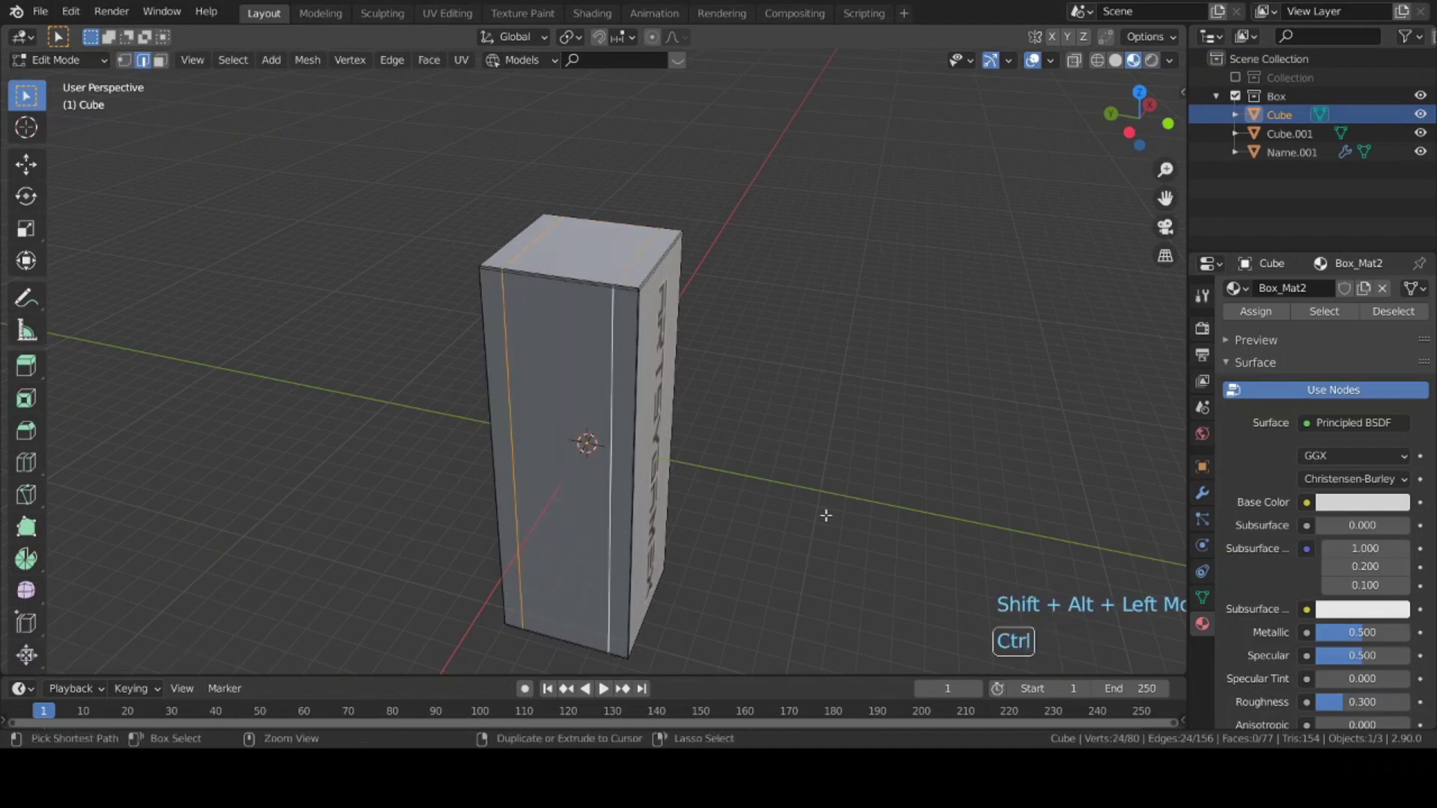
key(ctrl+b)
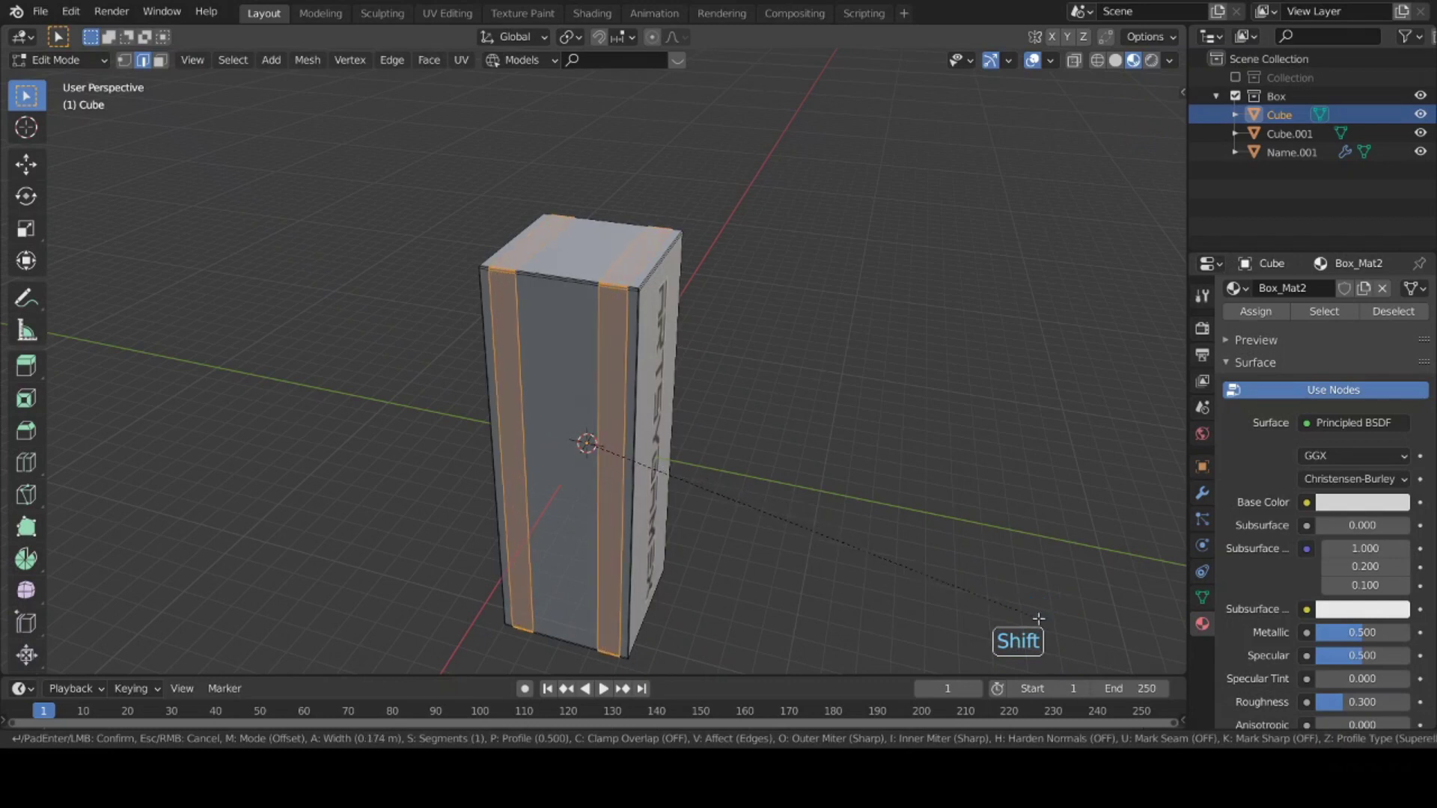
click(993, 599)
- Assign Box_Mat2 to the two selected strips and return to Object Mode
scroll(1284, 332, up, 6)
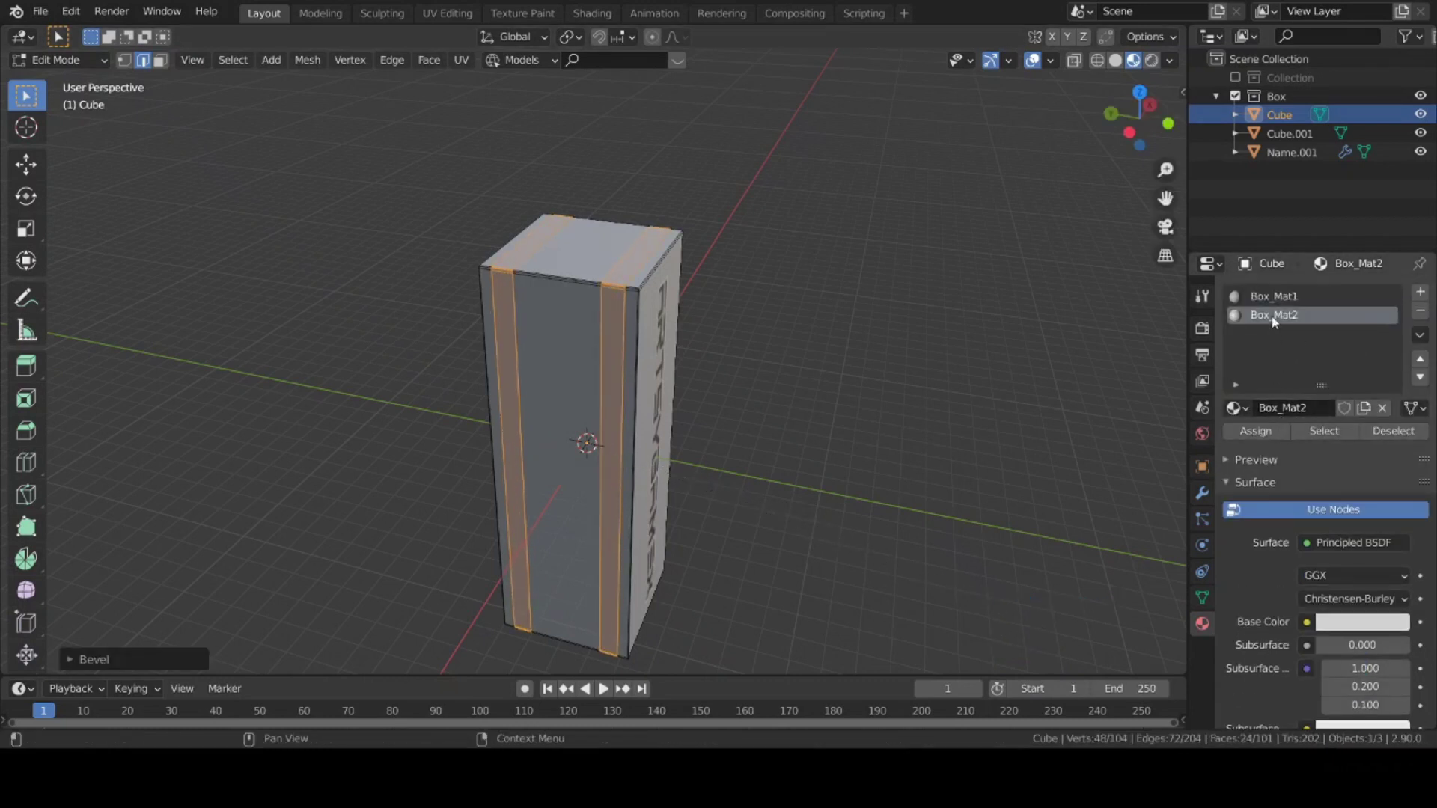
click(1272, 317)
click(1269, 432)
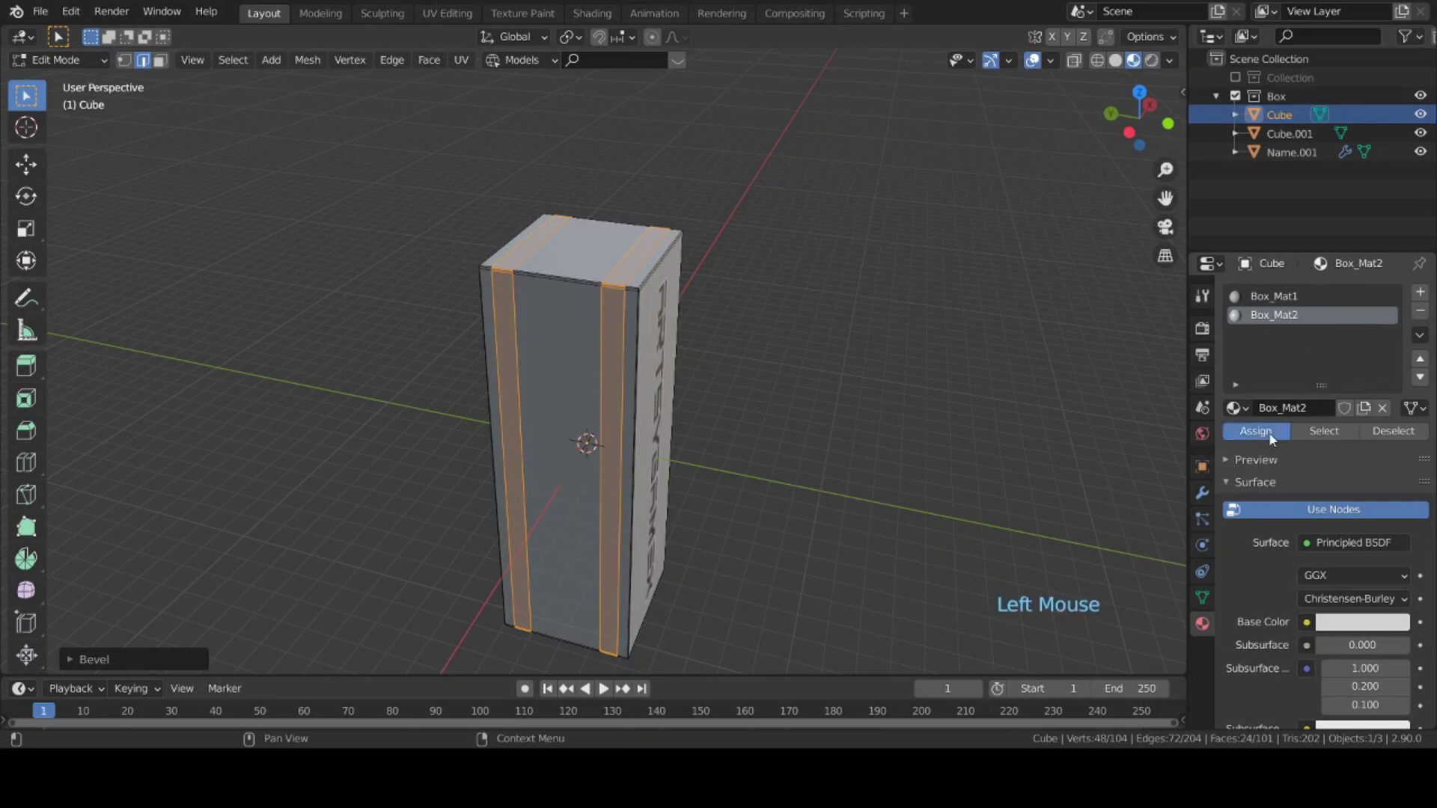
key(Tab)
scroll(709, 418, down, 2)
middle_drag(709, 417, 661, 413)
middle_drag(584, 469, 568, 509)
- Collapse the Box collection, exclude it from the view layer, and enable the bottle's Collection
click(1216, 96)
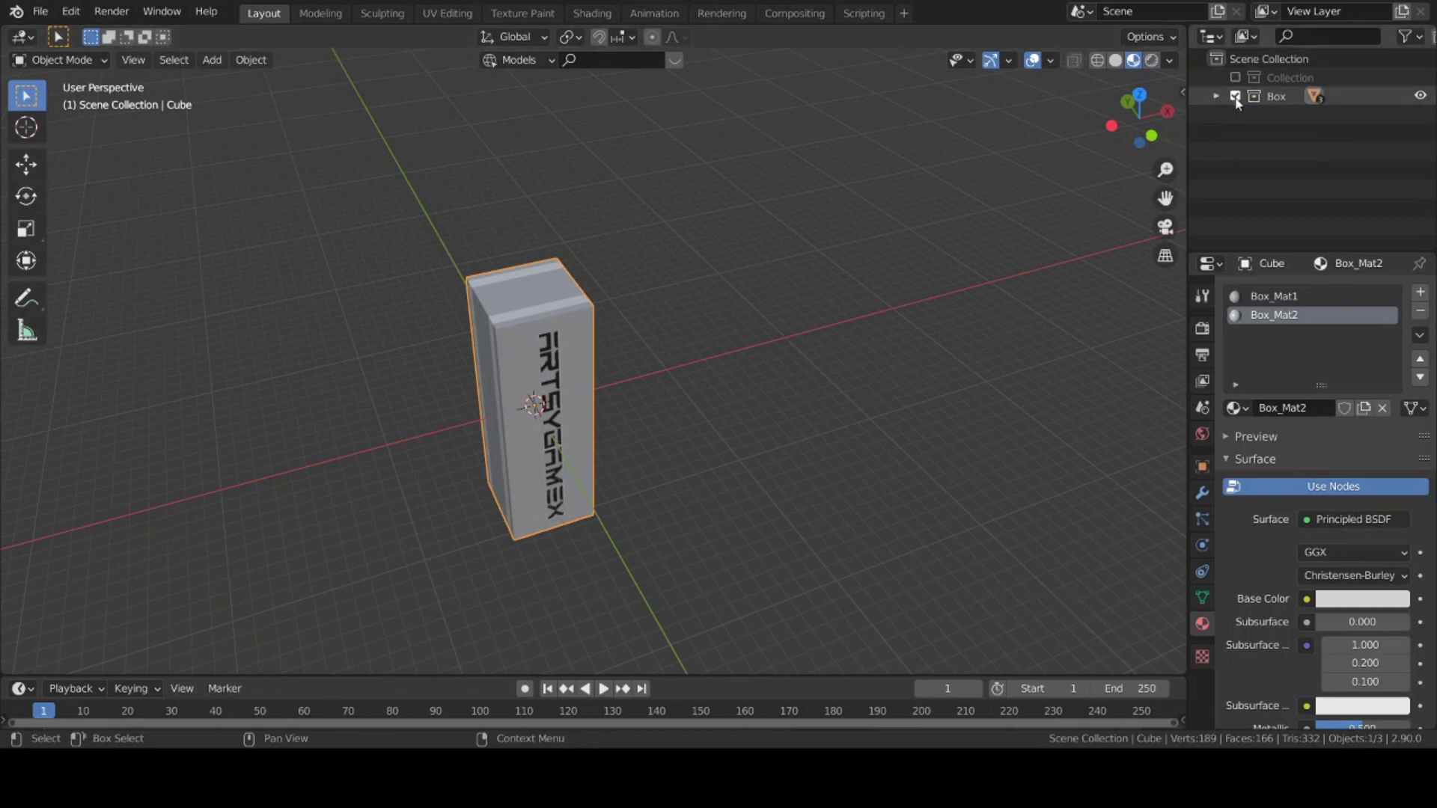
click(1235, 96)
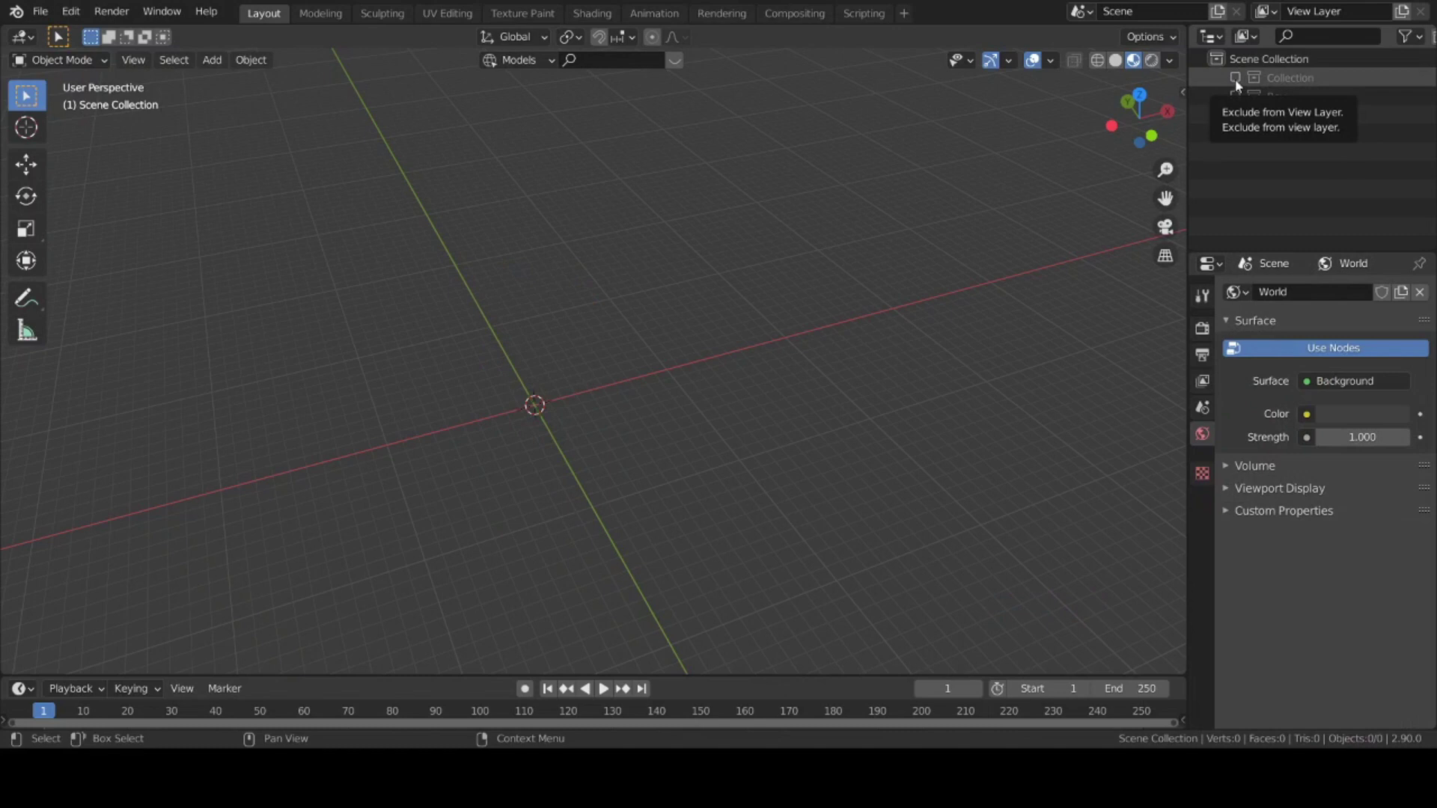
click(1235, 78)
click(1215, 78)
click(1216, 78)
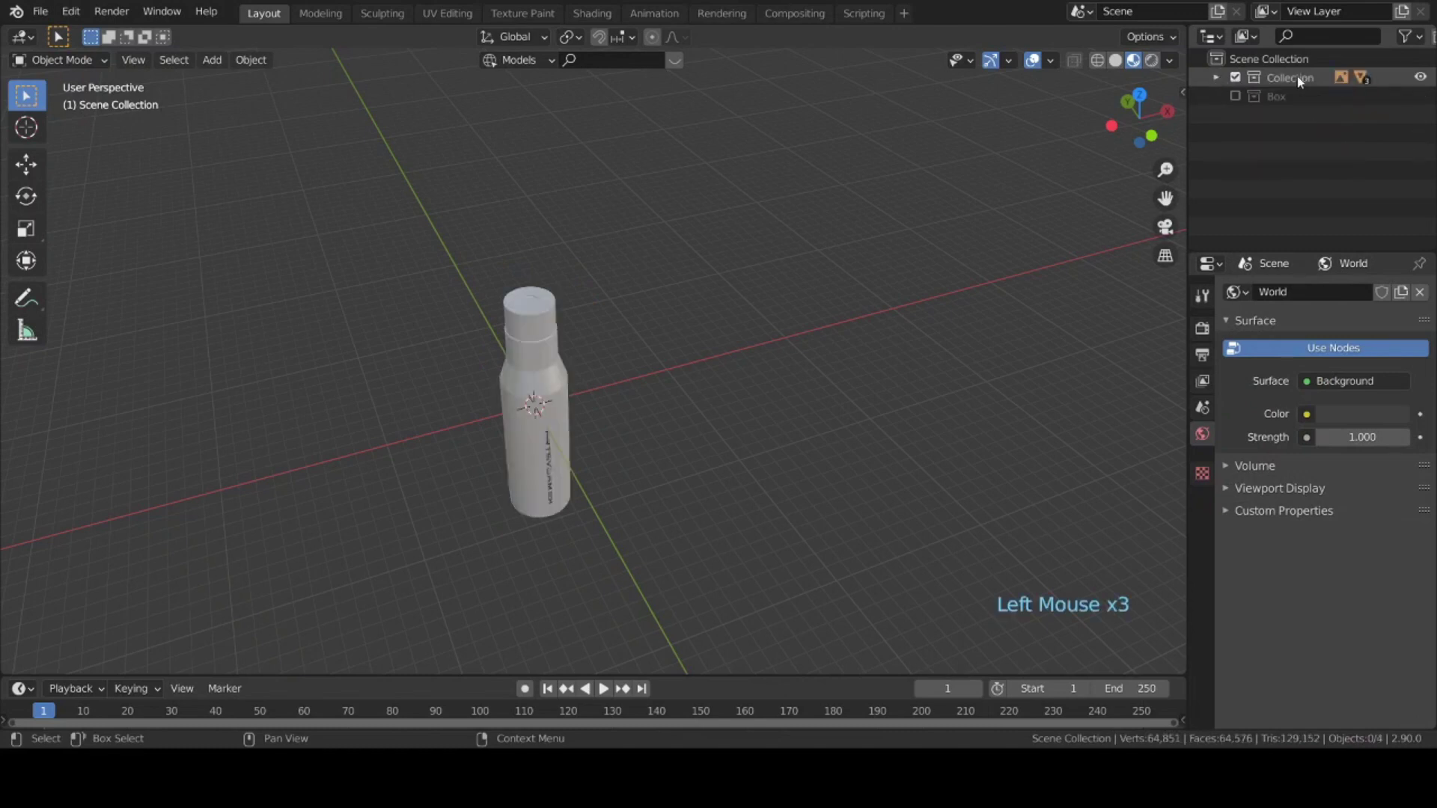
- Rename the bottle's Collection to Bottle
click(1296, 77)
double_click(1296, 77)
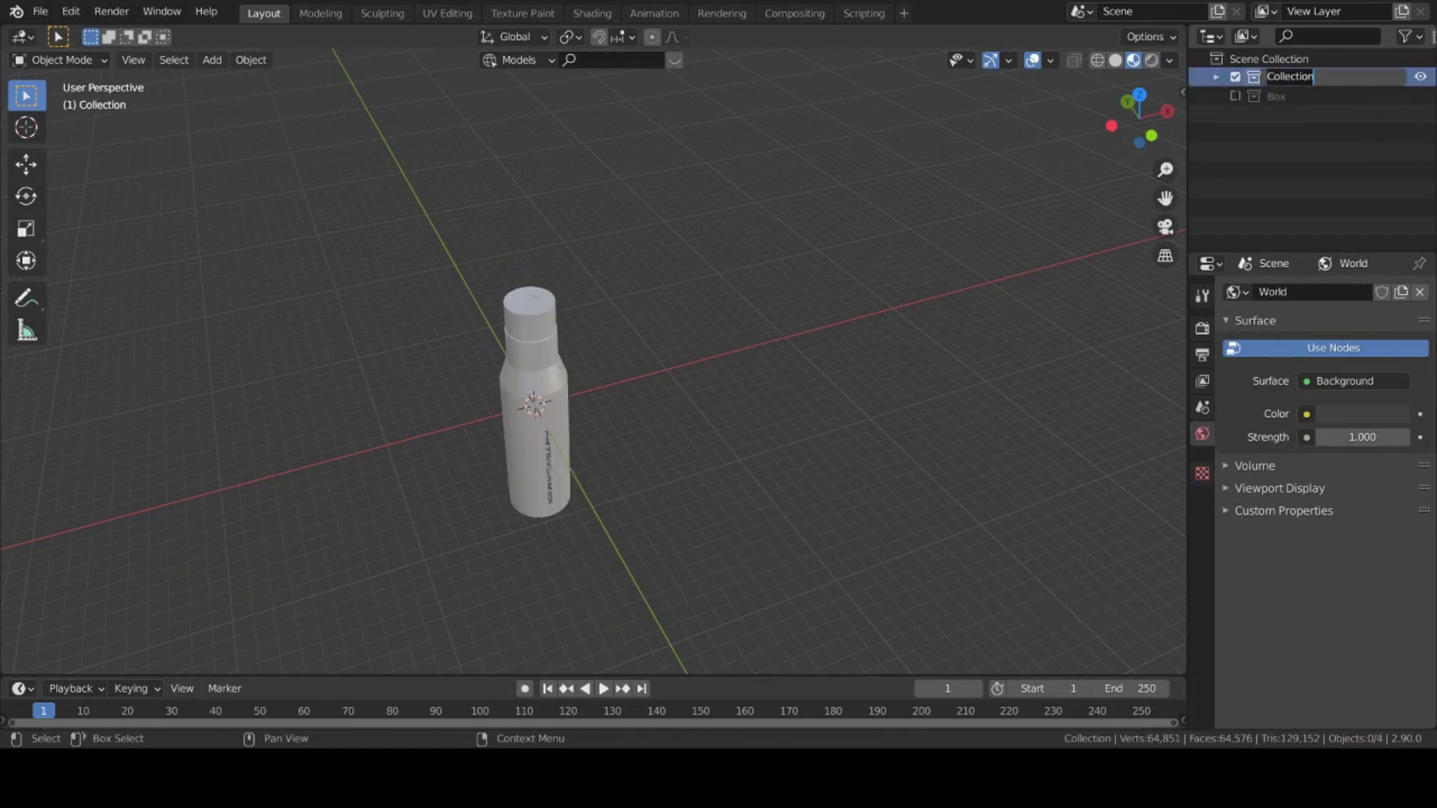
text(Bottle)
key(Return)
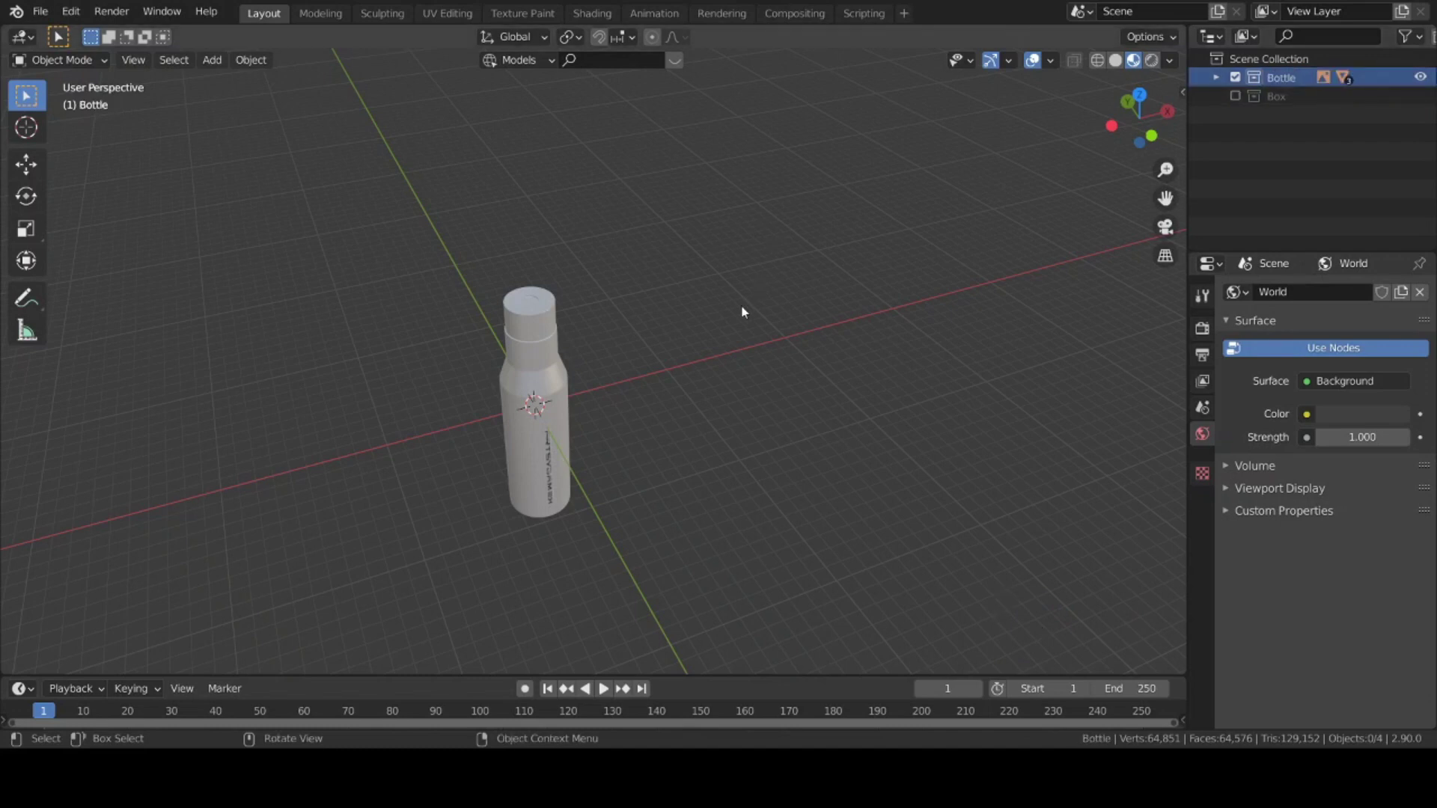
- Delete the magenta reference image empty behind the bottle in the front view
scroll(743, 312, down, 4)
key(KP_1)
click(666, 338)
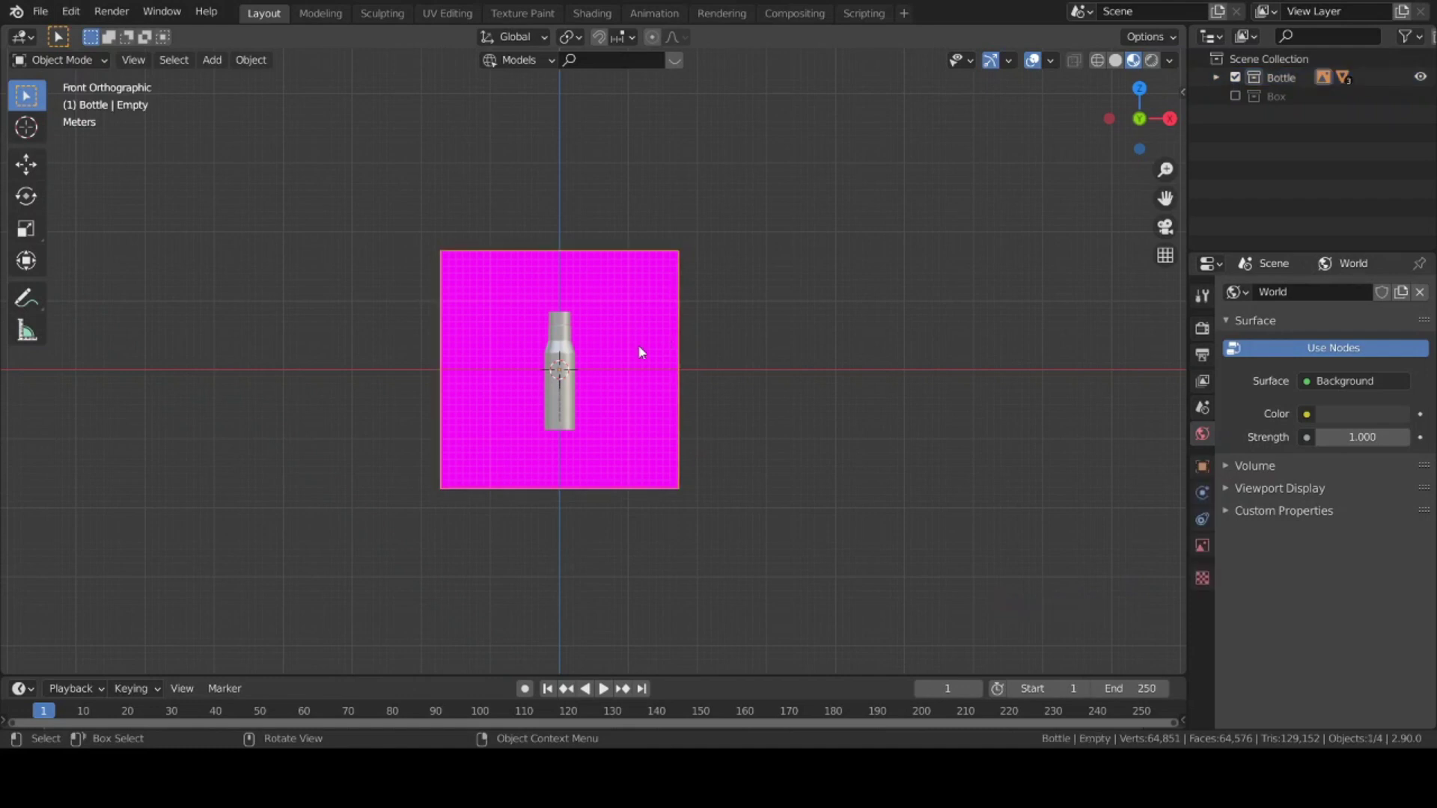
key(x)
click(606, 351)
scroll(603, 348, up, 4)
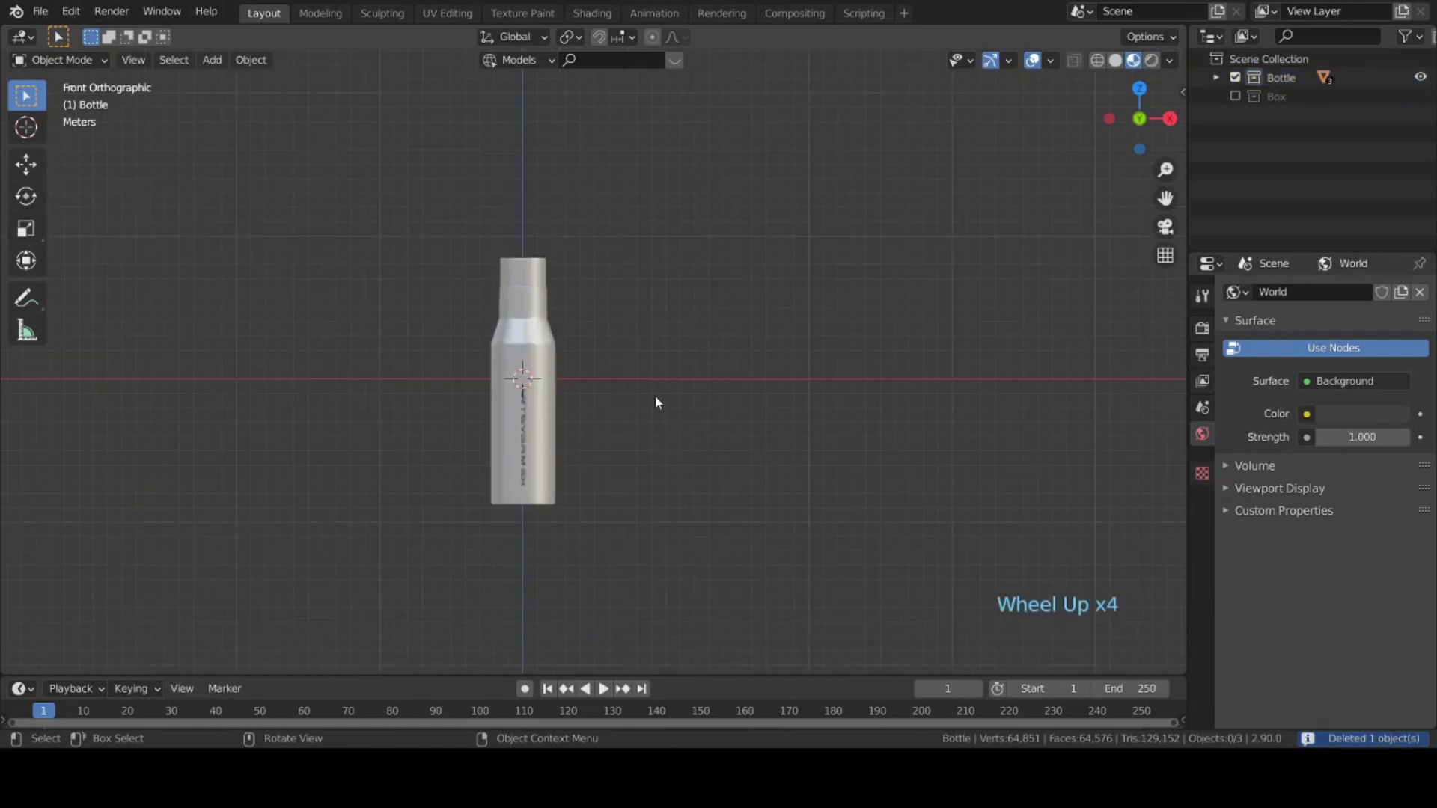
shift+middle_drag(654, 395, 648, 402)
scroll(768, 361, down, 3)
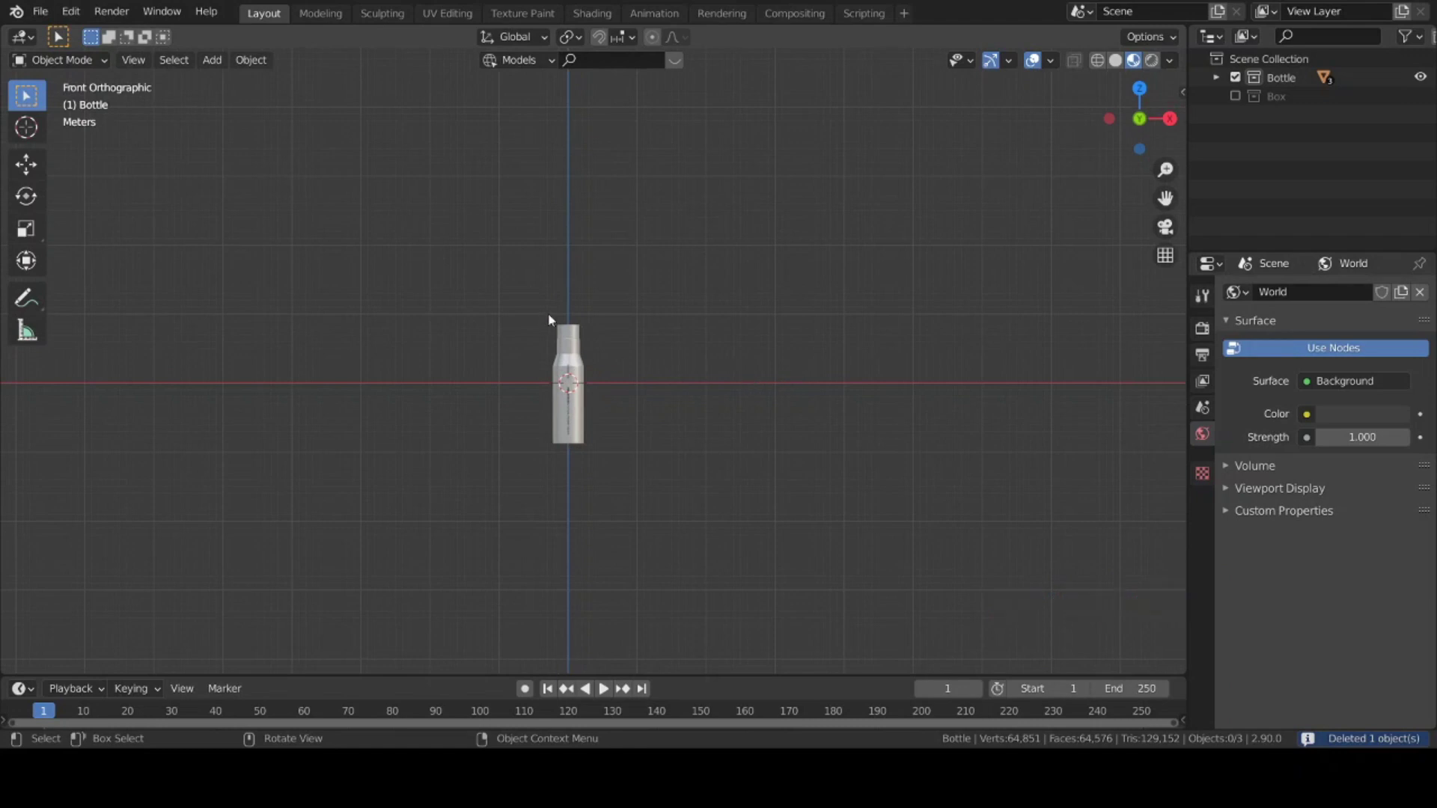
- Add an area light and move it up along the Z axis to sit well above the bottle's cap
scroll(541, 303, up, 1)
shift+middle_drag(541, 303, 517, 290)
key(shift+a)
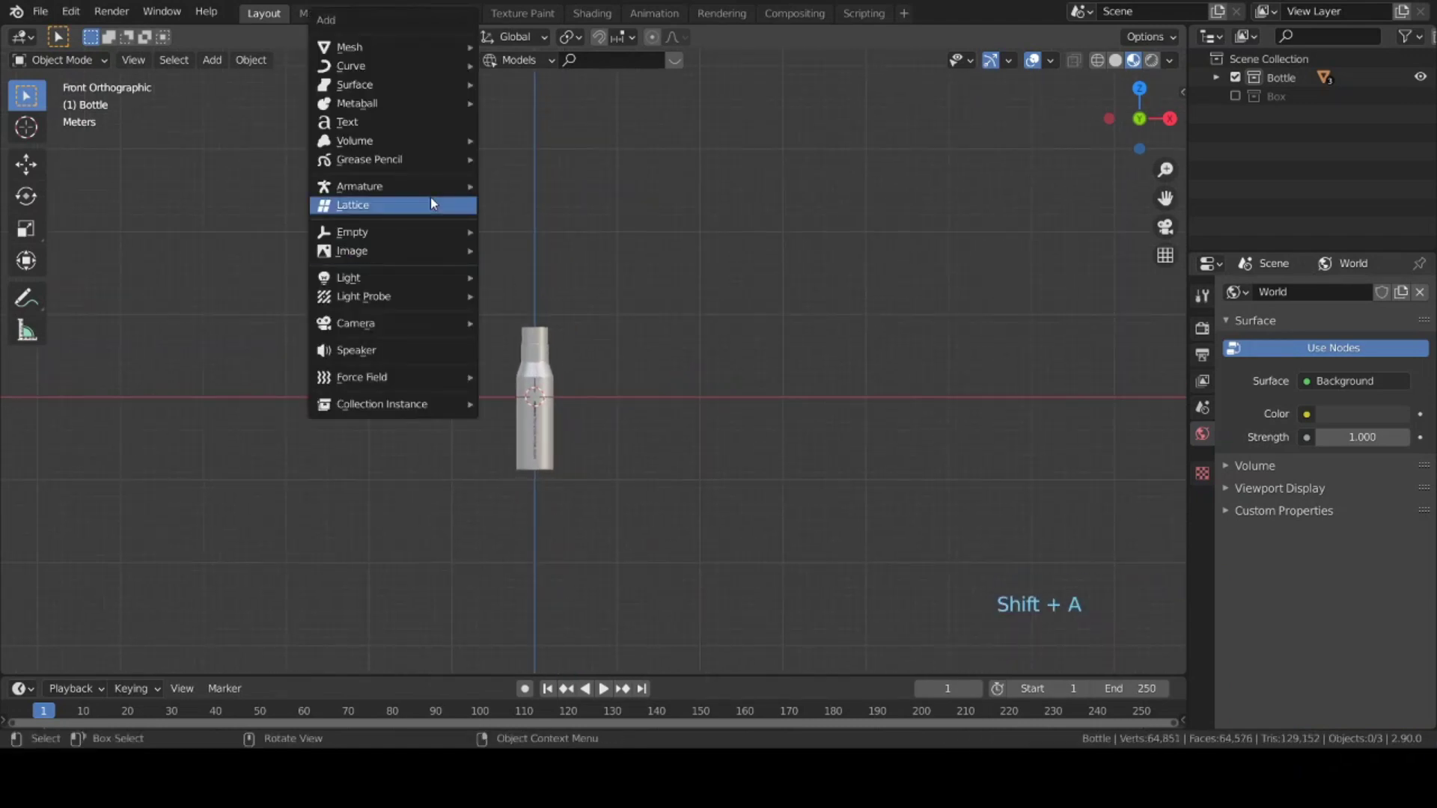
mouse_move(417, 280)
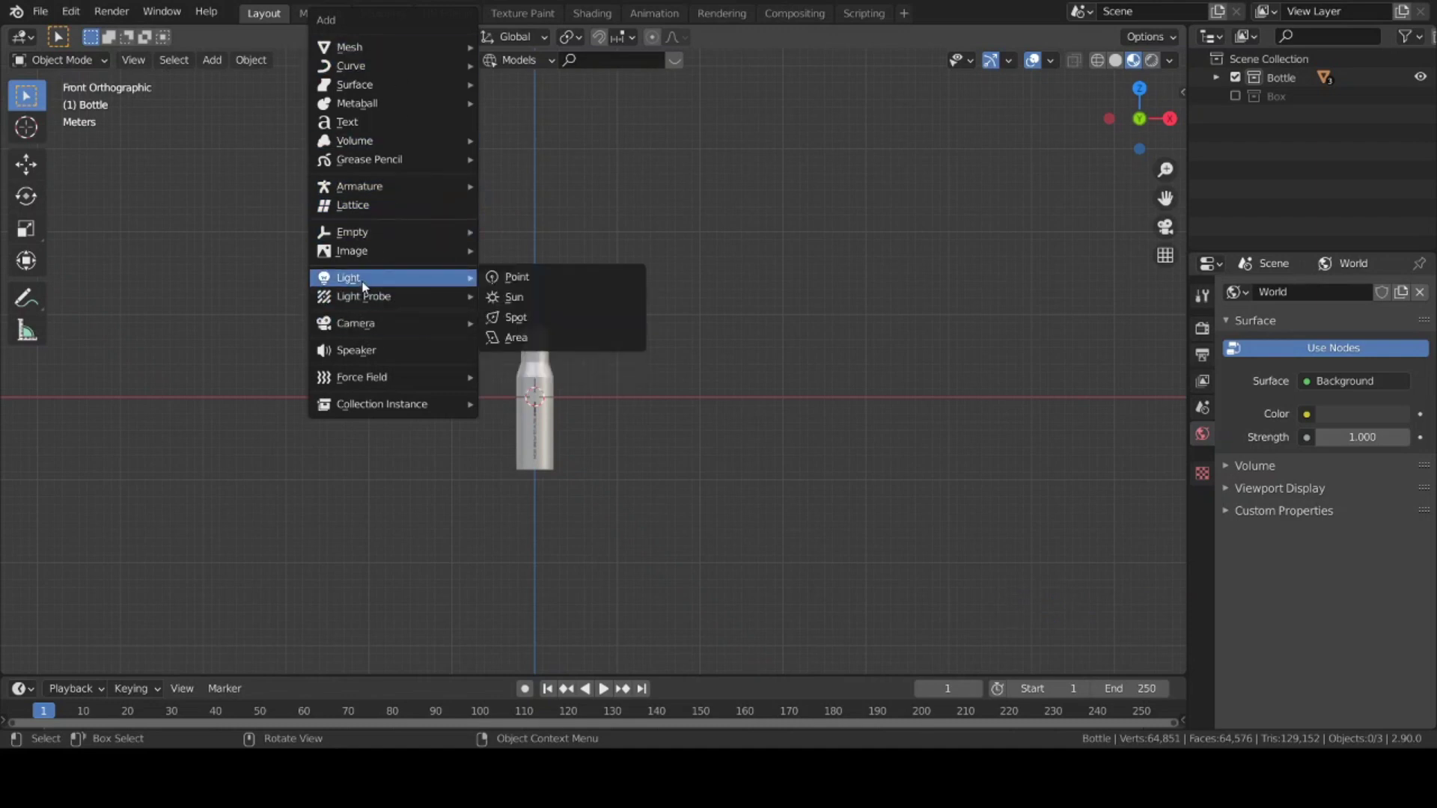
click(524, 339)
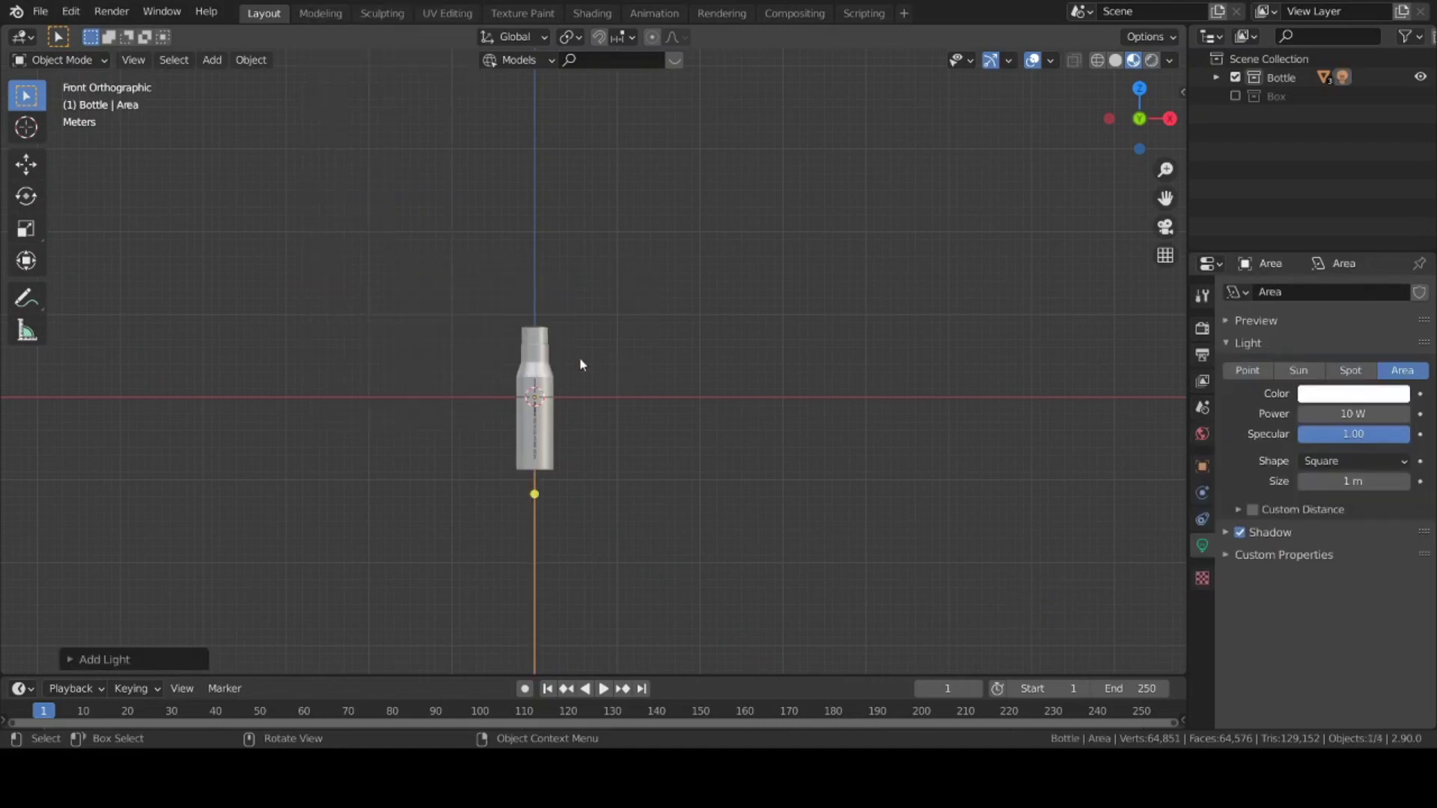
key(g)
key(z)
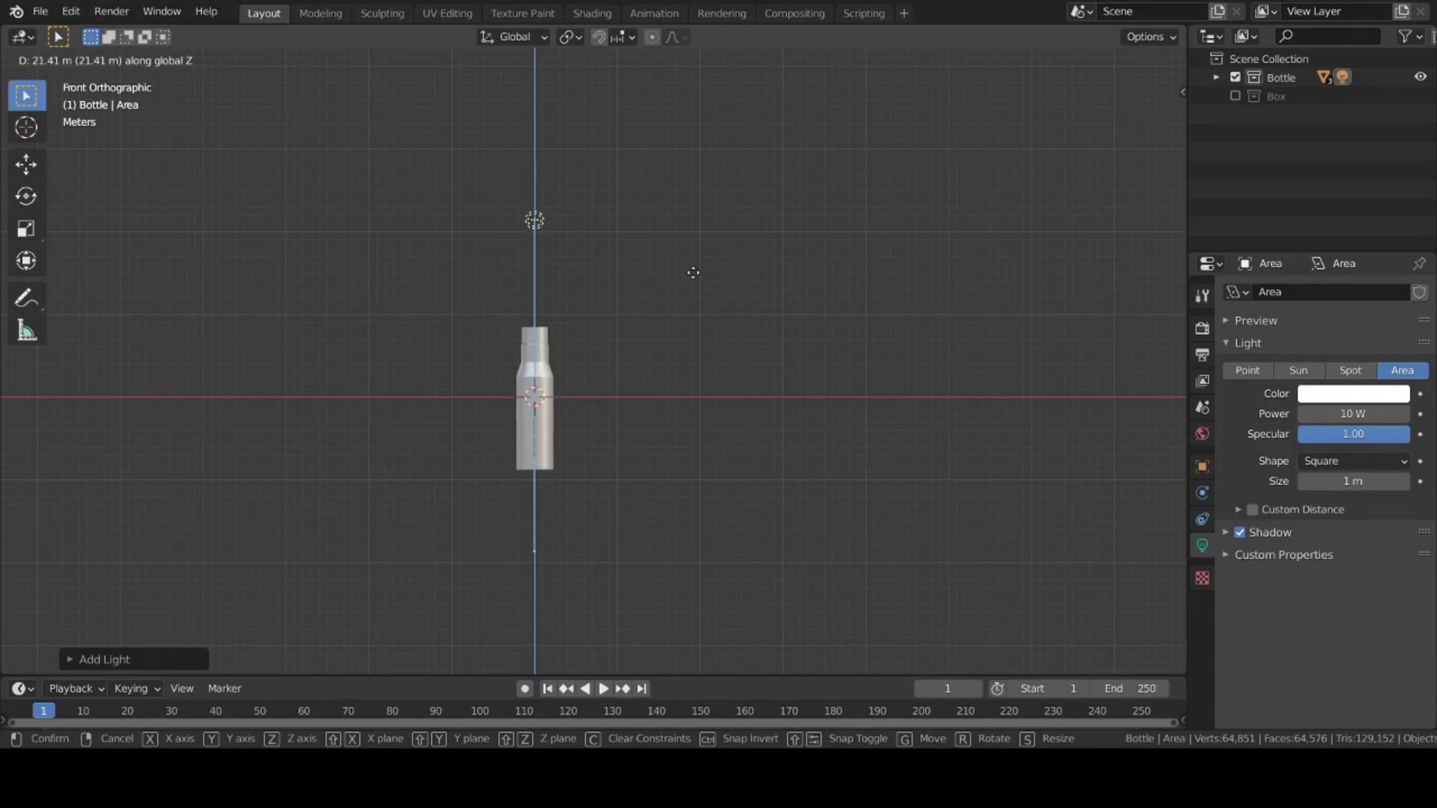
click(691, 295)
- Set the area light's power to 5000 W and its size to 12.1 m
middle_drag(679, 334, 731, 487)
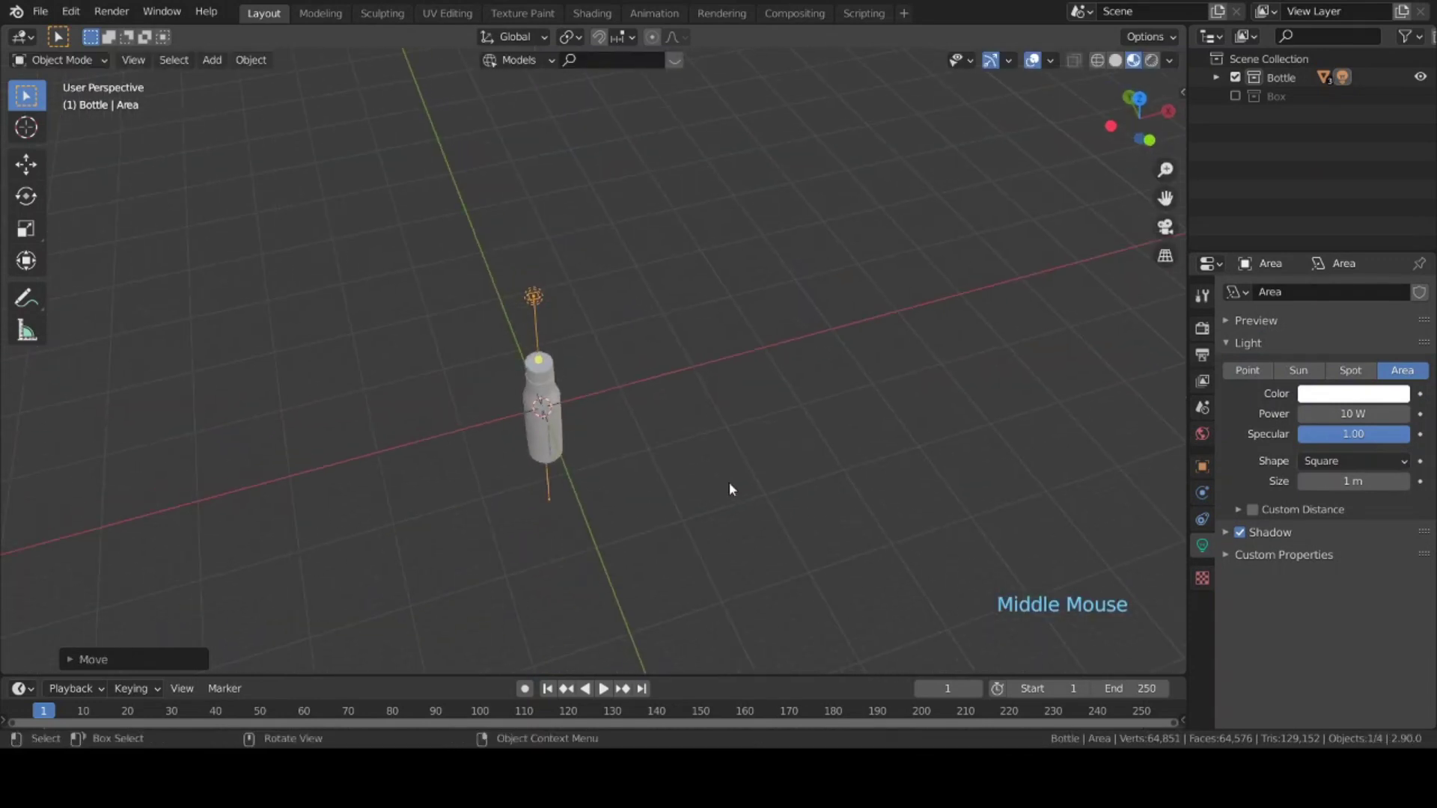
scroll(731, 487, up, 4)
click(1334, 414)
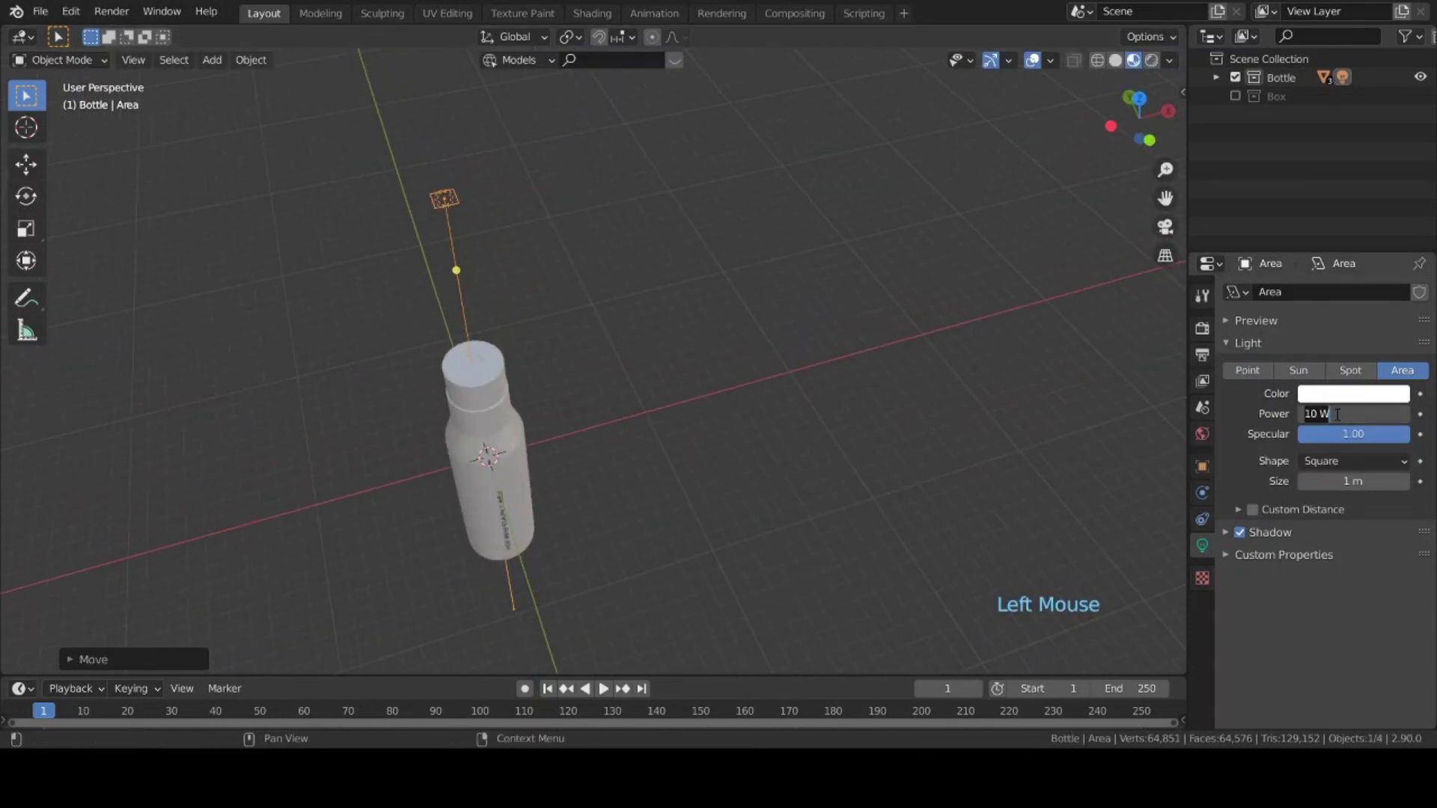
text(500)
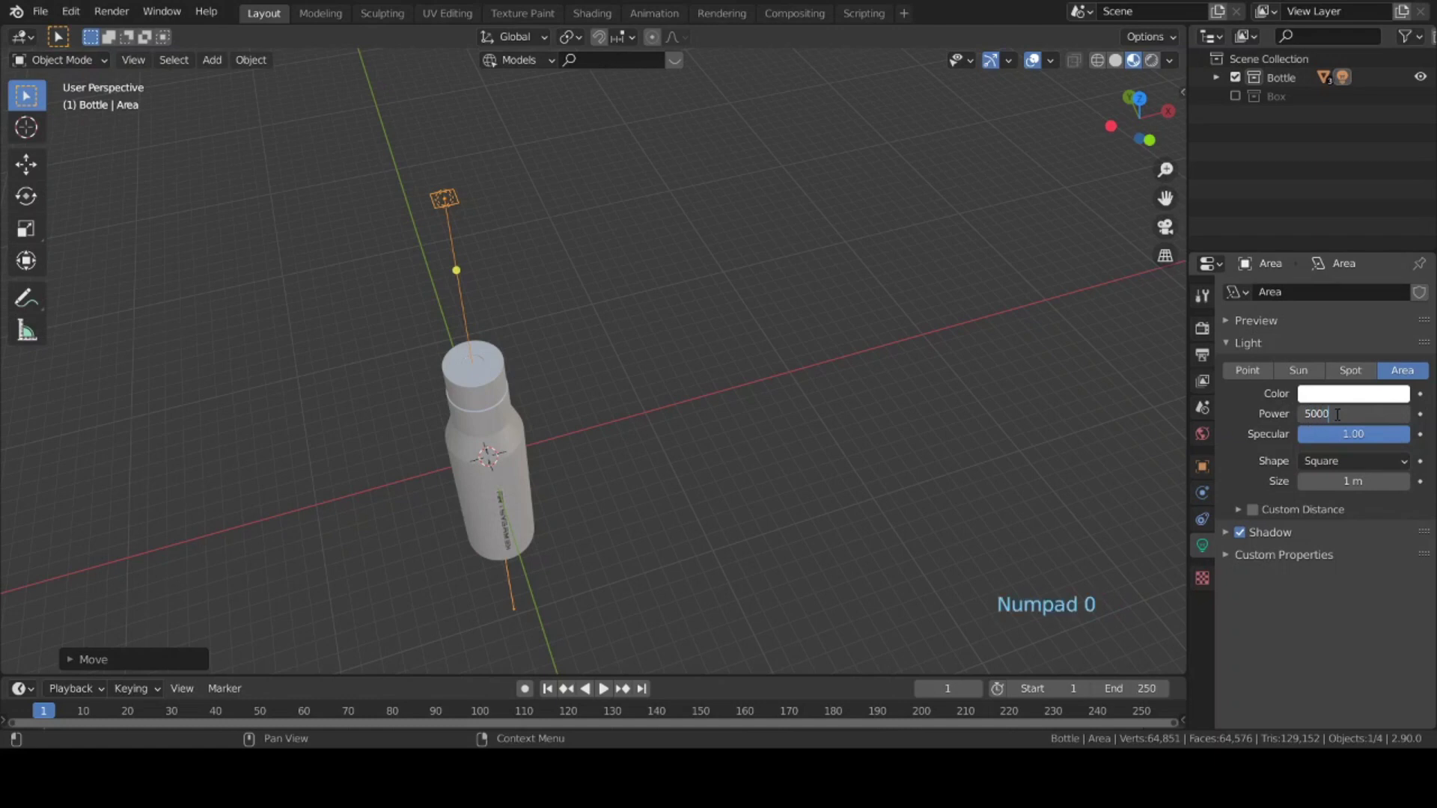
text(0)
key(Return)
mouse_move(1340, 481)
mouse_down()
mouse_move(1422, 482)
mouse_move(1366, 481)
mouse_up()
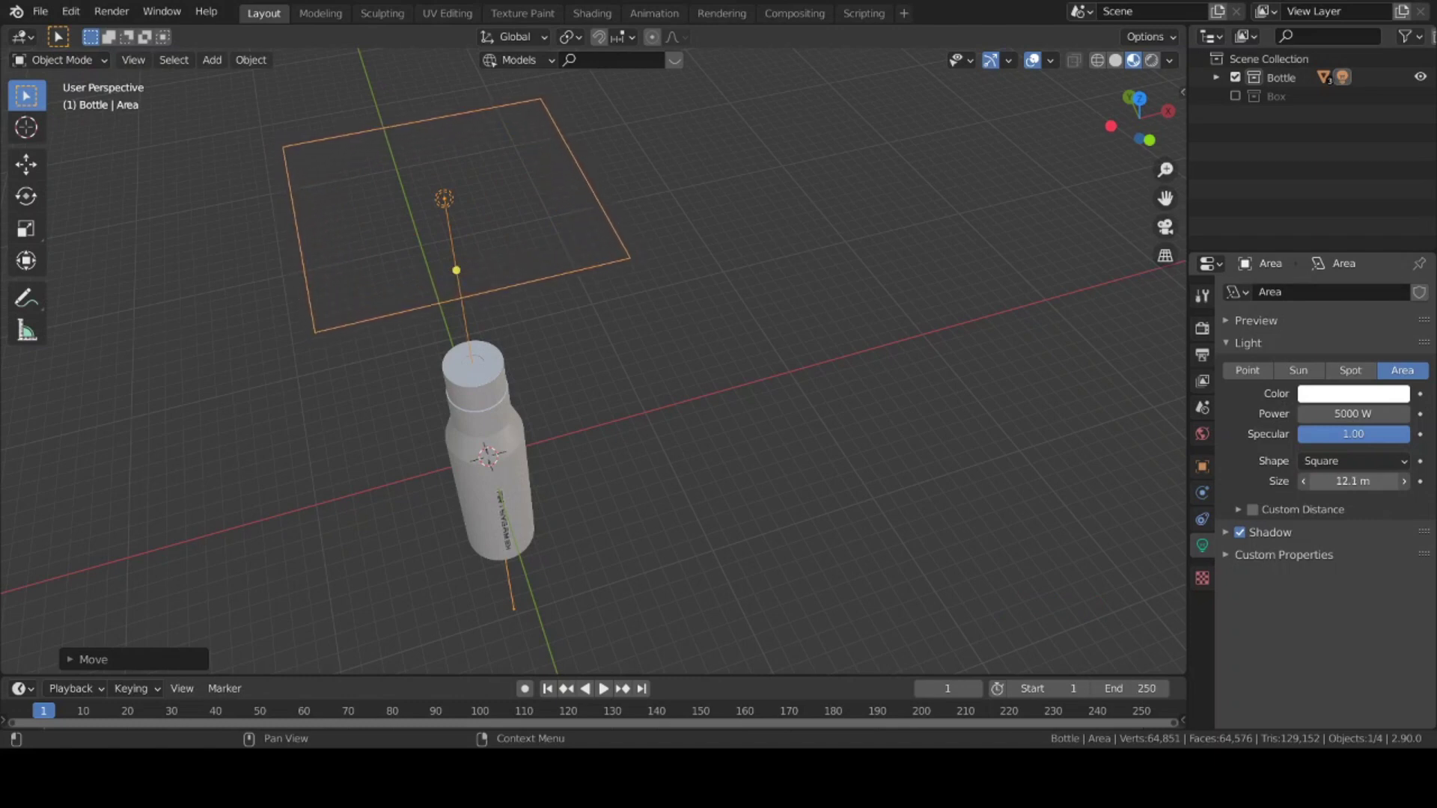
- Switch the render engine to Cycles and set the device to GPU Compute
scroll(652, 361, down, 4)
middle_drag(653, 361, 1106, 325)
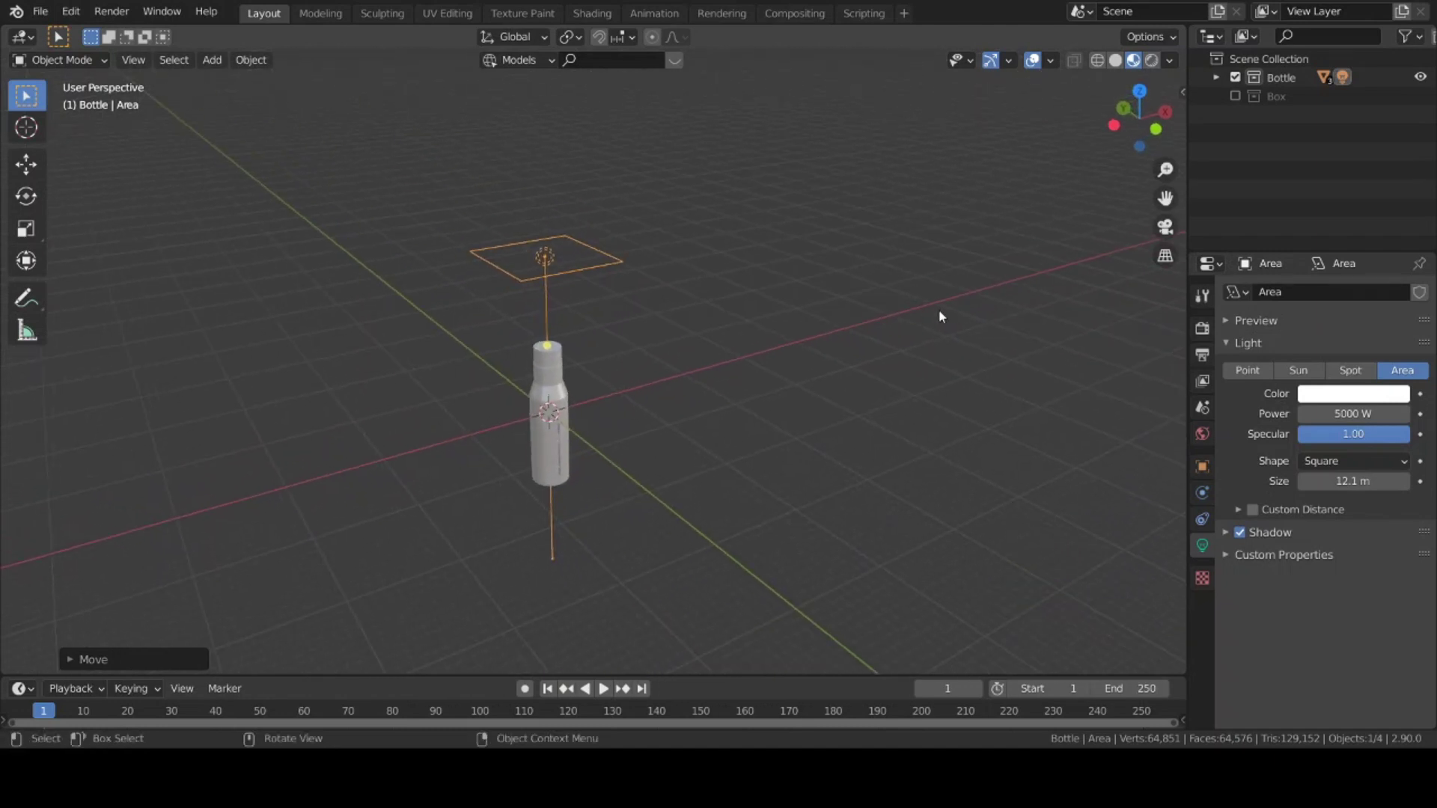
click(1202, 327)
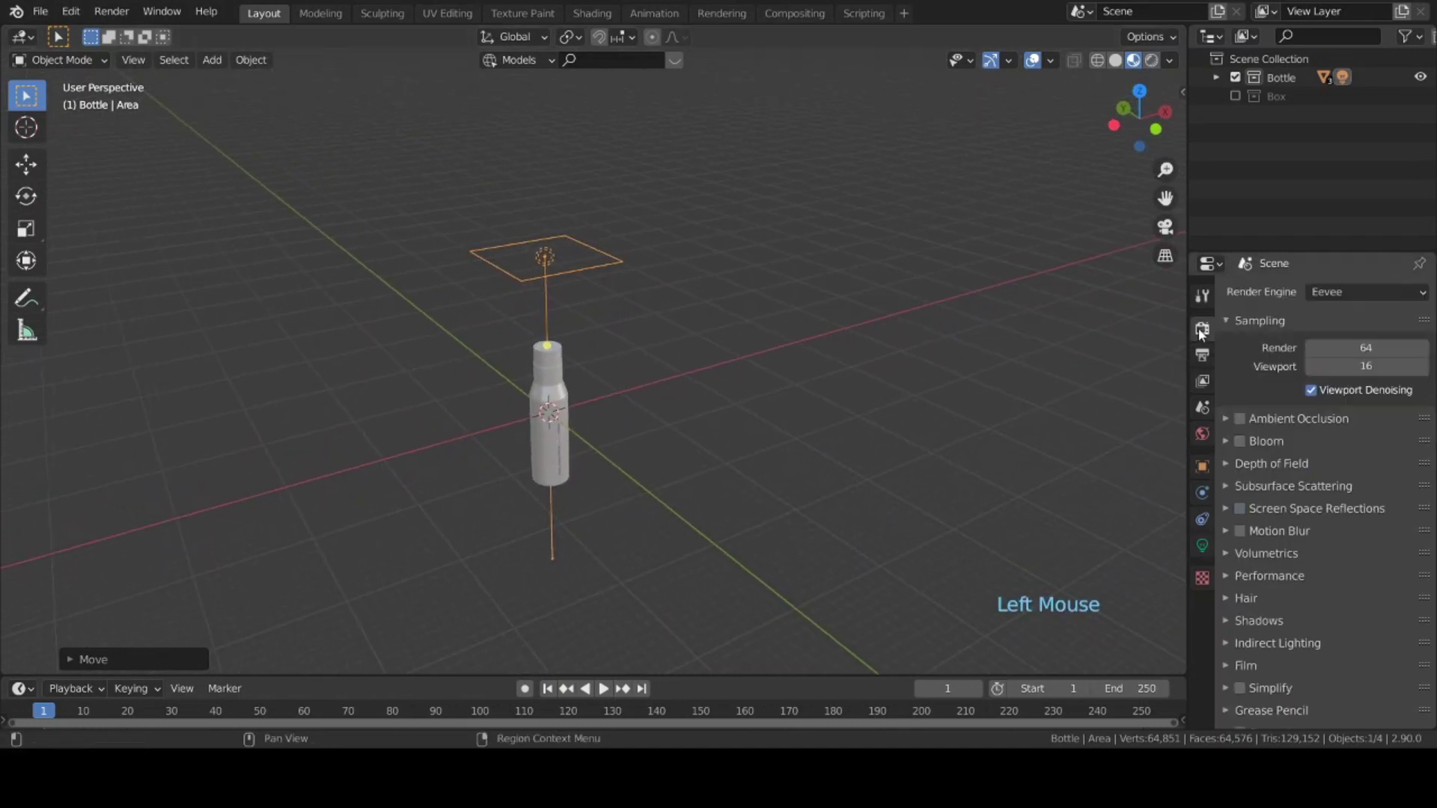
click(1359, 300)
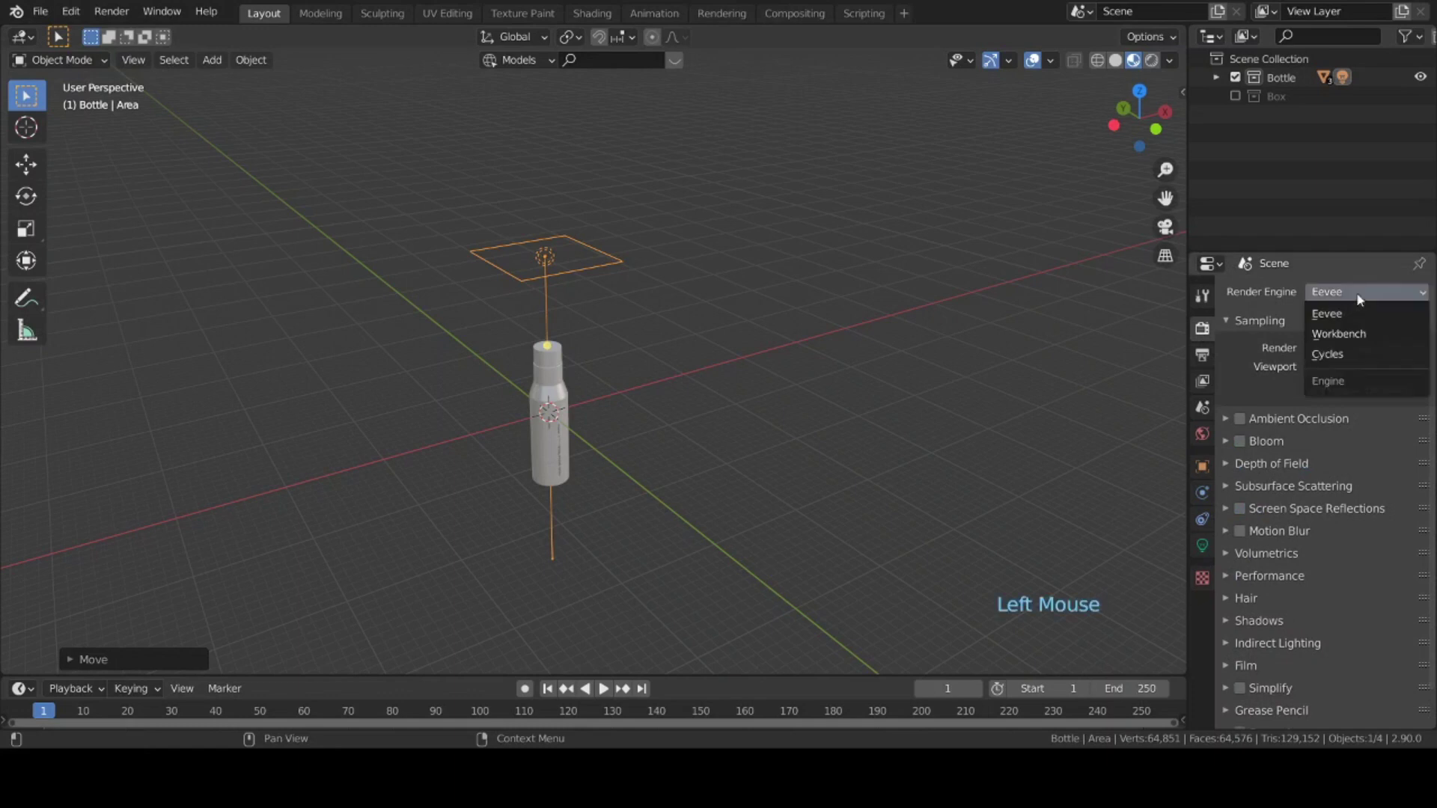
click(1329, 354)
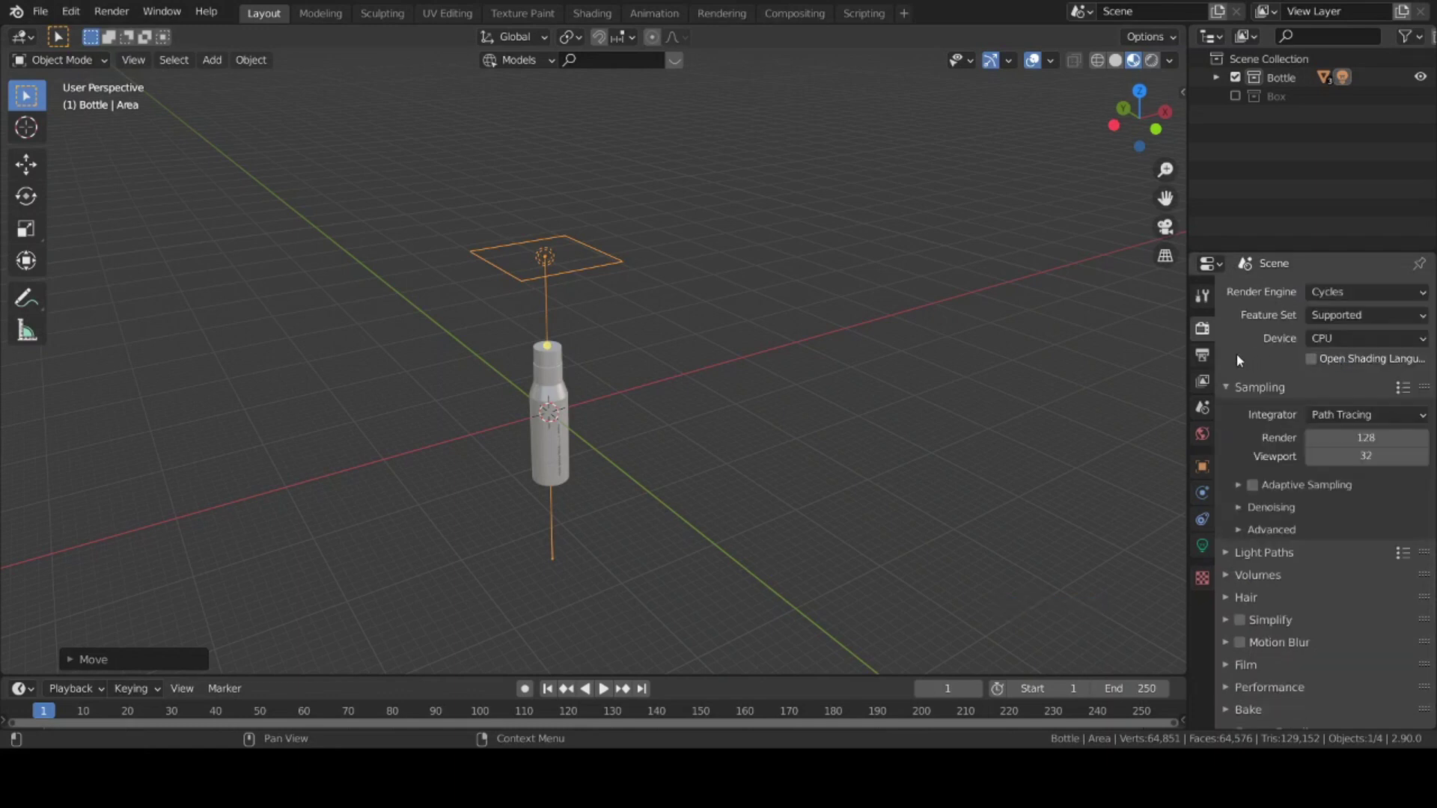
click(1322, 341)
click(1336, 380)
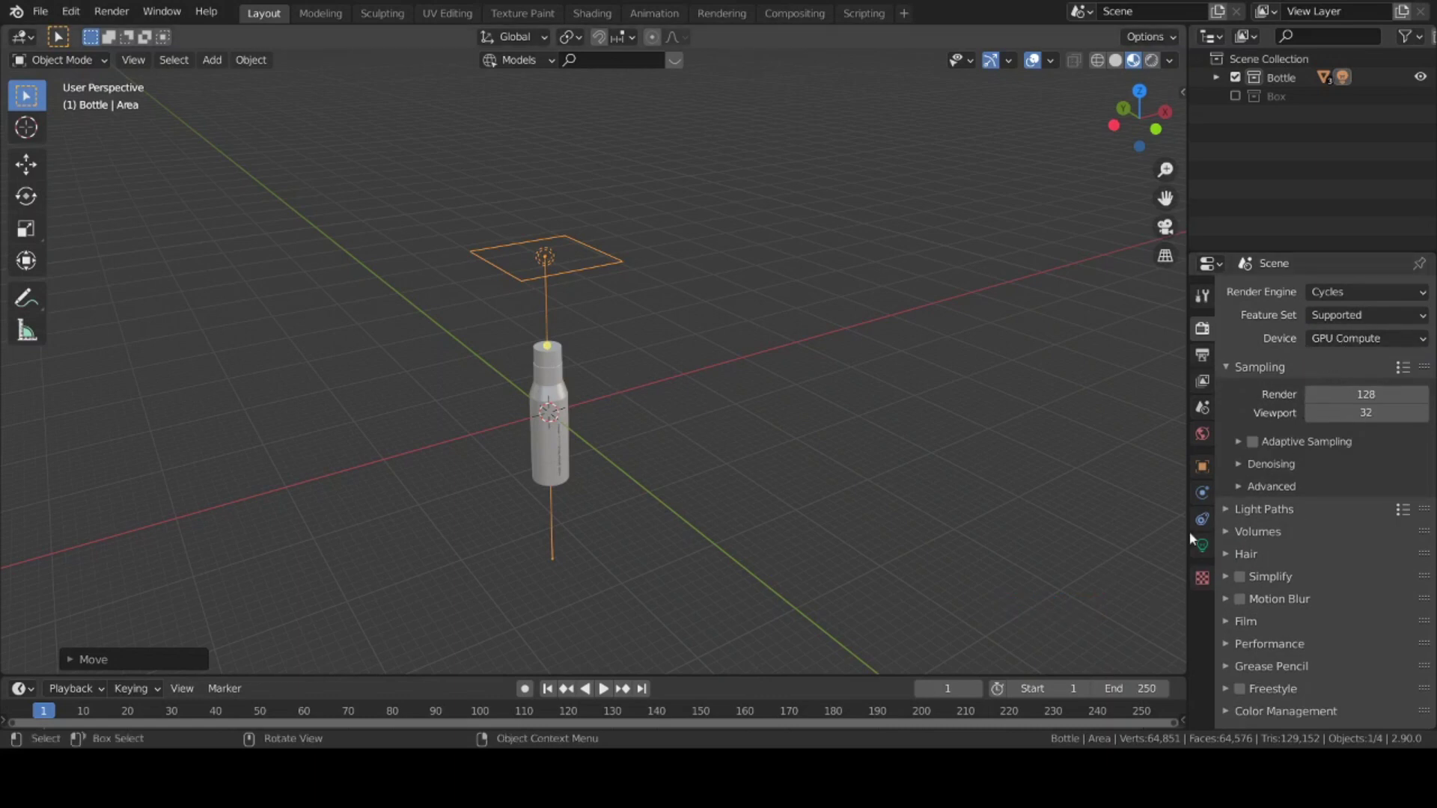
- Set the world background strength to 0
click(1199, 442)
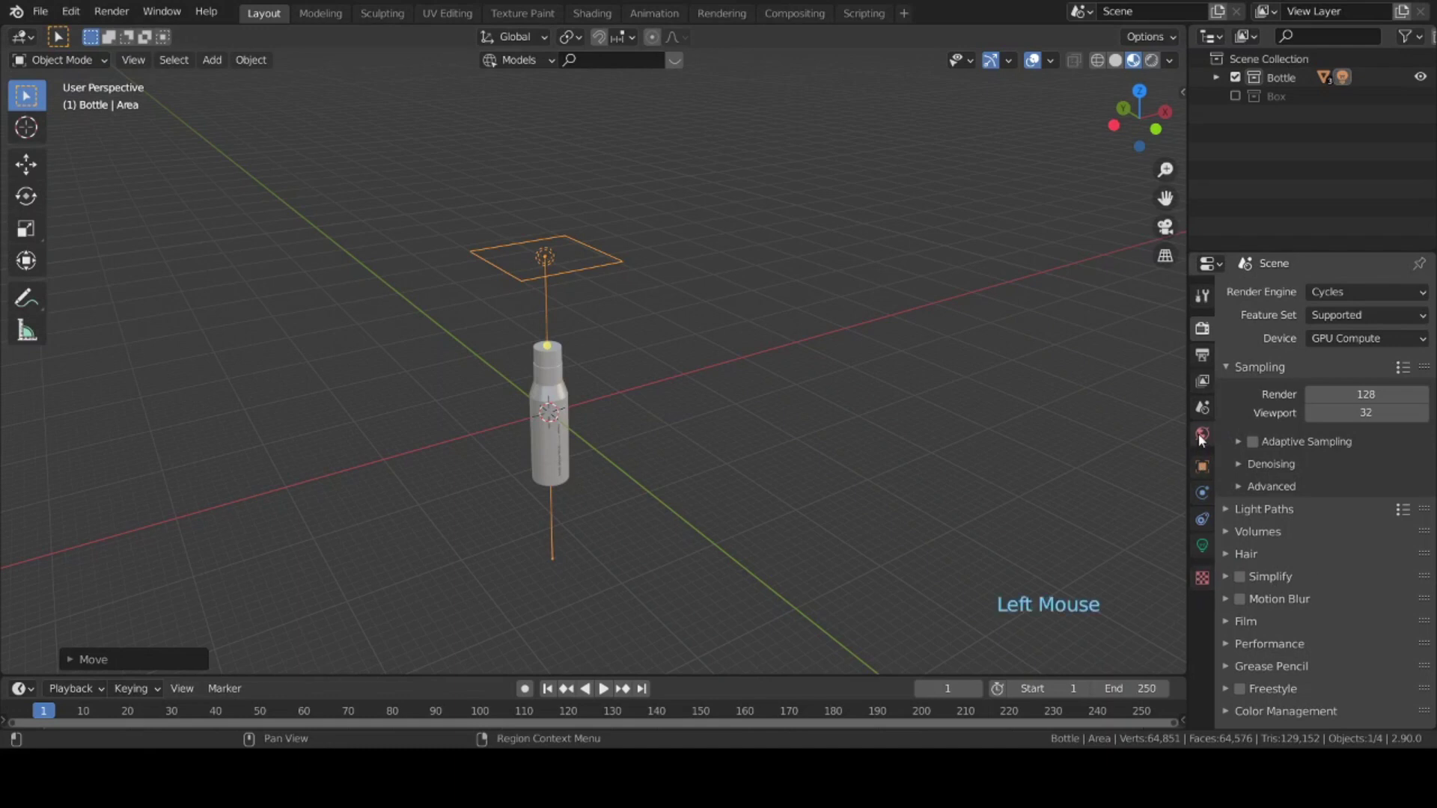
click(1201, 437)
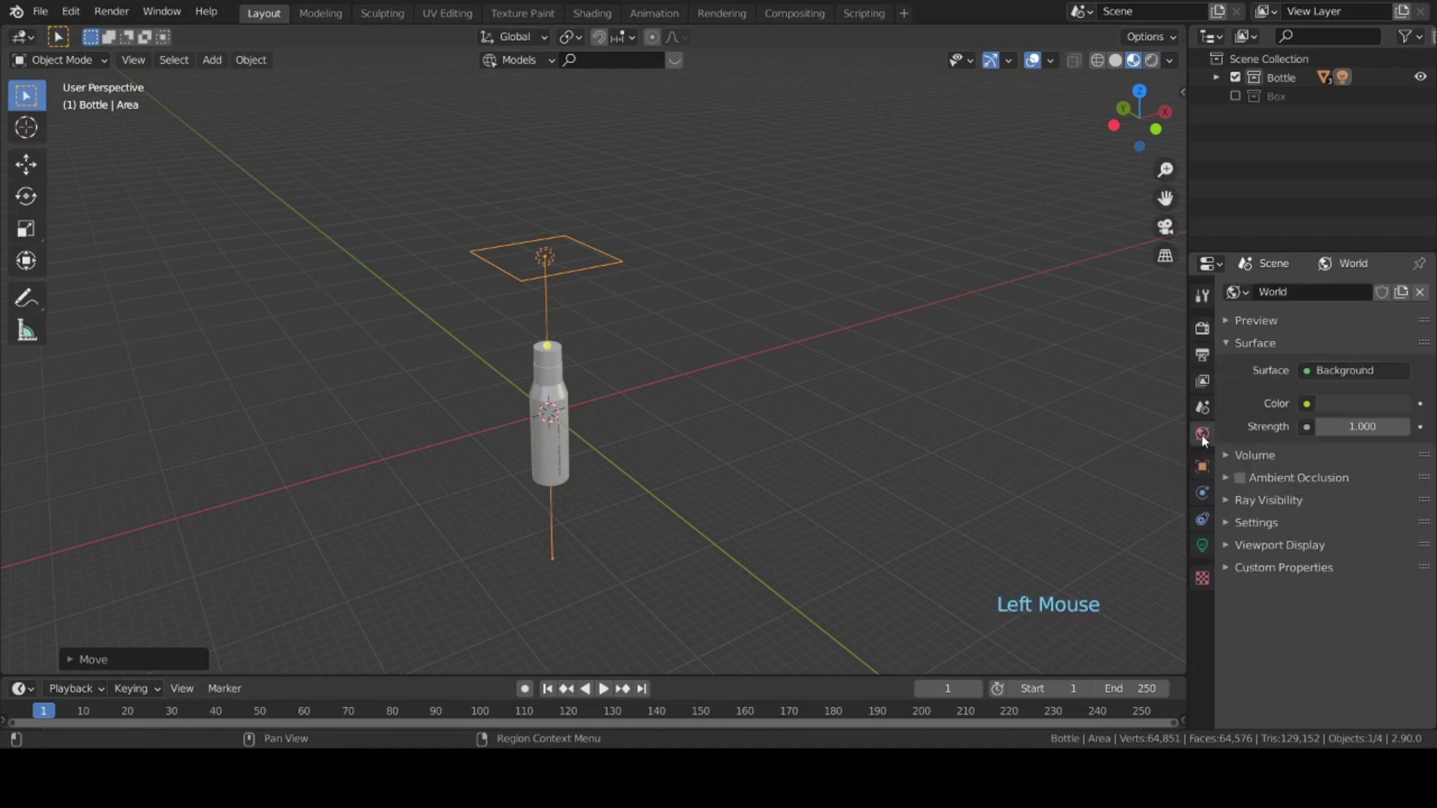
key(KP_0)
click(1369, 427)
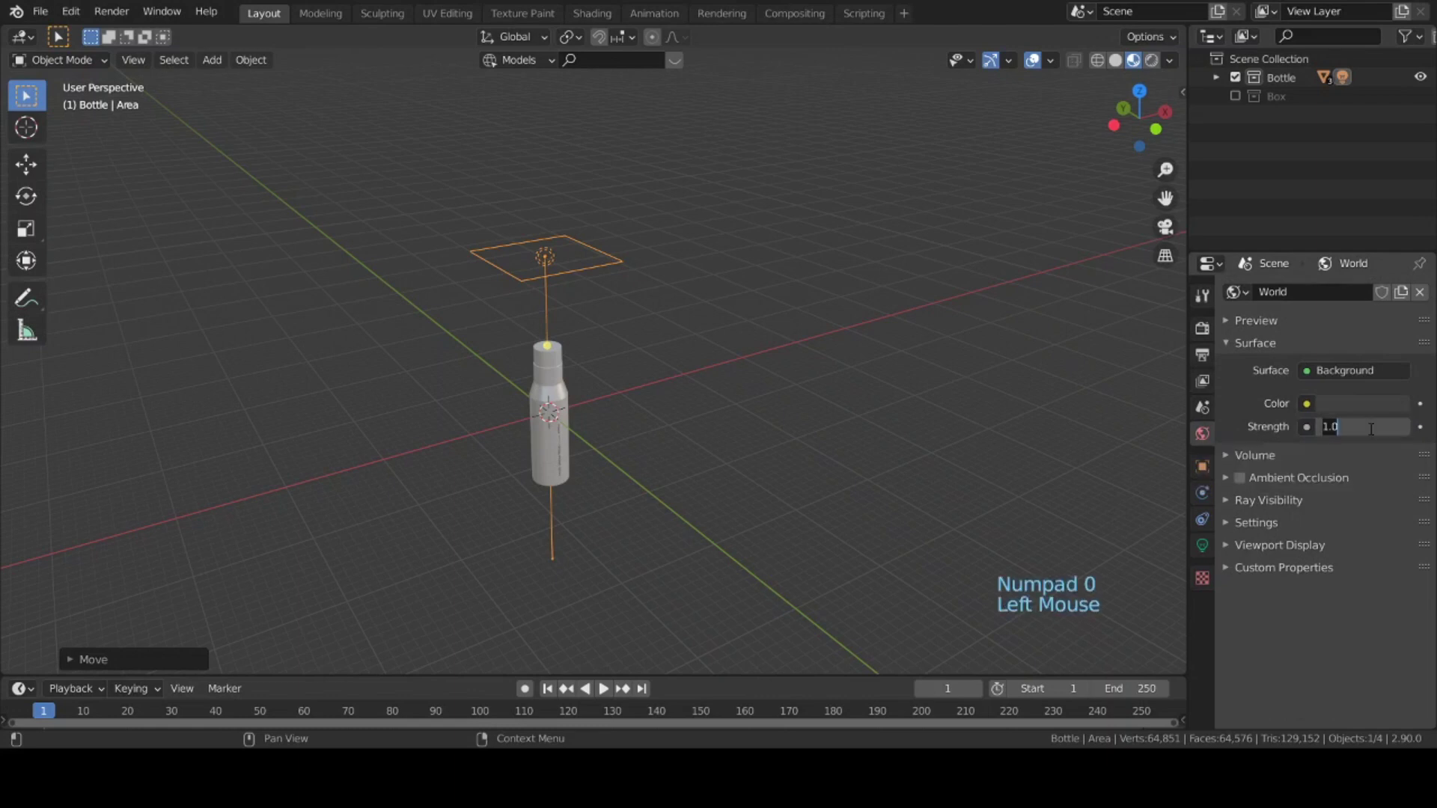
text(0)
key(Return)
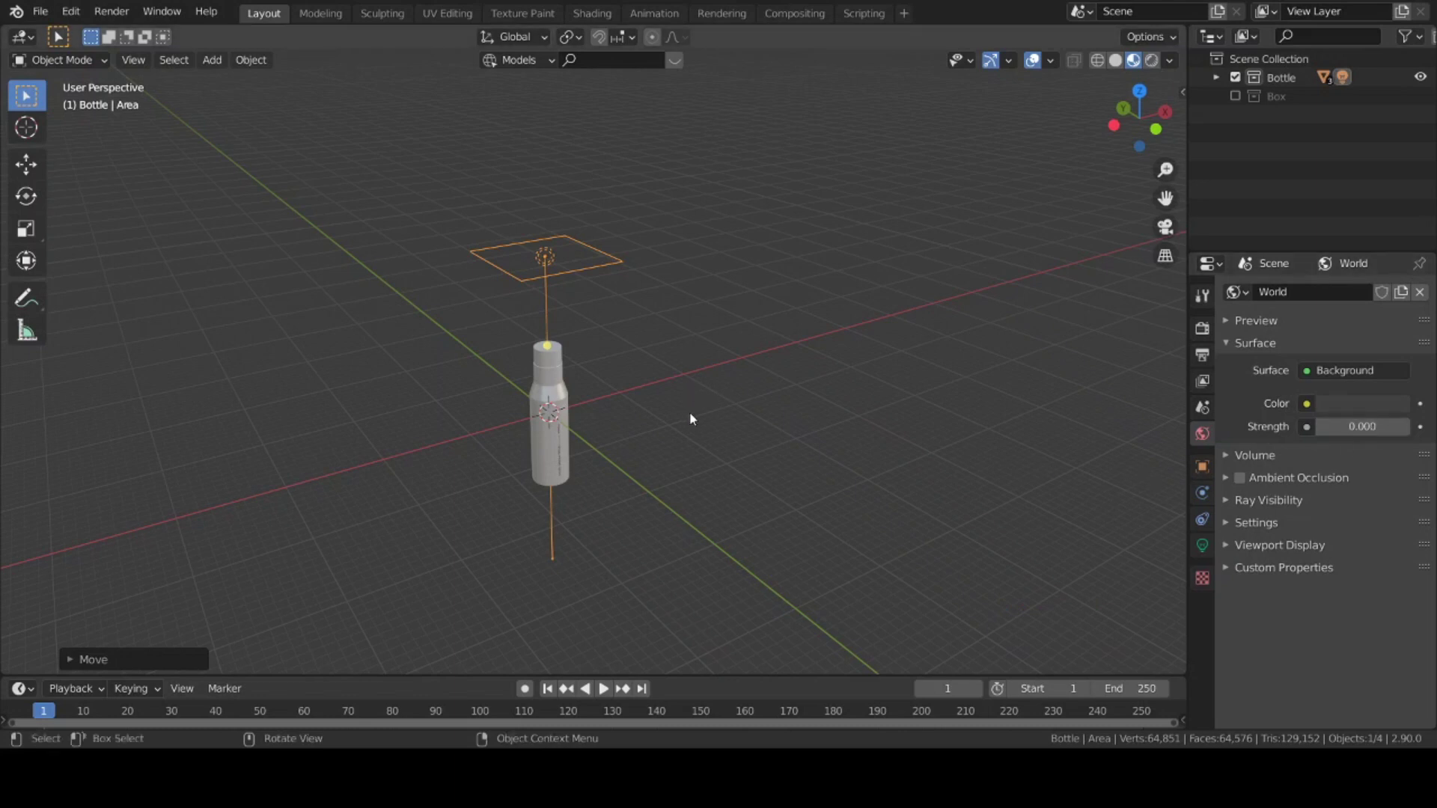
- Preview the bottle's lighting in Rendered shading with overlays hidden, and return to Solid shading with overlays shown
key(z)
middle_drag(644, 389, 636, 351)
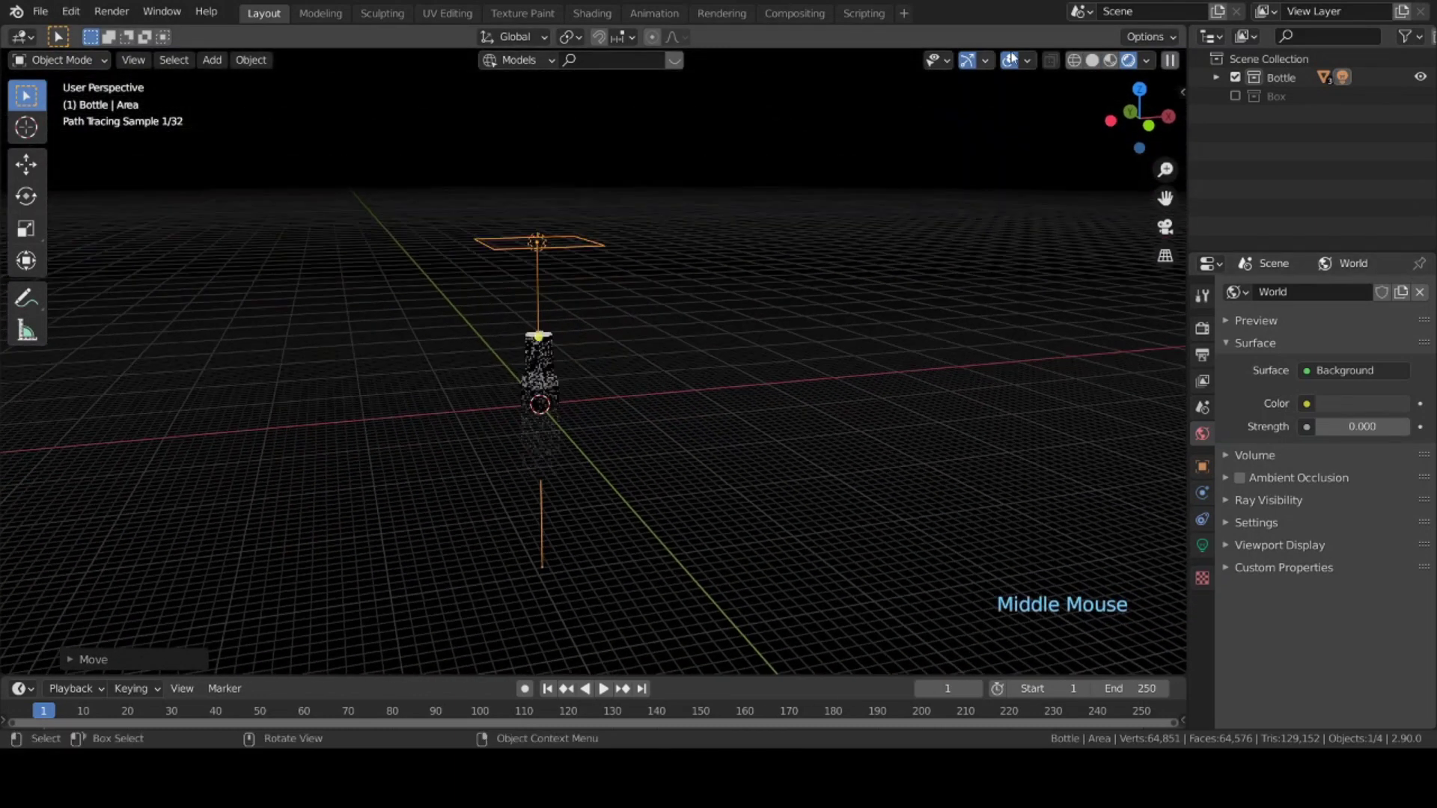
click(1009, 60)
middle_drag(786, 346, 760, 329)
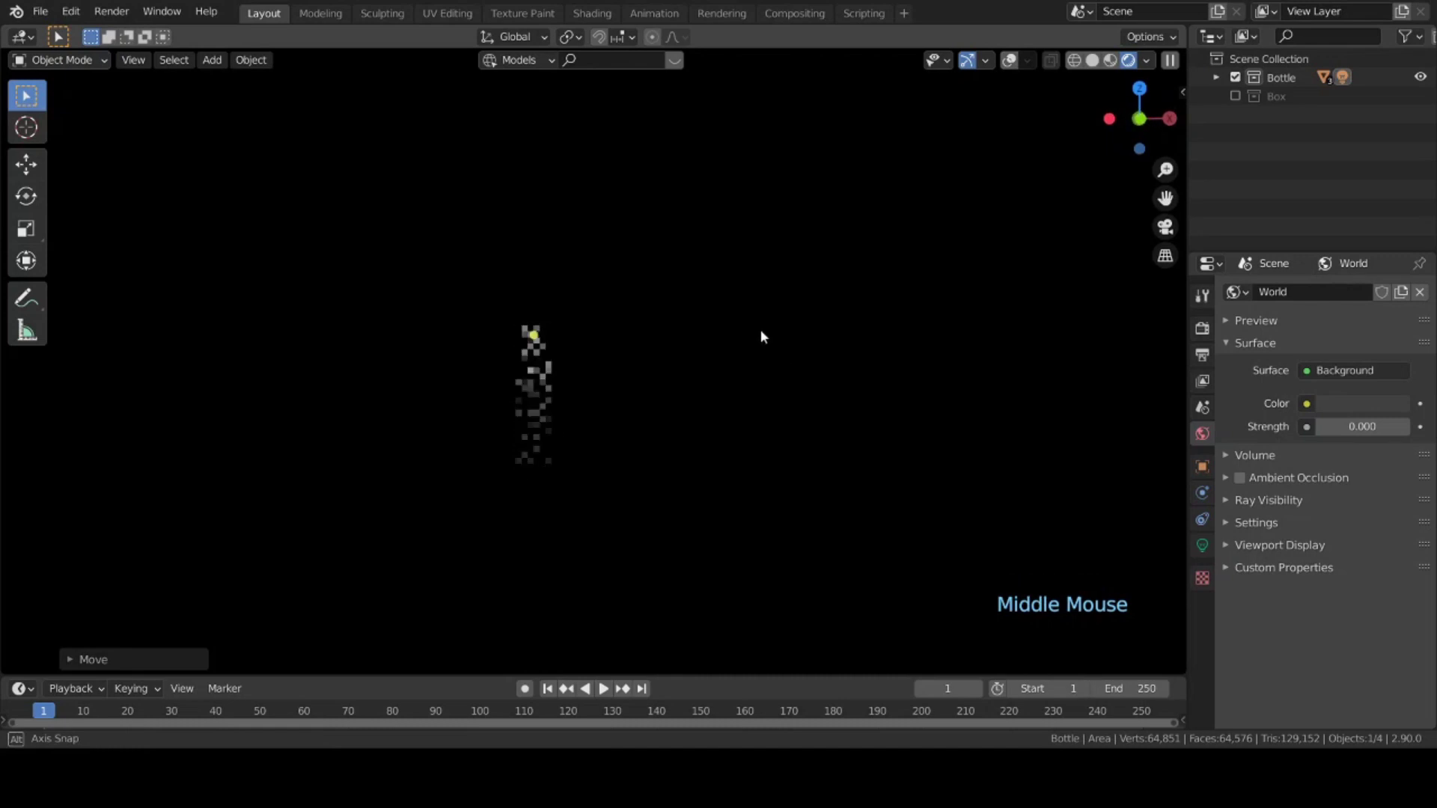
middle_drag(642, 506, 648, 513)
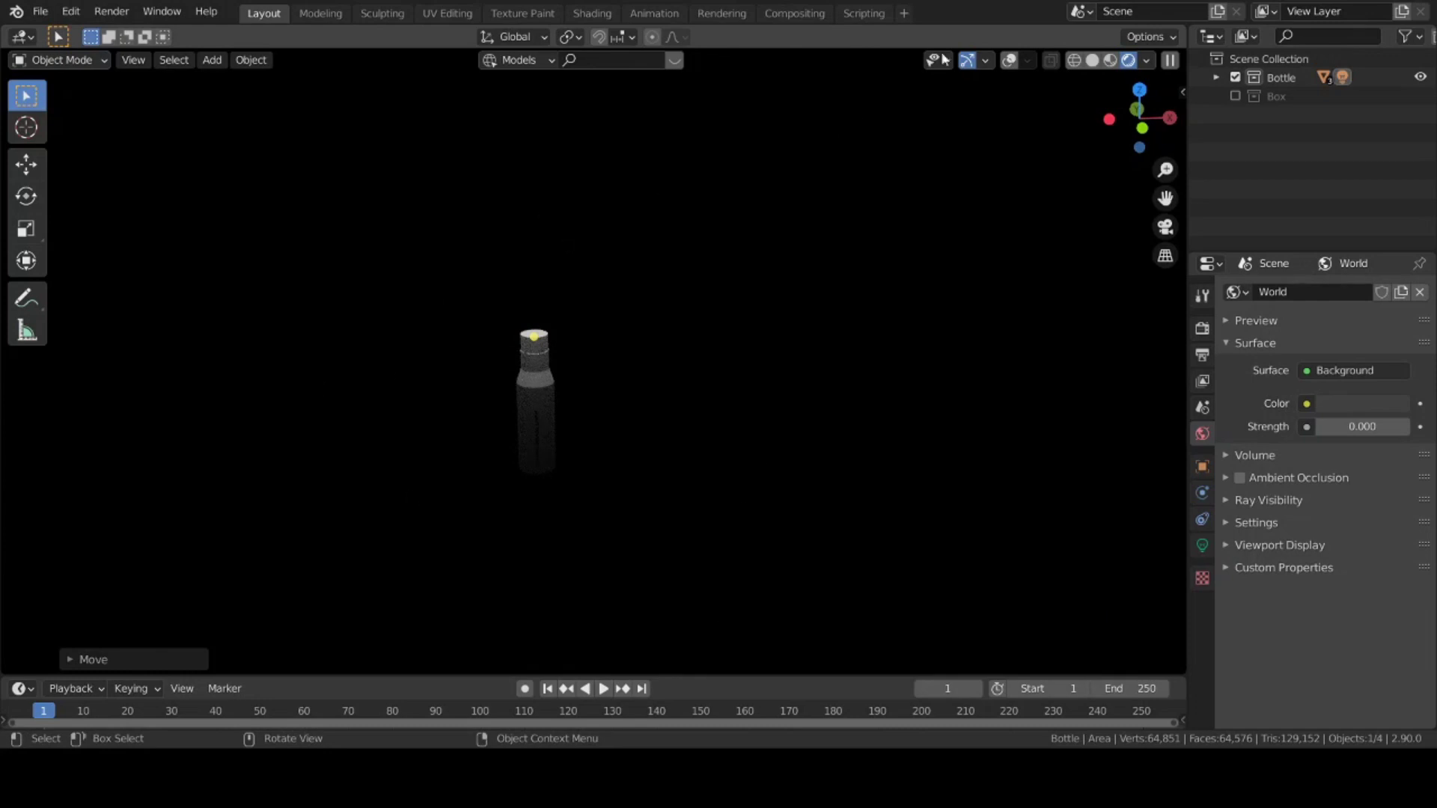
click(1009, 60)
key(z)
middle_drag(631, 443, 698, 477)
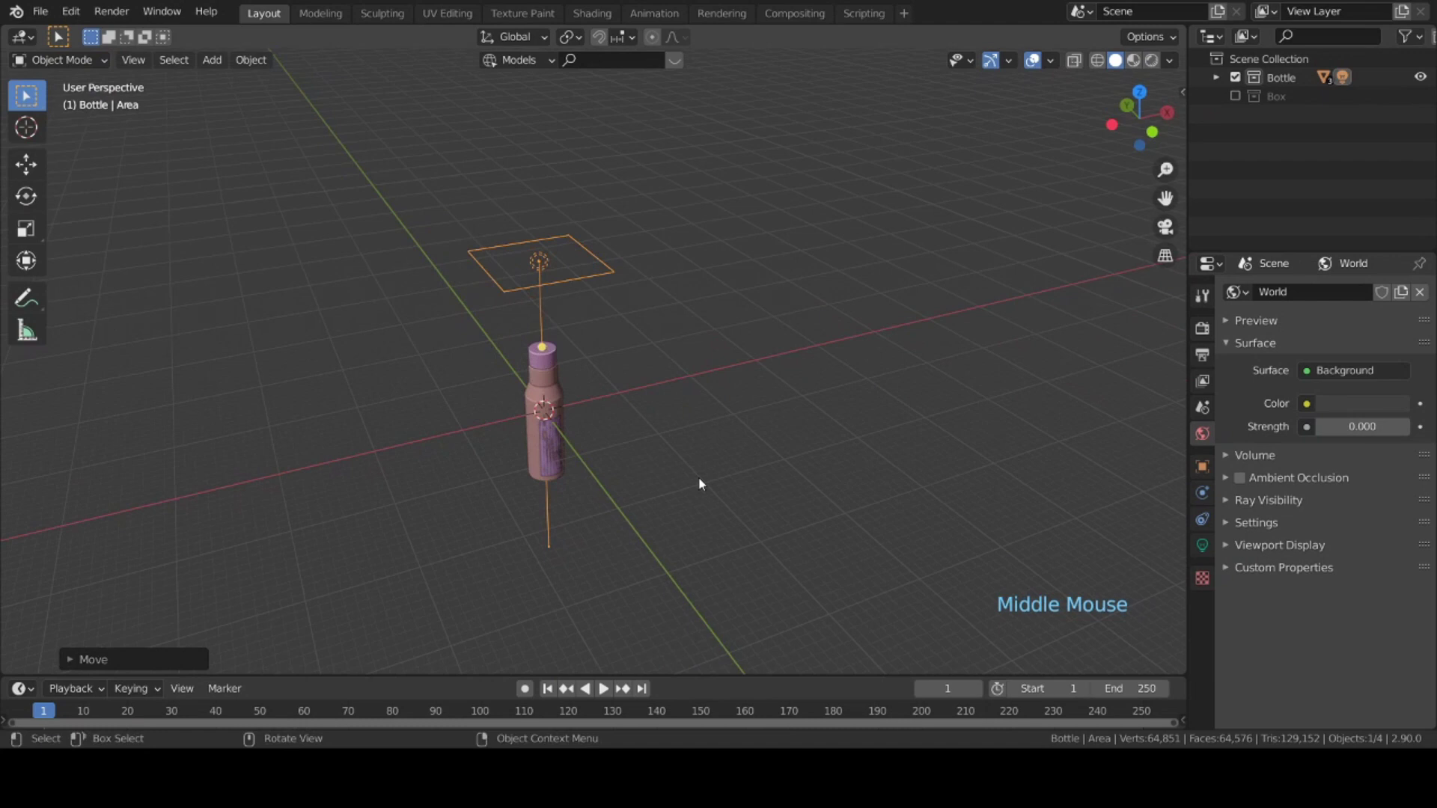
- Set the Color Management look to Very High Contrast in the render settings and collapse that section
click(1203, 329)
scroll(1308, 712, down, 4)
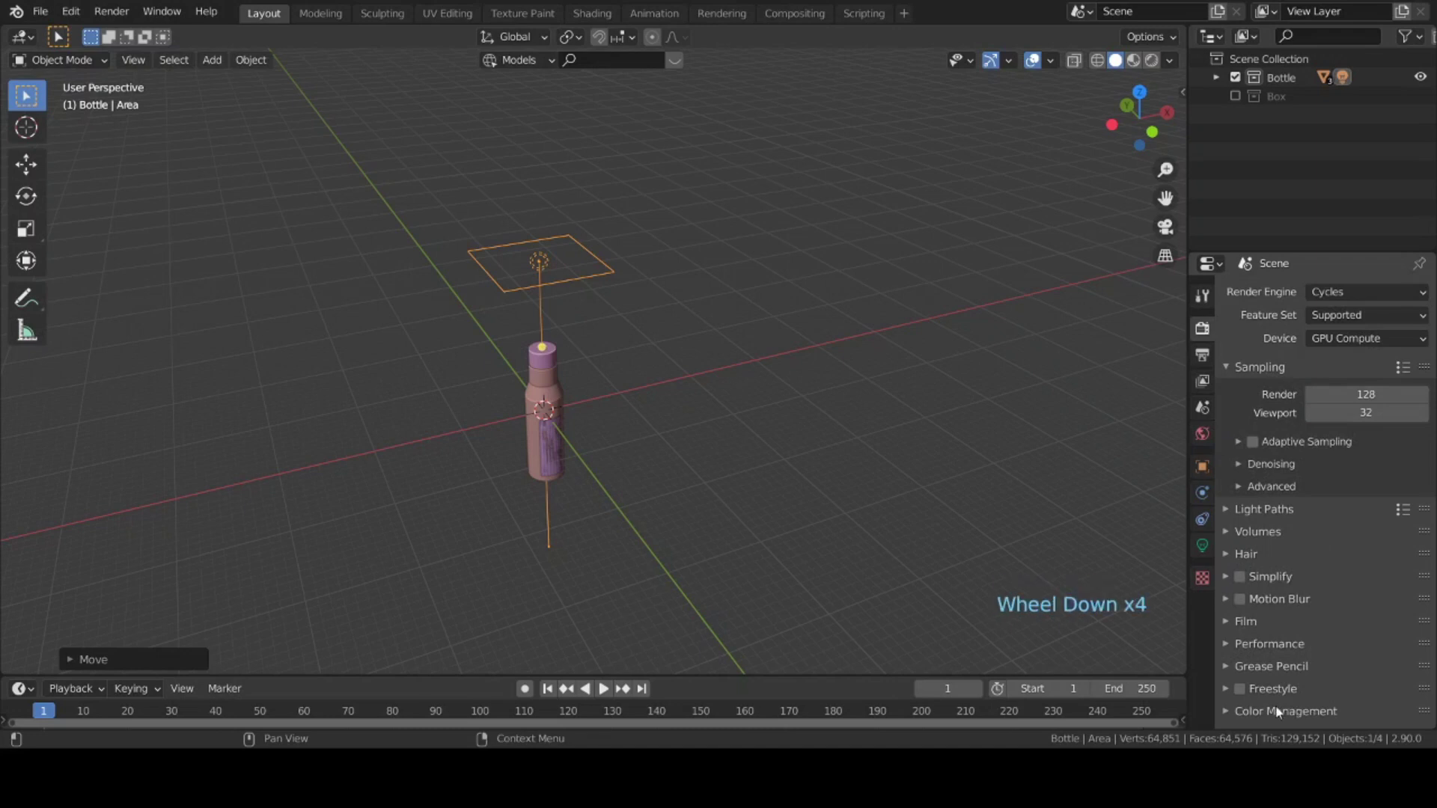
click(1302, 712)
scroll(1277, 713, down, 6)
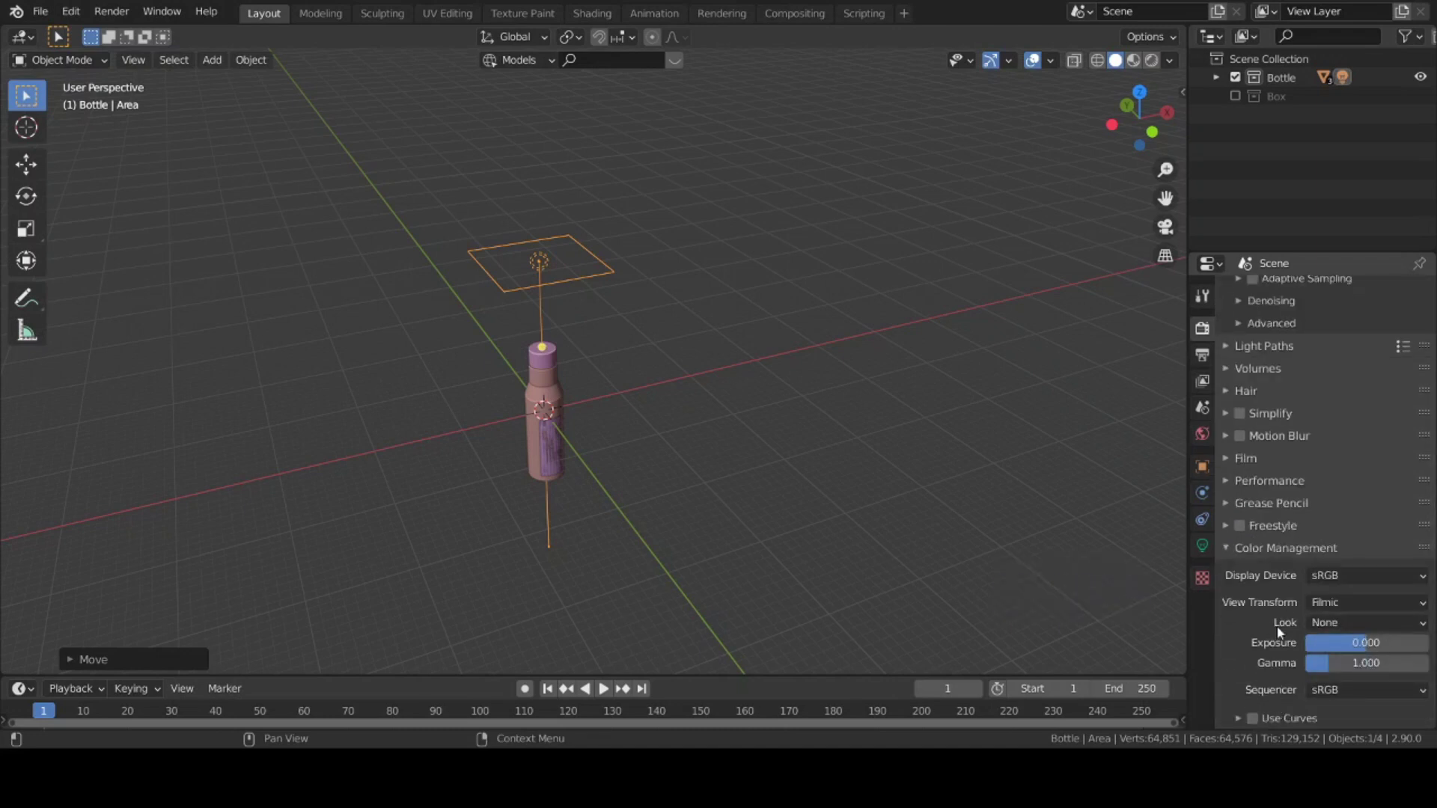
click(1335, 624)
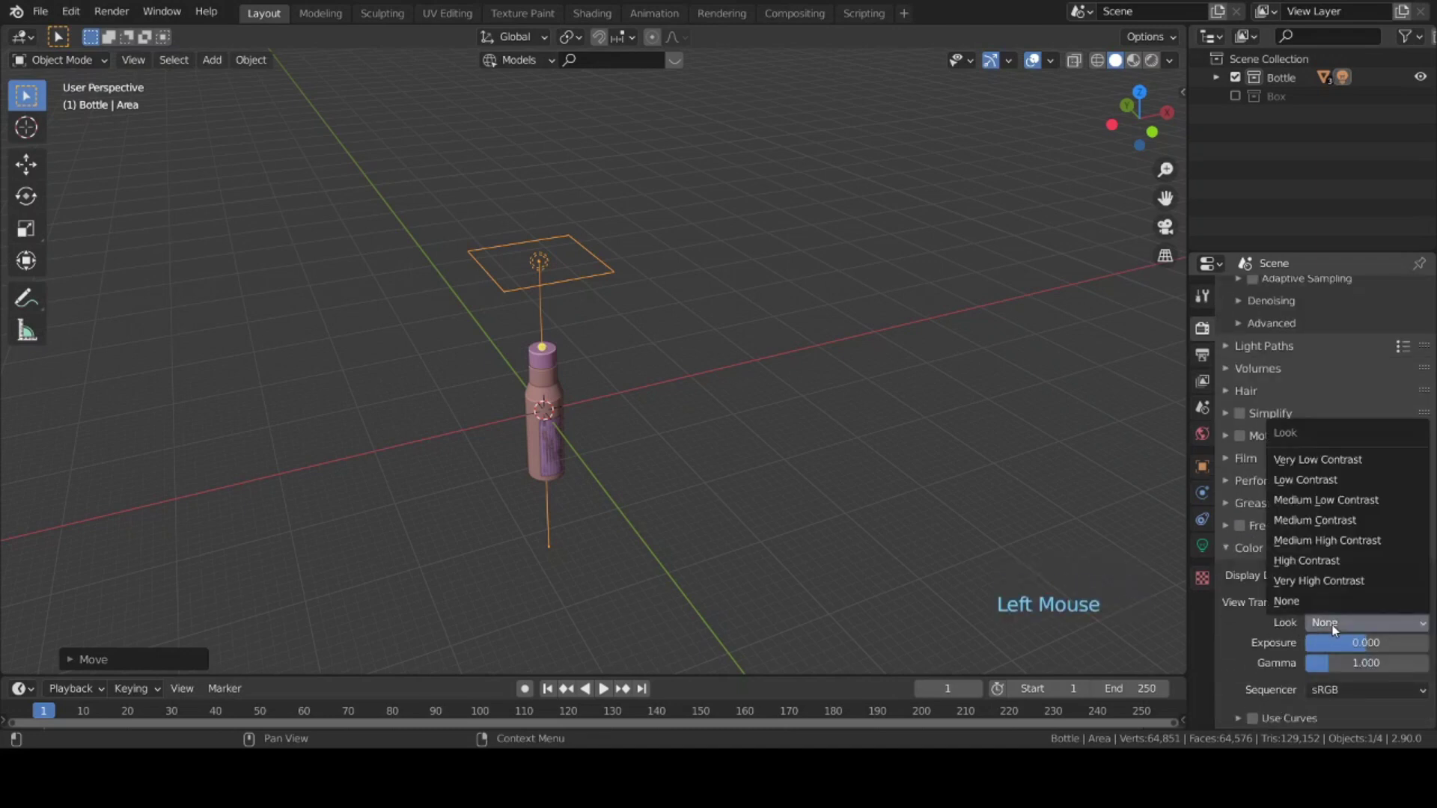
click(1343, 583)
middle_drag(936, 546, 883, 534)
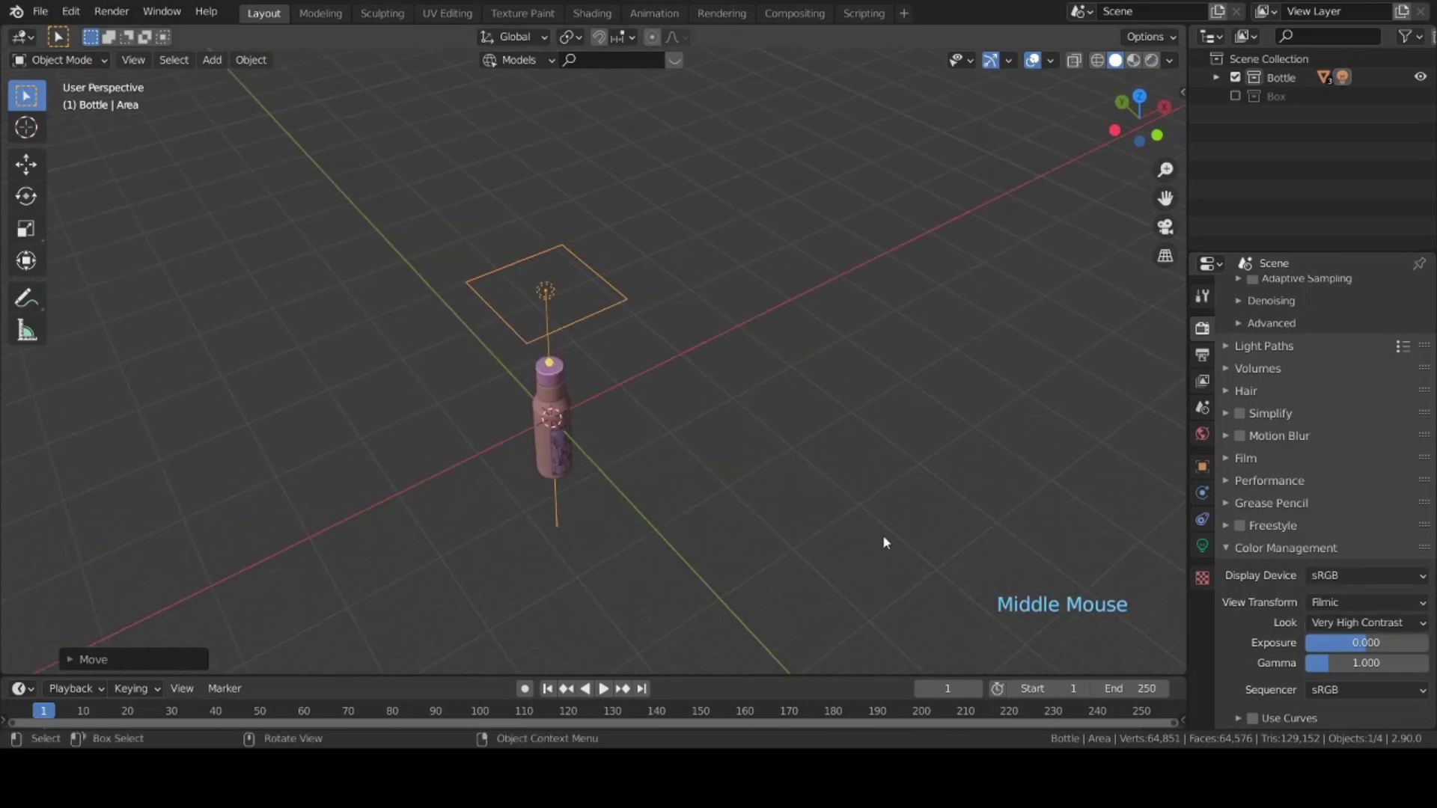
click(1238, 549)
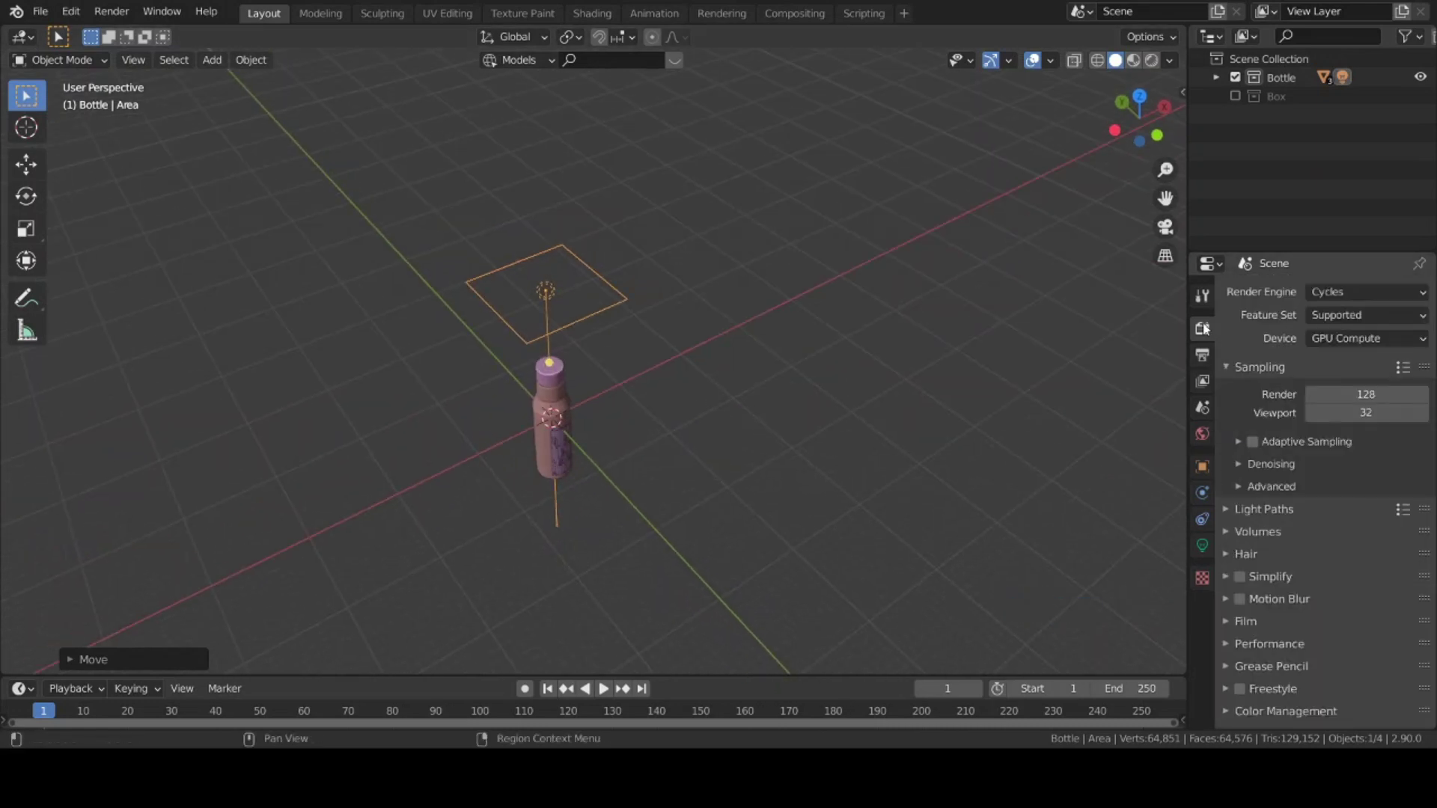
- Add a point light in the top view and move it about 7 m along negative Y, in front of the bottle
middle_drag(437, 367, 572, 474)
scroll(569, 472, up, 2)
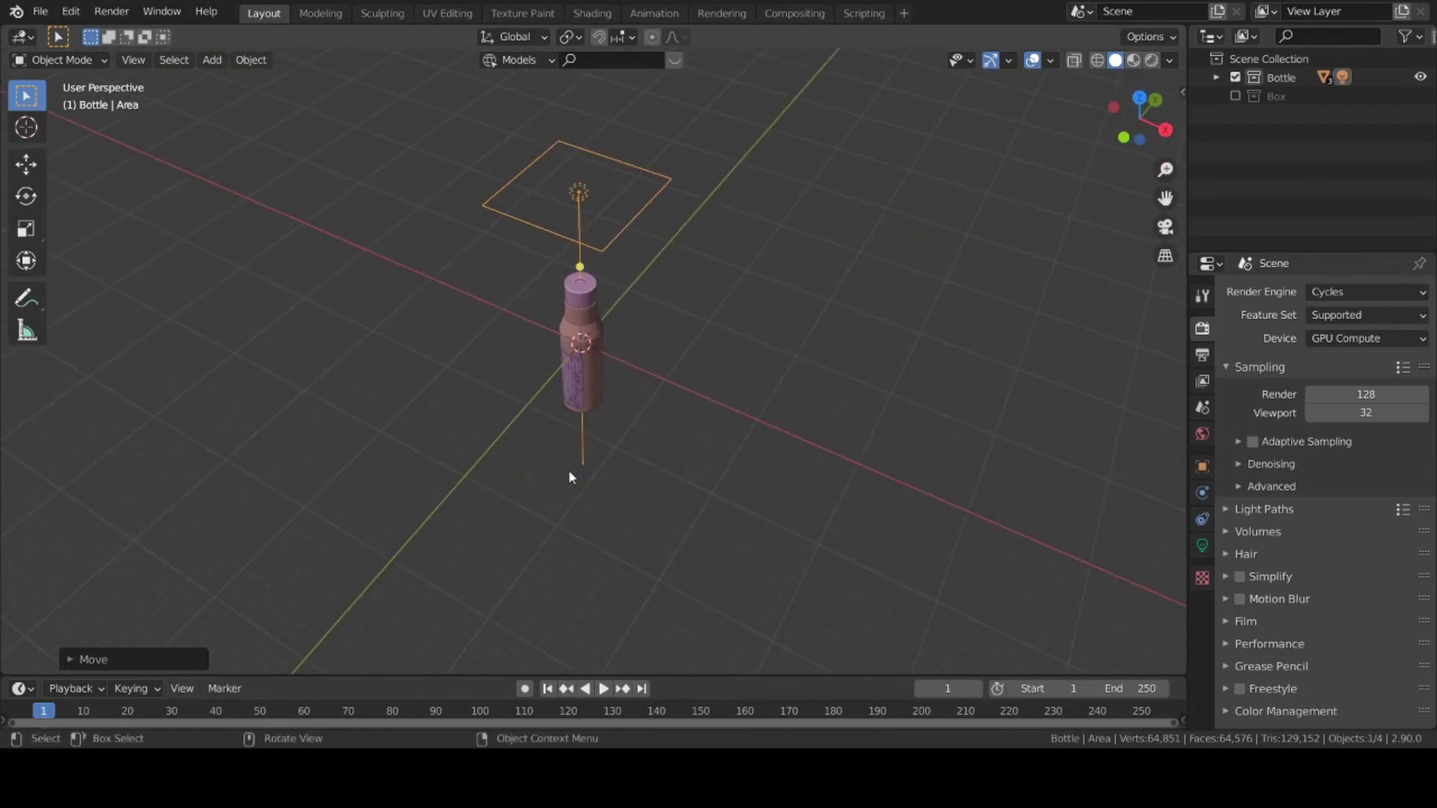
key(KP_7)
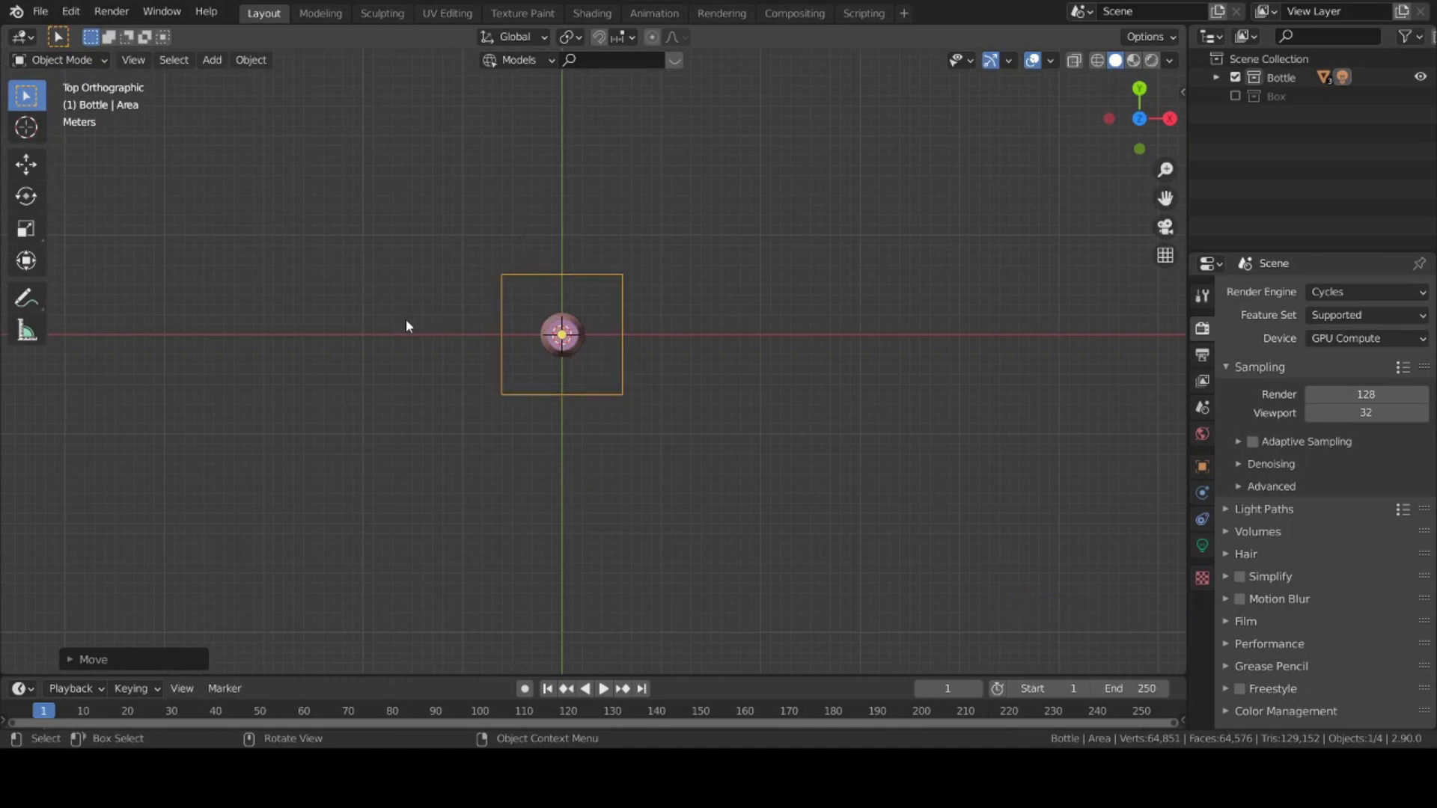
key(shift+a)
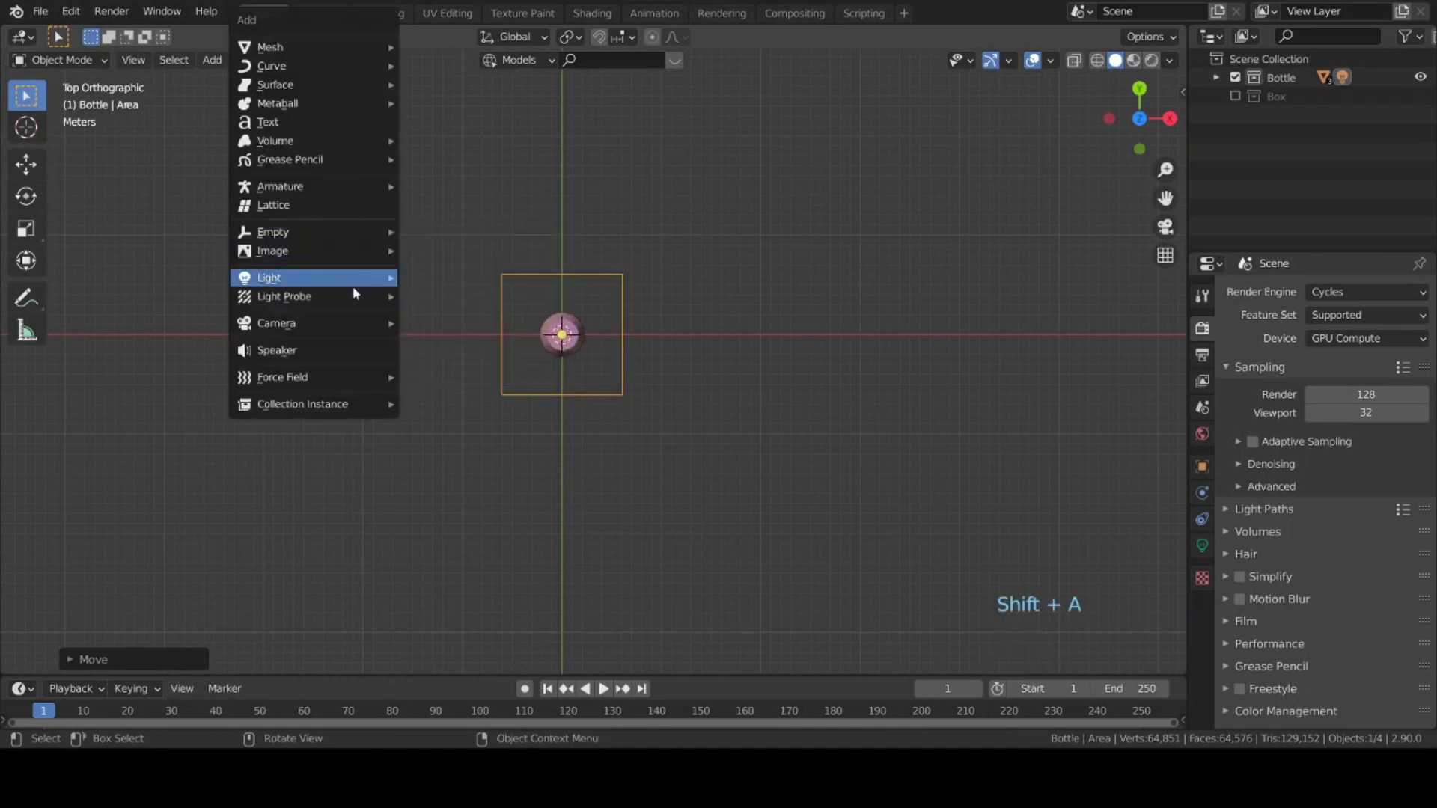
mouse_move(280, 277)
click(449, 278)
scroll(683, 449, up, 4)
key(g)
key(y)
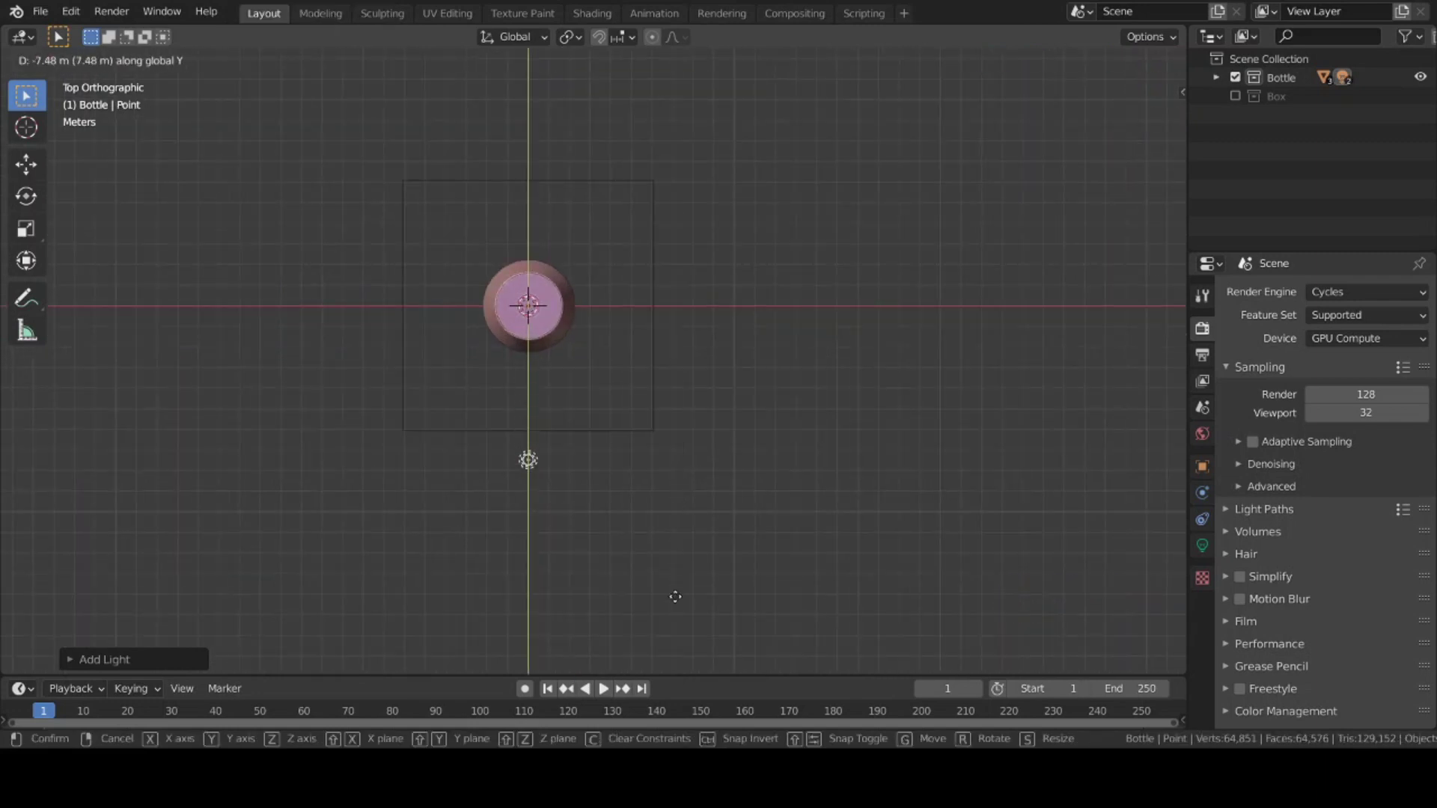
click(676, 587)
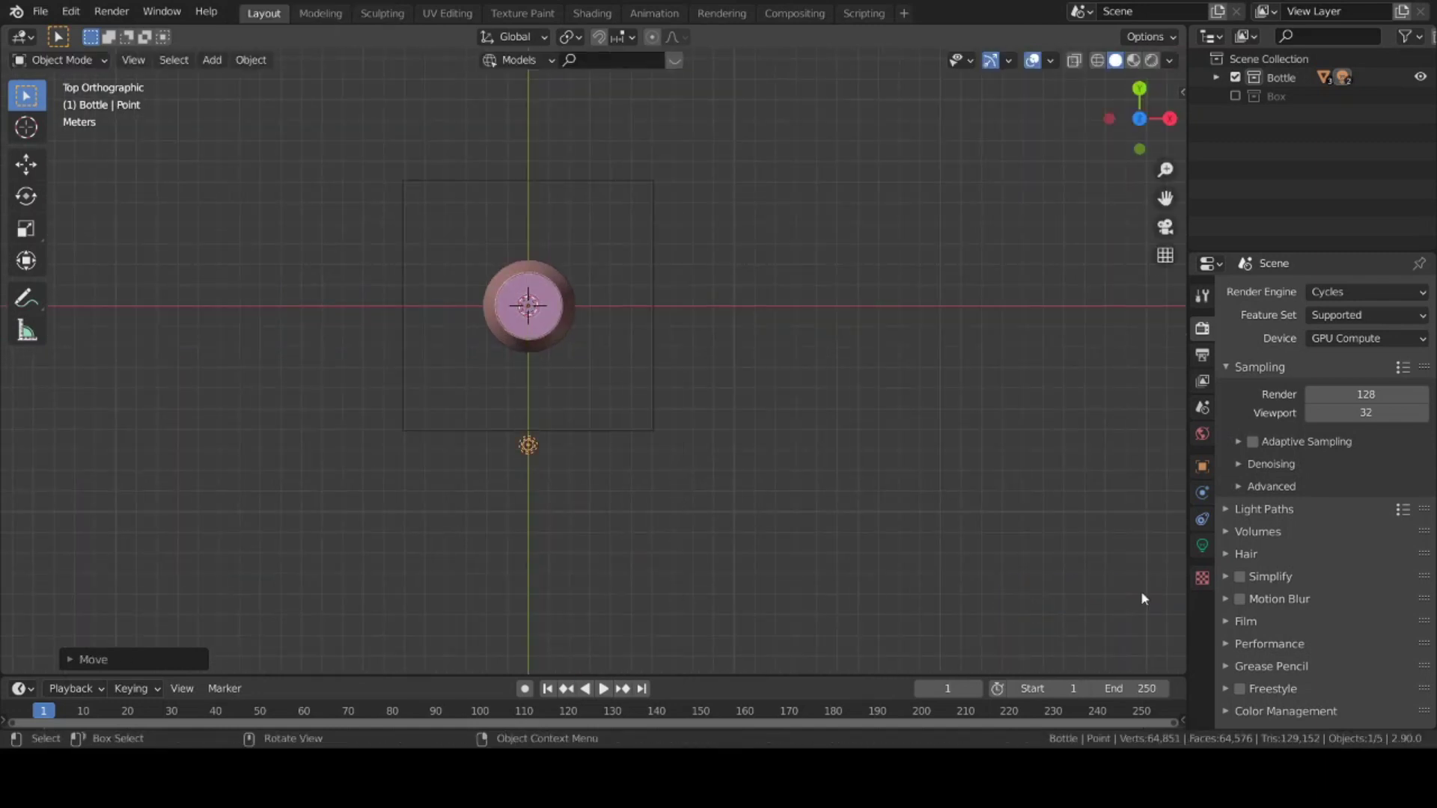
- Set the point light's power to 700 W and its radius to 3.5 m
click(1203, 545)
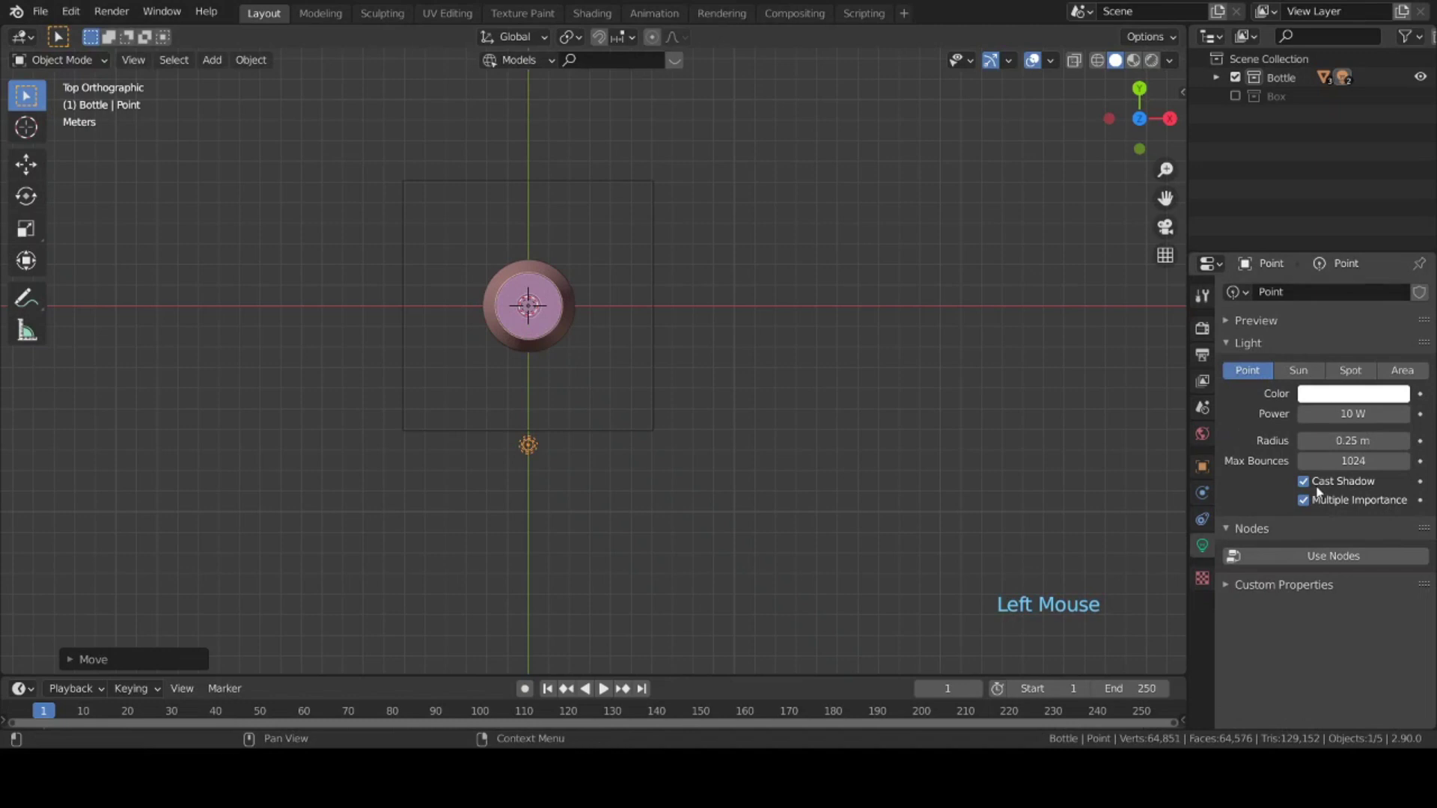
click(1359, 414)
text(700)
key(Return)
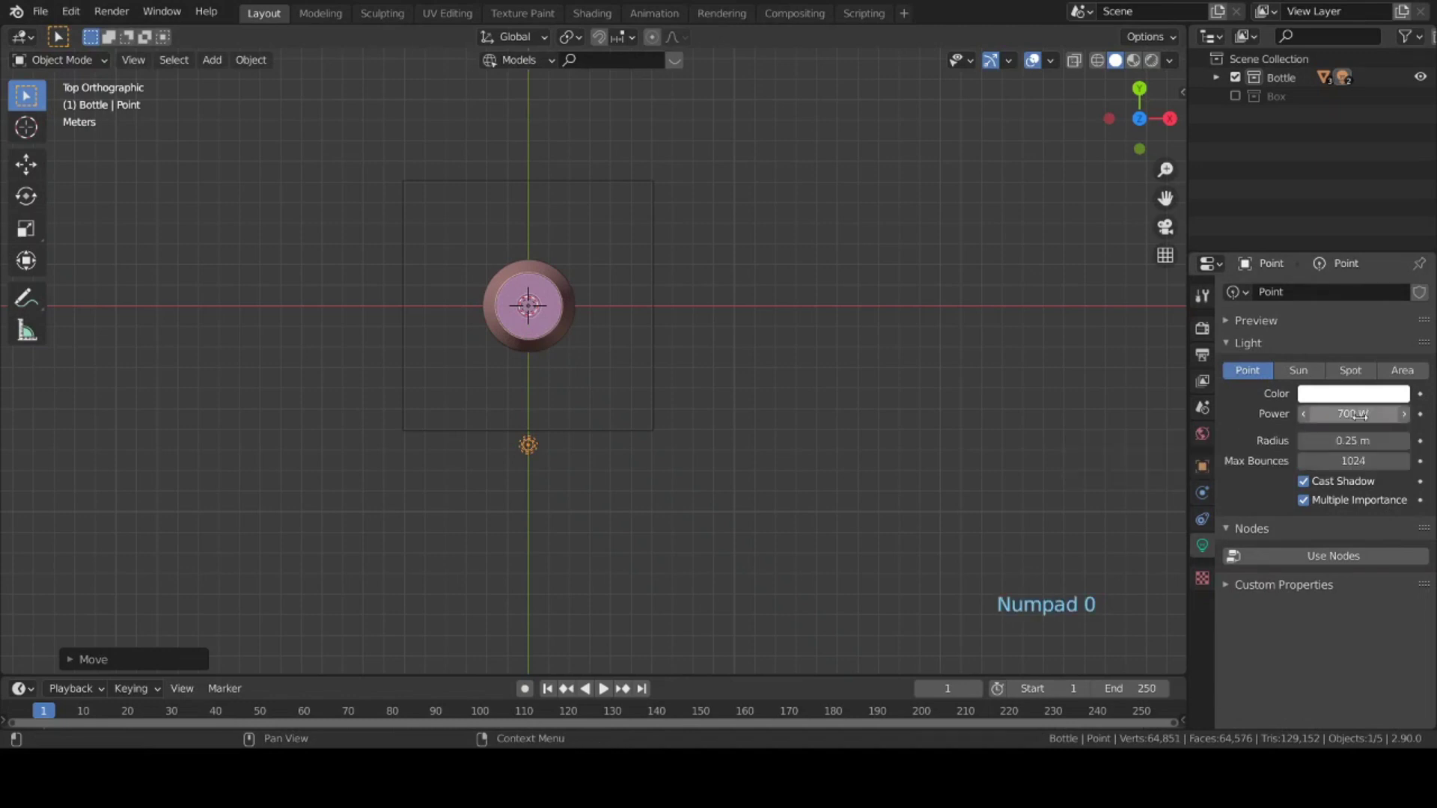
drag(1353, 440, 1406, 441)
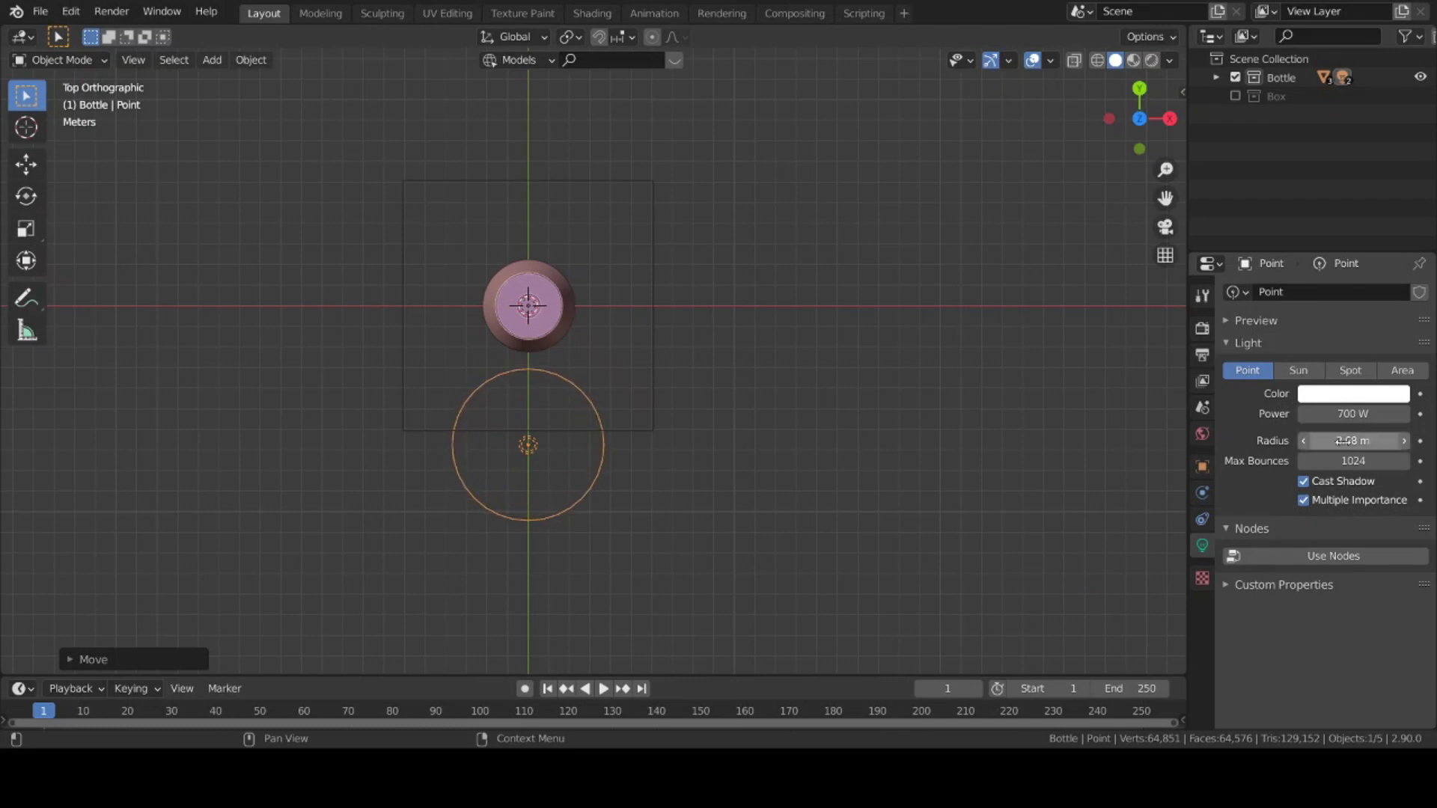
- Move the point light in front of the bottle about 1.6 m farther along negative Y
scroll(739, 517, down, 1)
key(g)
key(y)
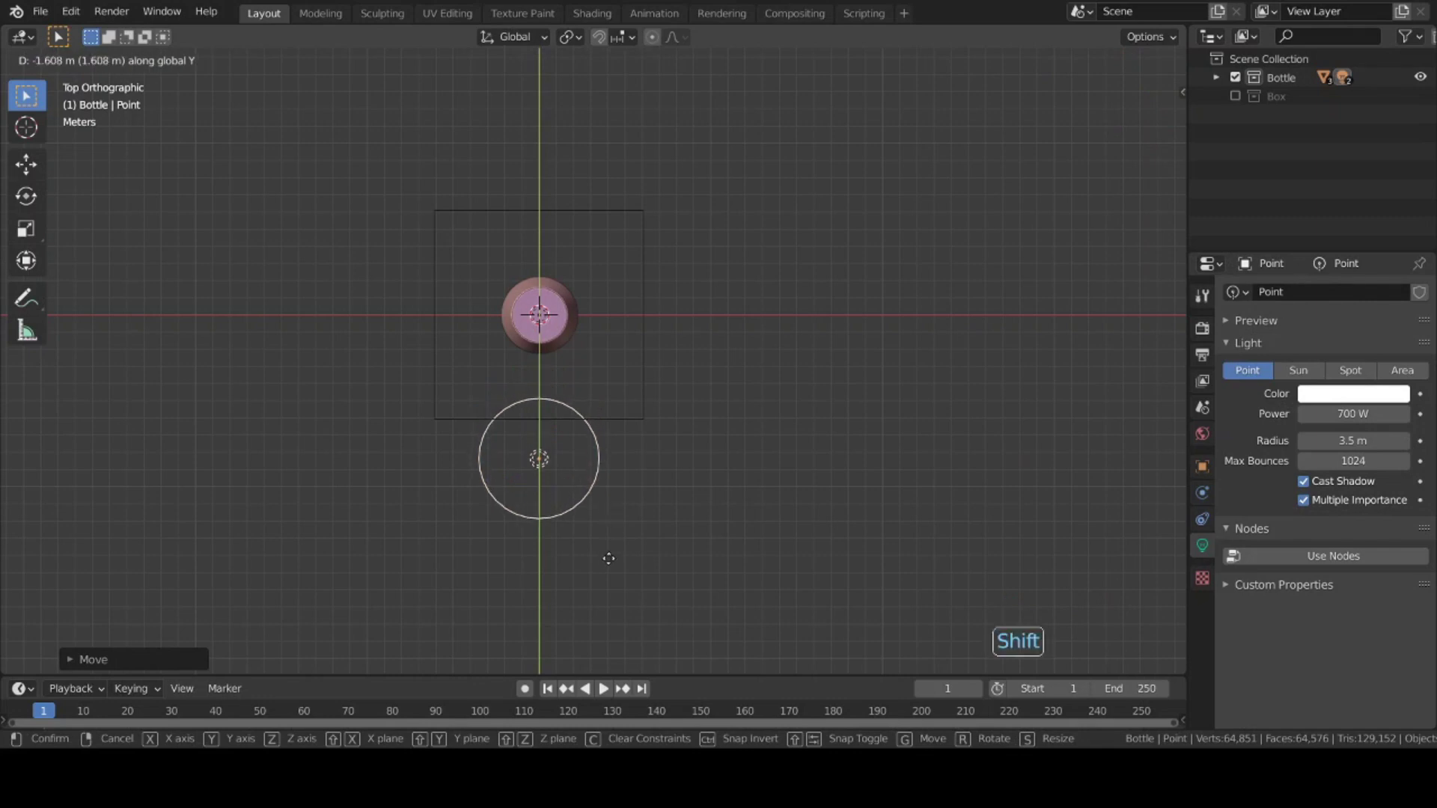
click(608, 568)
shift+middle_drag(620, 544, 620, 523)
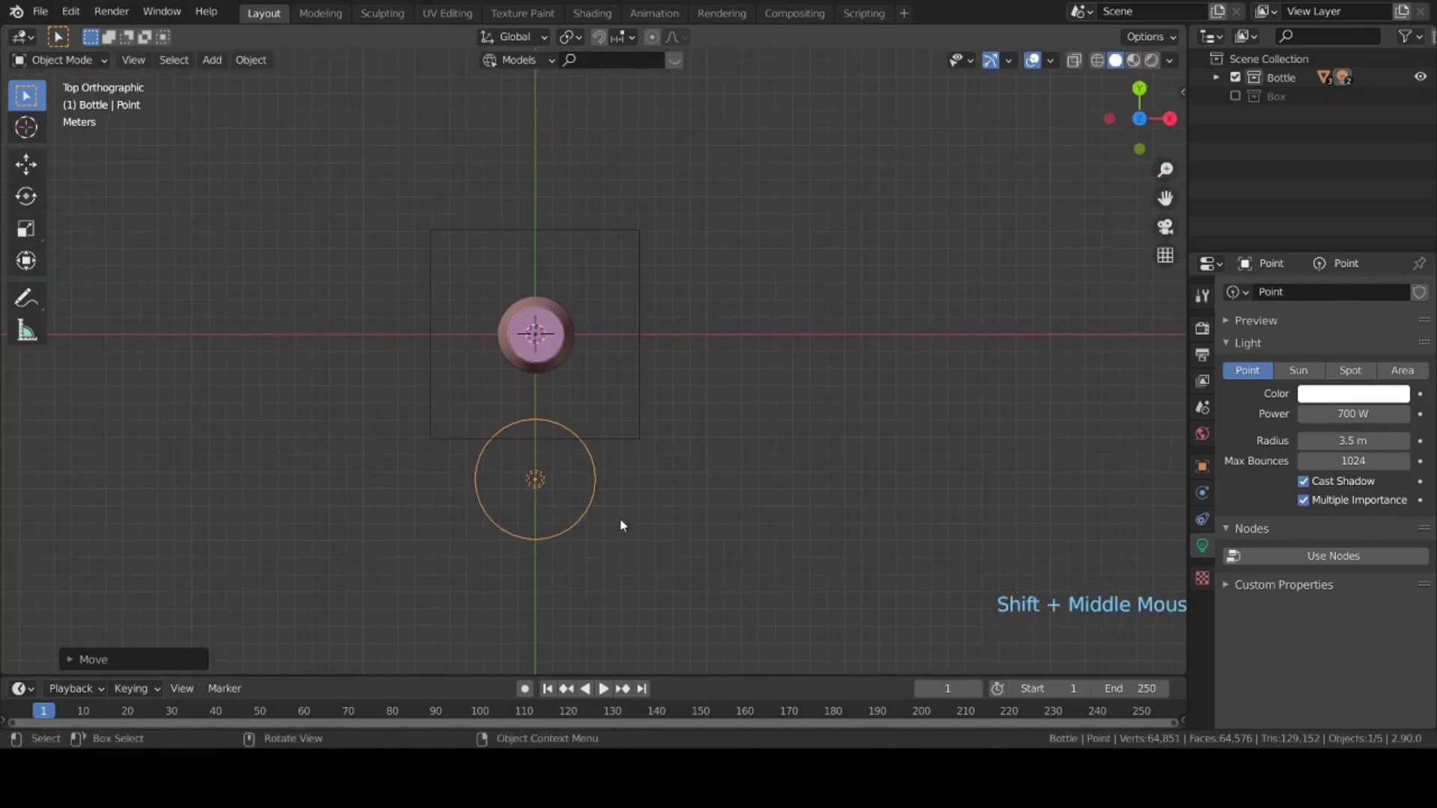
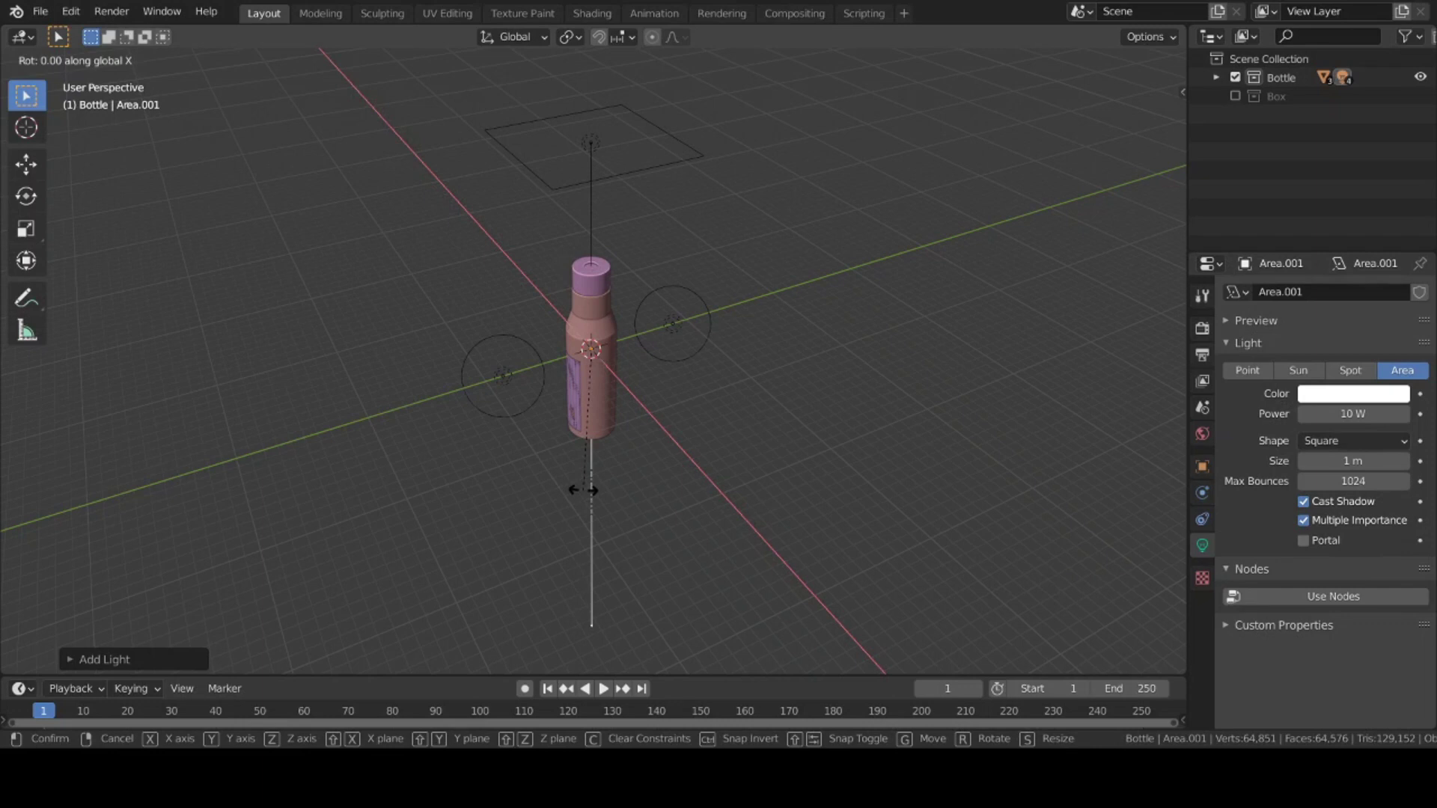
- Rotate the new area light 90° around the global X axis
text(90)
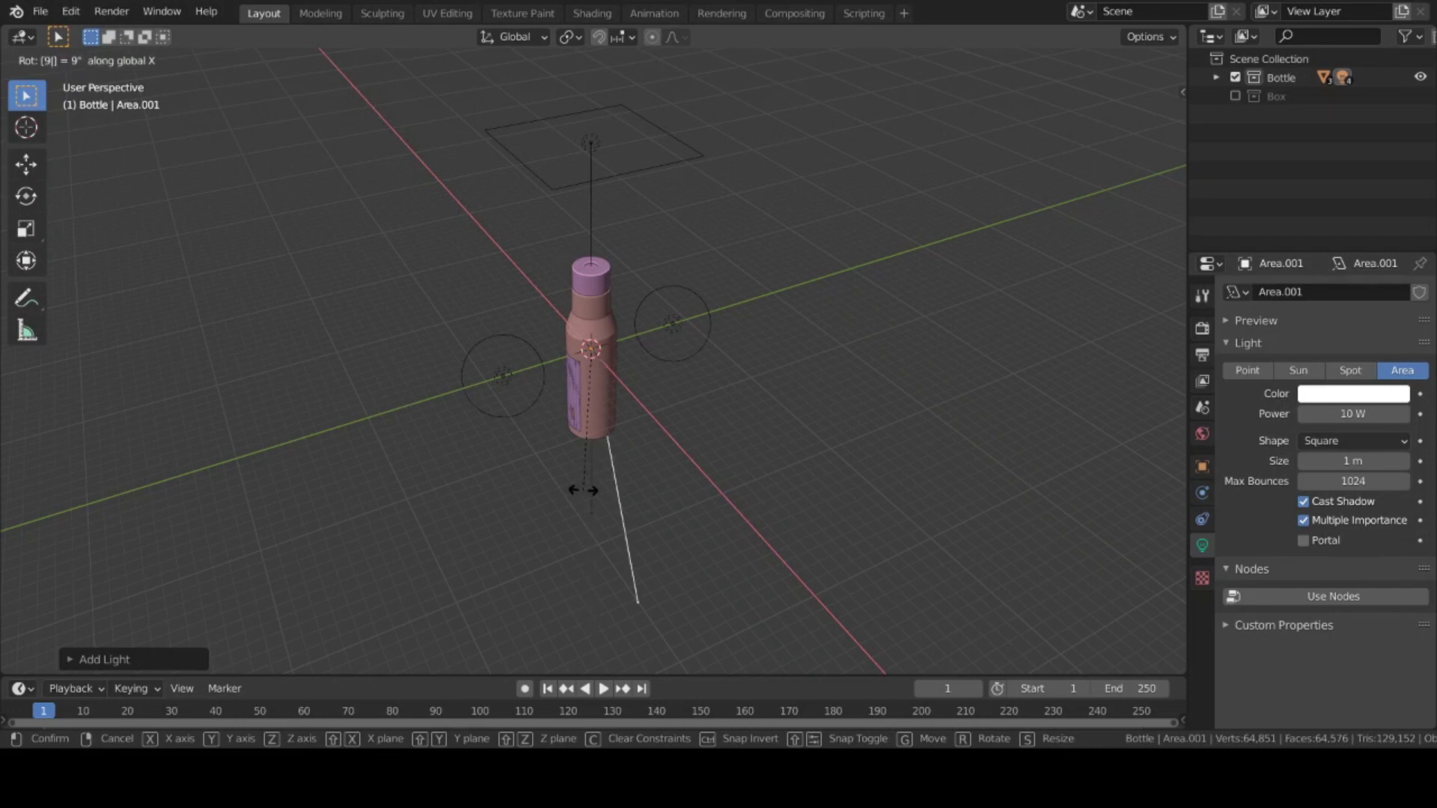
key(Return)
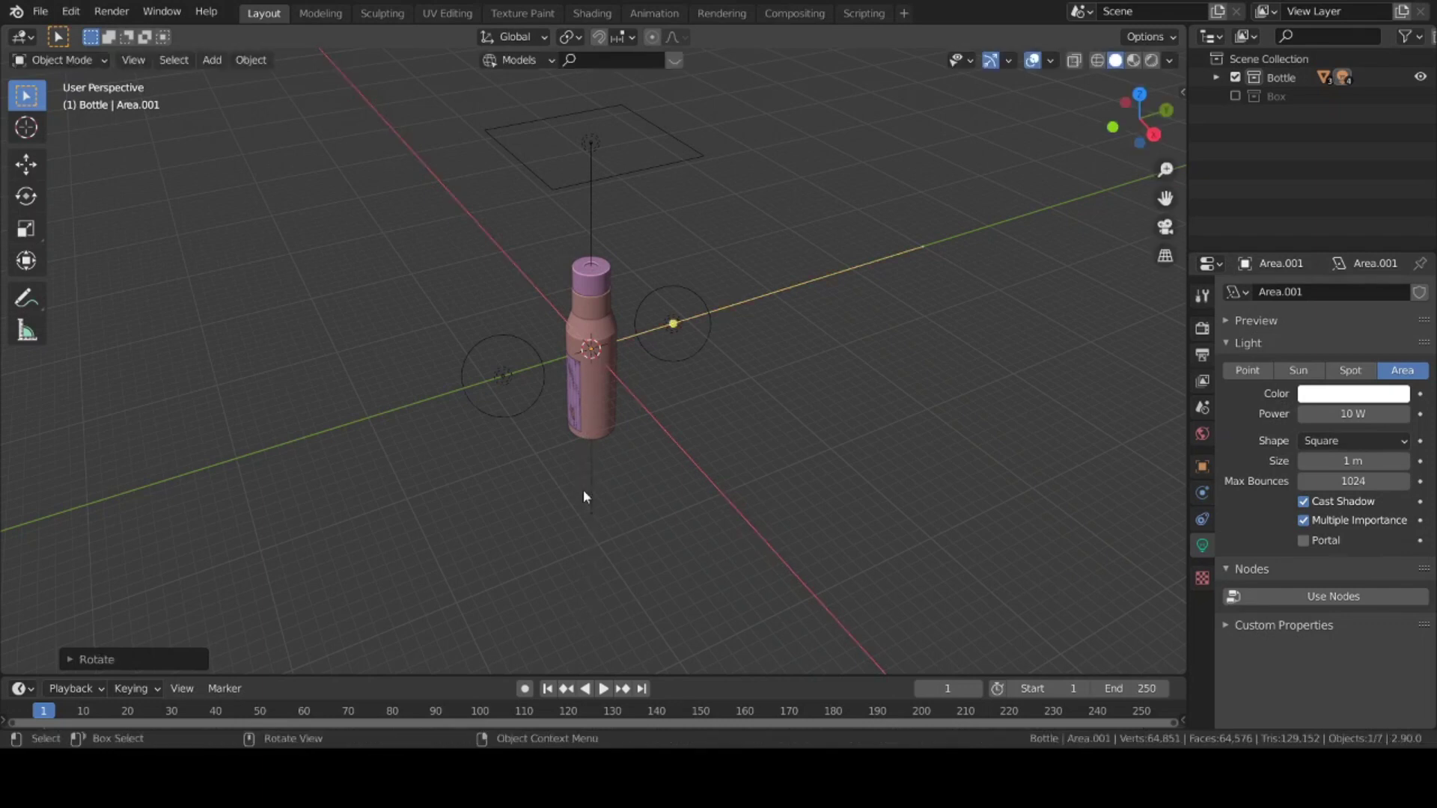
middle_drag(657, 491, 641, 485)
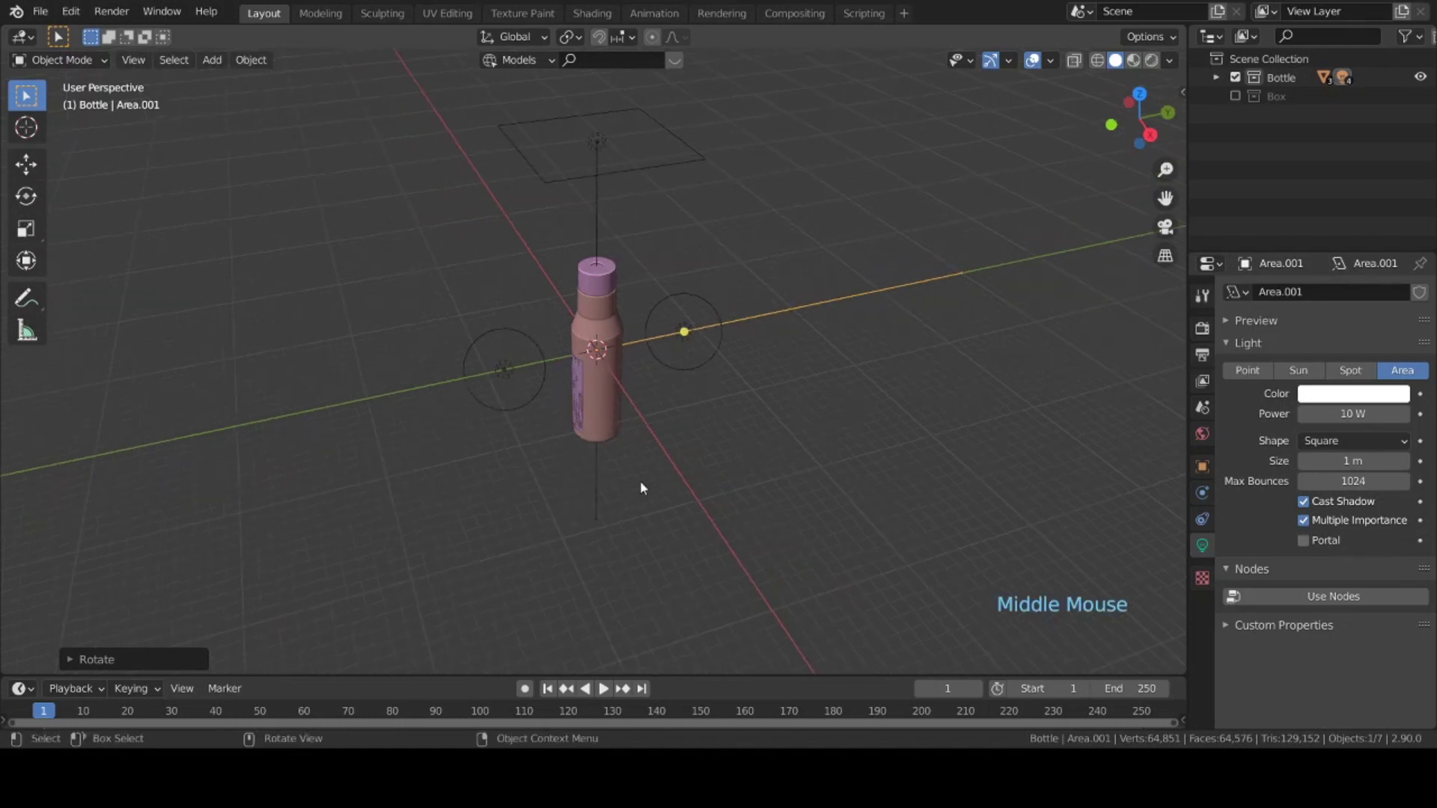
- Move the rotated area light about 11.7 m along negative Y in the top view, in front of the front point light
key(KP_1)
key(KP_3)
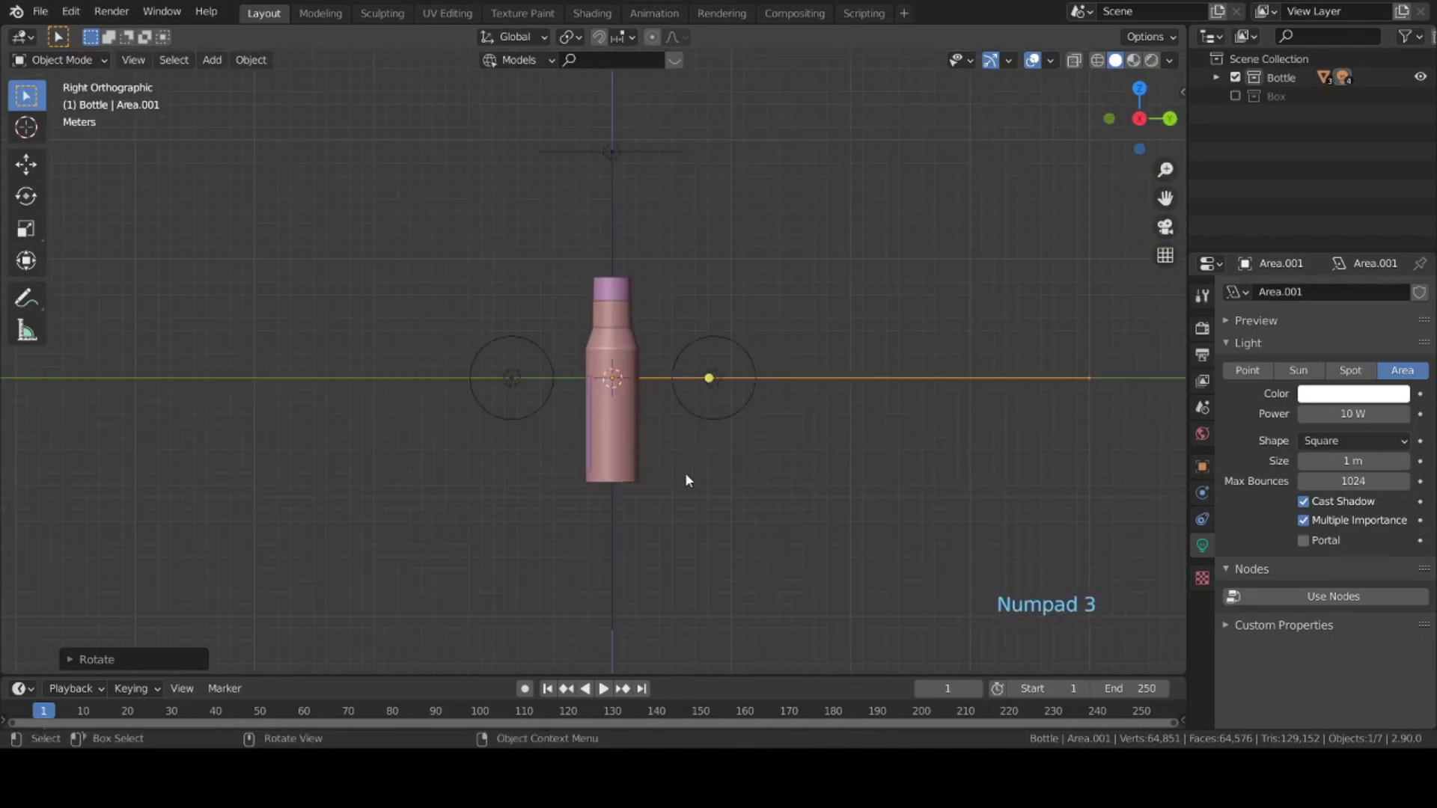
key(g)
right_click(543, 468)
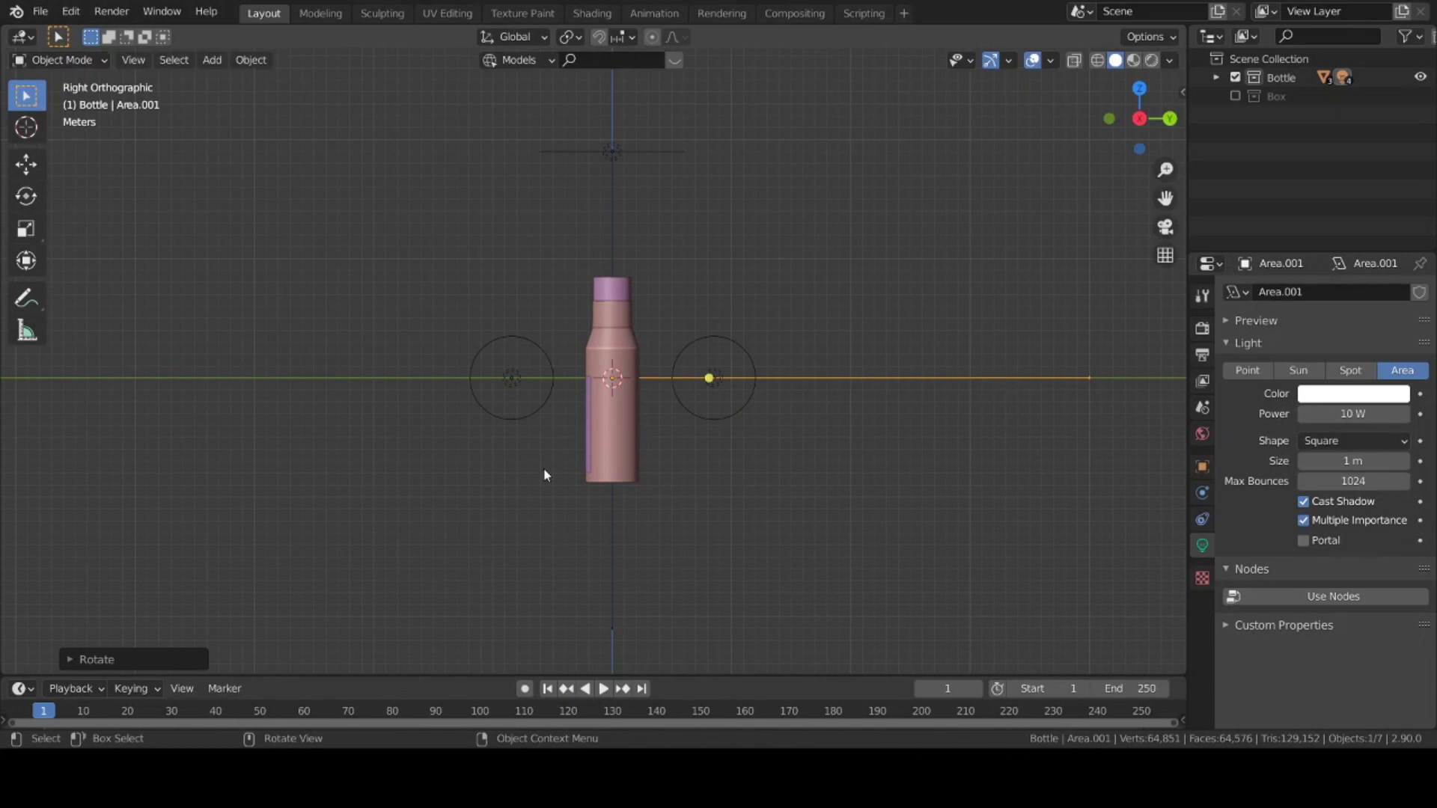
key(KP_7)
key(g)
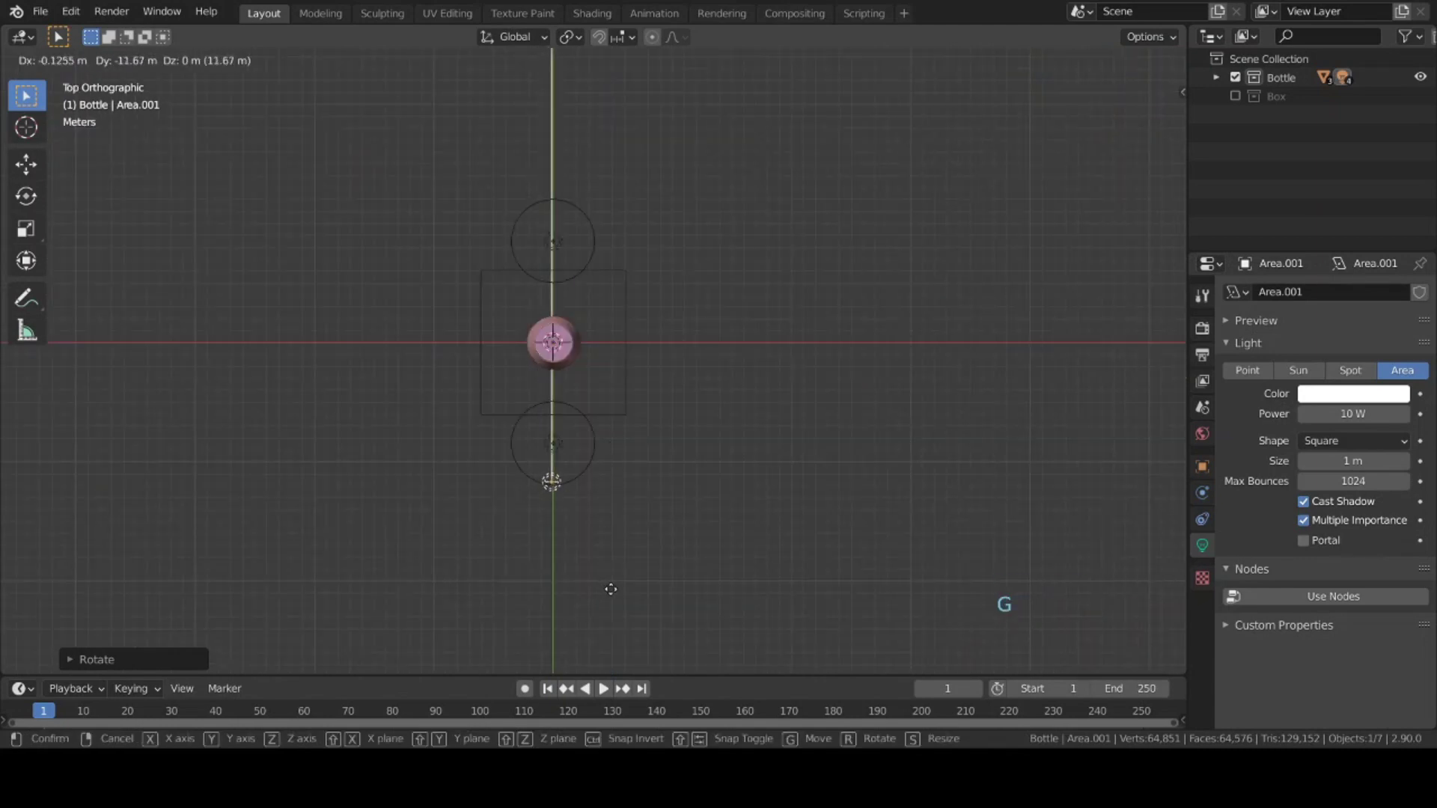
key(y)
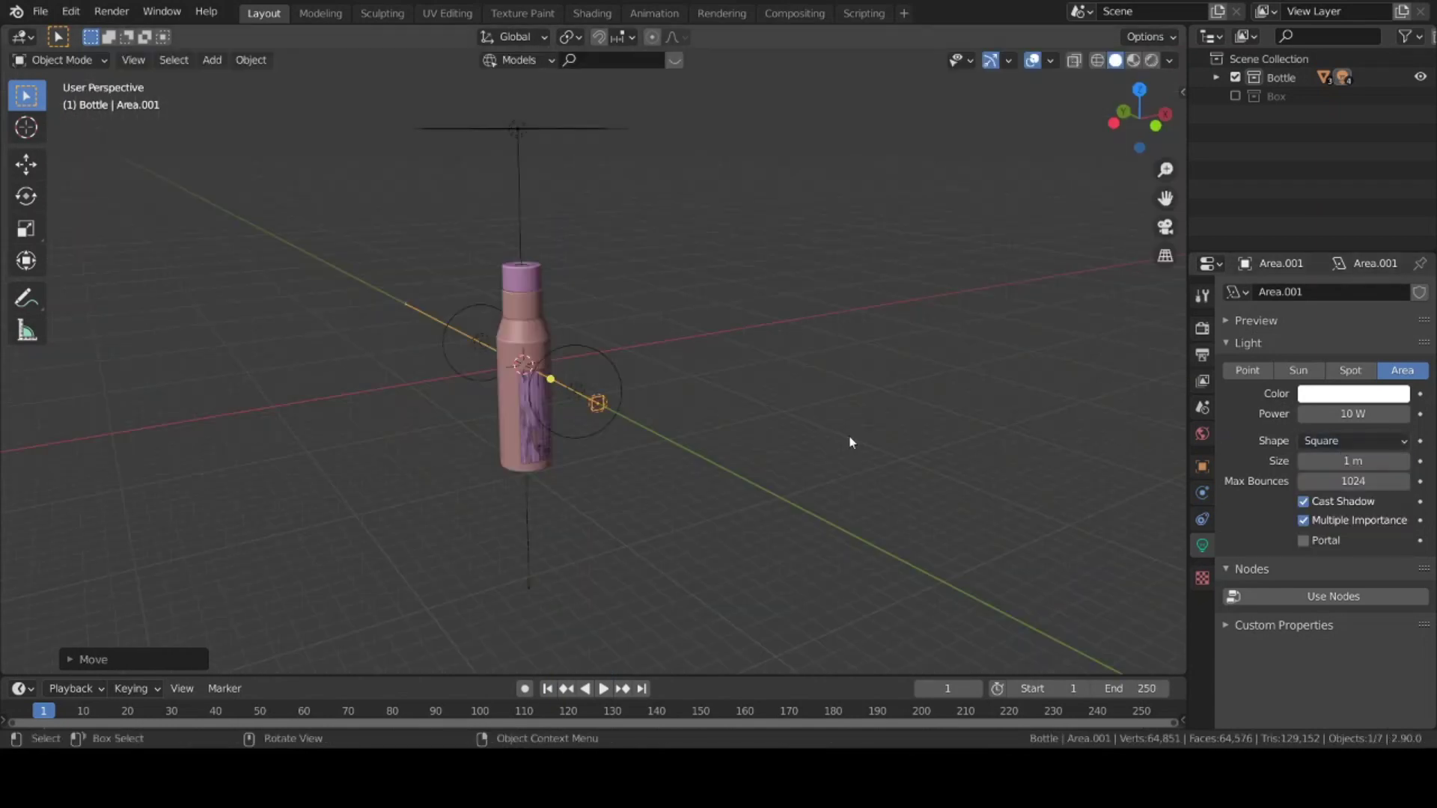
- Change the front area light's shape to Rectangle
click(1332, 440)
click(1337, 441)
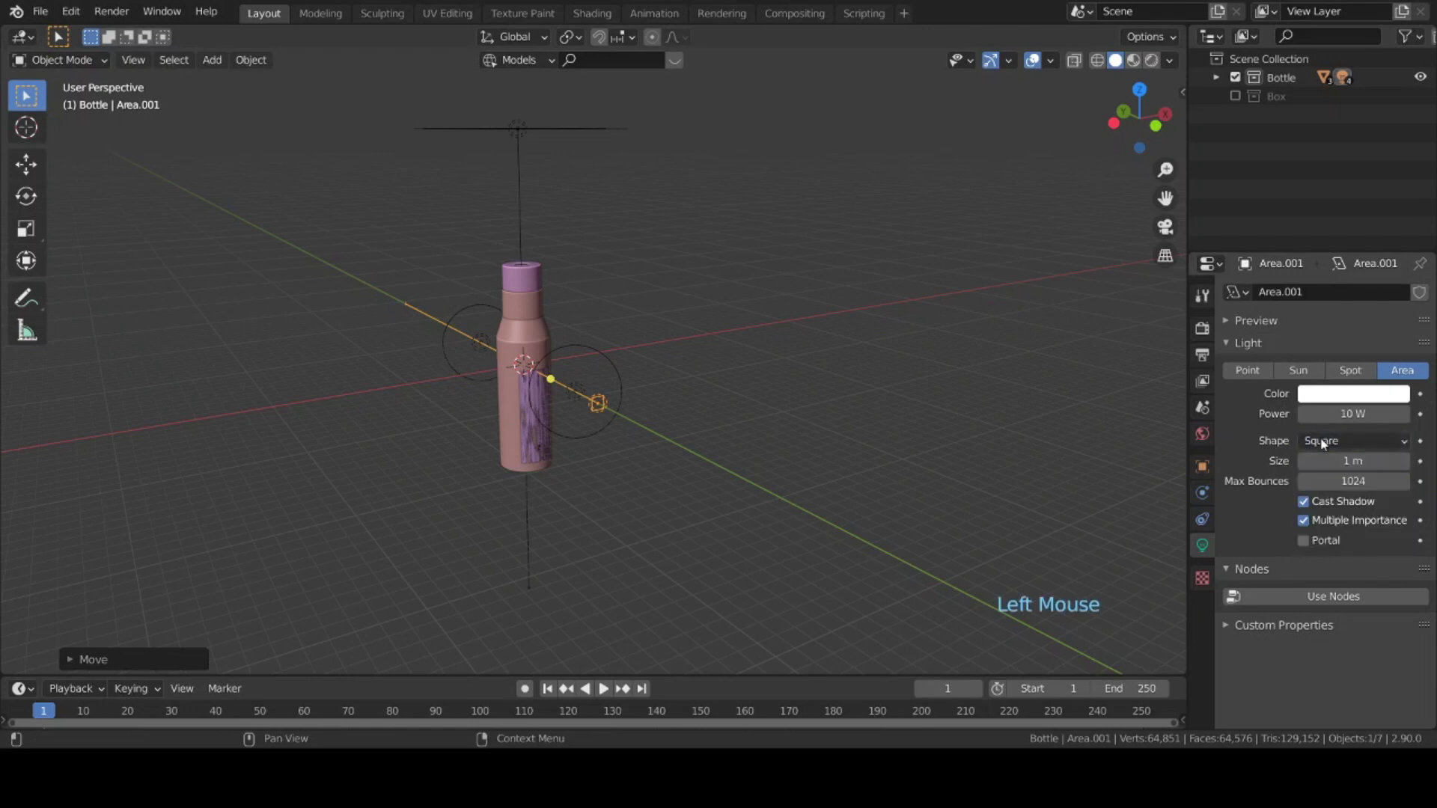
click(1338, 442)
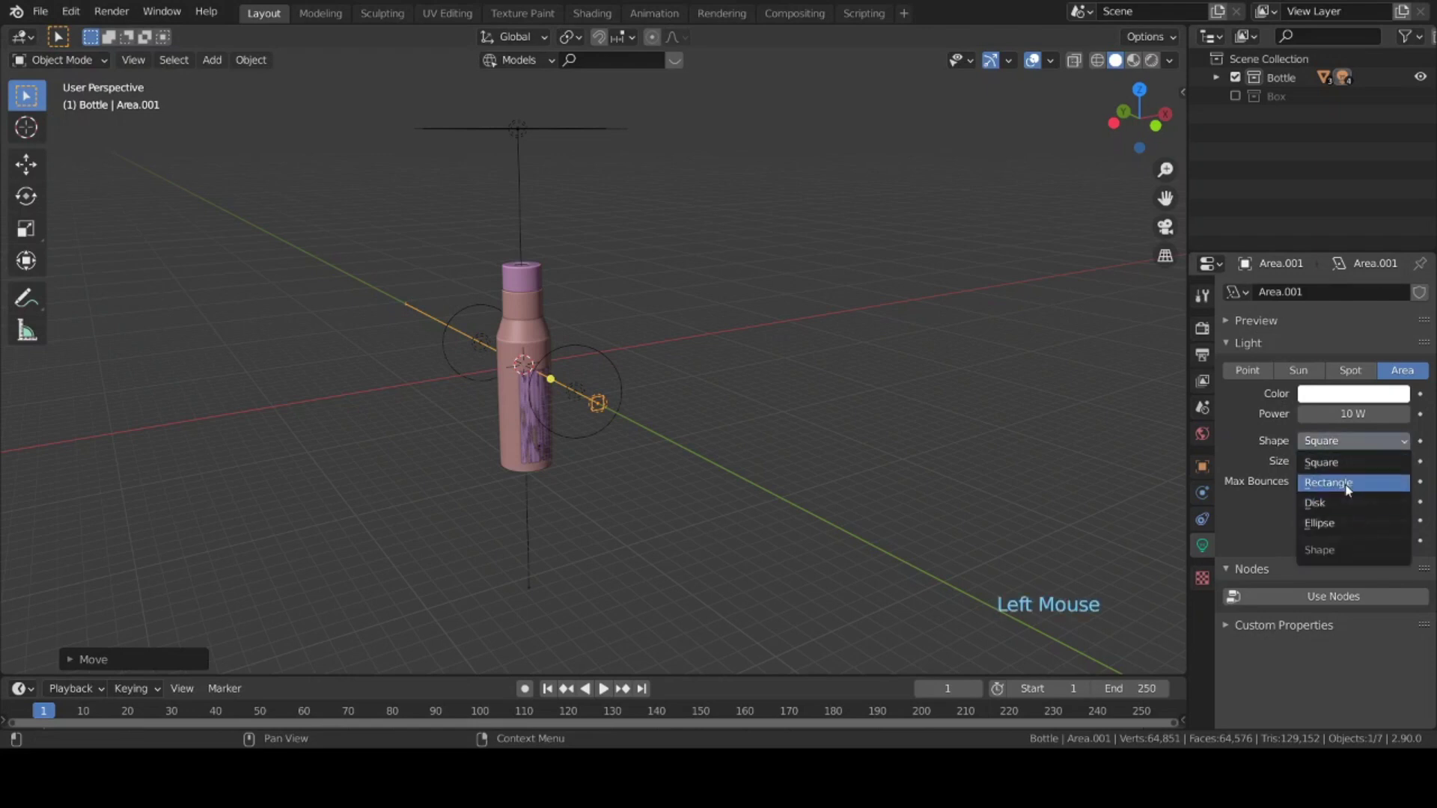
click(1343, 485)
- Resize the front area light into a tall narrow strip about 0.41 m wide and 27.3 m high
middle_drag(953, 503, 815, 446)
scroll(773, 491, up, 3)
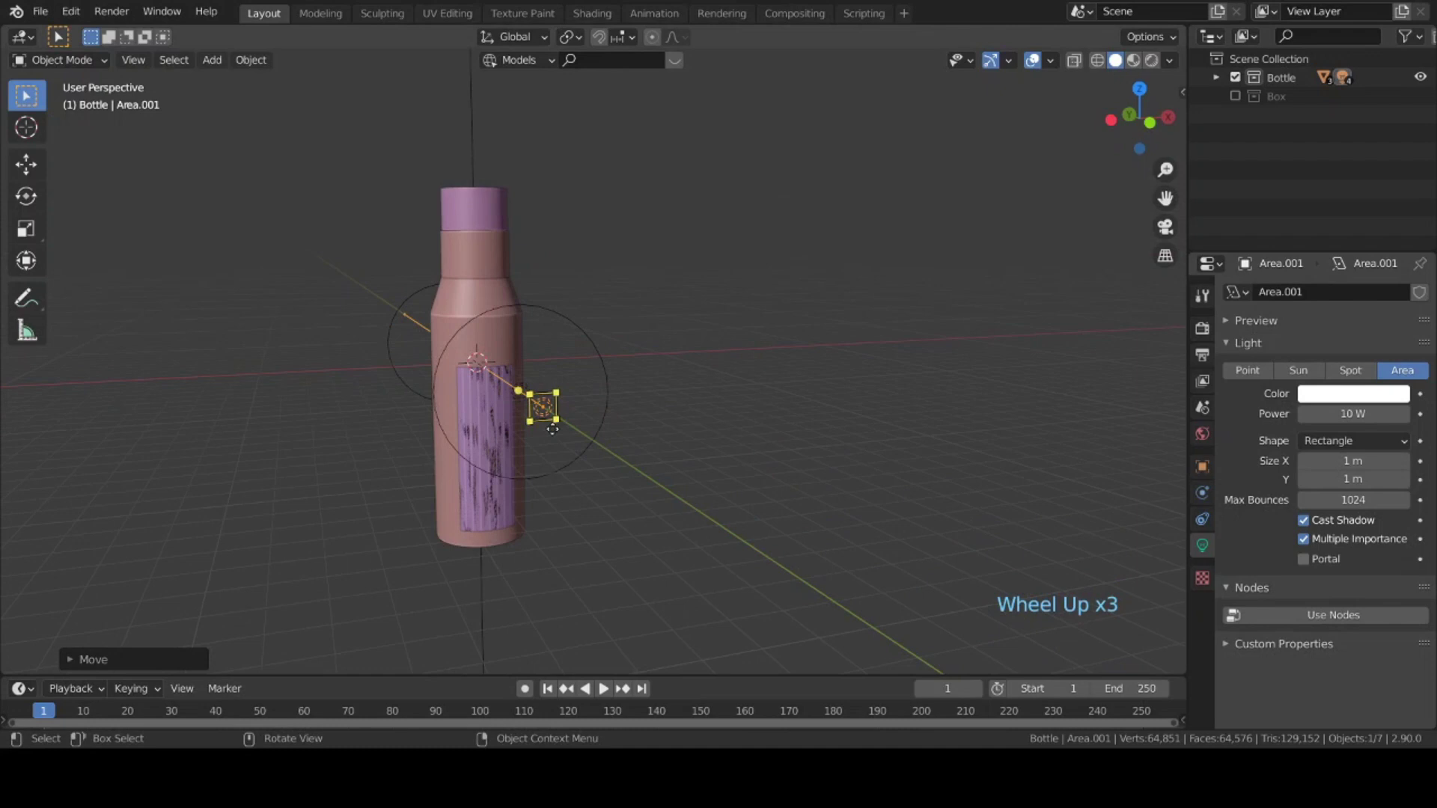
drag(534, 420, 598, 596)
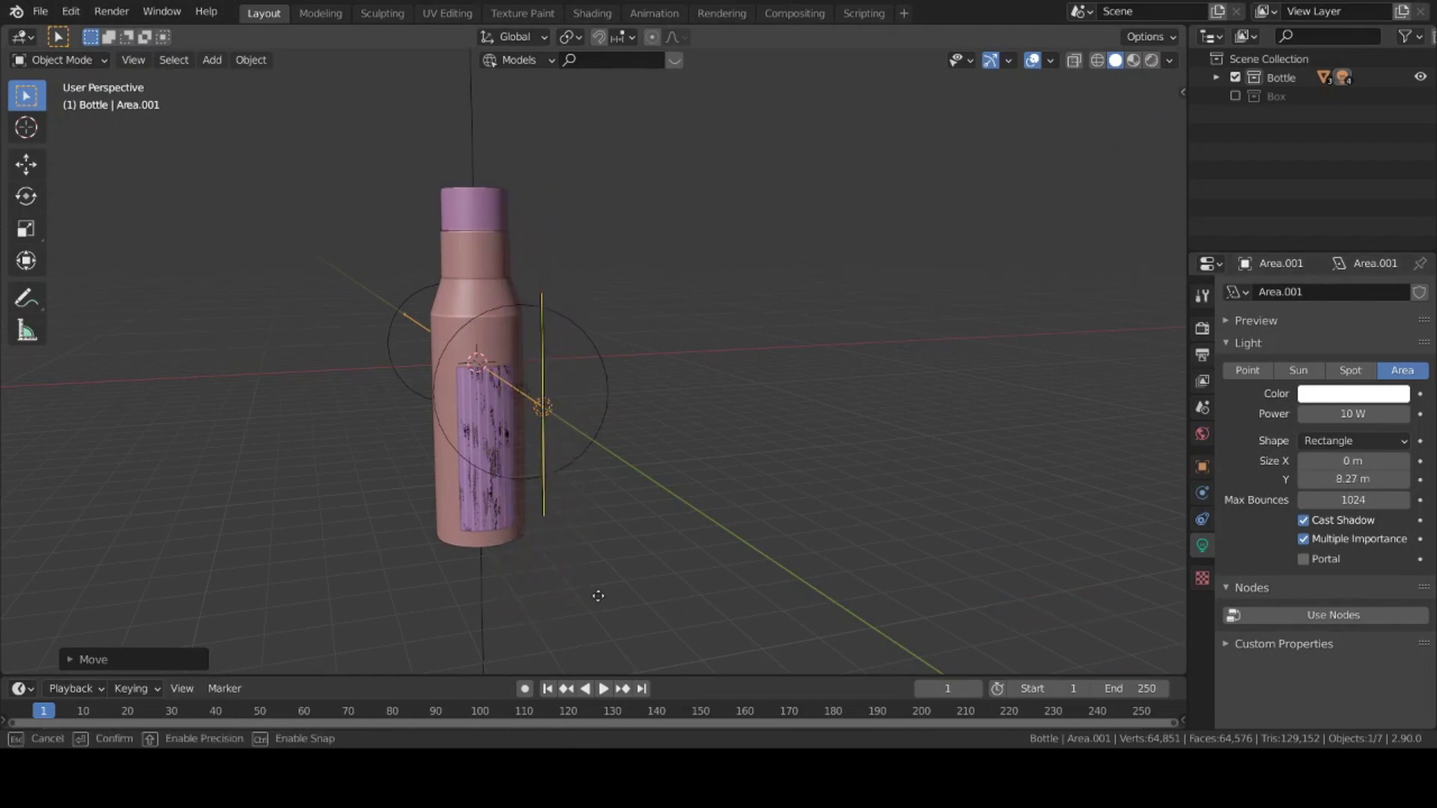
drag(1014, 517, 552, 748)
scroll(587, 504, down, 4)
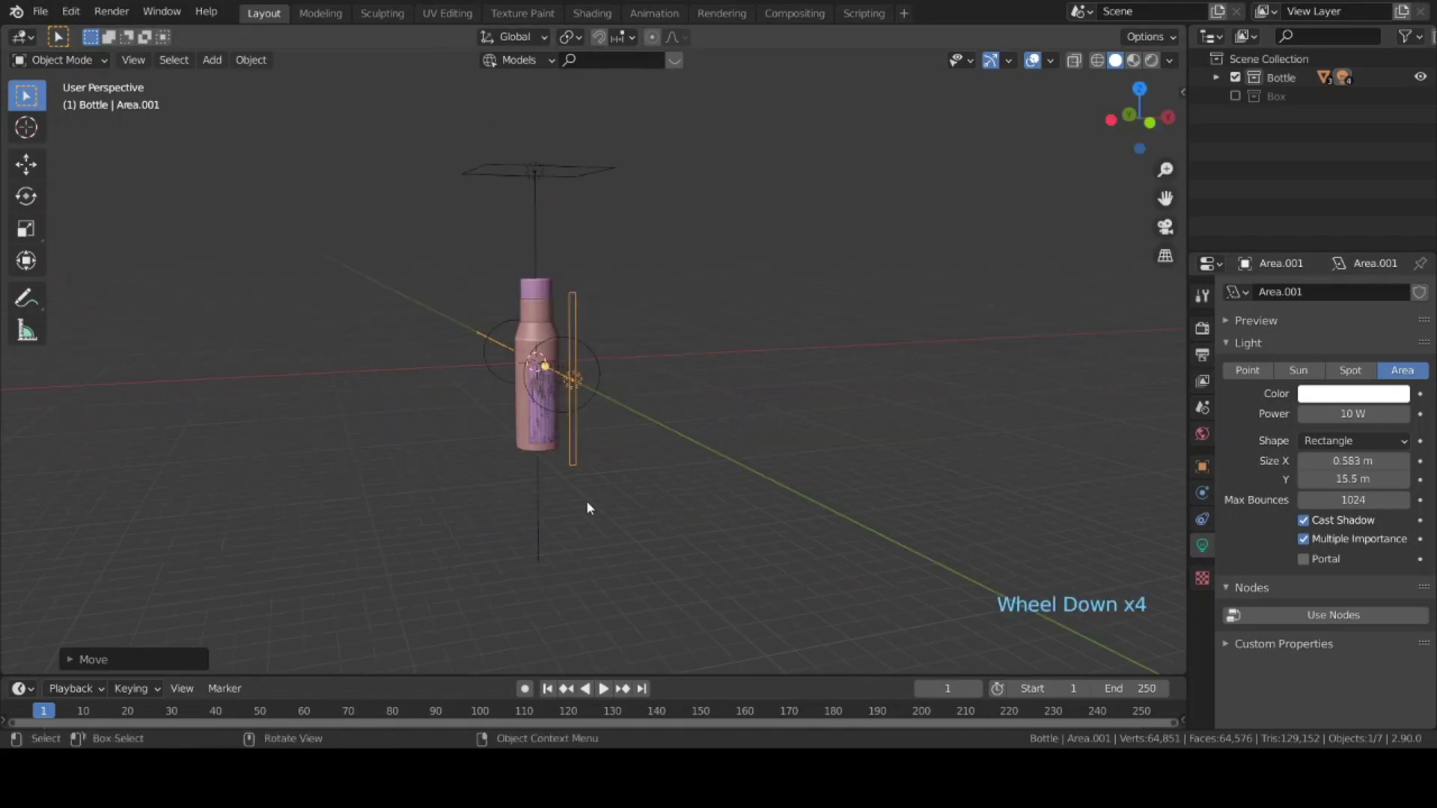
drag(570, 471, 569, 589)
- Set the strip light's power to 1000 W
click(1353, 414)
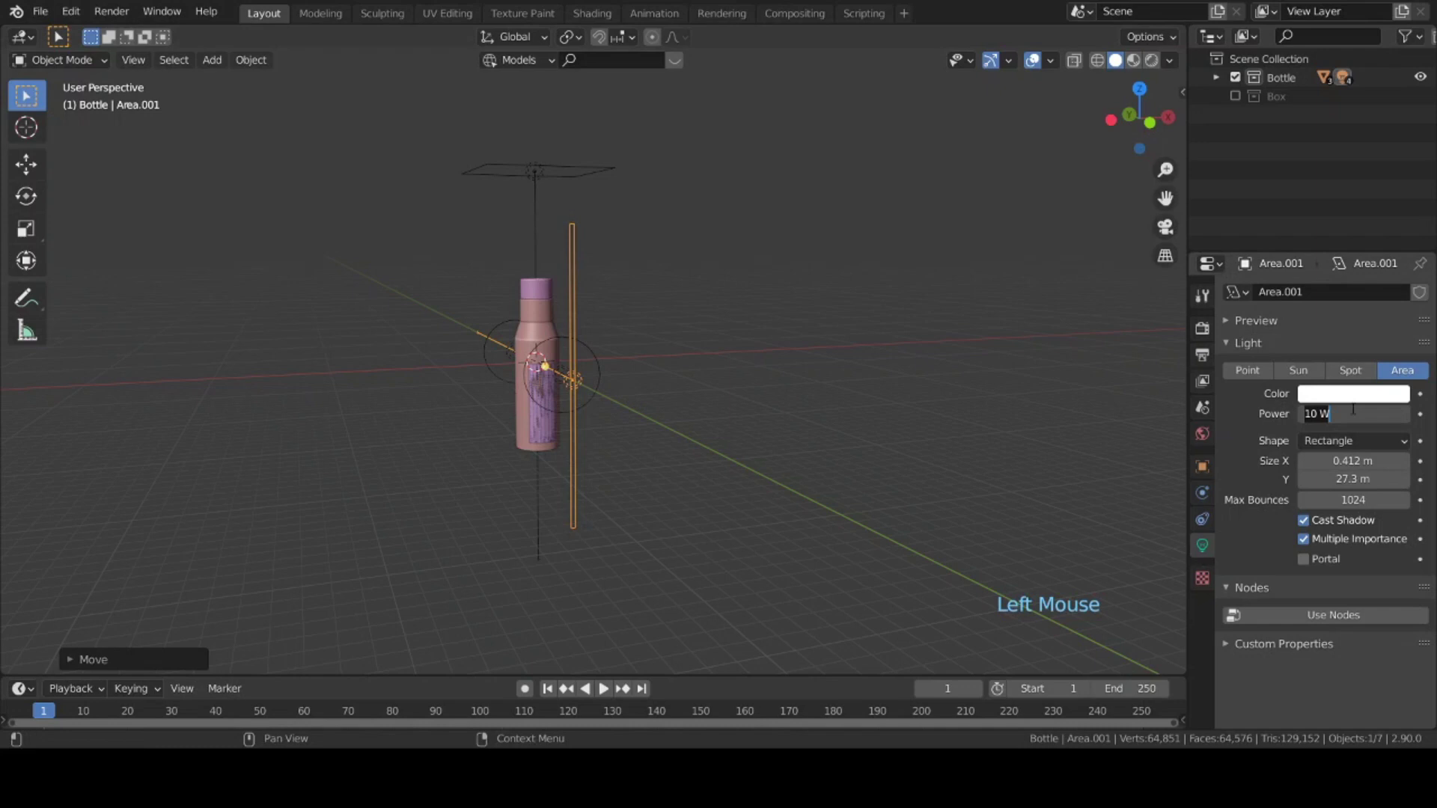
text(1000)
key(Return)
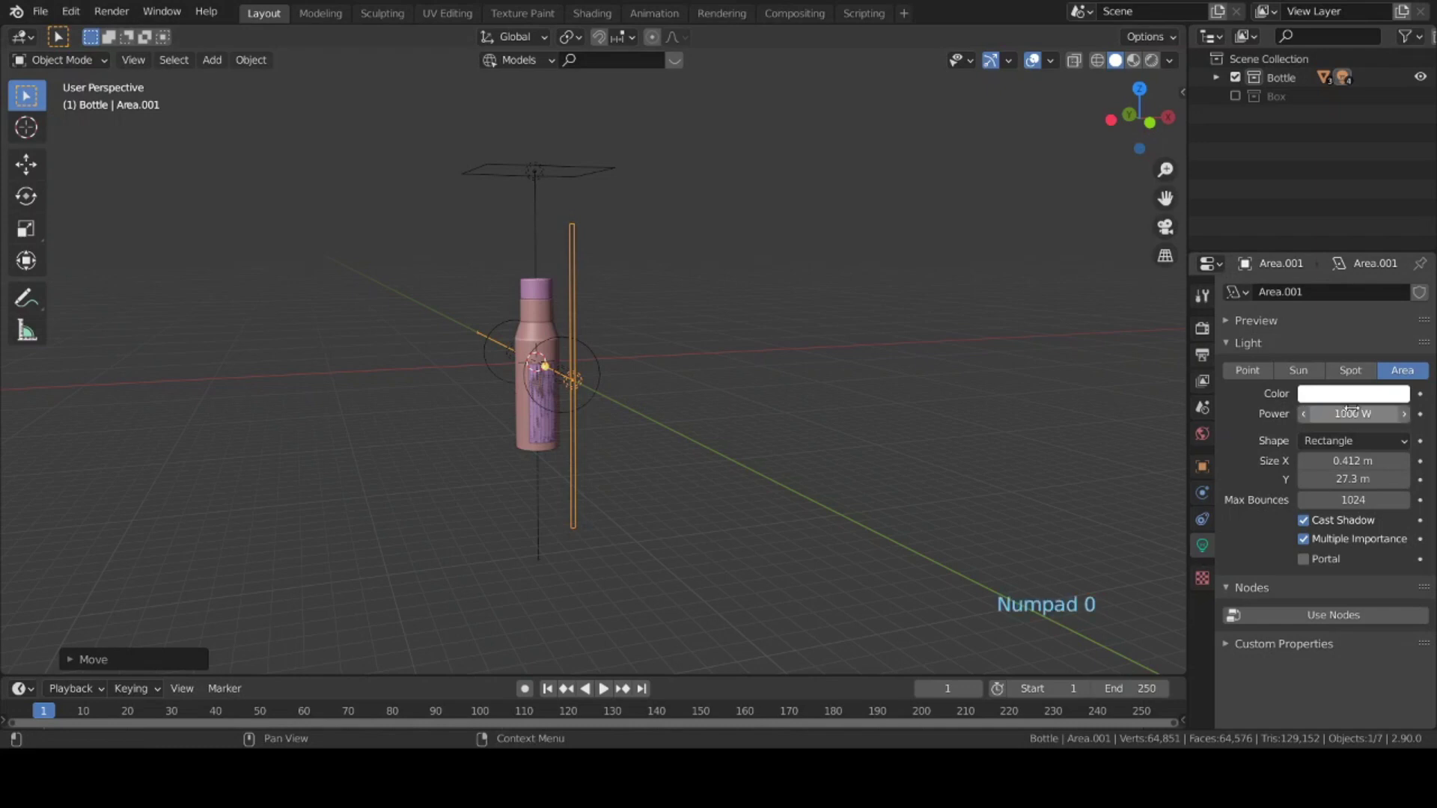
- Duplicate the strip light in place and rotate the copy about 90° around the 3D cursor to the bottle's negative X side
middle_drag(672, 315, 568, 358)
key(KP_7)
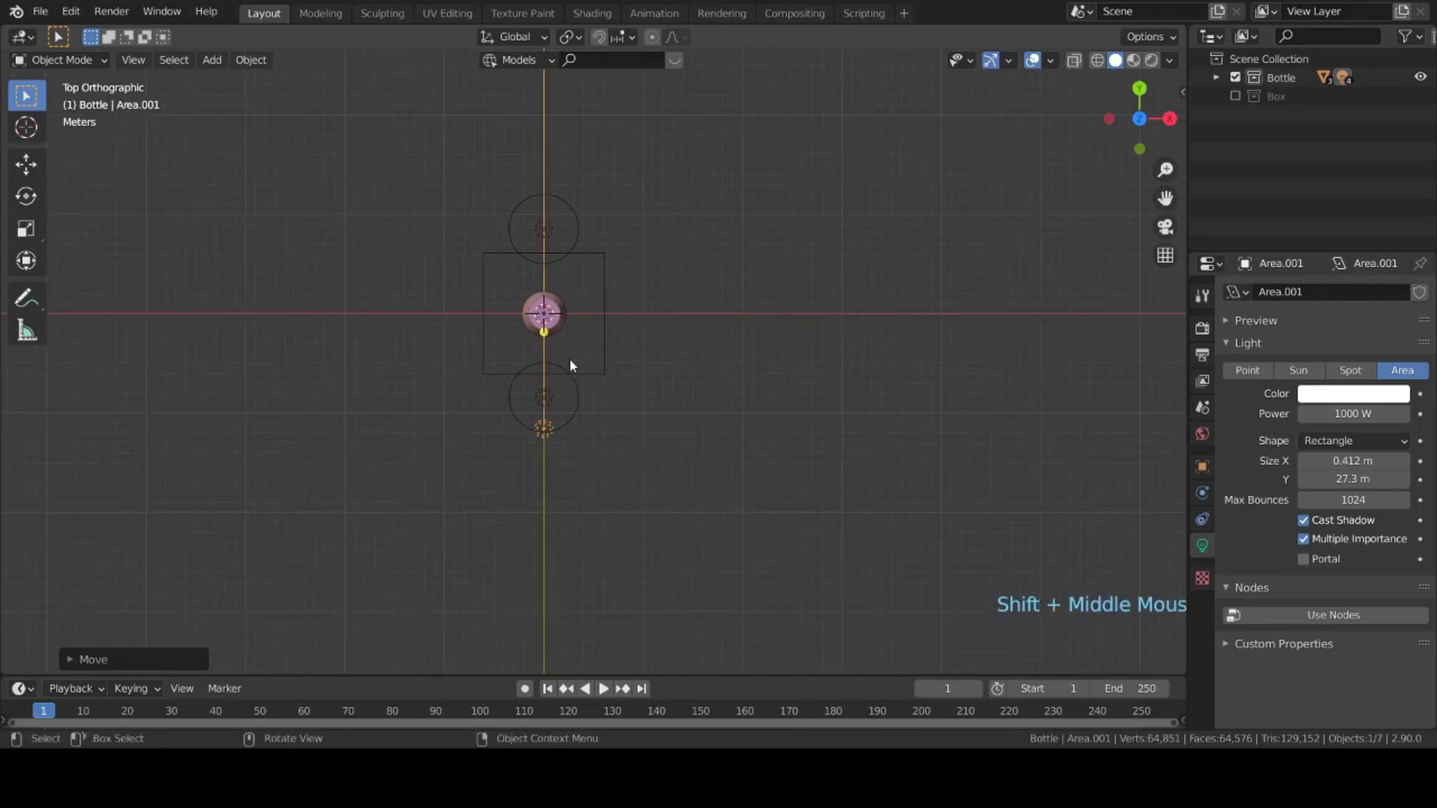
key(shift+d)
key(Escape)
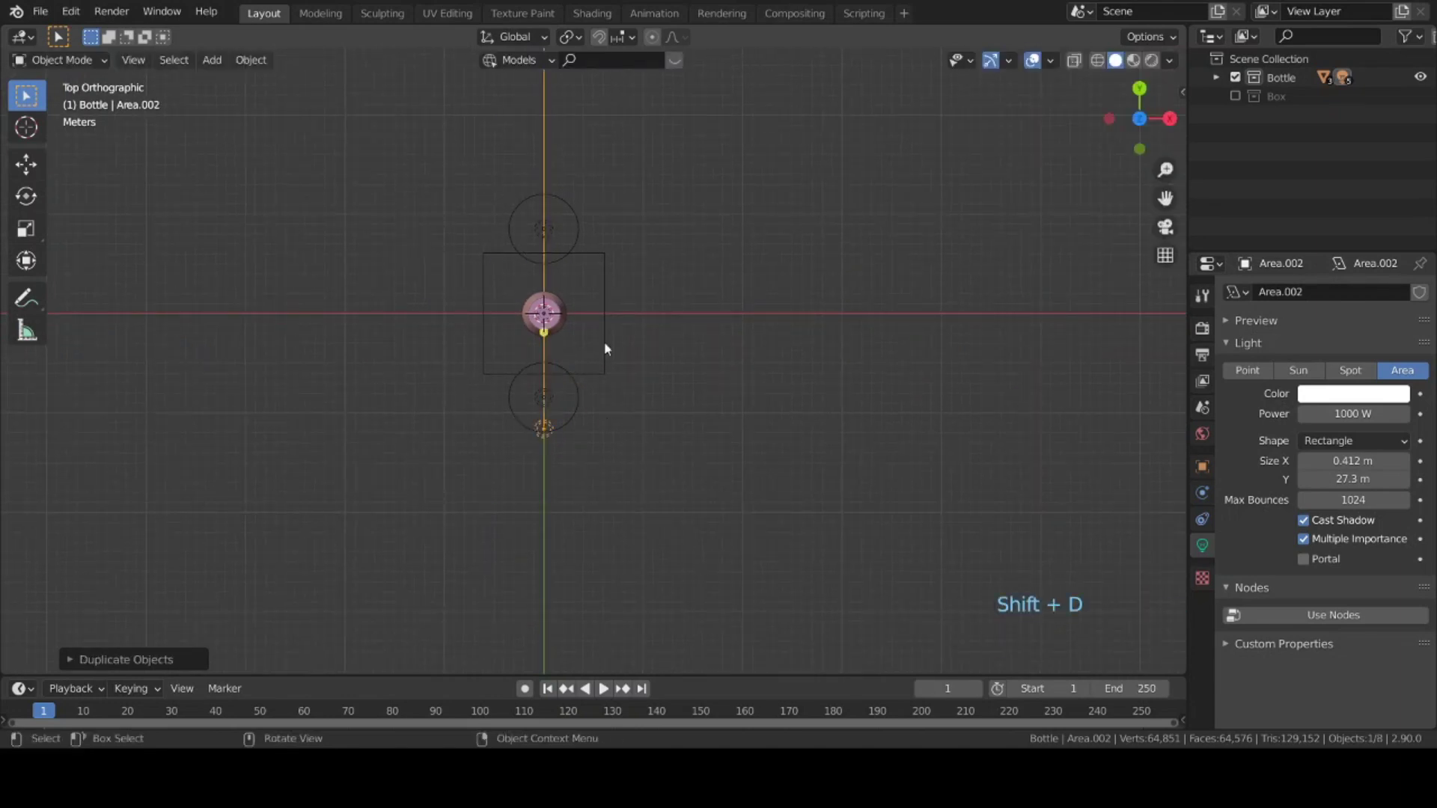
click(570, 41)
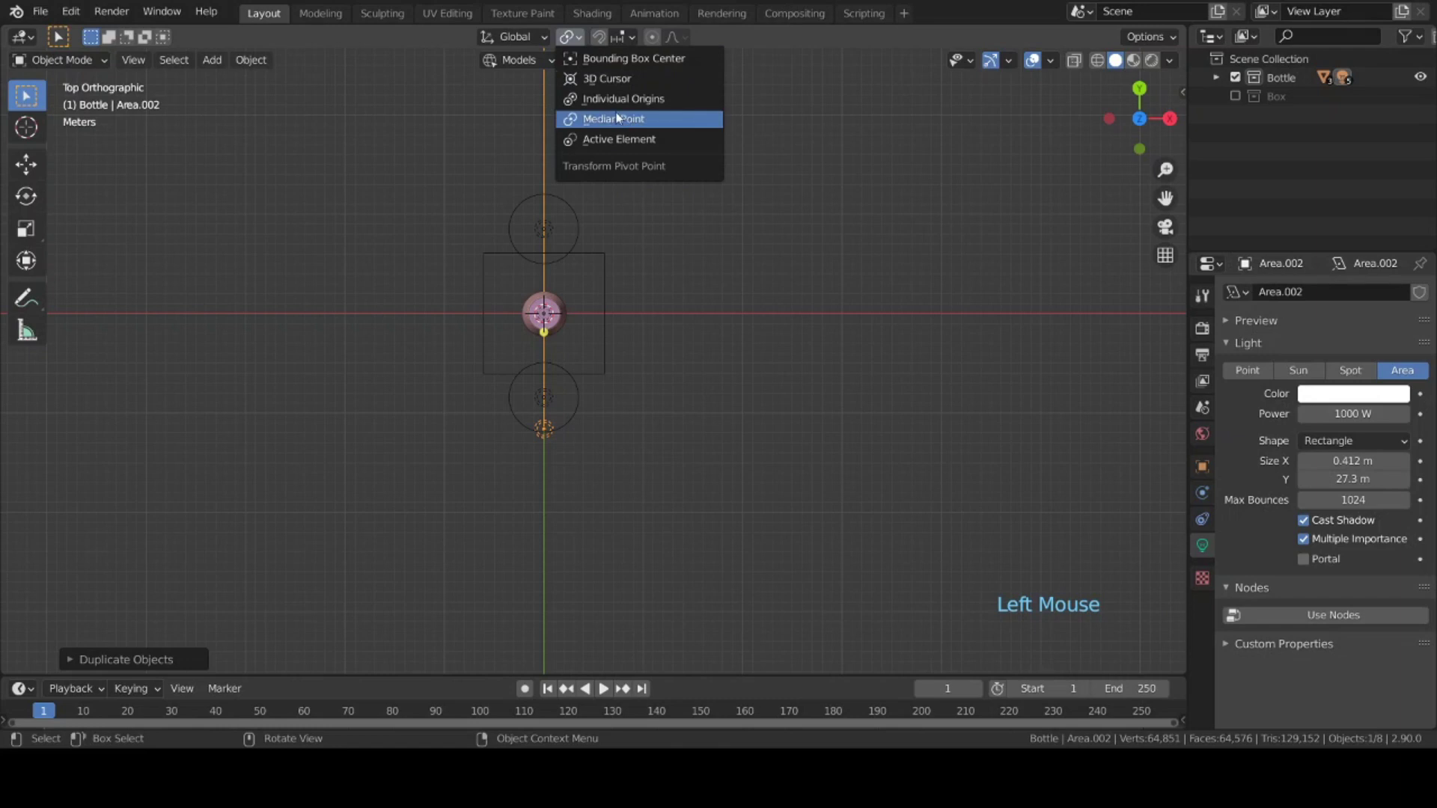
click(596, 79)
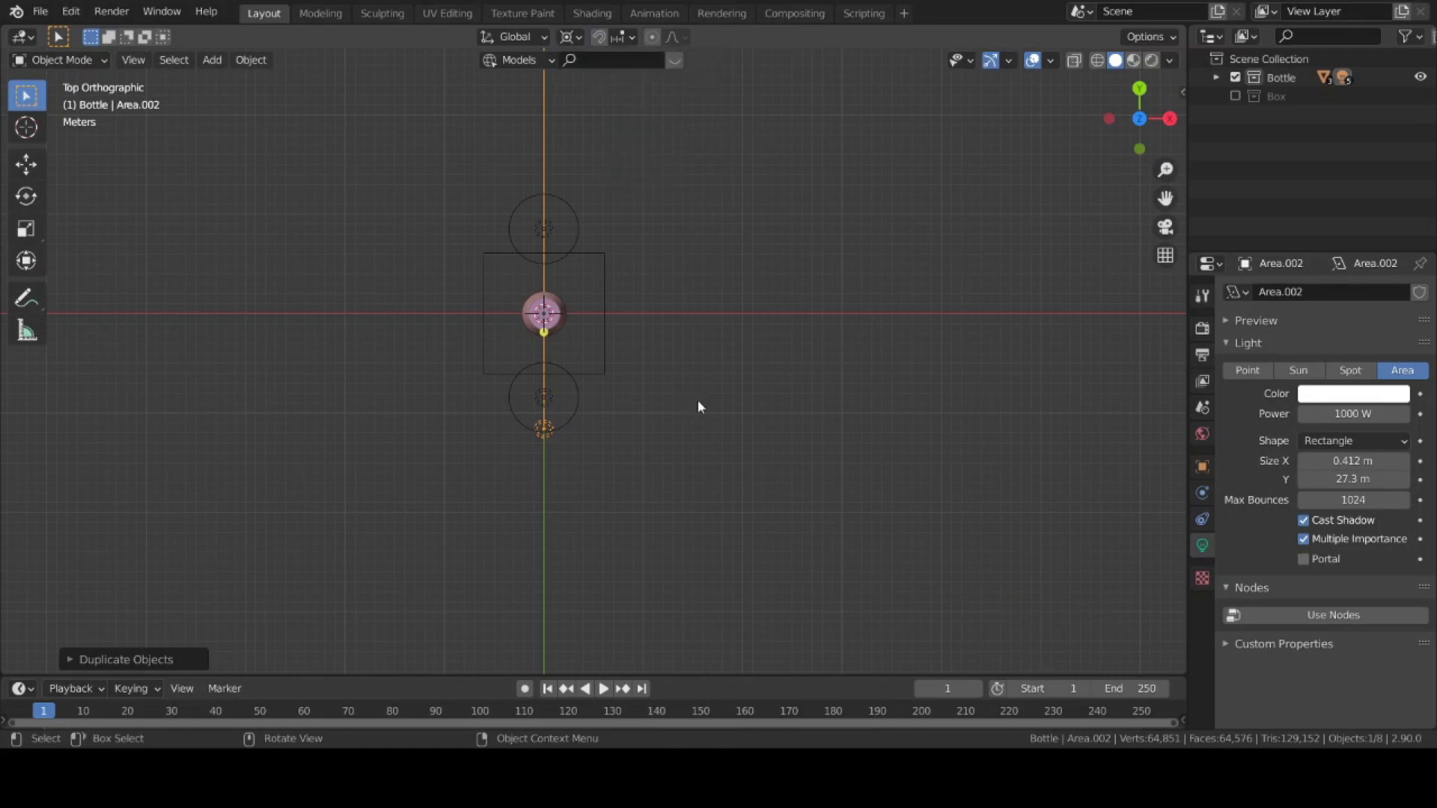
key(r)
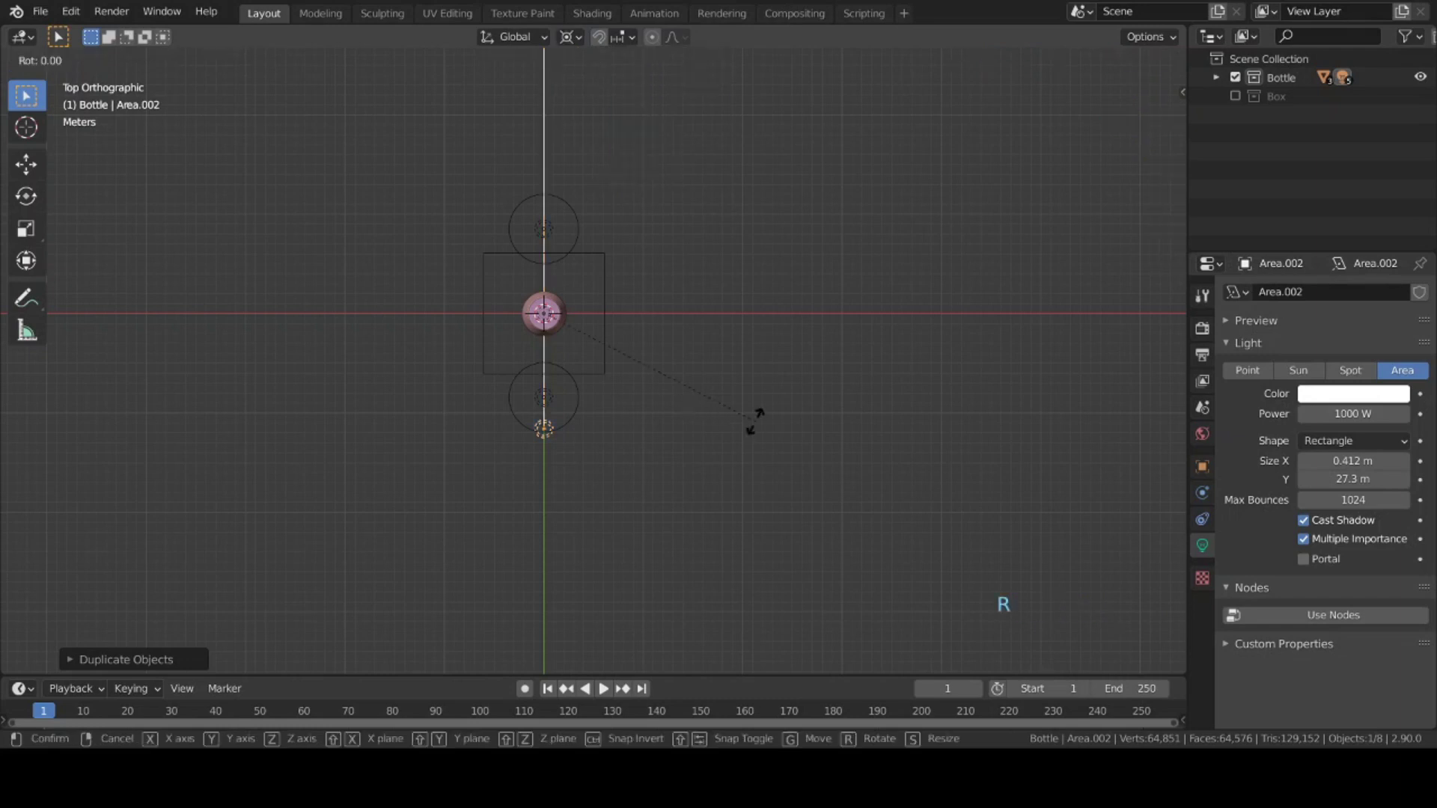
click(464, 474)
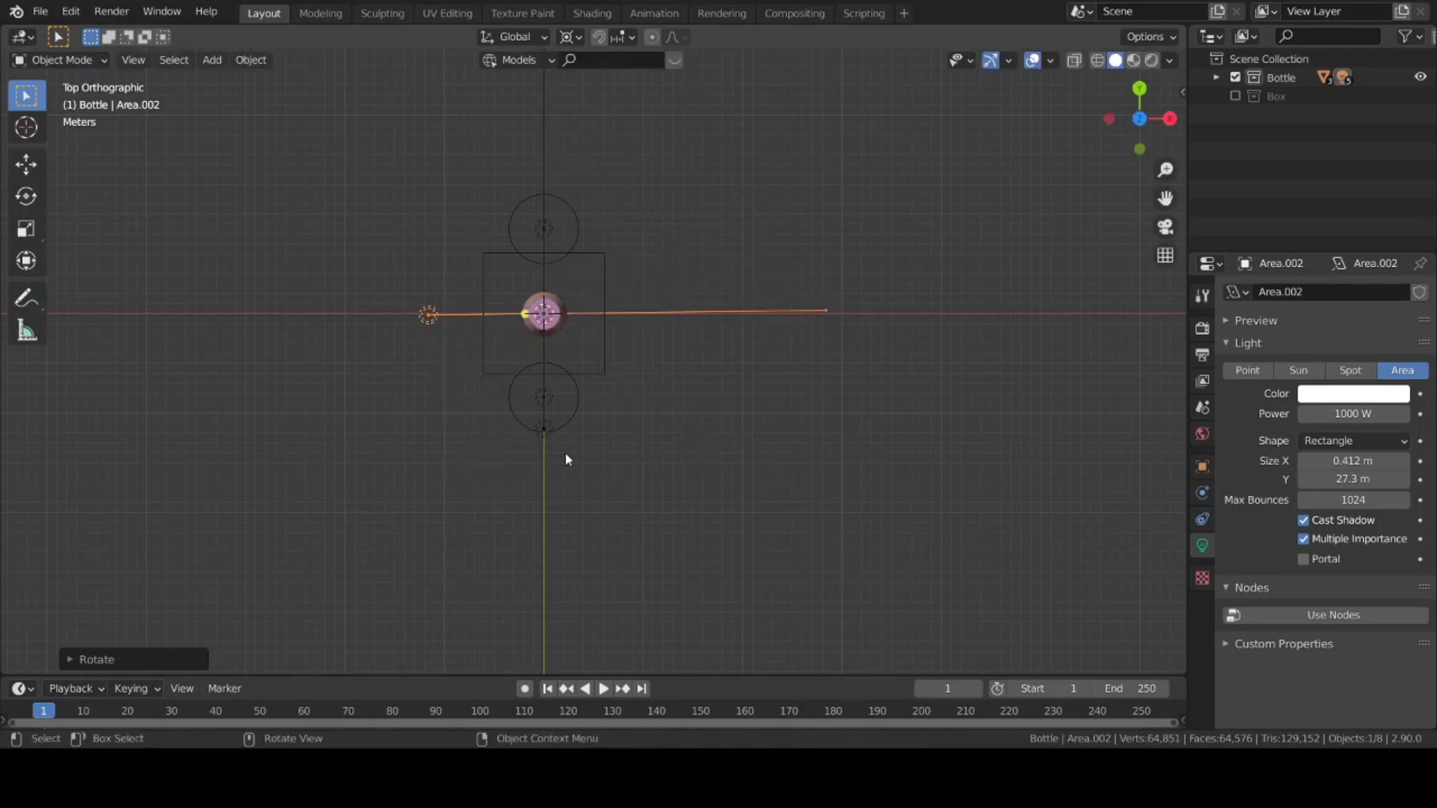
- Duplicate the side strip light in place and rotate the copies around the 3D cursor to the rear of the bottle's positive X side
key(shift+d)
right_click(533, 364)
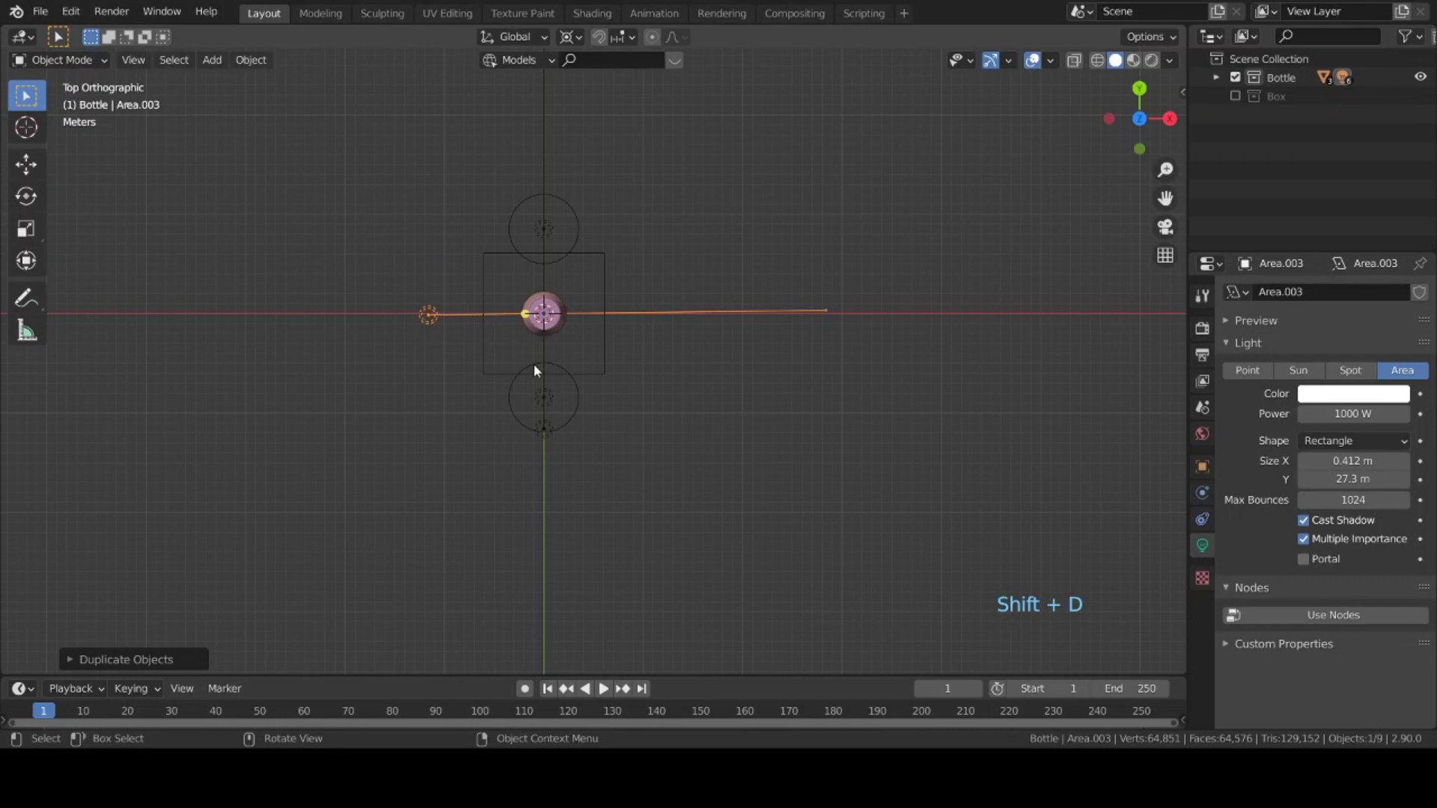
key(r)
right_click(633, 463)
key(shift+d)
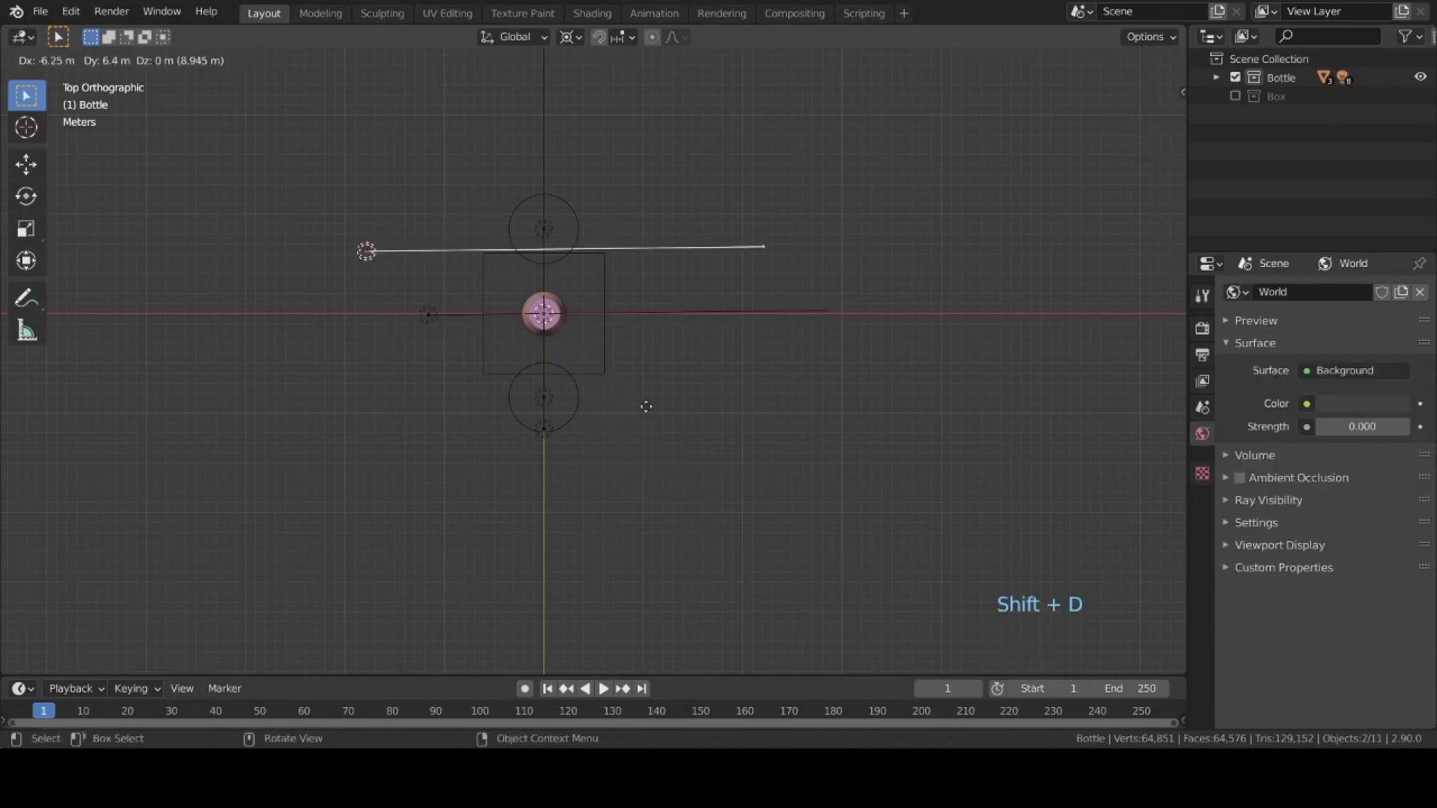
right_click(741, 458)
key(r)
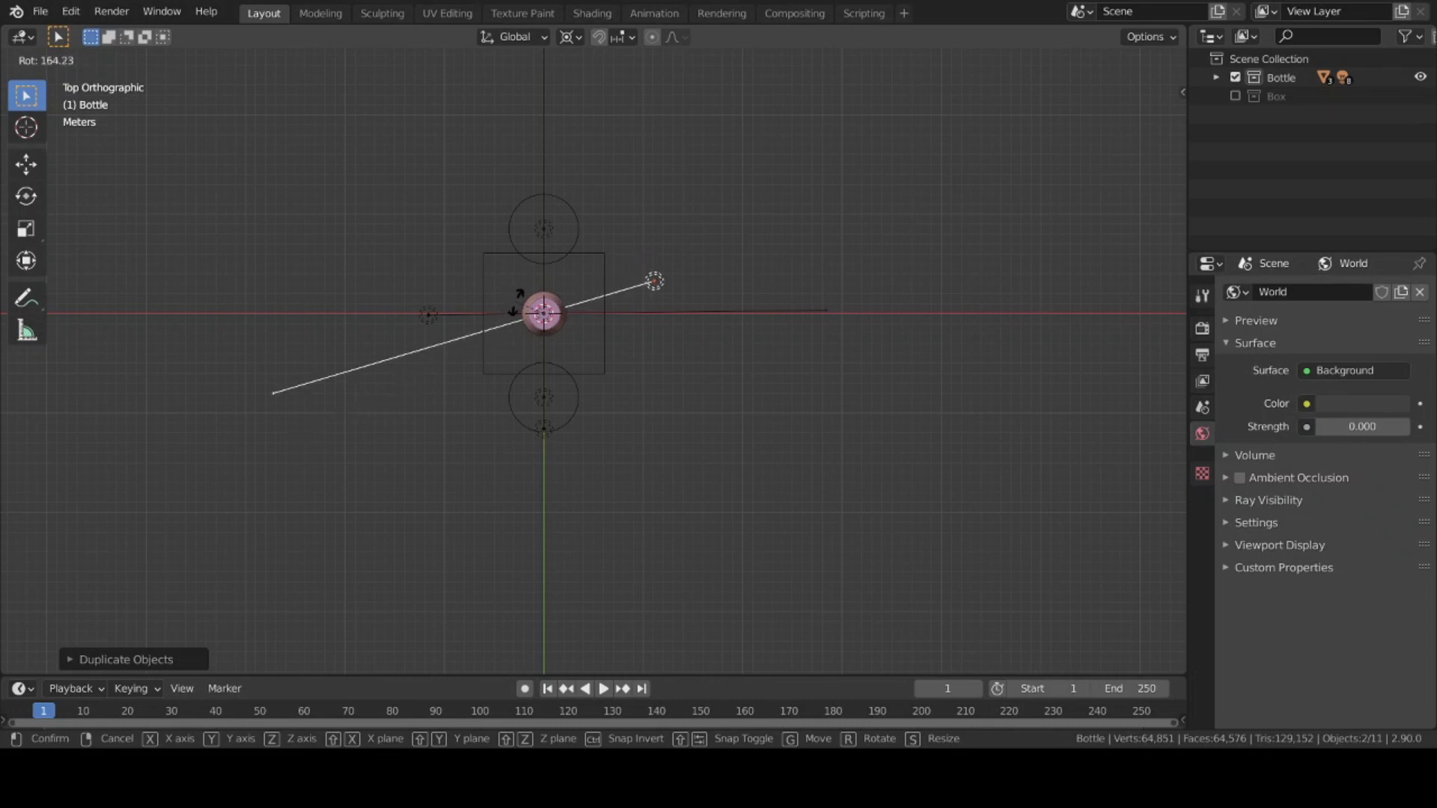
click(507, 308)
middle_drag(507, 308, 686, 262)
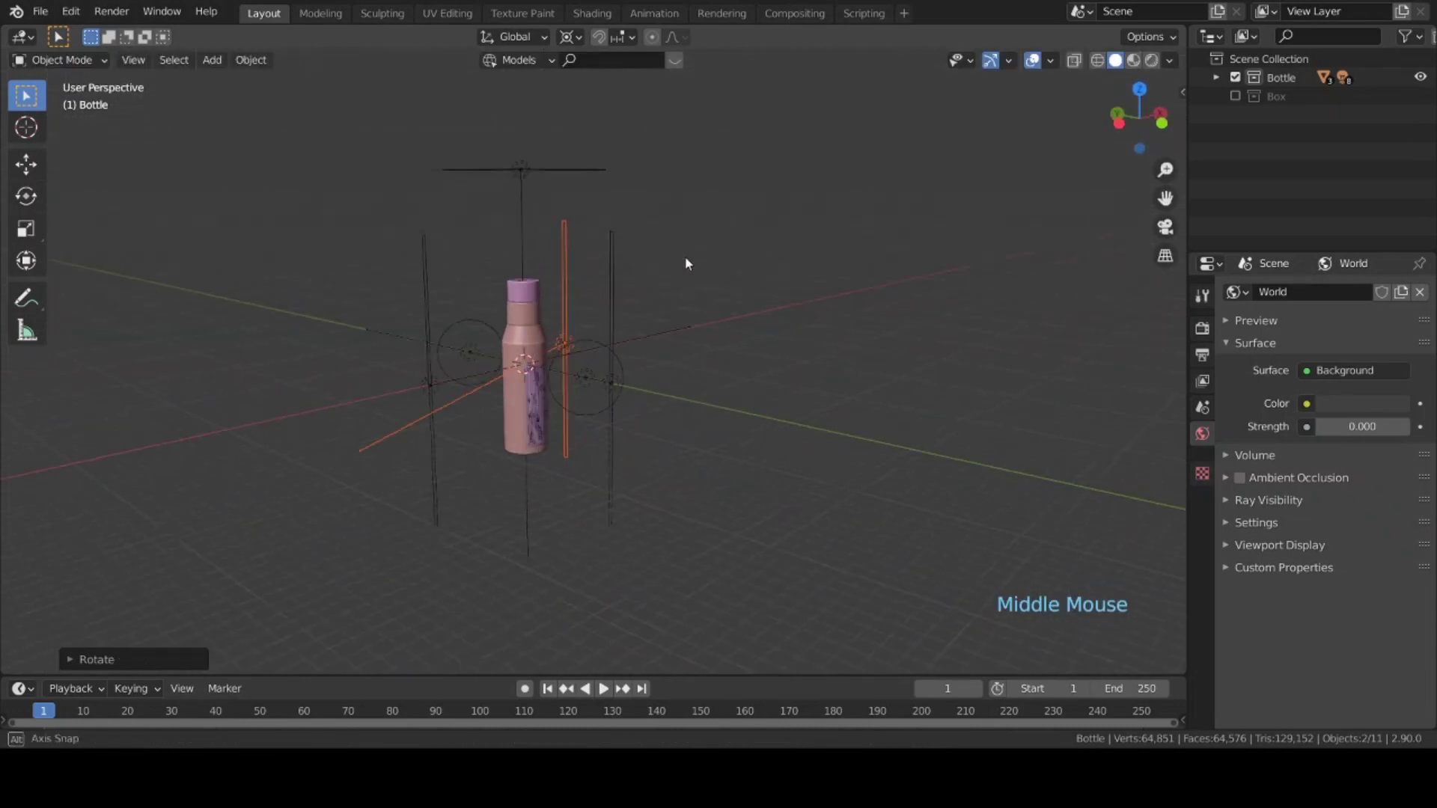
- Widen the strip lights beside the bottle, making the one on the positive X side about 2.28 m by 27 m
scroll(430, 400, up, 2)
middle_drag(430, 400, 403, 224)
click(404, 227)
drag(404, 227, 468, 239)
click(547, 122)
middle_drag(571, 170, 546, 226)
drag(535, 214, 558, 213)
- Preview the lit bottle from the front in Rendered shading and examine it up close
mouse_move(606, 390)
middle_down()
mouse_move(613, 434)
mouse_move(604, 410)
mouse_move(622, 376)
middle_up()
scroll(670, 424, down, 4)
scroll(622, 376, up, 3)
shift+middle_drag(592, 323, 648, 387)
scroll(648, 388, down, 2)
key(KP_1)
scroll(635, 388, up, 1)
key(z)
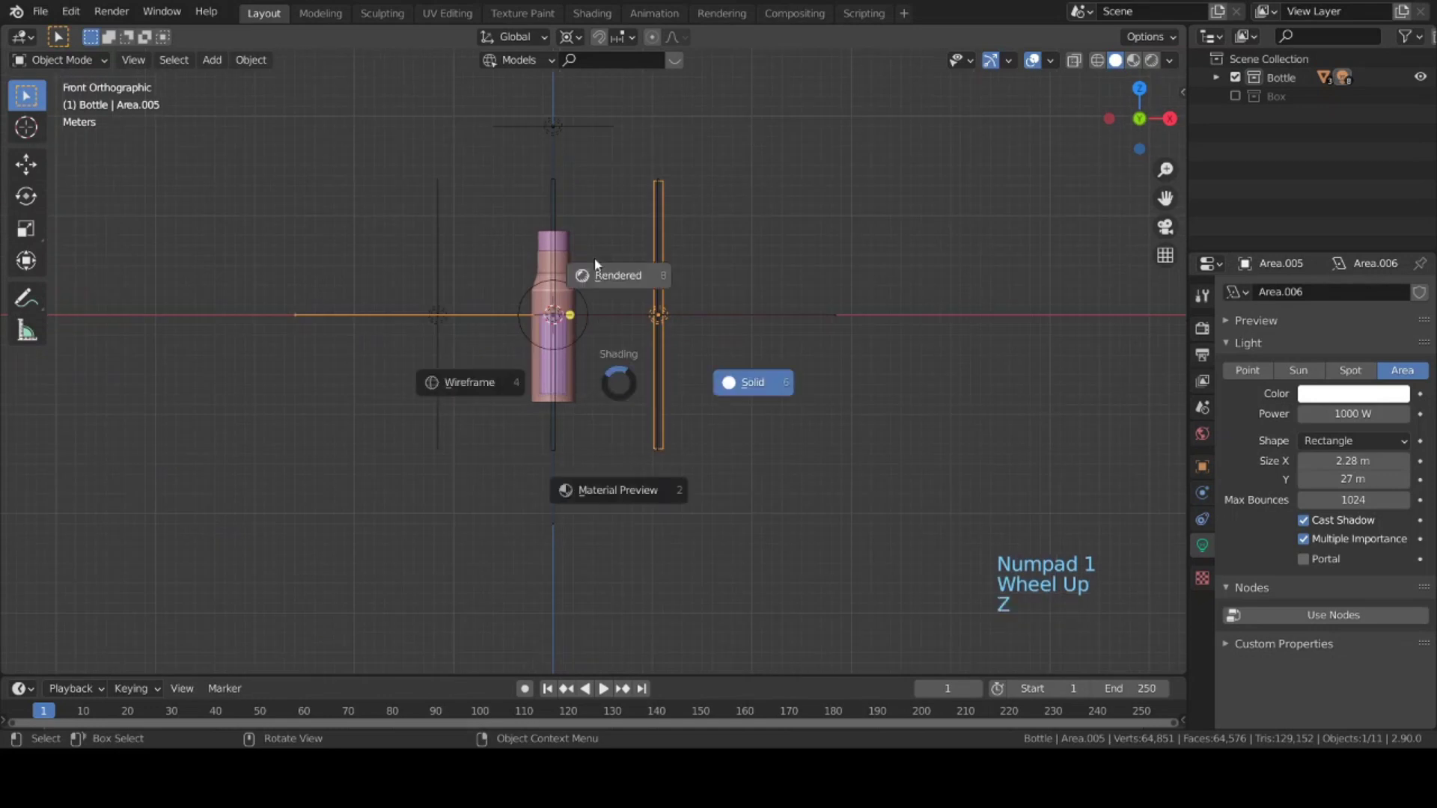
click(597, 263)
scroll(633, 404, up, 3)
shift+middle_drag(626, 352, 589, 394)
scroll(673, 415, up, 2)
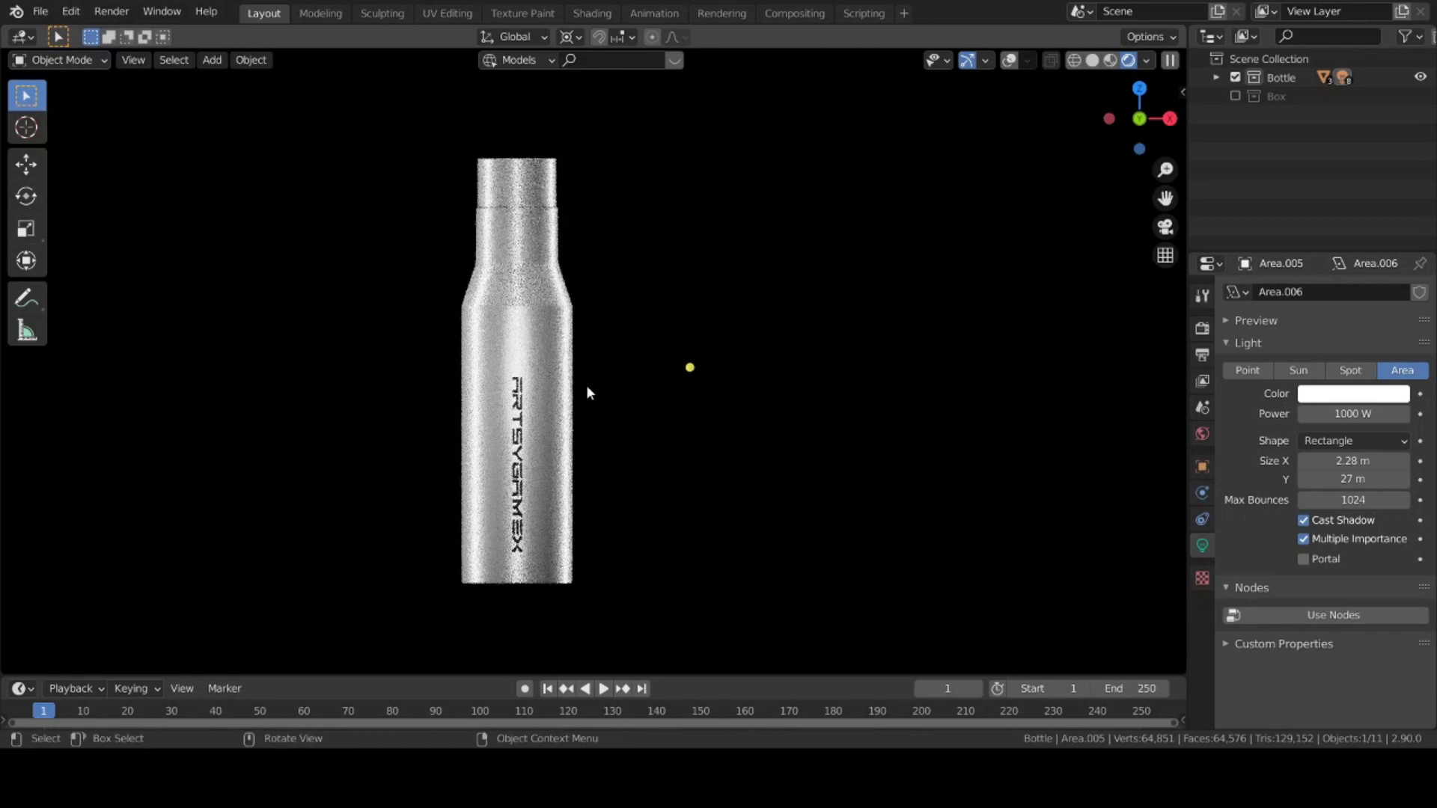
- Return to Solid shading in the top view with the overlays shown
key(KP_7)
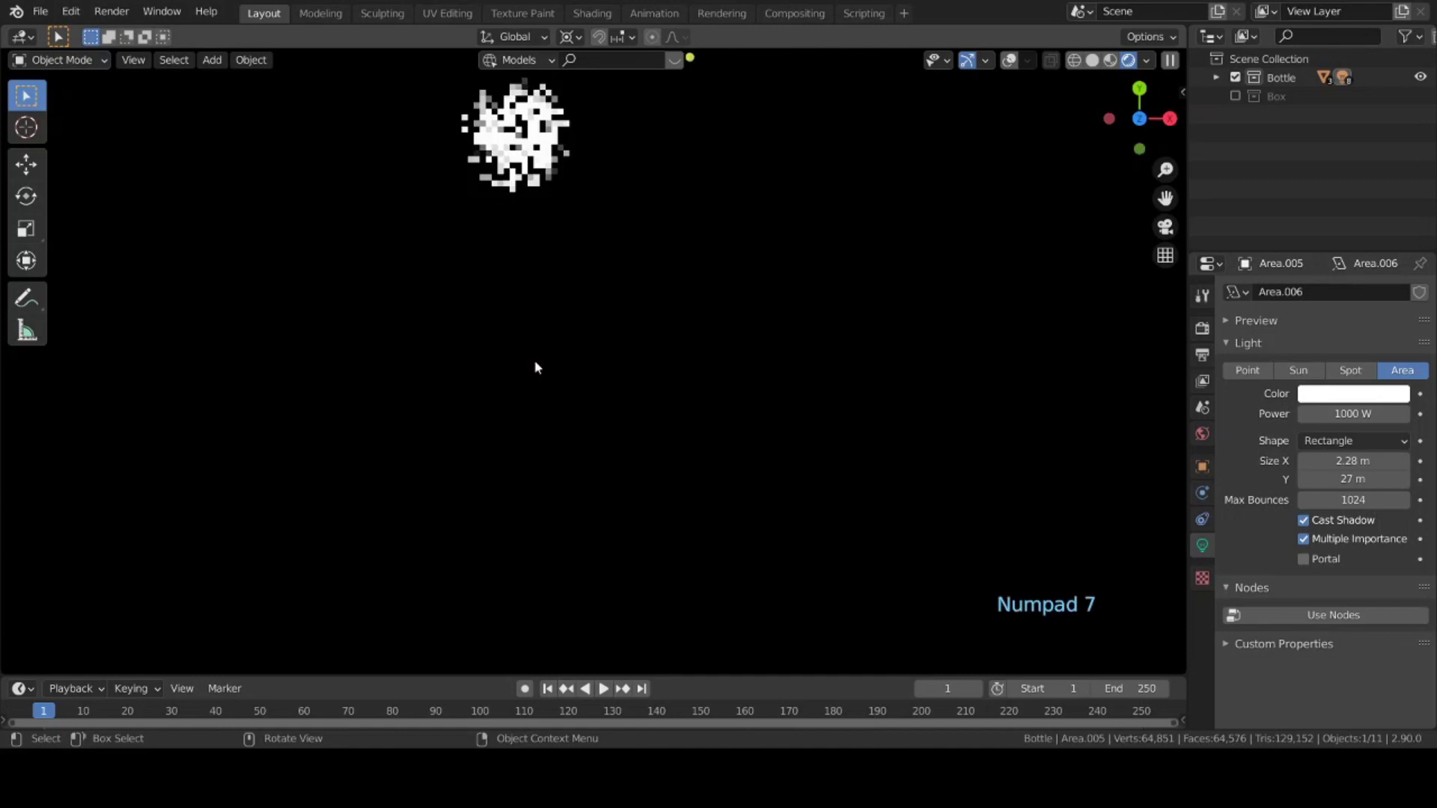
key(z)
shift+middle_drag(637, 320, 709, 348)
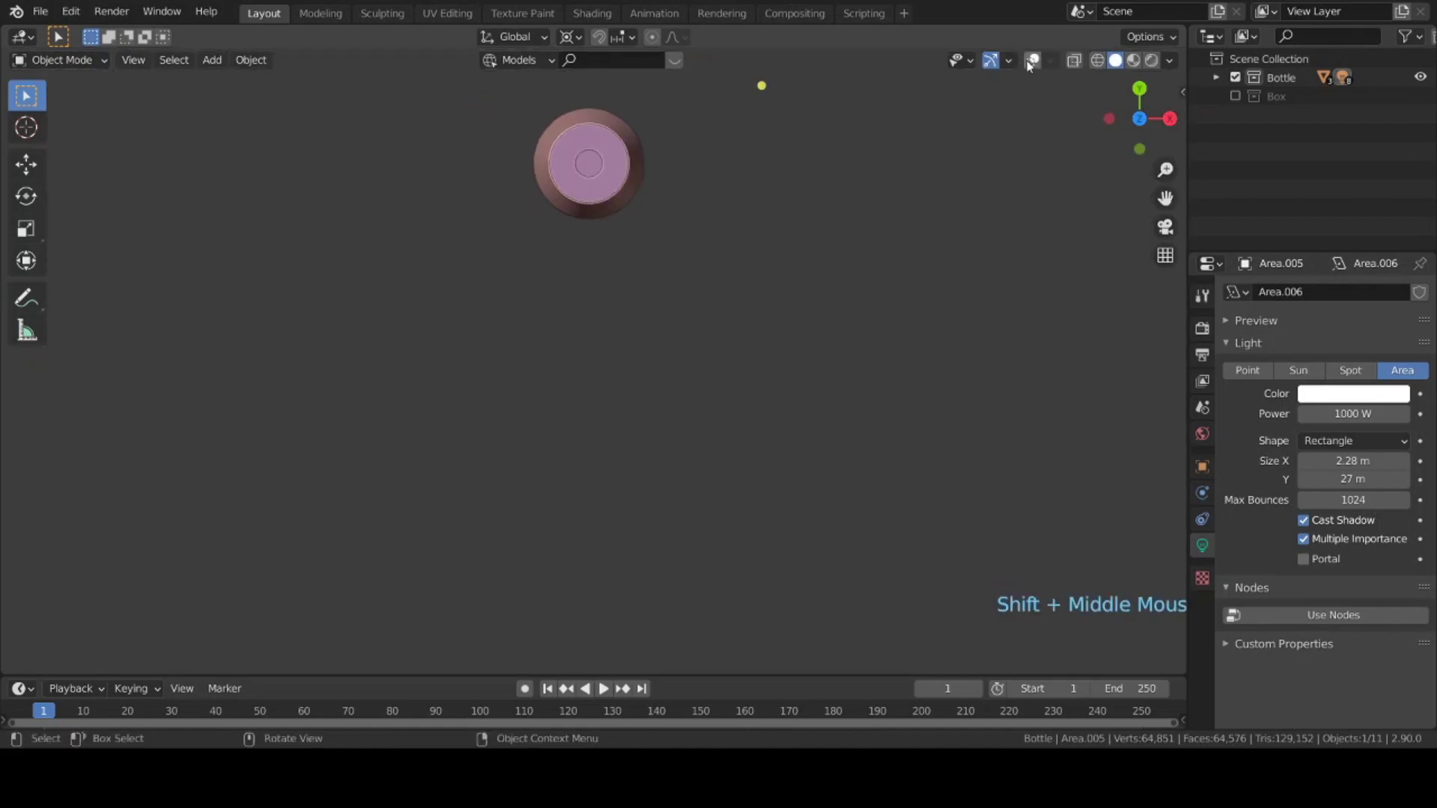
click(1032, 60)
- Move the front point light and the front strip light together farther from the bottle along negative Y
click(581, 371)
shift+click(588, 449)
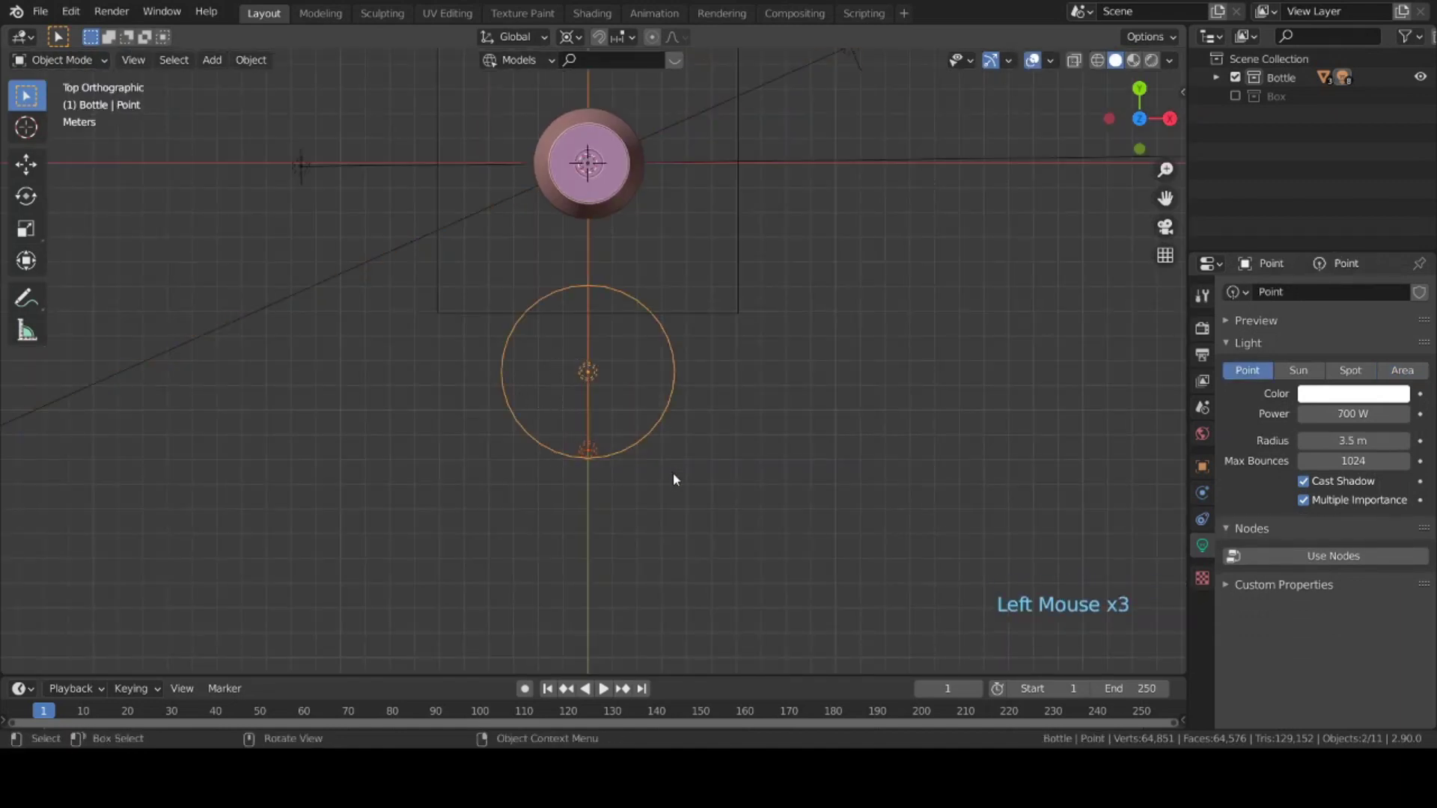
key(g)
key(y)
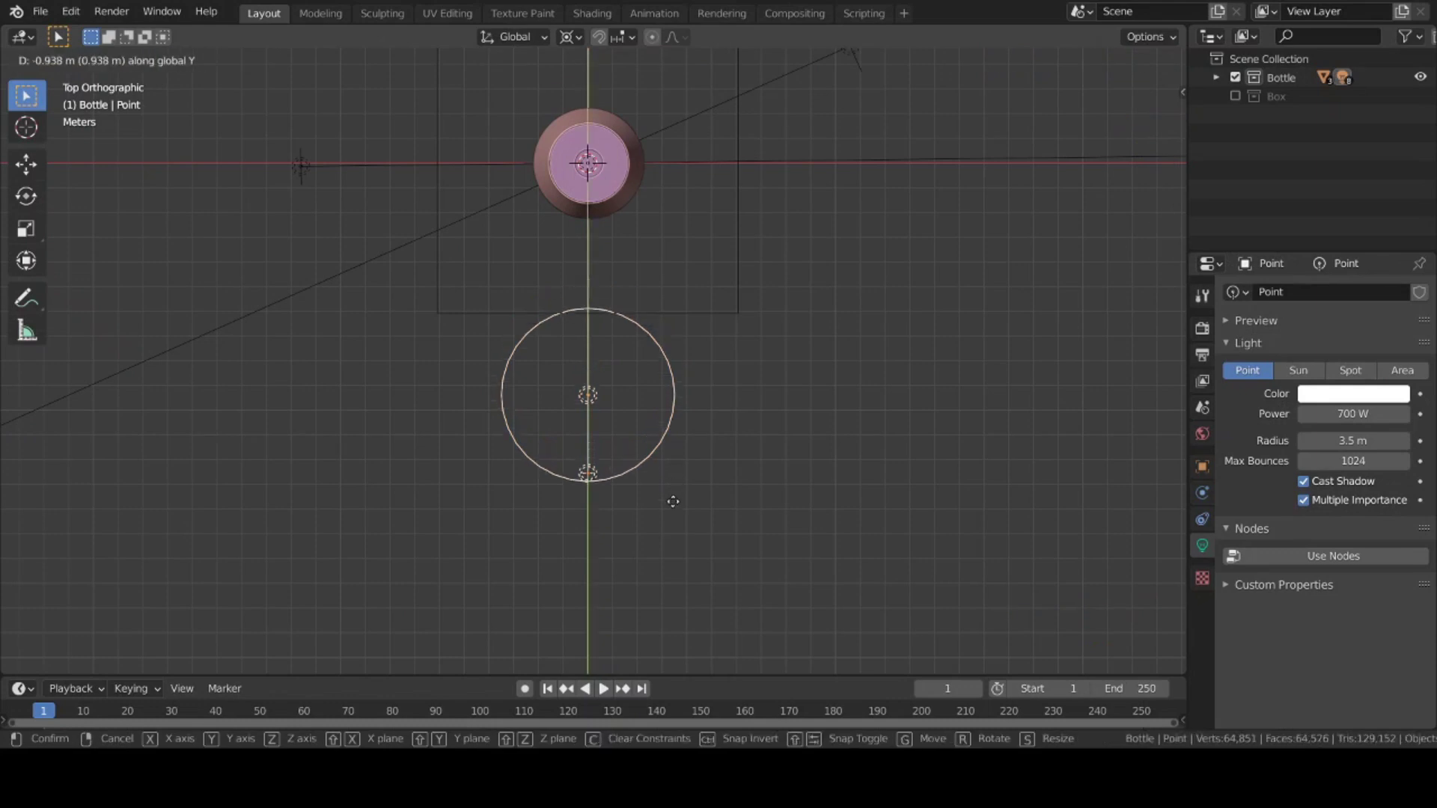
click(671, 547)
- Move the point light behind the bottle farther away from it along positive Y
scroll(659, 539, down, 3)
shift+middle_drag(651, 536, 563, 388)
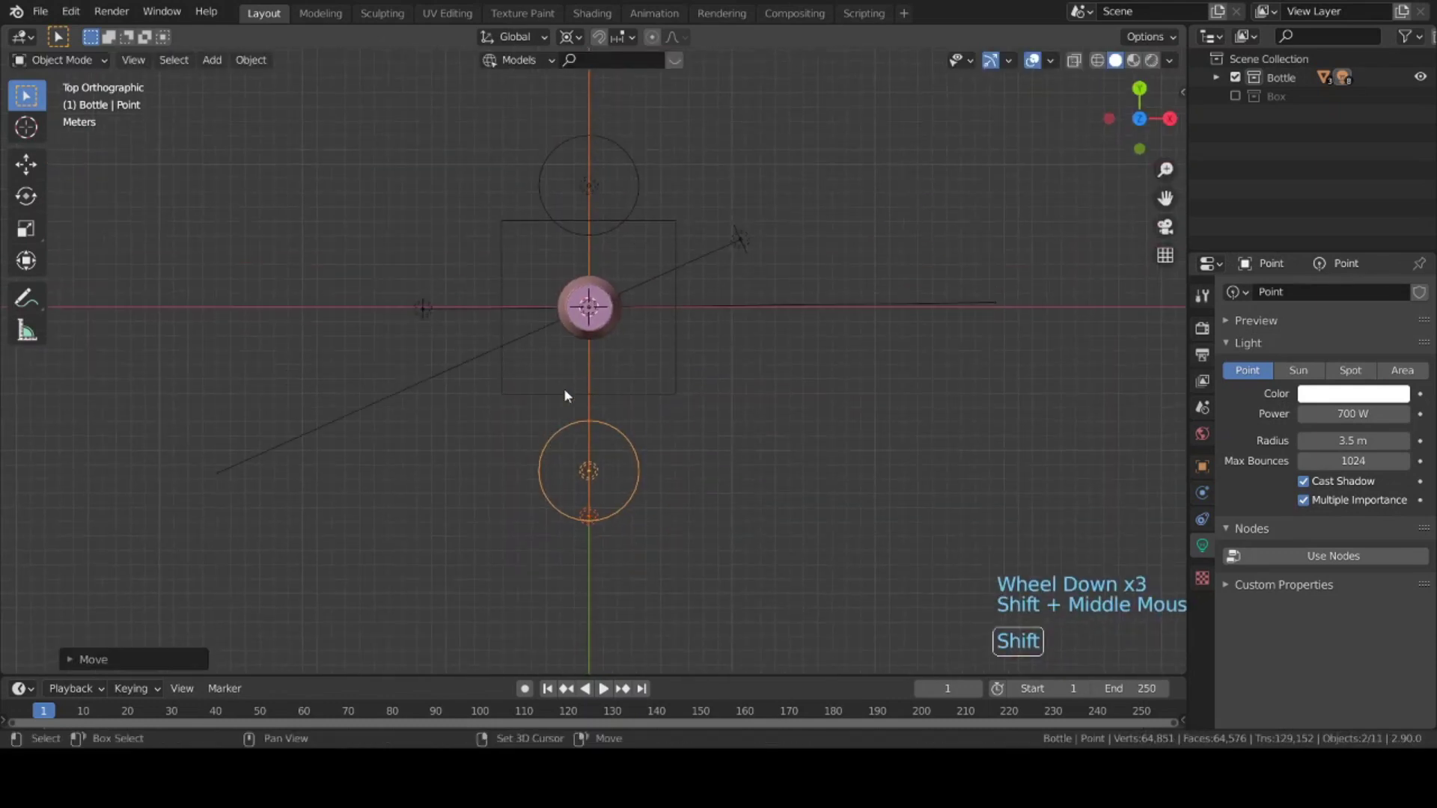
click(591, 185)
key(g)
key(y)
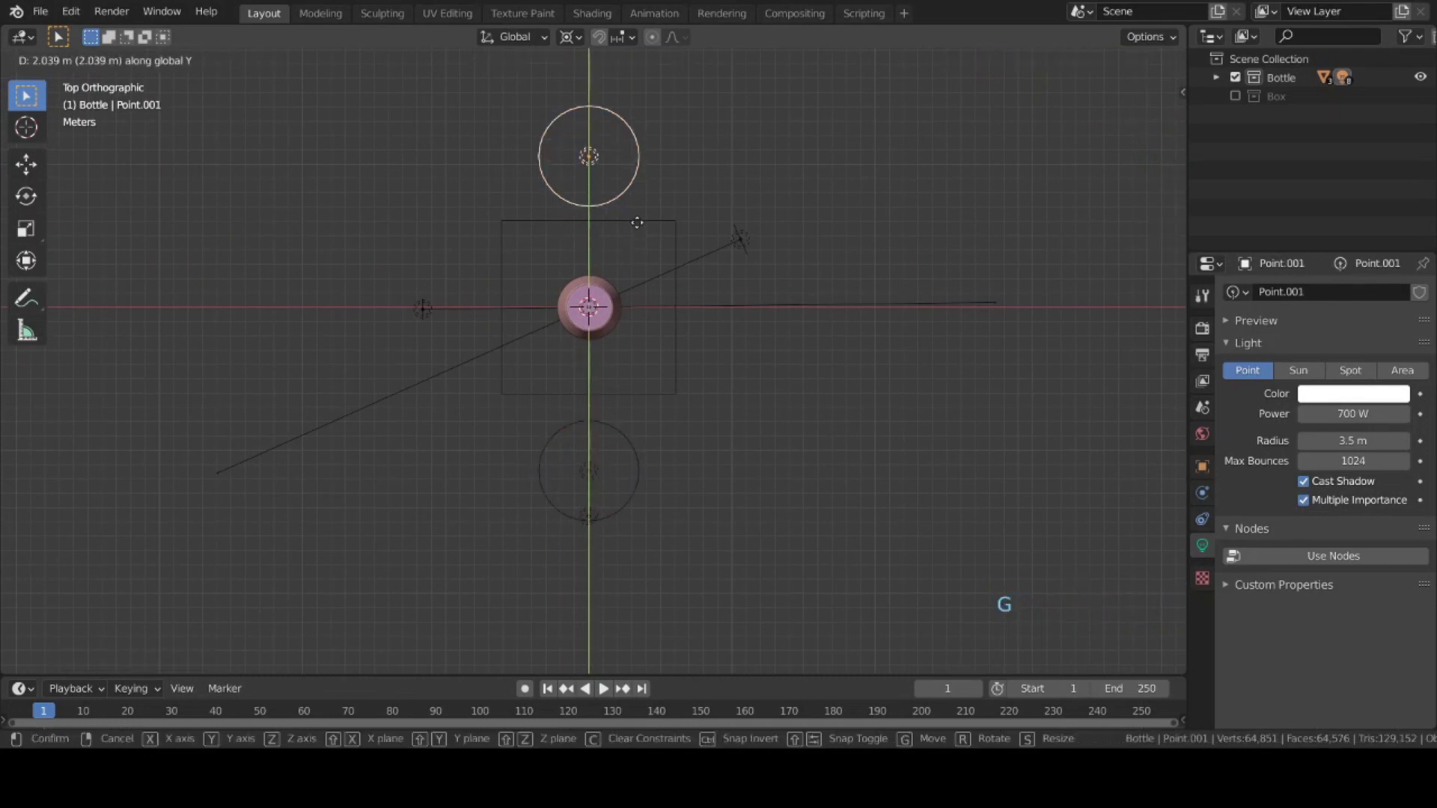
click(639, 236)
- From the front view, raise the overhead area light higher above the bottle along Z
key(KP_1)
shift+middle_drag(639, 235, 633, 244)
drag(539, 142, 679, 184)
shift+middle_drag(678, 183, 653, 292)
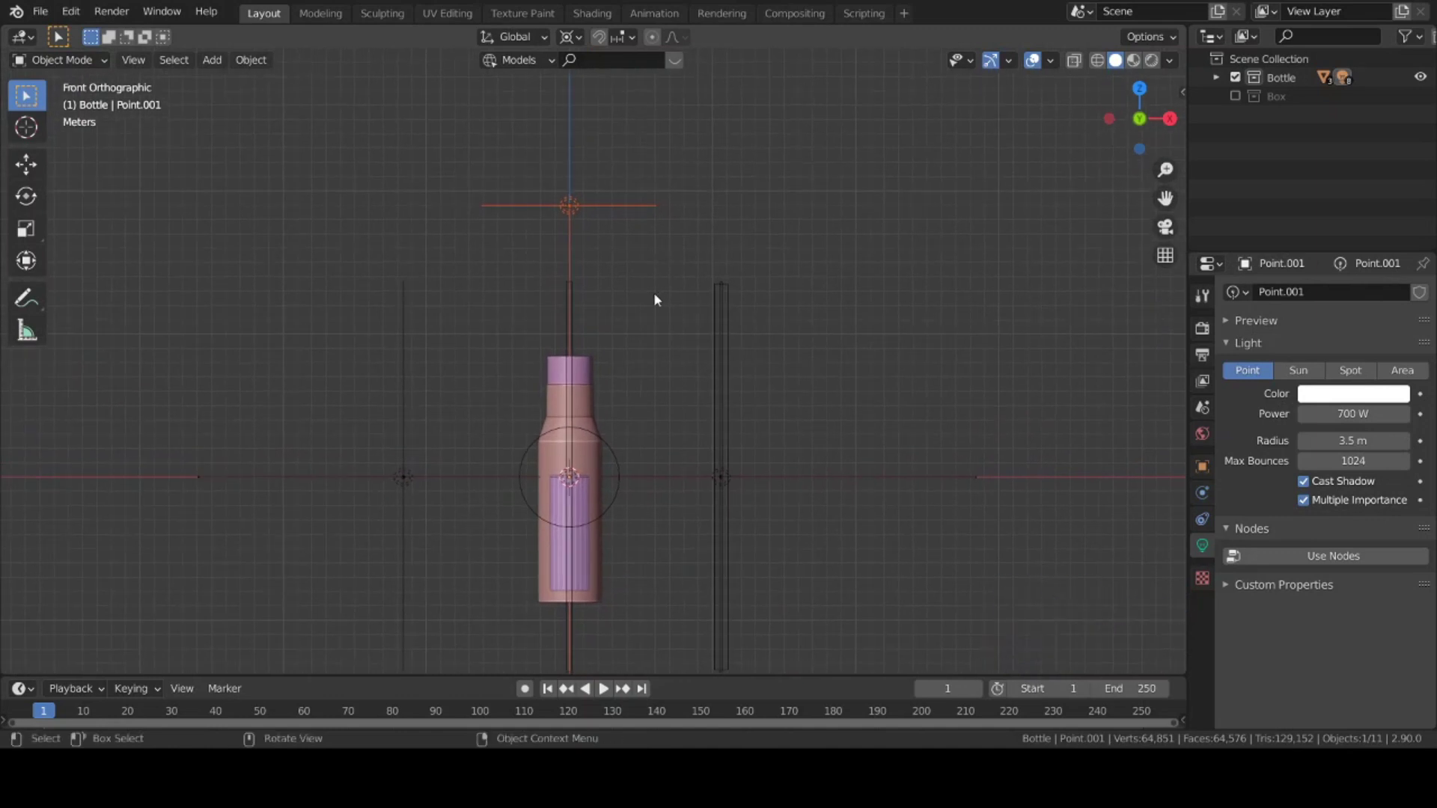
key(g)
key(z)
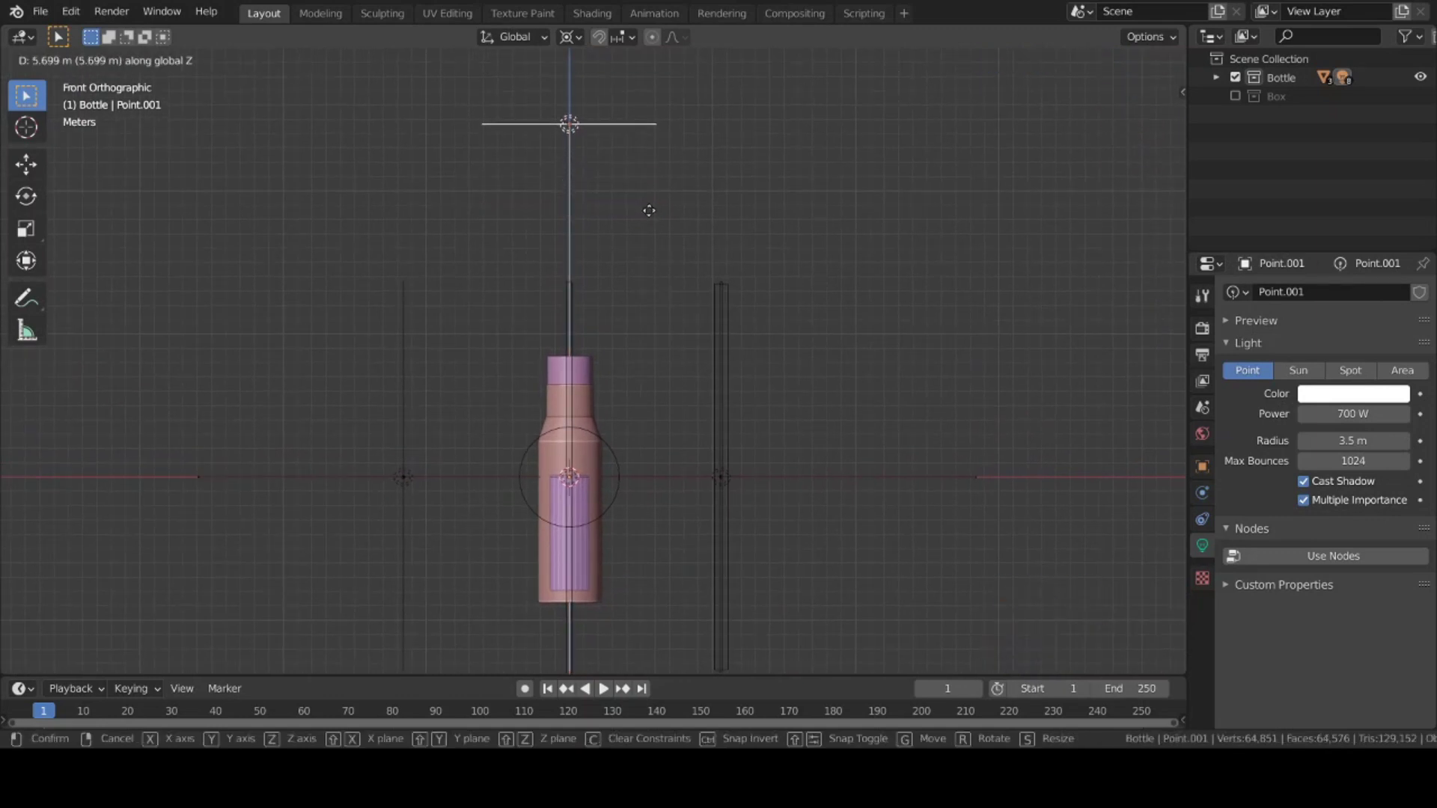
click(662, 225)
- Preview the bottle under the repositioned lights in Rendered shading, with overlays hidden, and examine it up close
scroll(599, 288, down, 3)
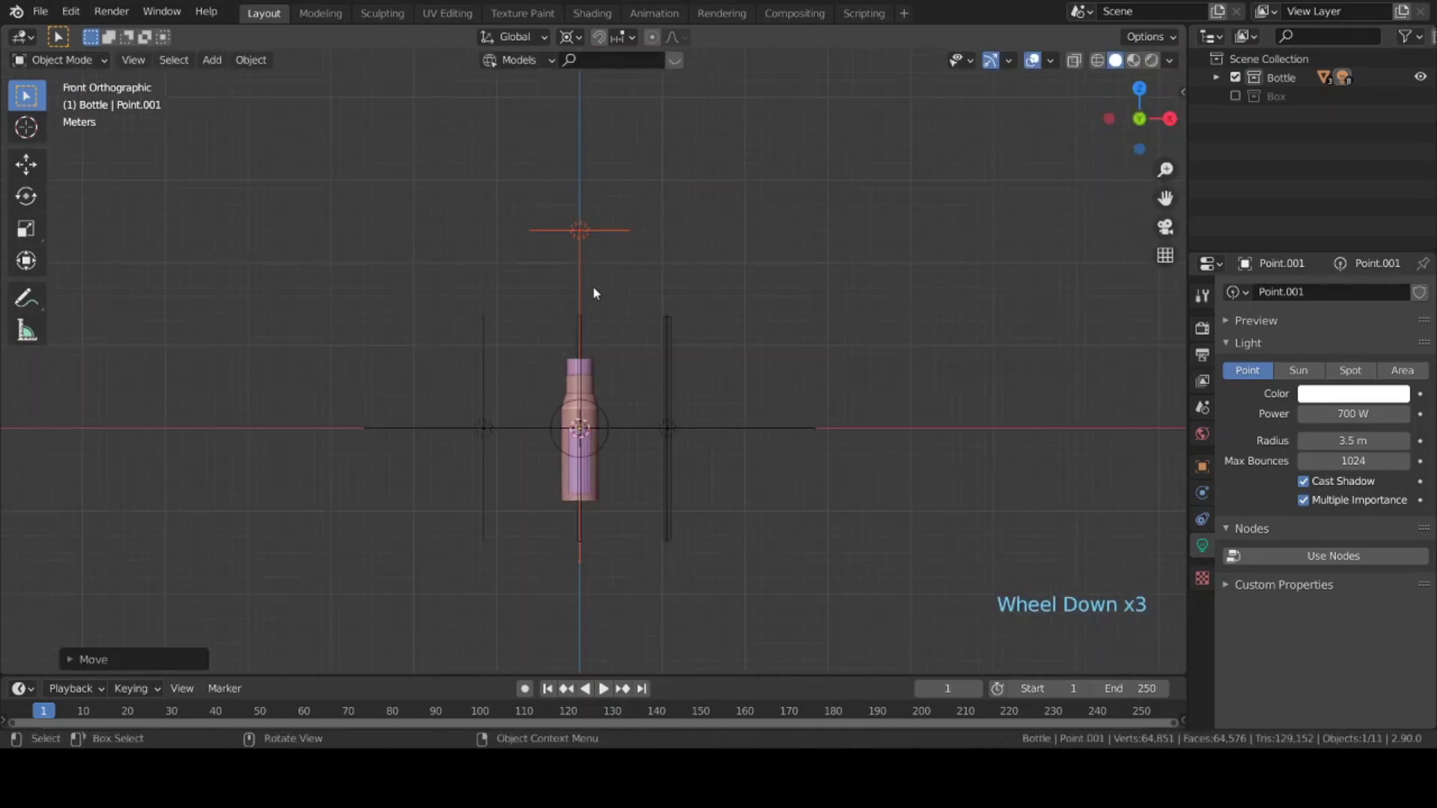
scroll(616, 405, up, 4)
key(z)
shift+middle_drag(676, 329, 677, 212)
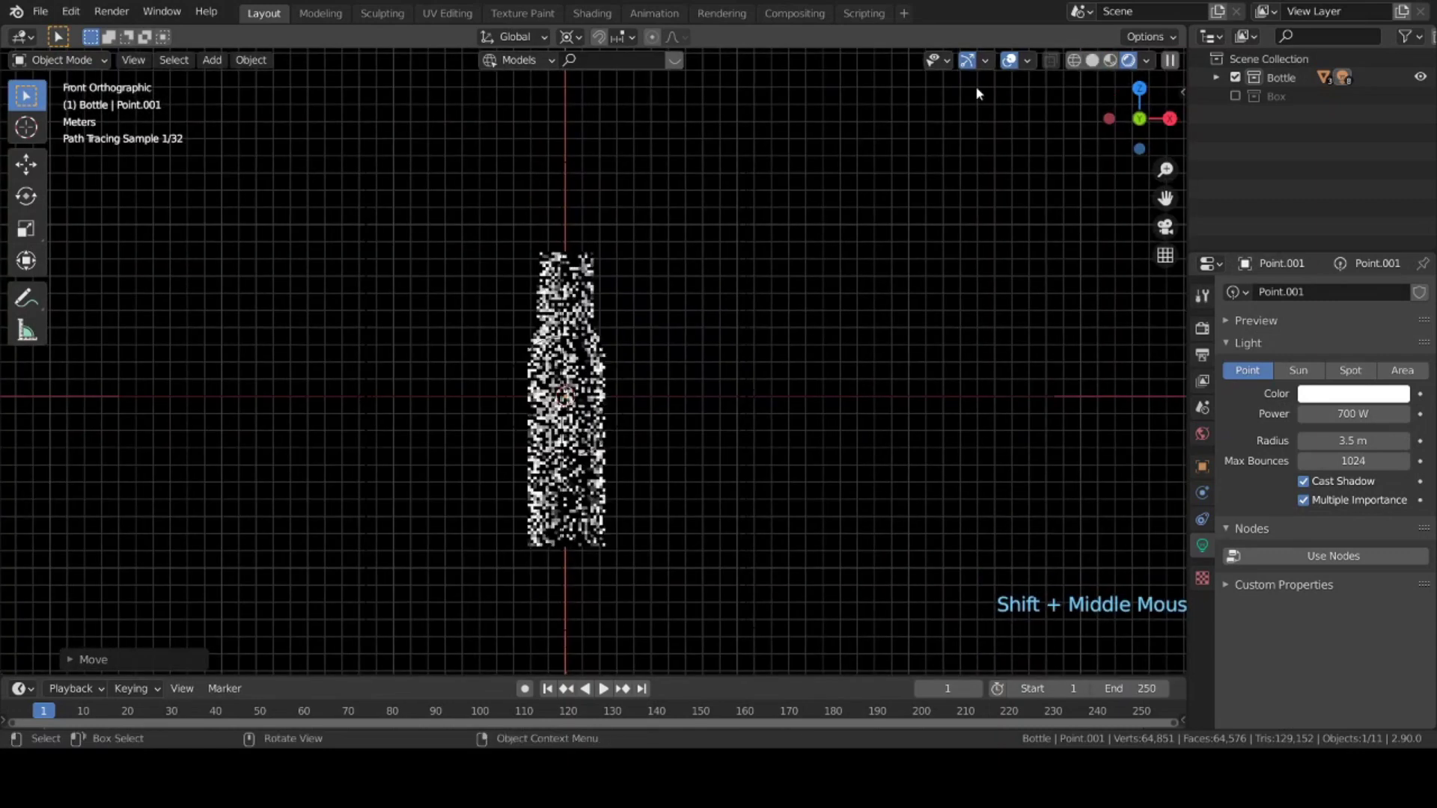
click(1009, 60)
scroll(756, 461, up, 2)
shift+middle_drag(757, 461, 771, 433)
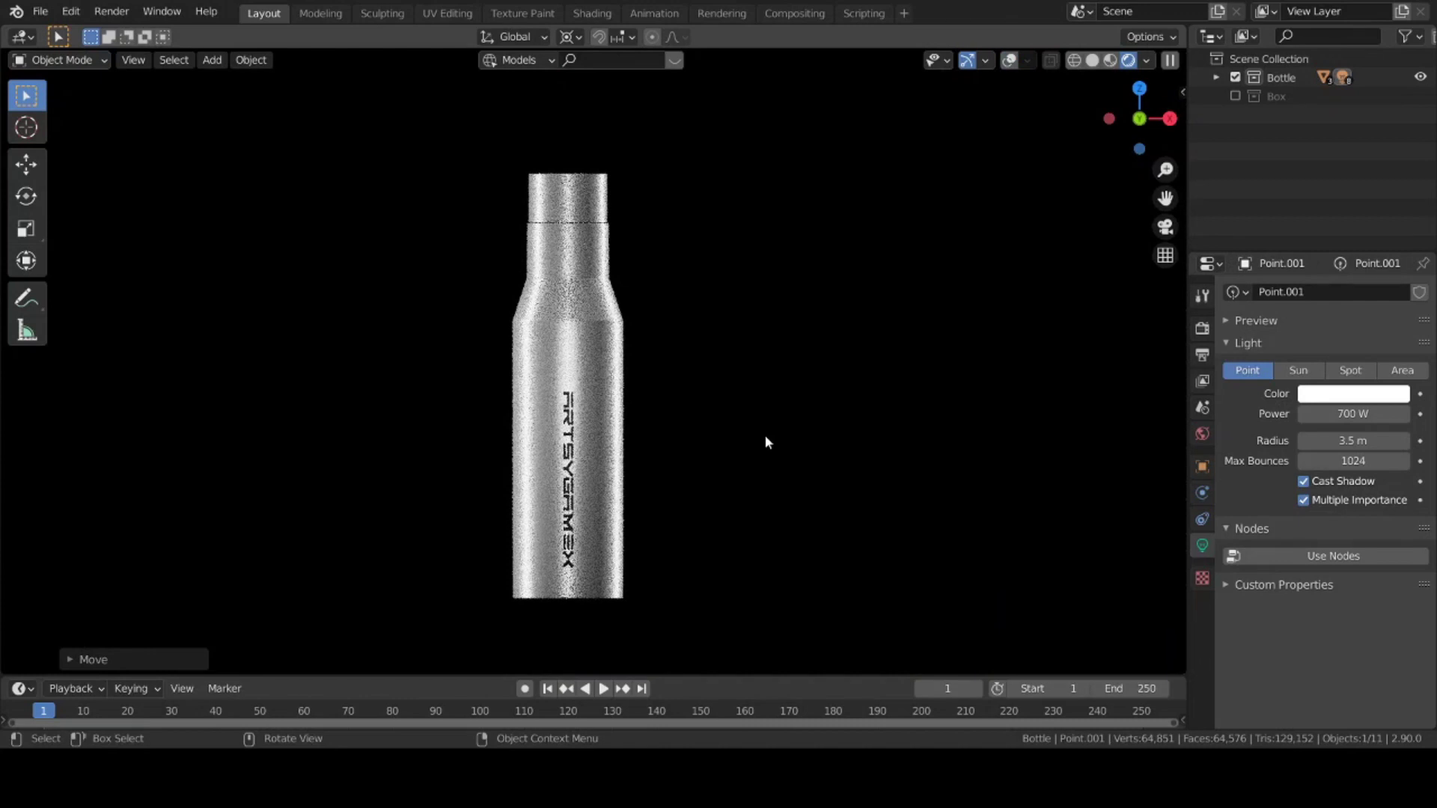
- Return to Solid shading and include the Box collection in the view layer
key(z)
click(689, 472)
scroll(689, 472, down, 4)
middle_drag(689, 471, 659, 441)
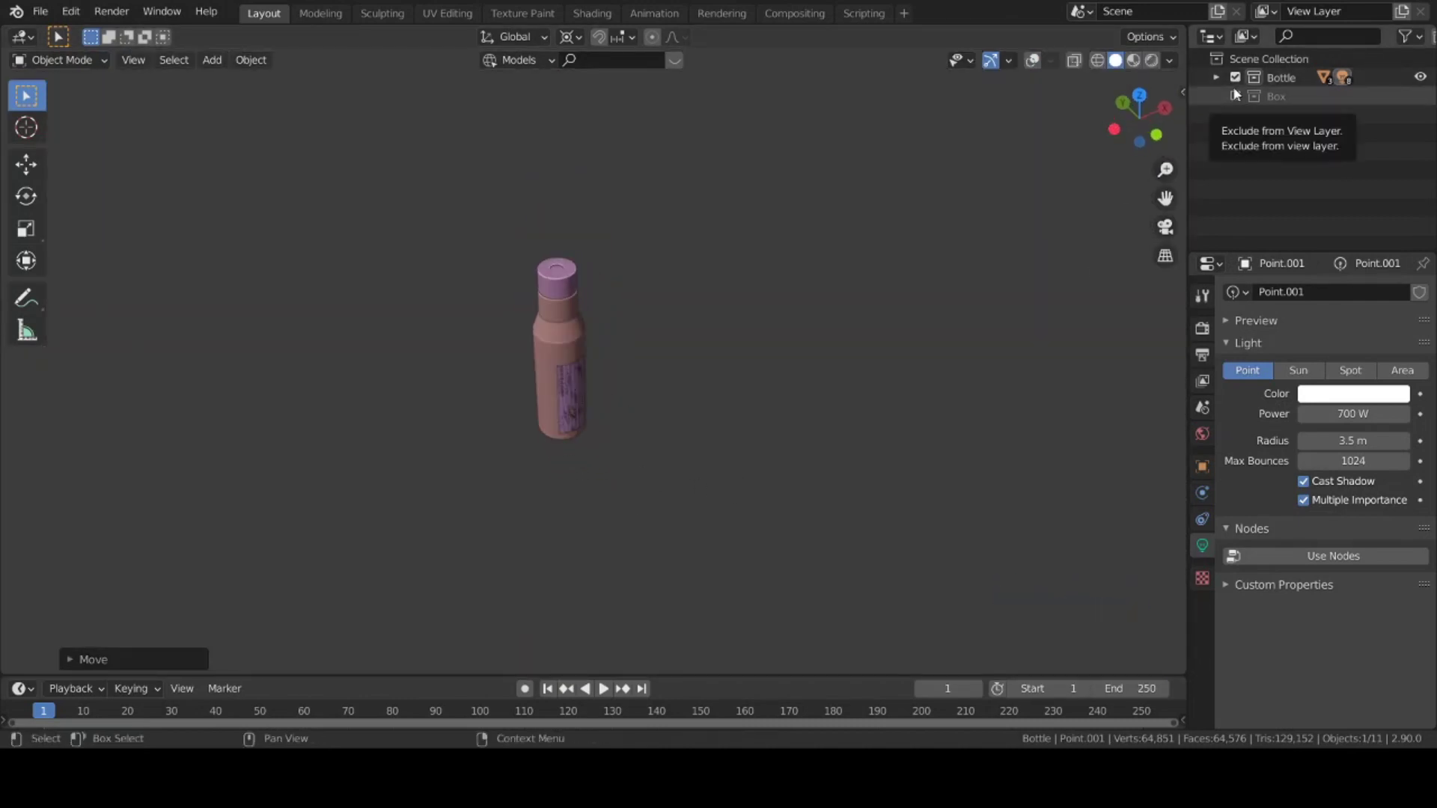
click(1235, 96)
key(KP_0)
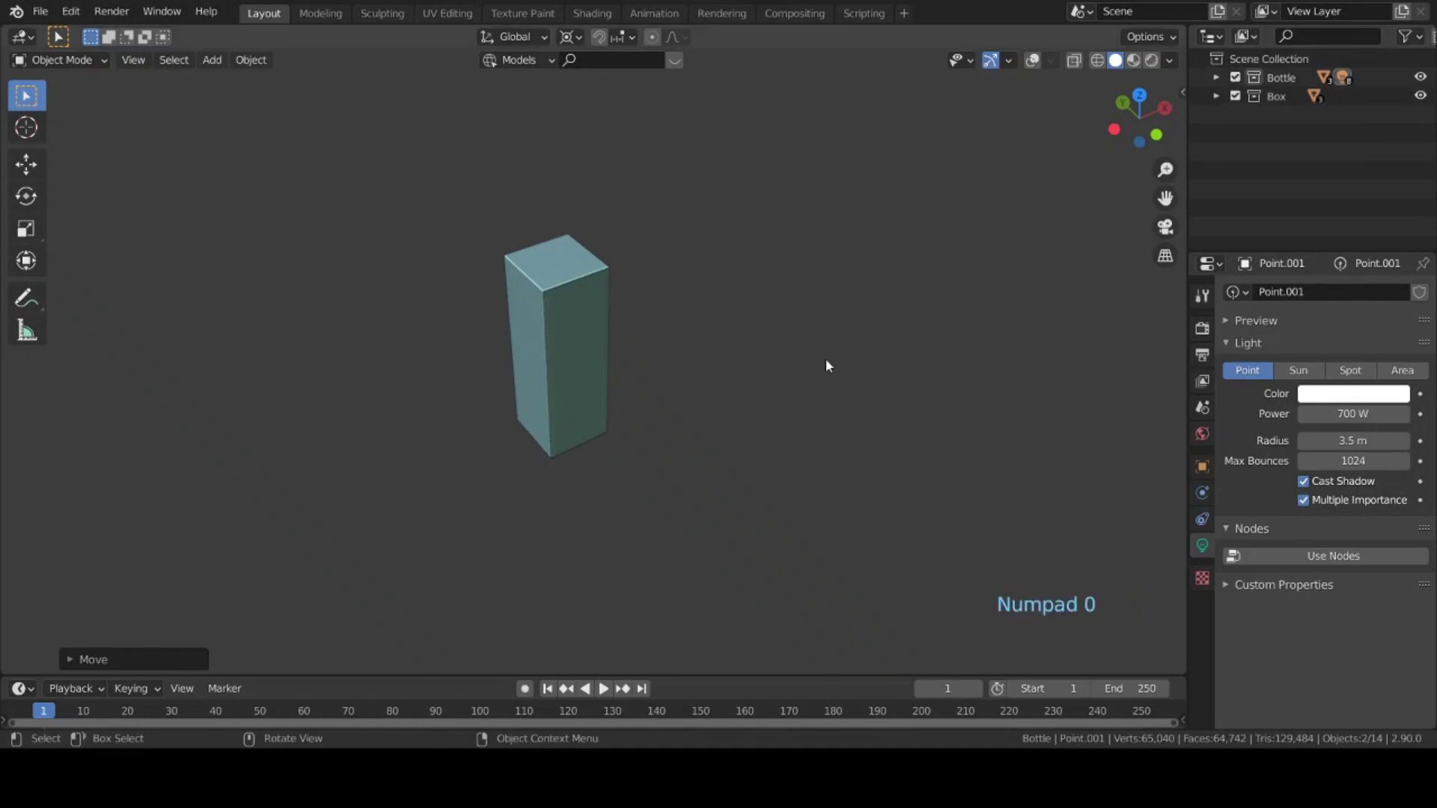
- Preview the lettered box from the front in Rendered shading
key(KP_1)
scroll(822, 358, up, 2)
key(z)
click(748, 425)
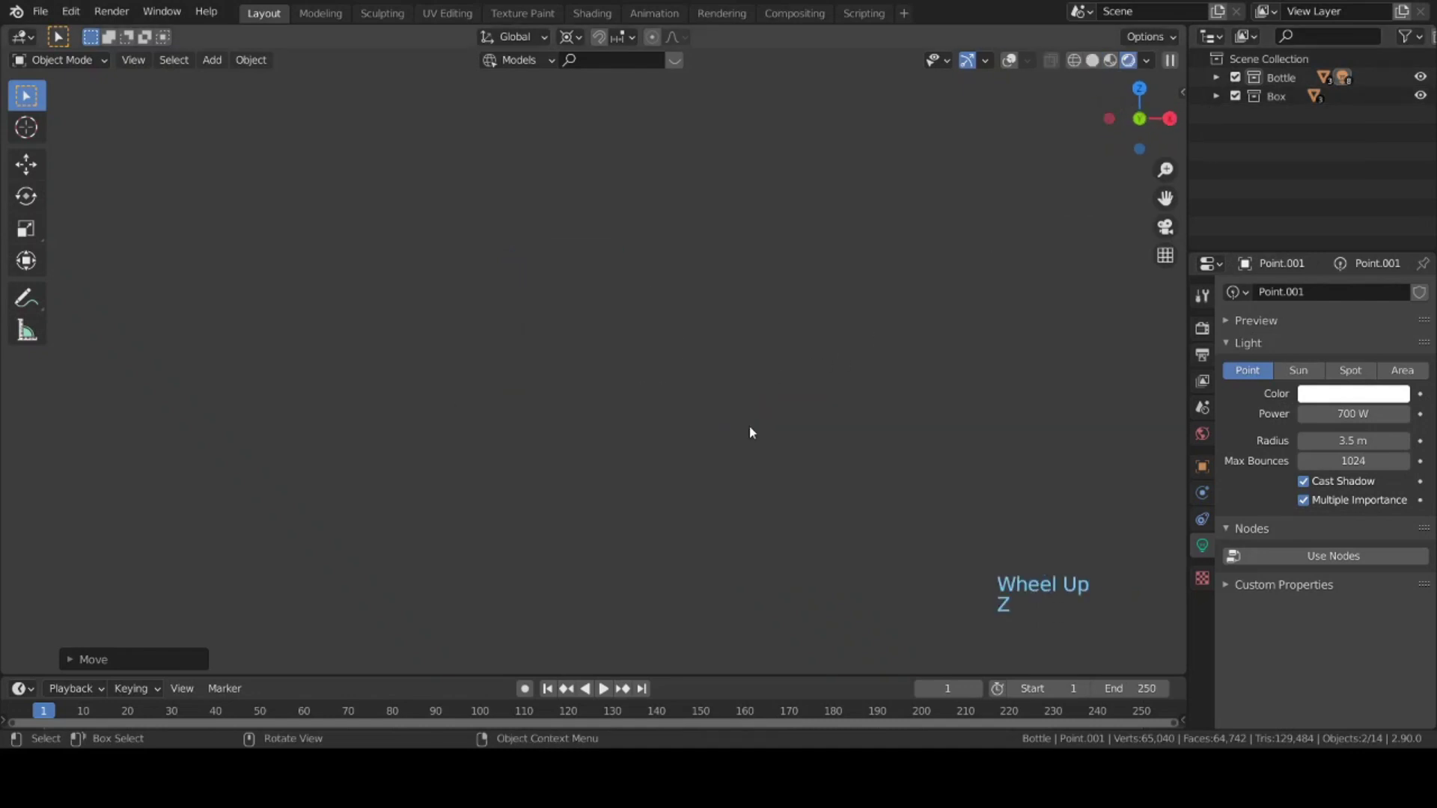
scroll(760, 433, up, 3)
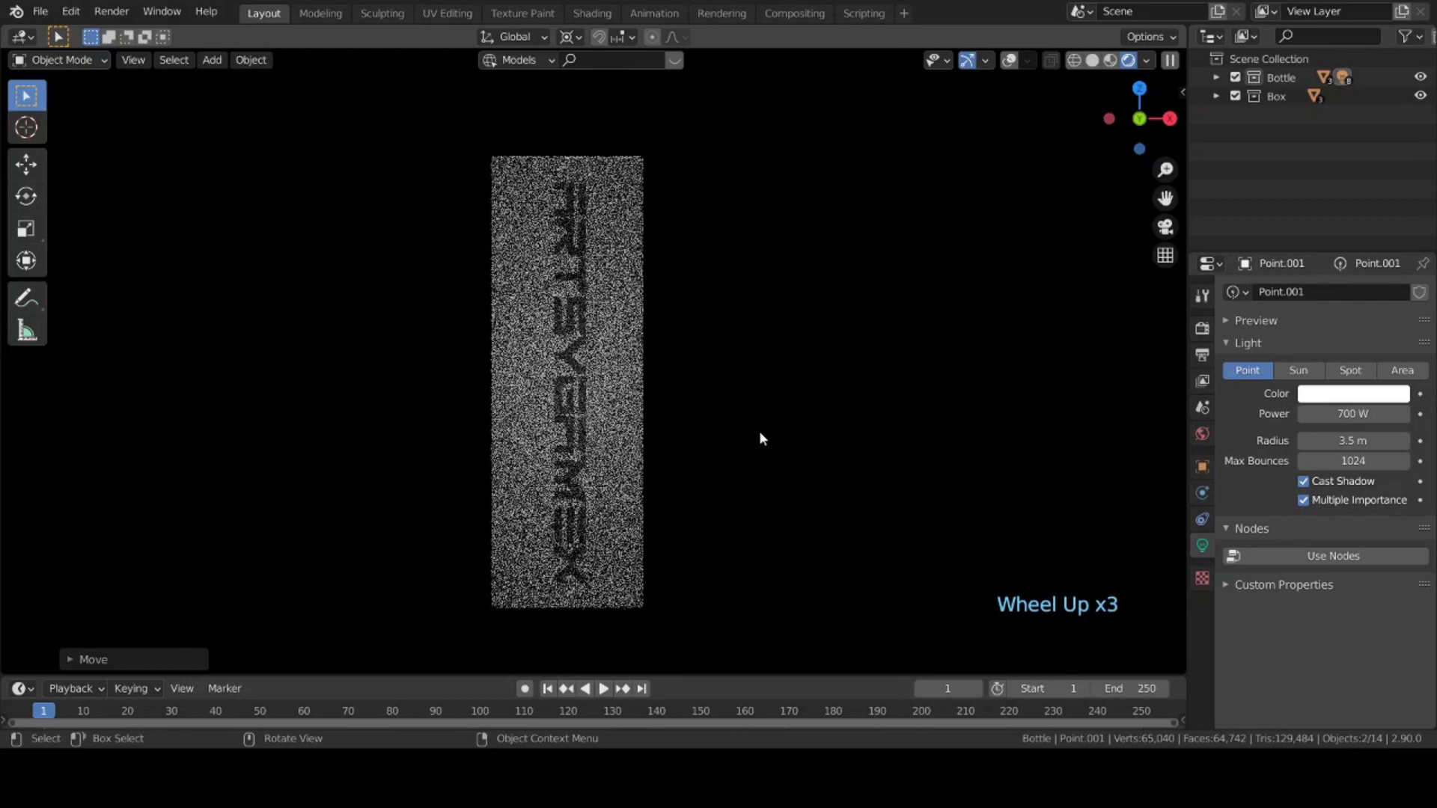
- Return to Solid shading and show the material settings of the Name.001 lettering in the Box collection
key(z)
click(599, 383)
middle_drag(598, 384, 673, 378)
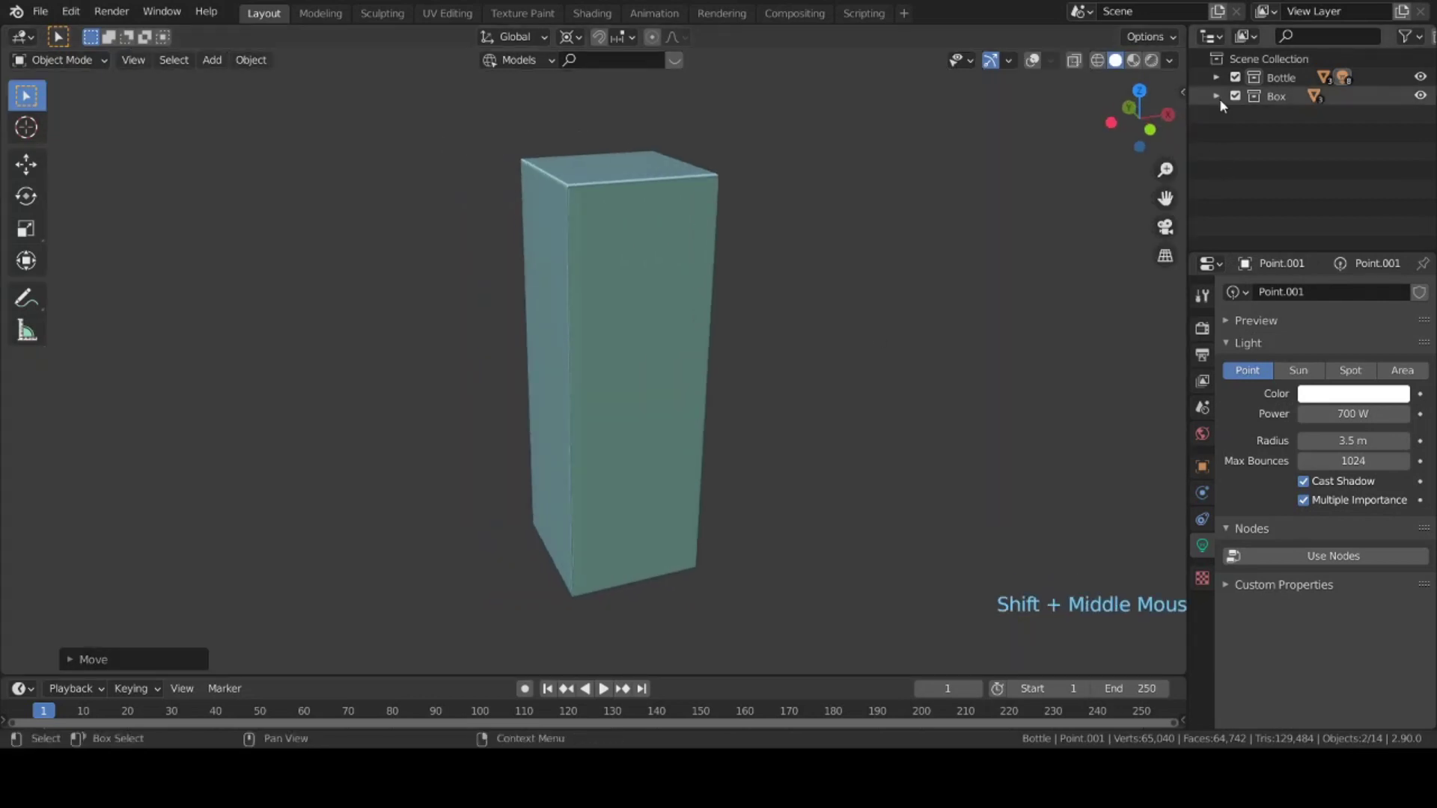
click(1214, 97)
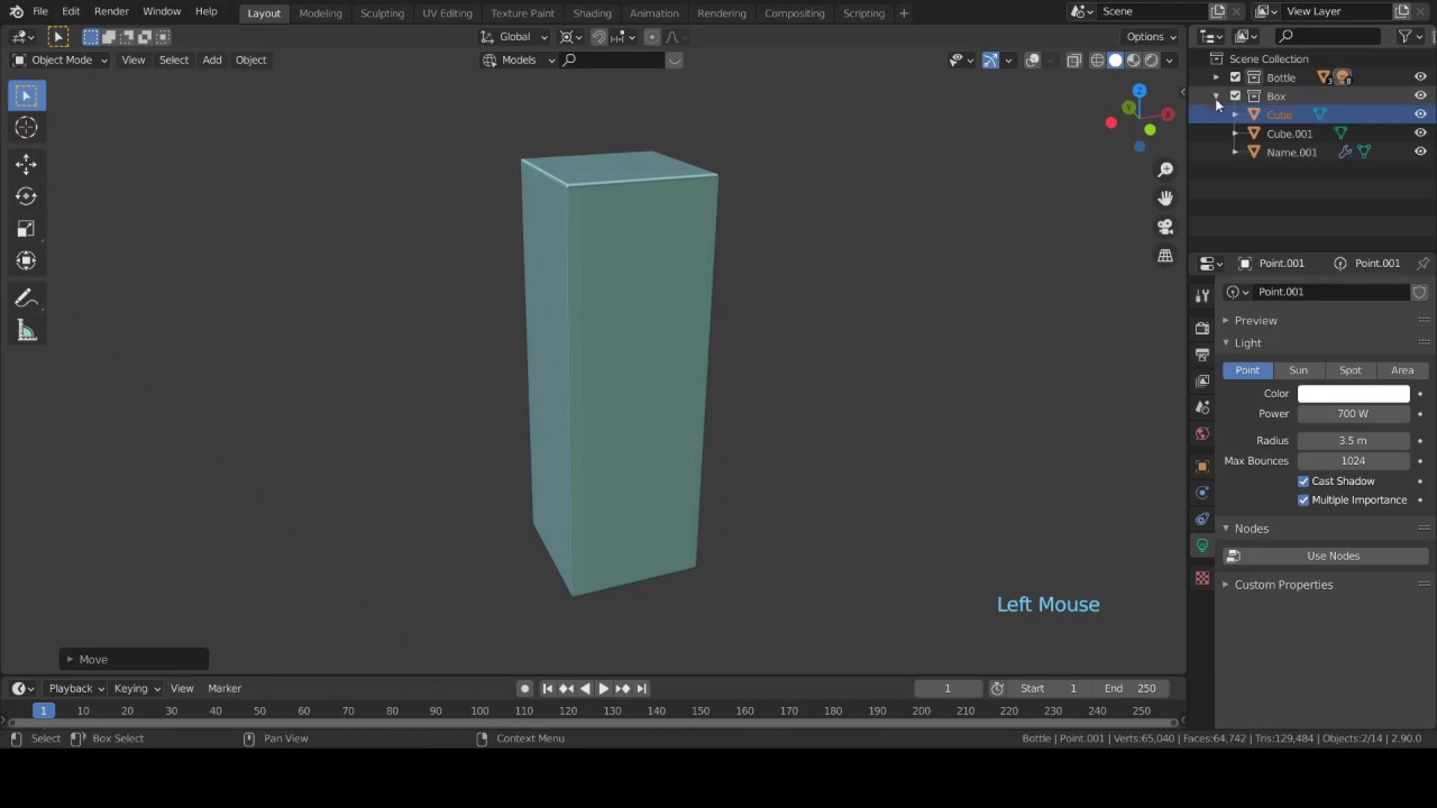
click(1293, 154)
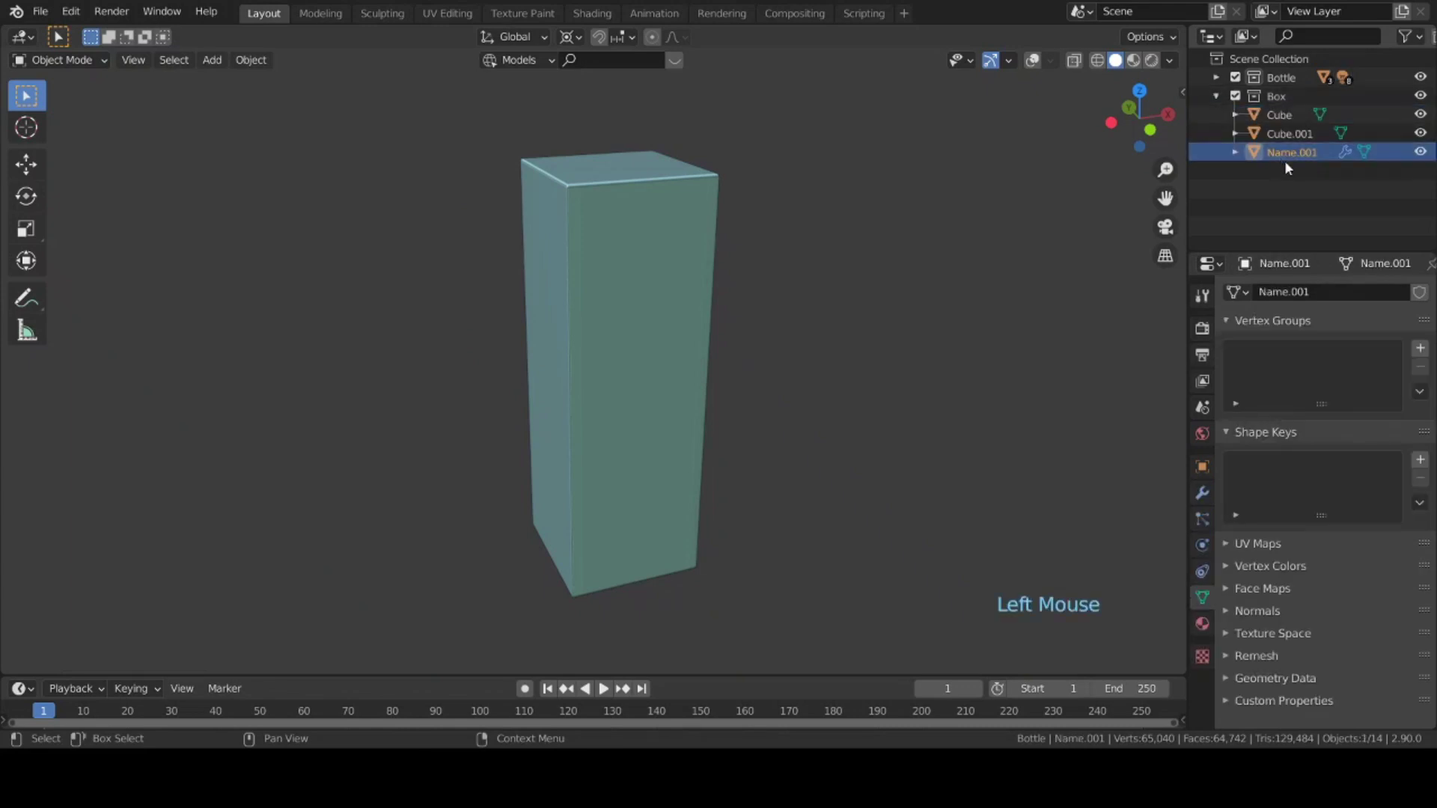
click(1202, 622)
- Set the Name material's Metallic to 0.5, Roughness to 0.3 and Clearcoat to 1
scroll(1302, 554, down, 3)
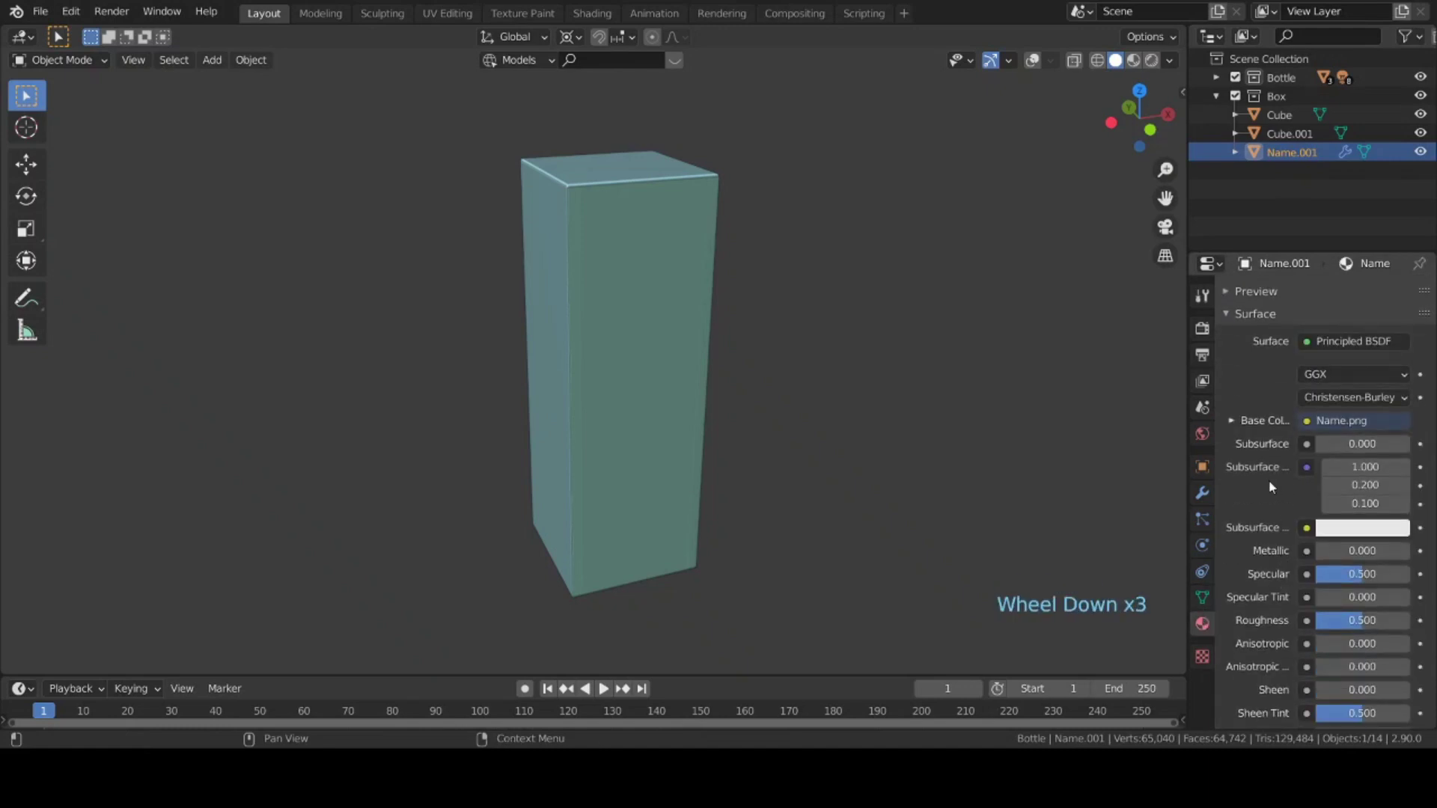
scroll(1300, 541, down, 2)
click(1347, 491)
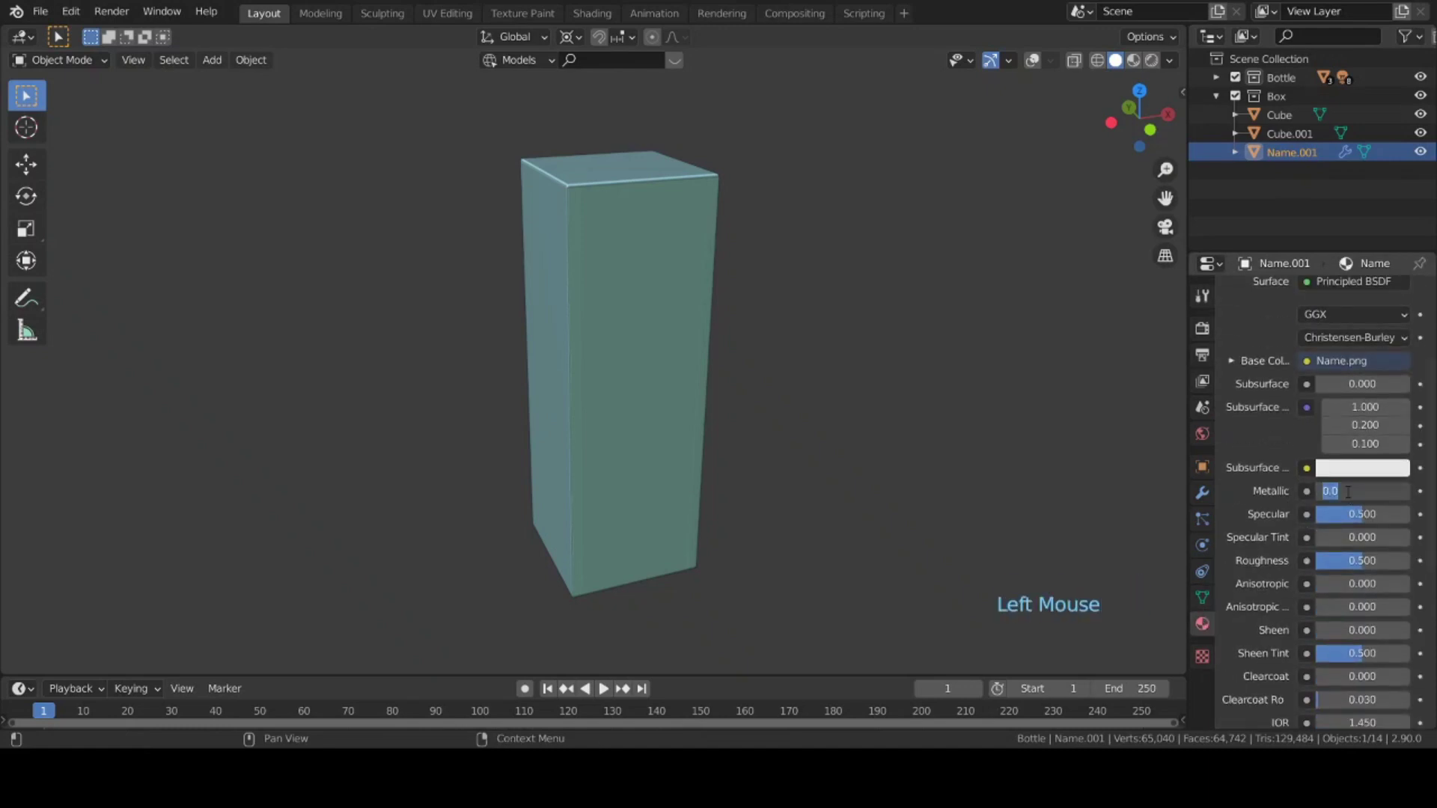
text(0.5)
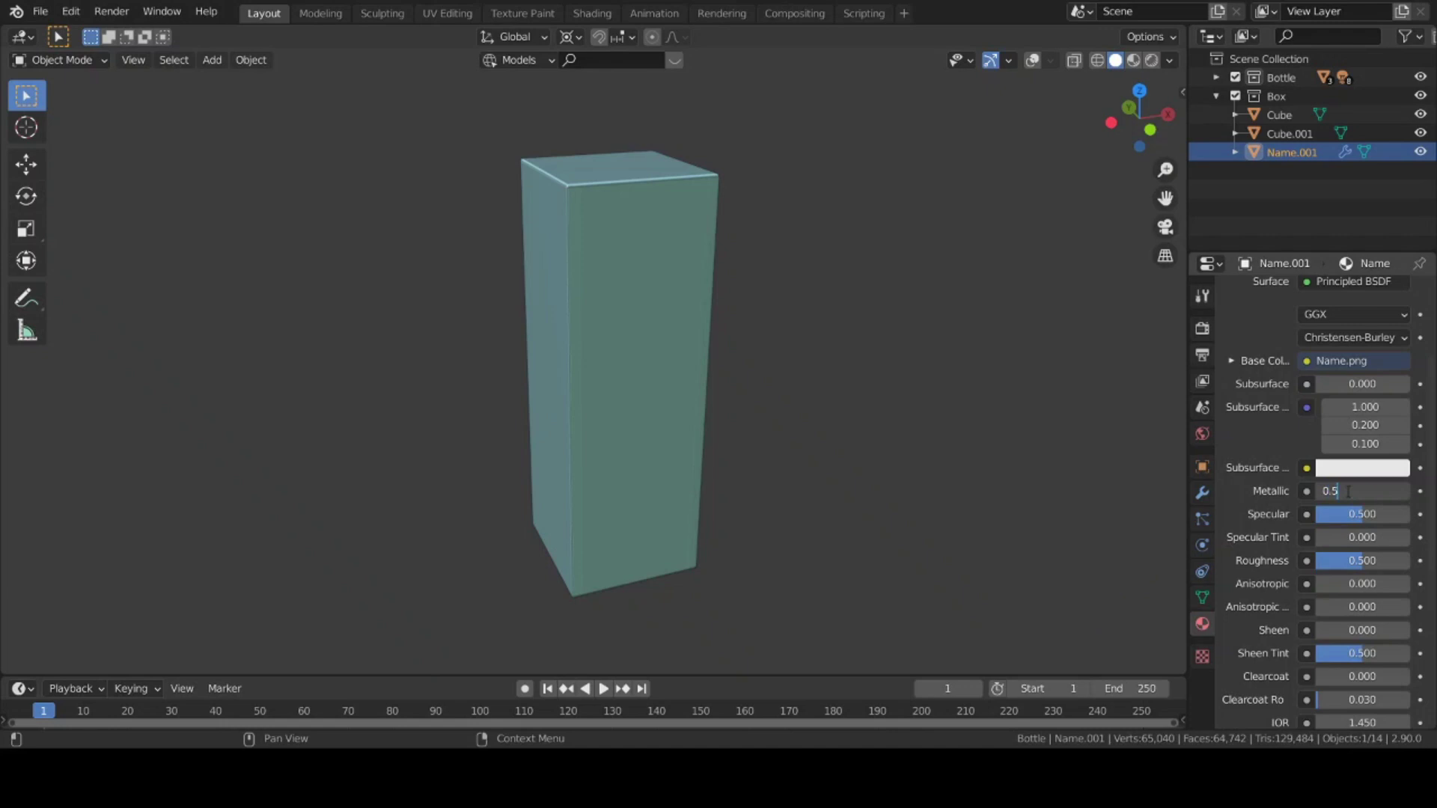
key(Return)
click(1345, 560)
text(0.3)
key(Return)
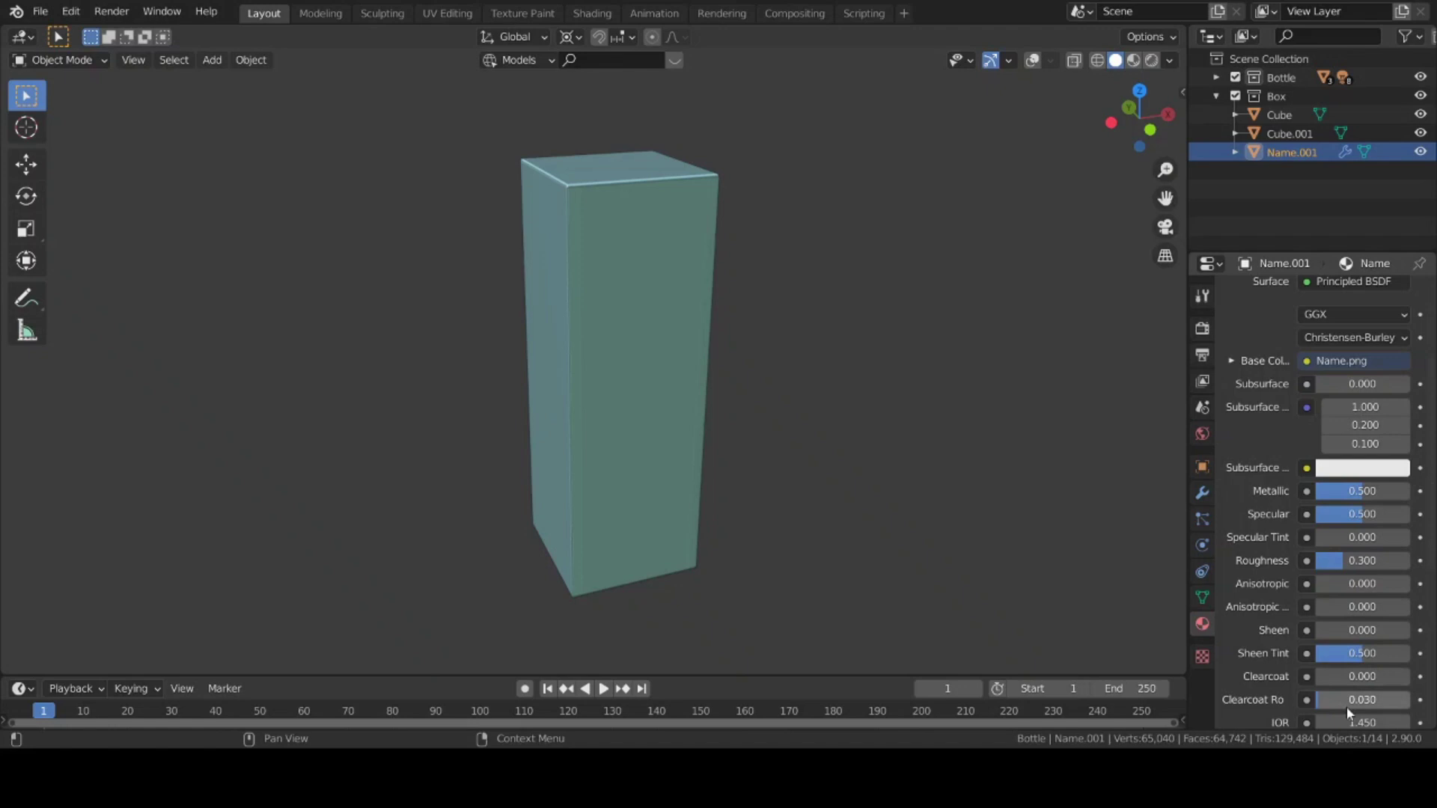
click(1344, 677)
text(1)
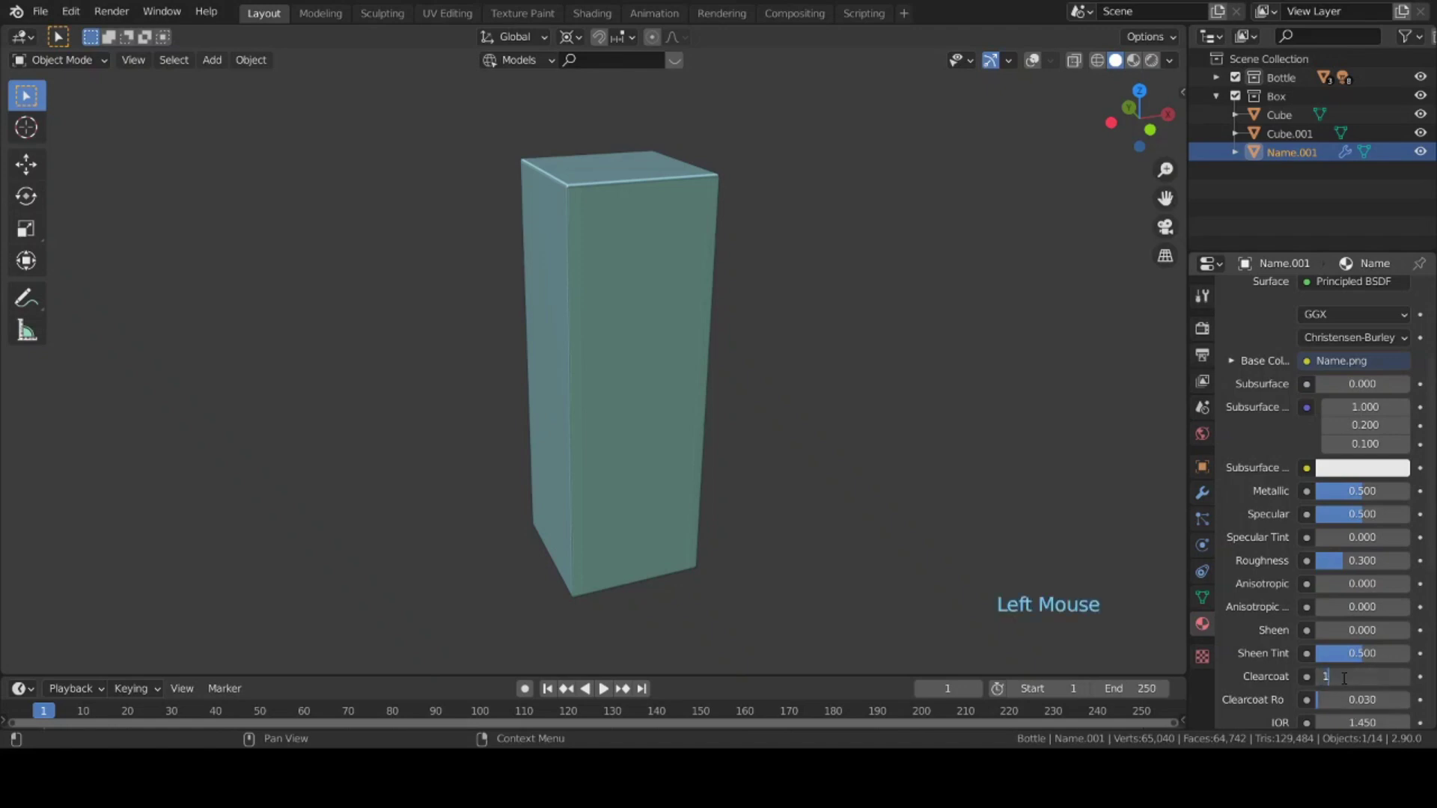
key(Return)
- Preview the box with its adjusted lettering material in Rendered shading from an angle
key(z)
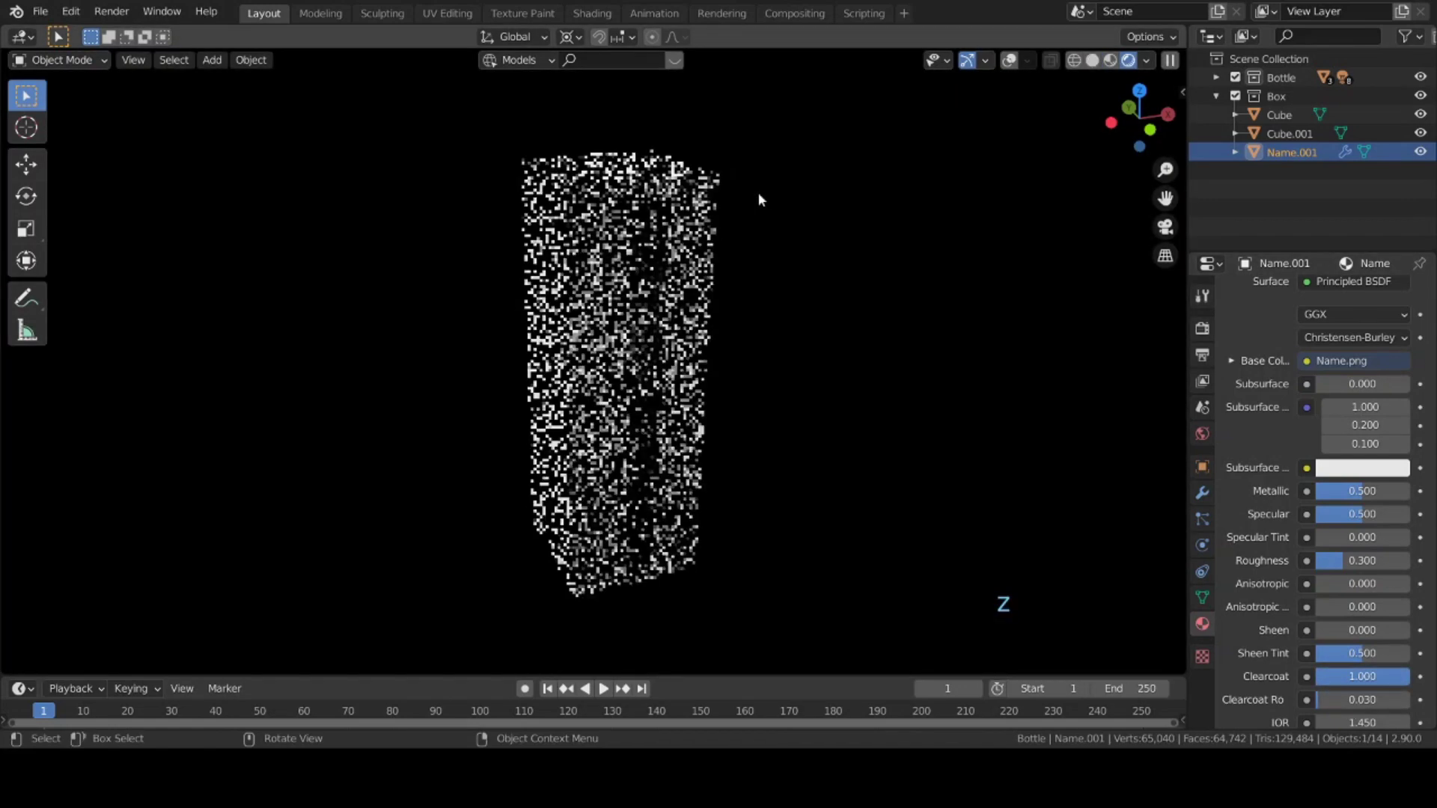
middle_drag(808, 298, 759, 273)
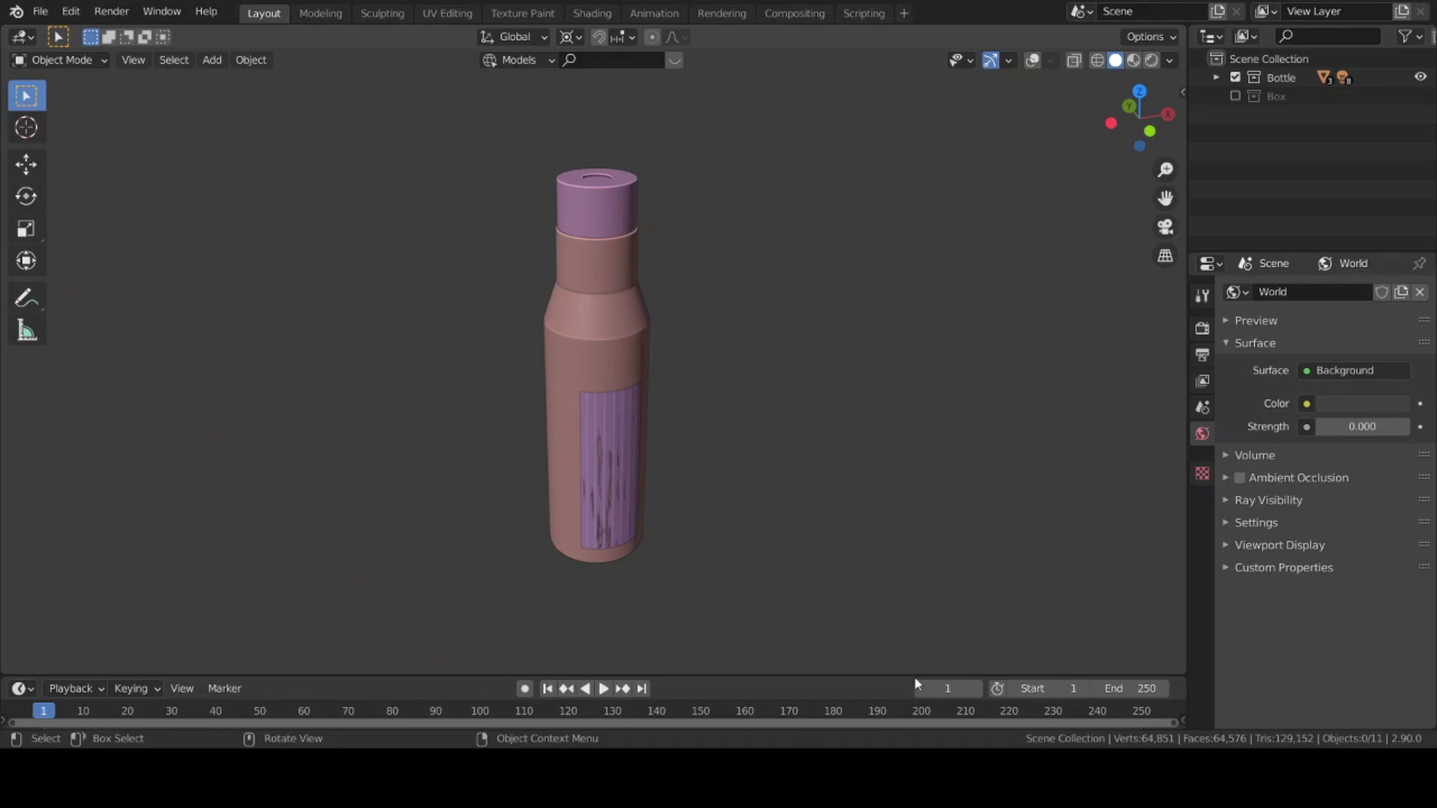
key(alt+Tab)
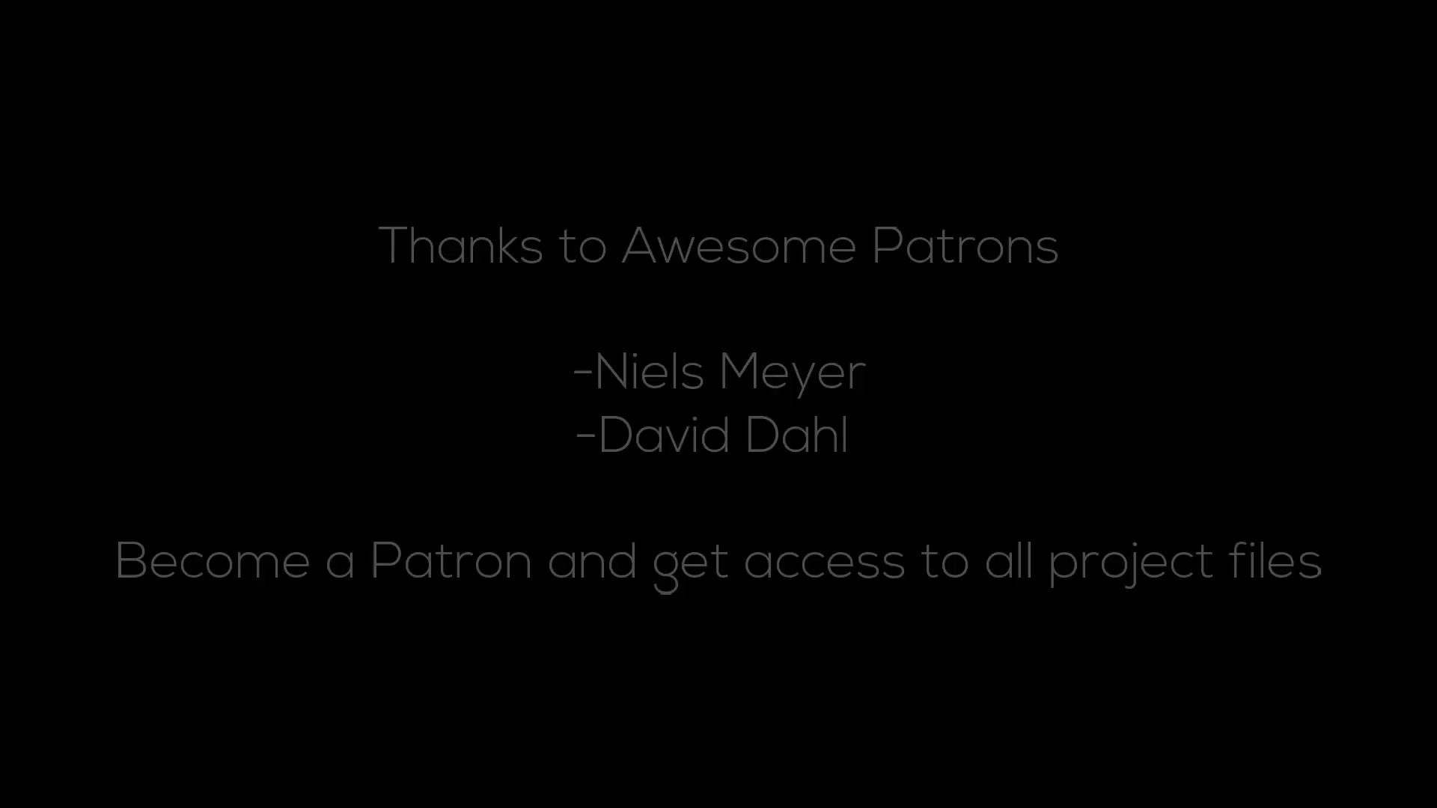